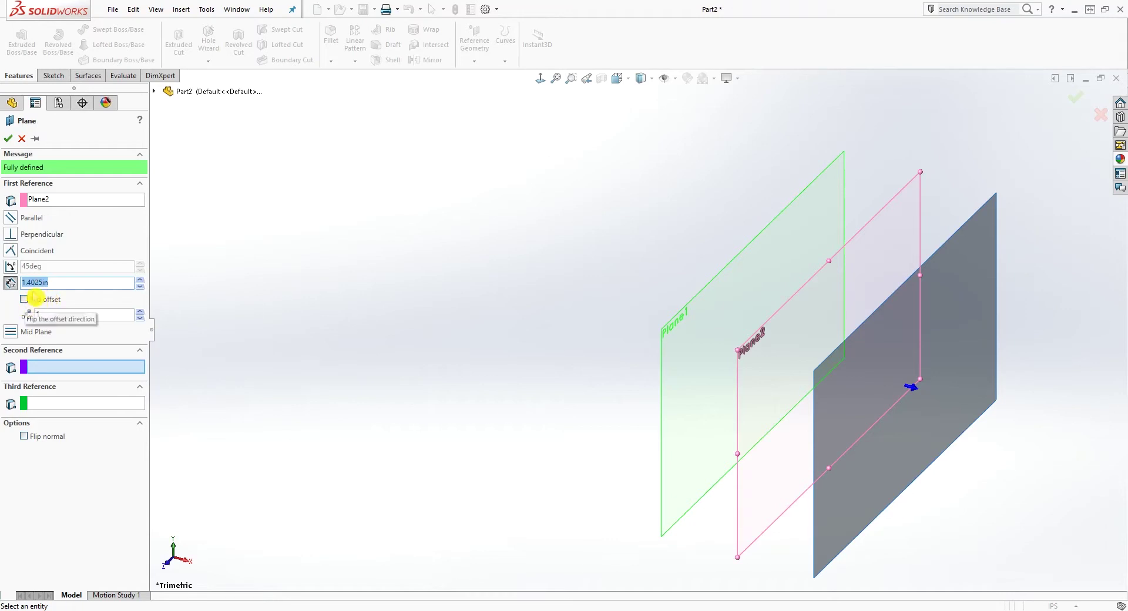
Step: Accept the new plane offset 1.4025 in from Plane2 and show the Right plane
click(8, 139)
middle_drag(532, 271, 694, 269)
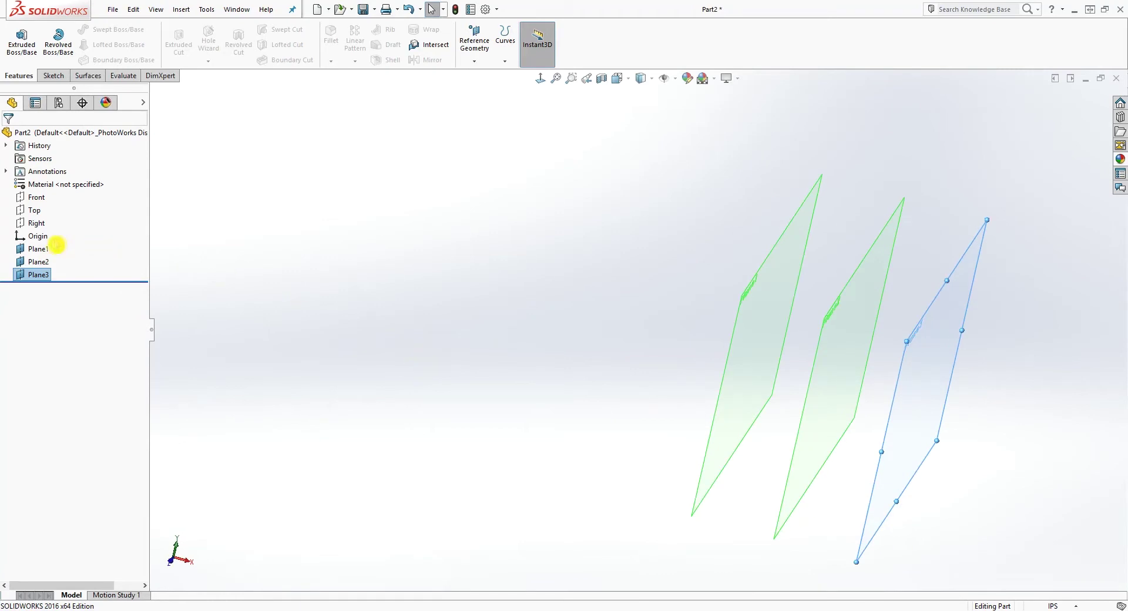
right_click(47, 225)
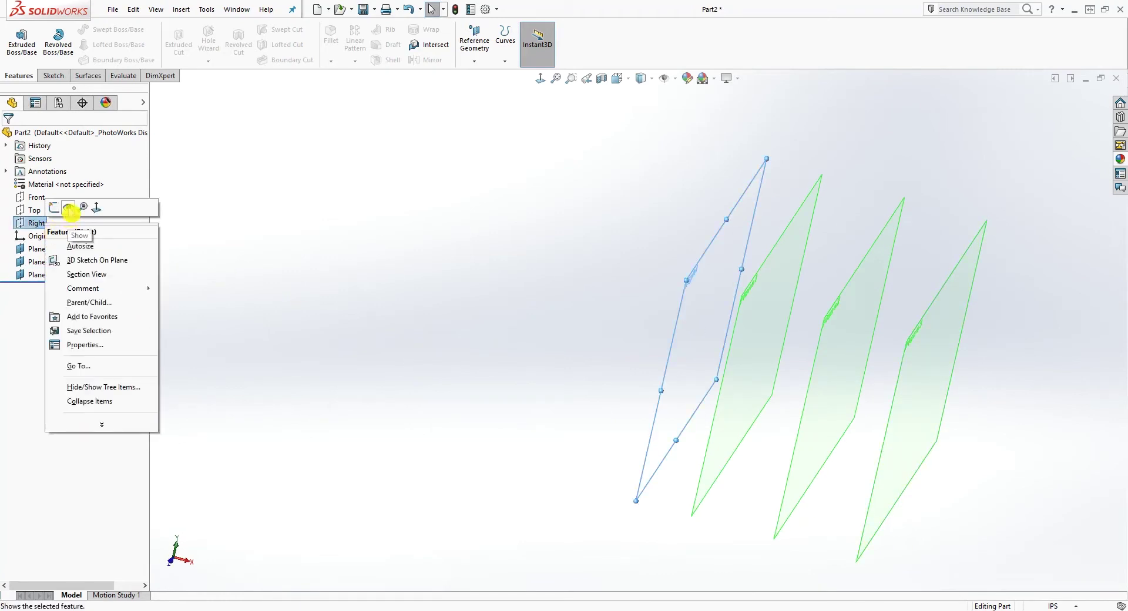
click(69, 209)
mouse_move(335, 269)
middle_down()
mouse_move(482, 353)
mouse_move(585, 390)
mouse_move(675, 365)
mouse_move(736, 391)
mouse_move(731, 407)
middle_up()
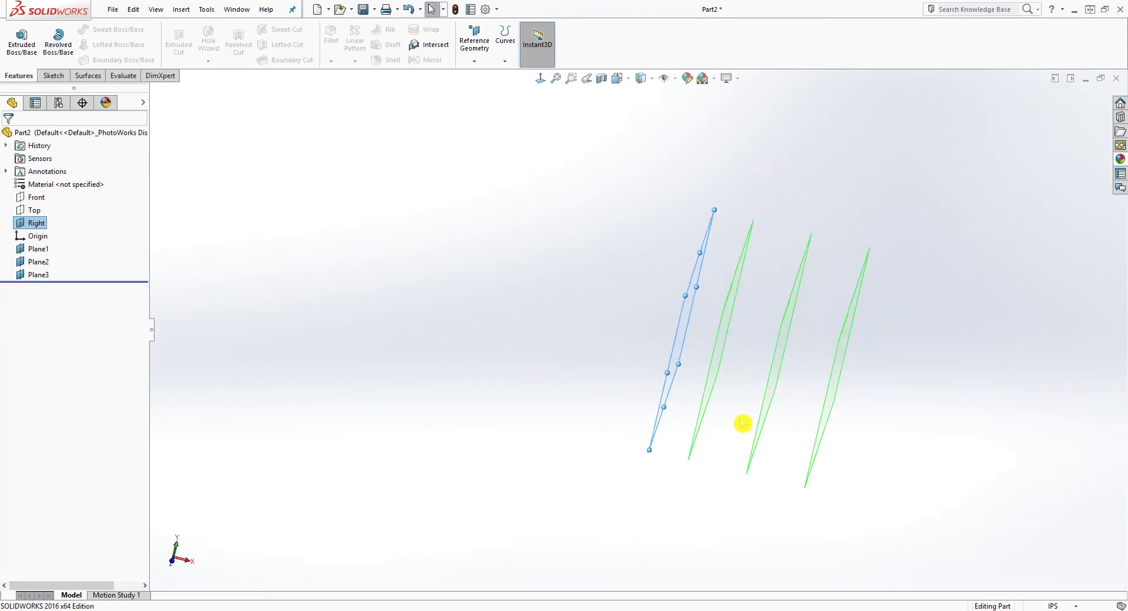
middle_drag(780, 376, 815, 371)
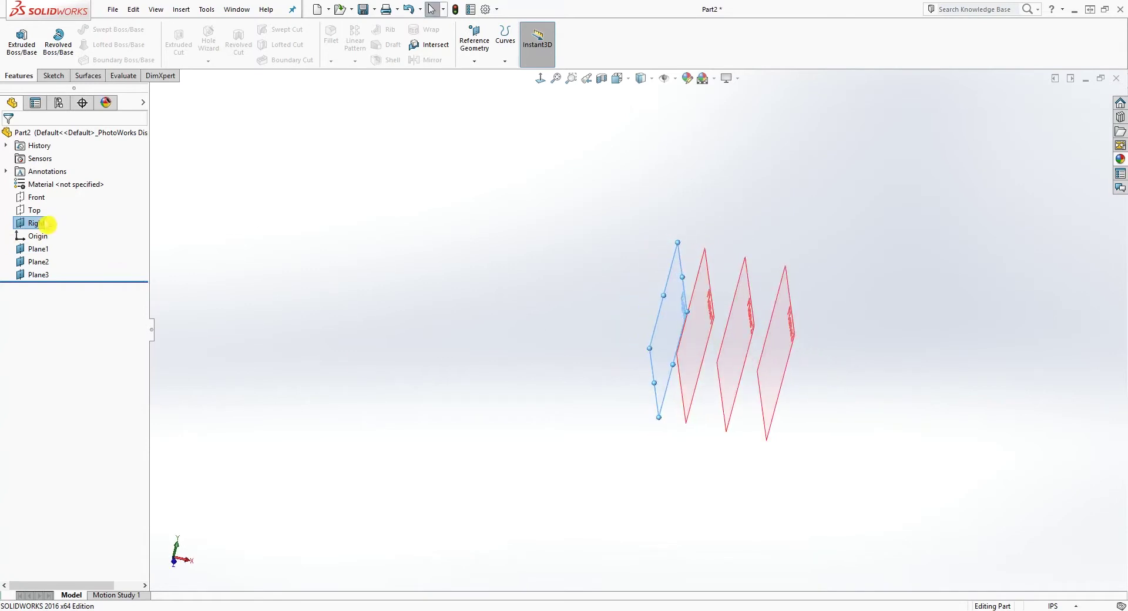
Step: Start a new sketch on the Right plane
click(37, 224)
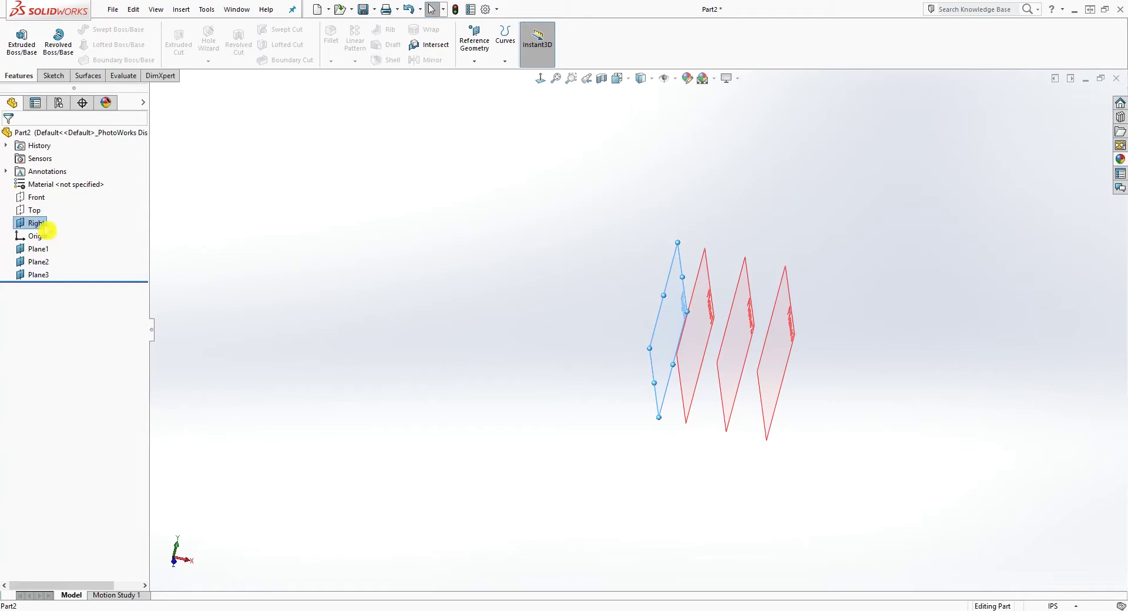
click(53, 75)
click(16, 38)
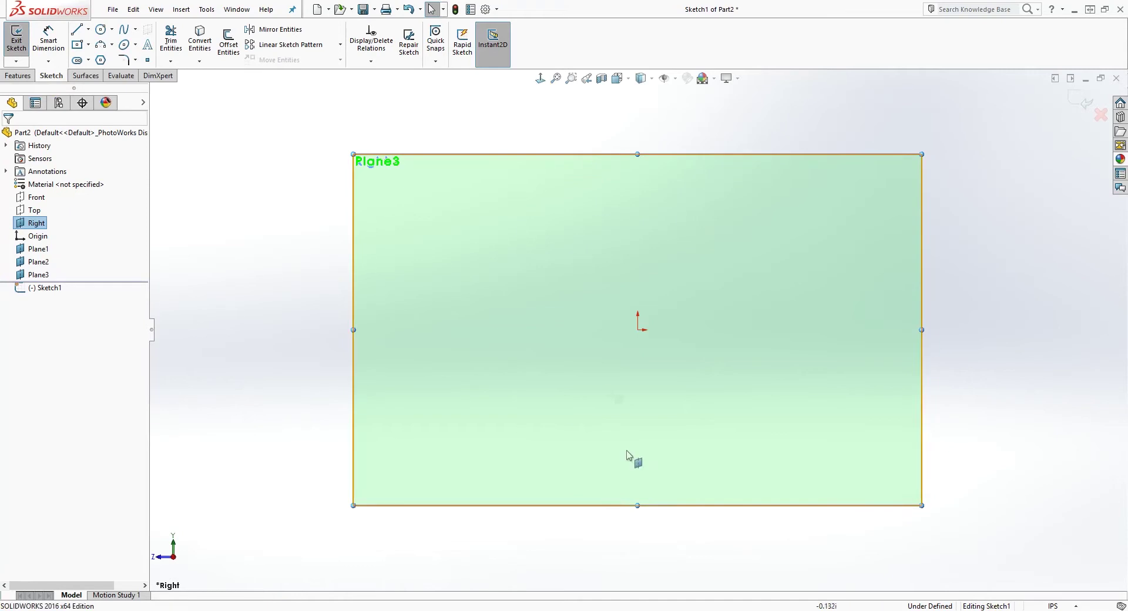
Step: Hide Plane1, Plane2 and Plane3 so that only the Right plane remains displayed
click(27, 345)
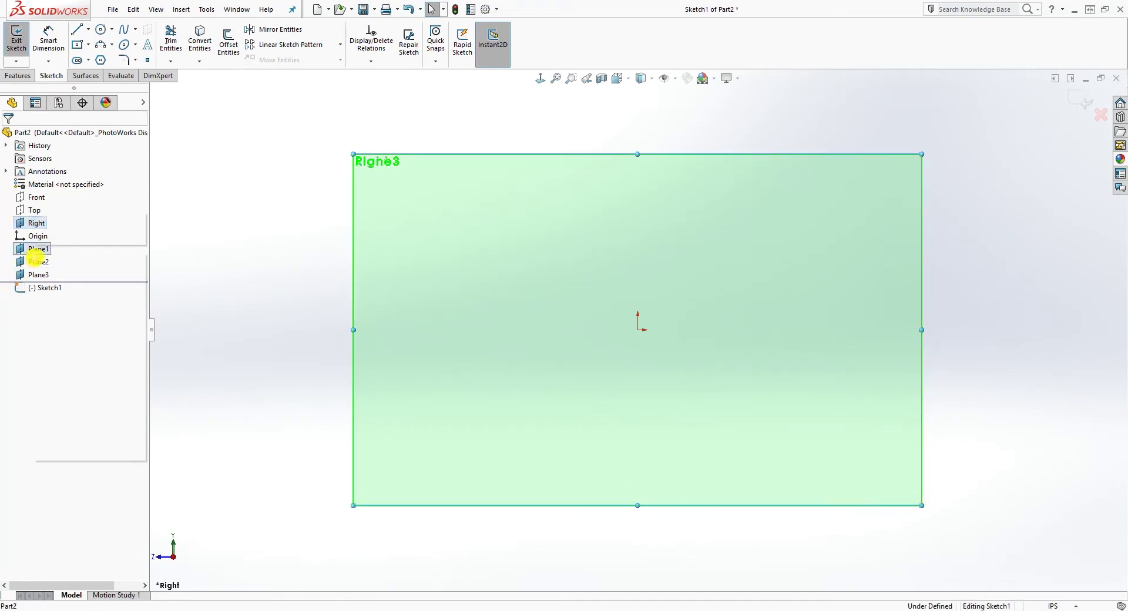
right_click(31, 251)
click(61, 237)
right_click(38, 261)
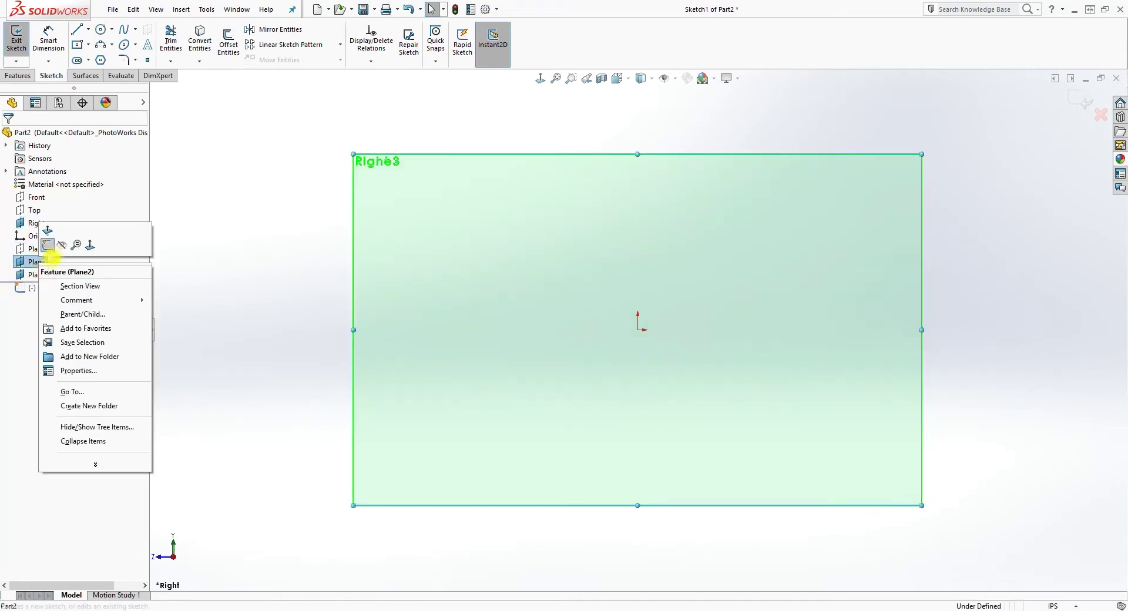
click(69, 242)
right_click(47, 275)
click(69, 255)
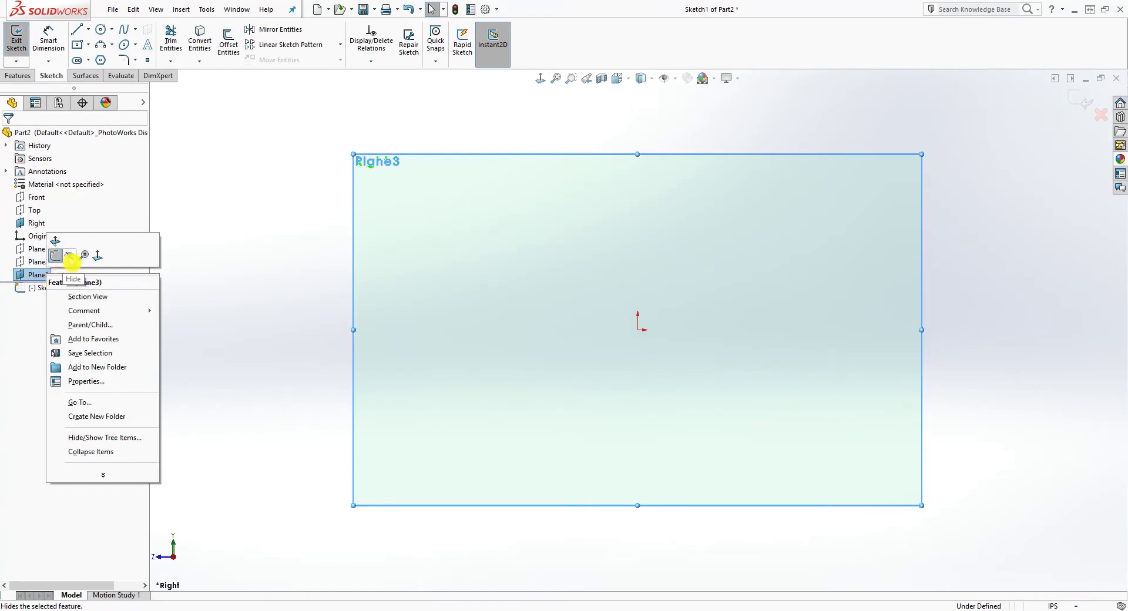
Step: Sketch a circle about 2.49 in in diameter centred on the origin, viewed normal to the Right plane
mouse_move(805, 353)
middle_down()
mouse_move(788, 360)
mouse_move(722, 489)
mouse_move(750, 404)
middle_up()
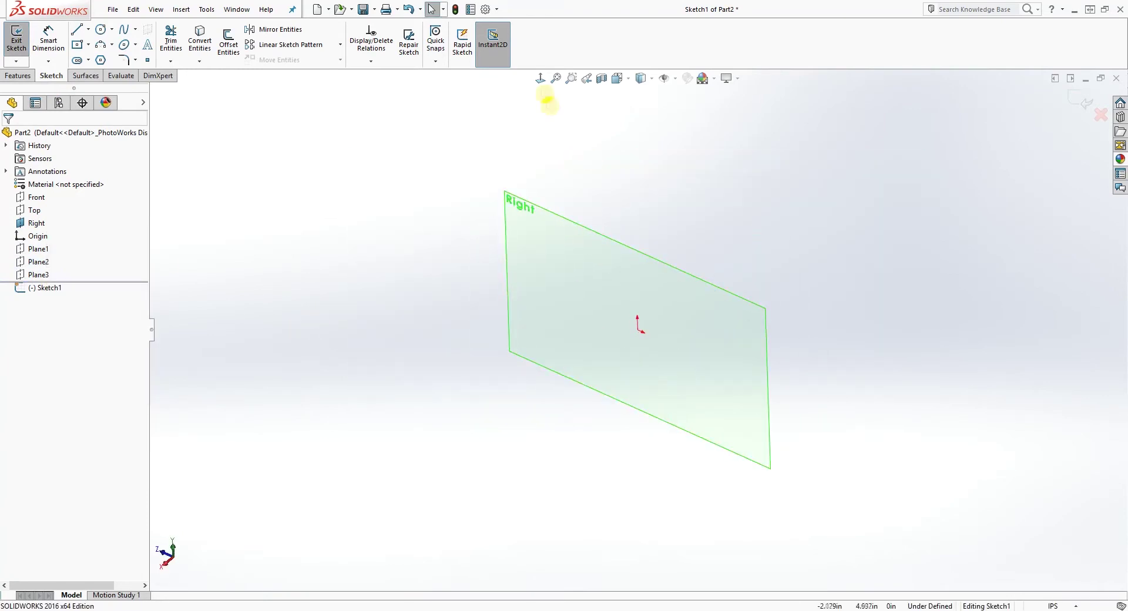
click(540, 78)
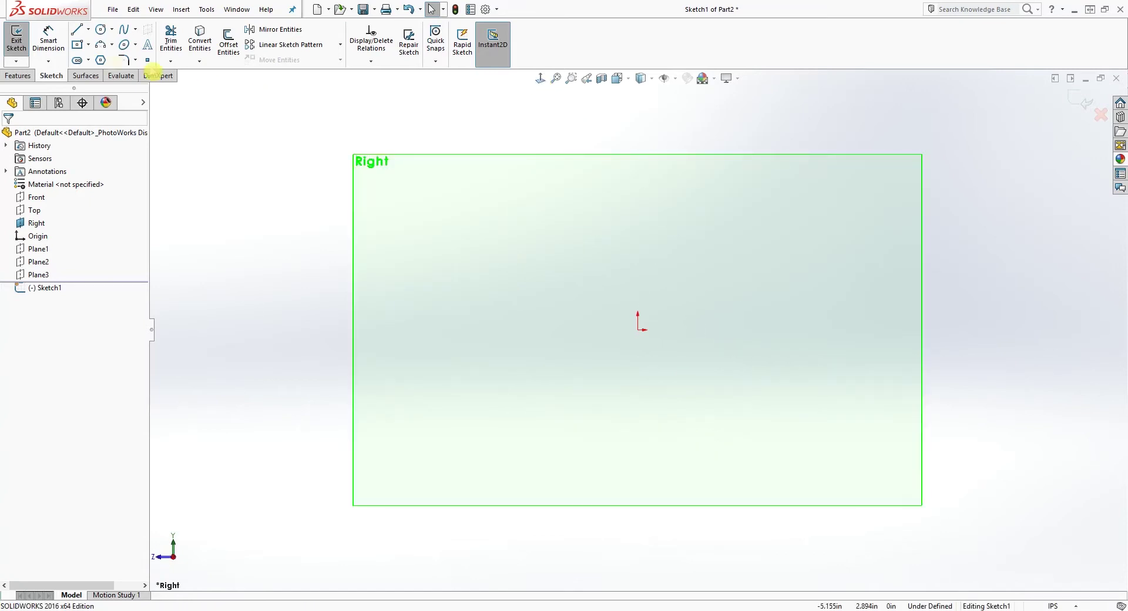
click(101, 29)
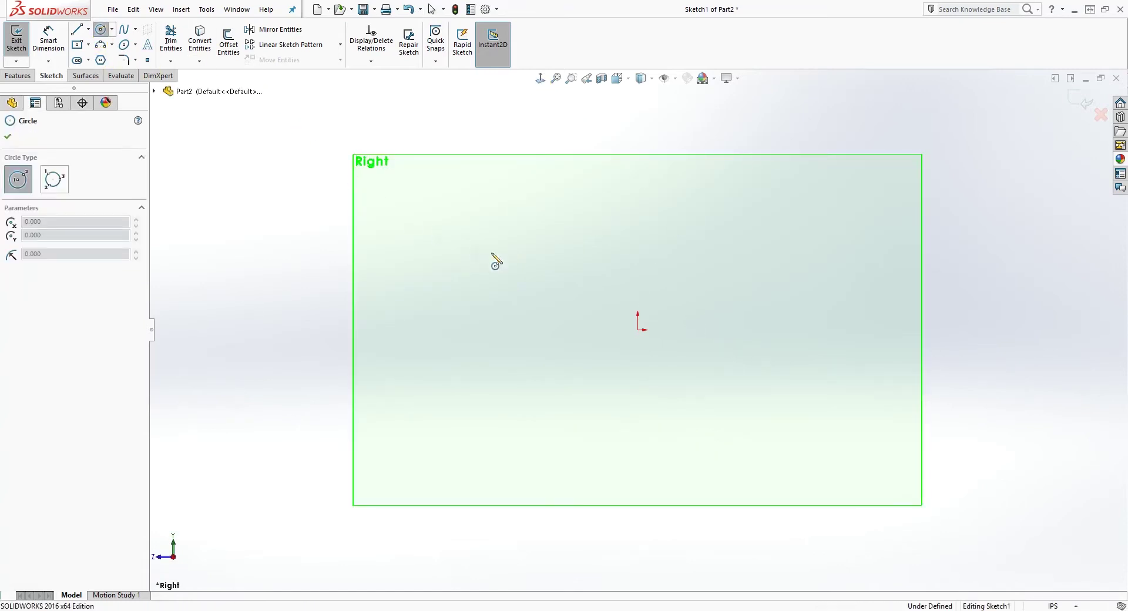
click(639, 330)
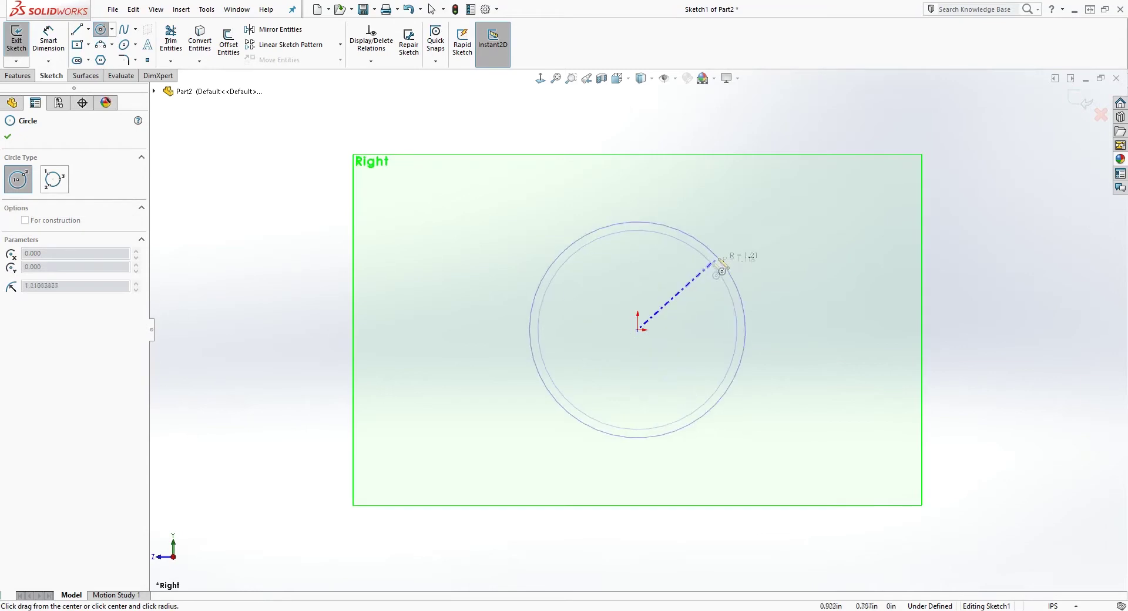
click(721, 257)
Step: Dimension the circle's diameter as 1.2 in and exit the sketch
right_drag(681, 355, 676, 277)
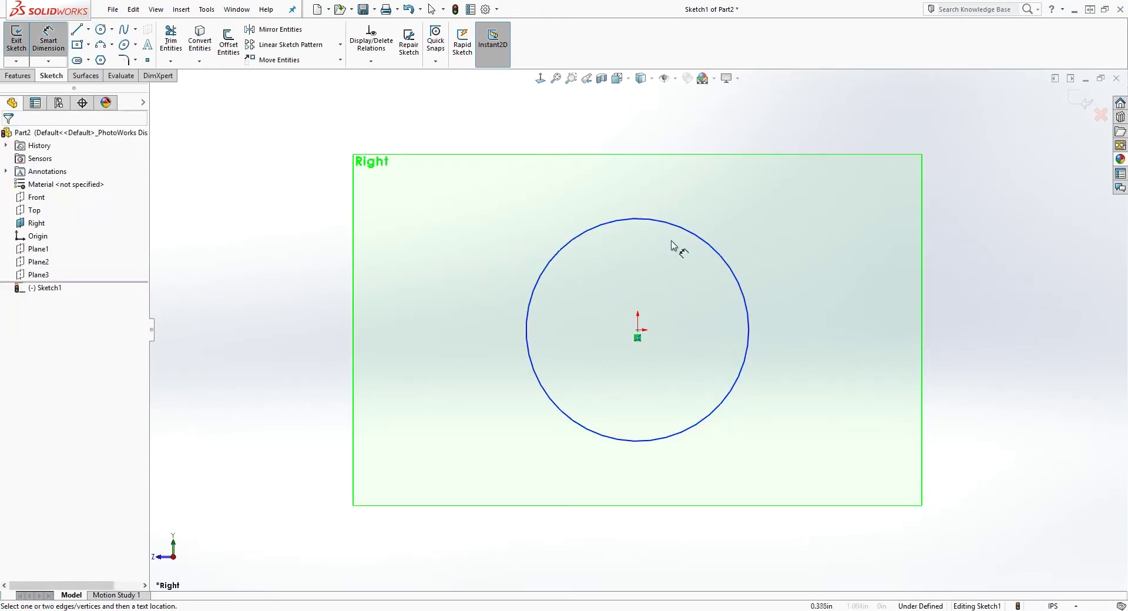
click(699, 242)
click(766, 175)
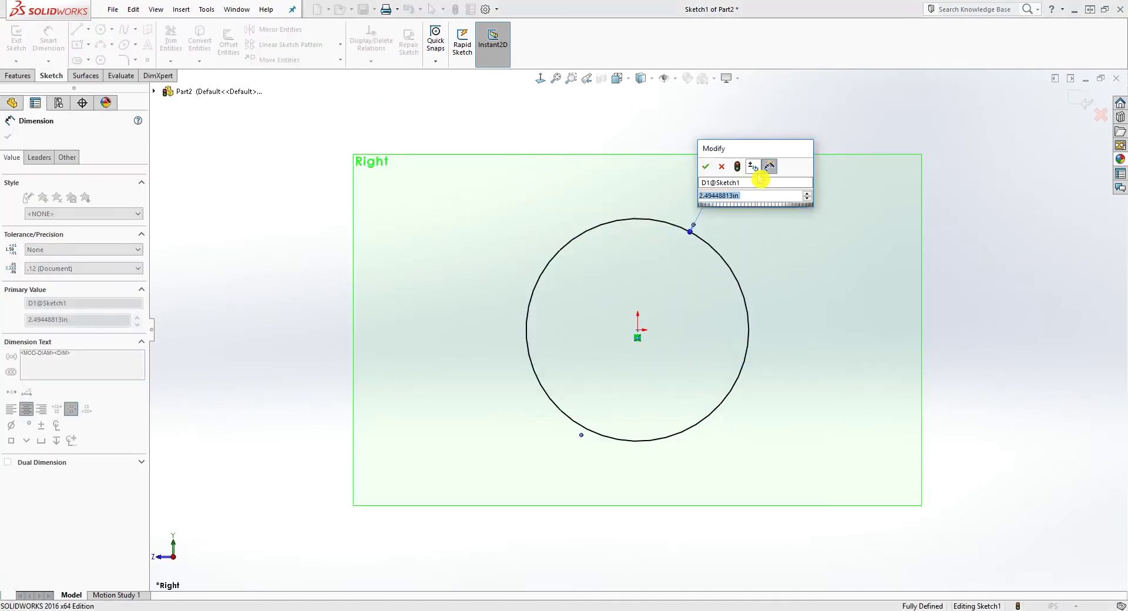
text(1.2)
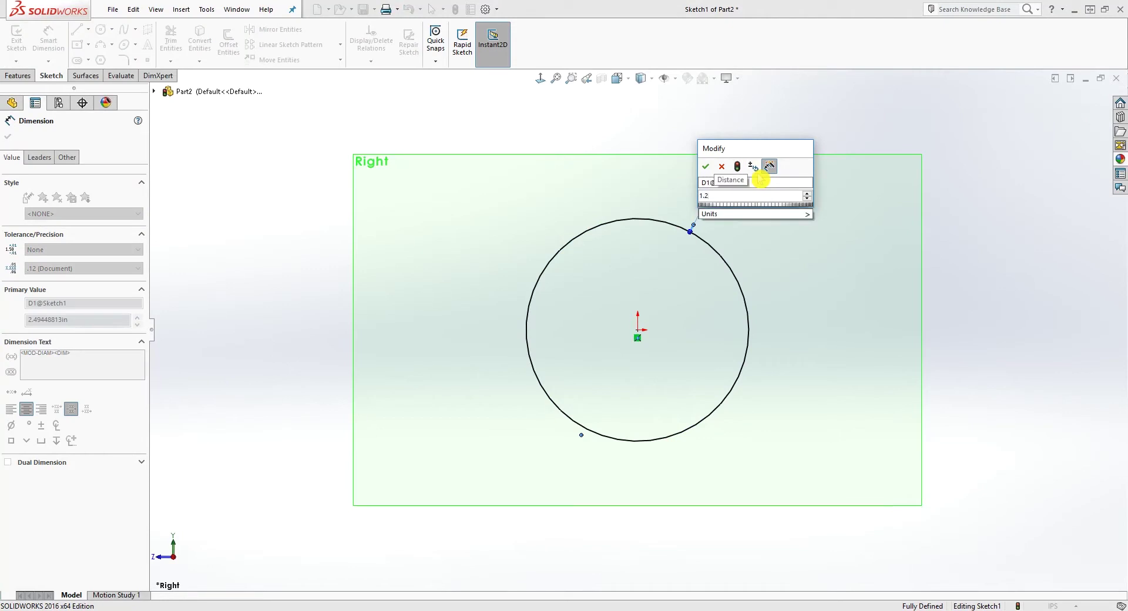
key(Return)
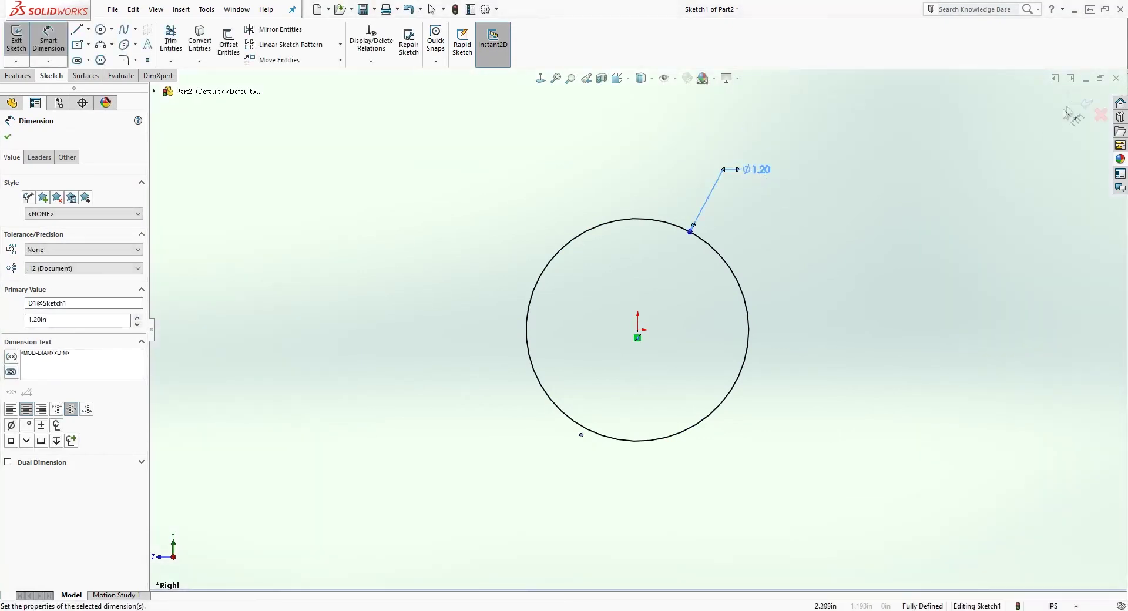
click(1087, 103)
Step: Hide the Right plane and show Plane1
scroll(751, 230, up, 7)
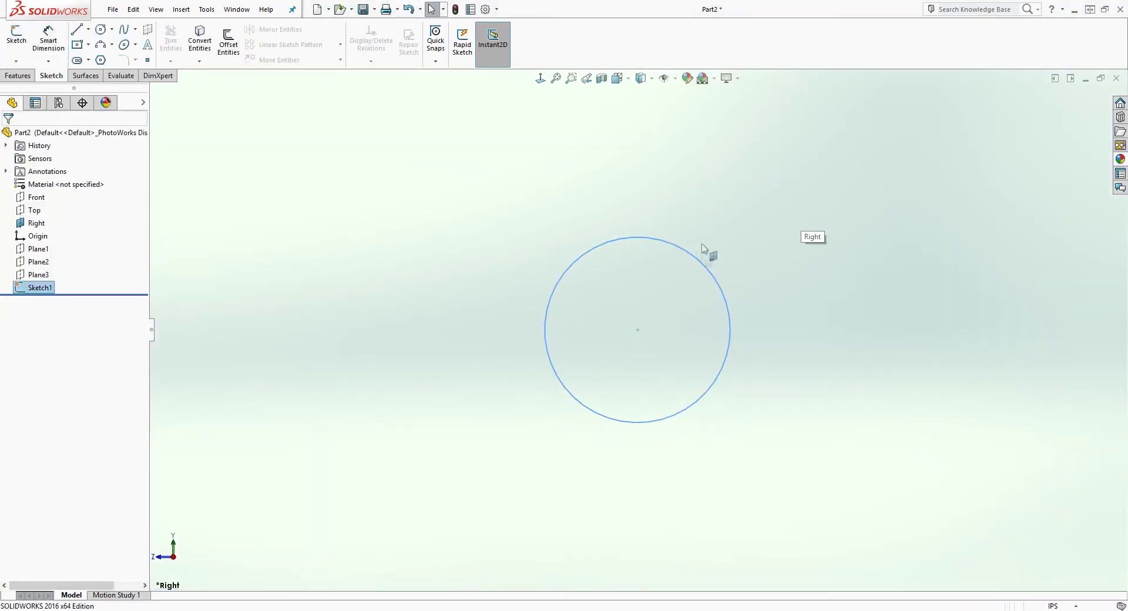
middle_drag(697, 298, 766, 392)
scroll(765, 392, down, 1)
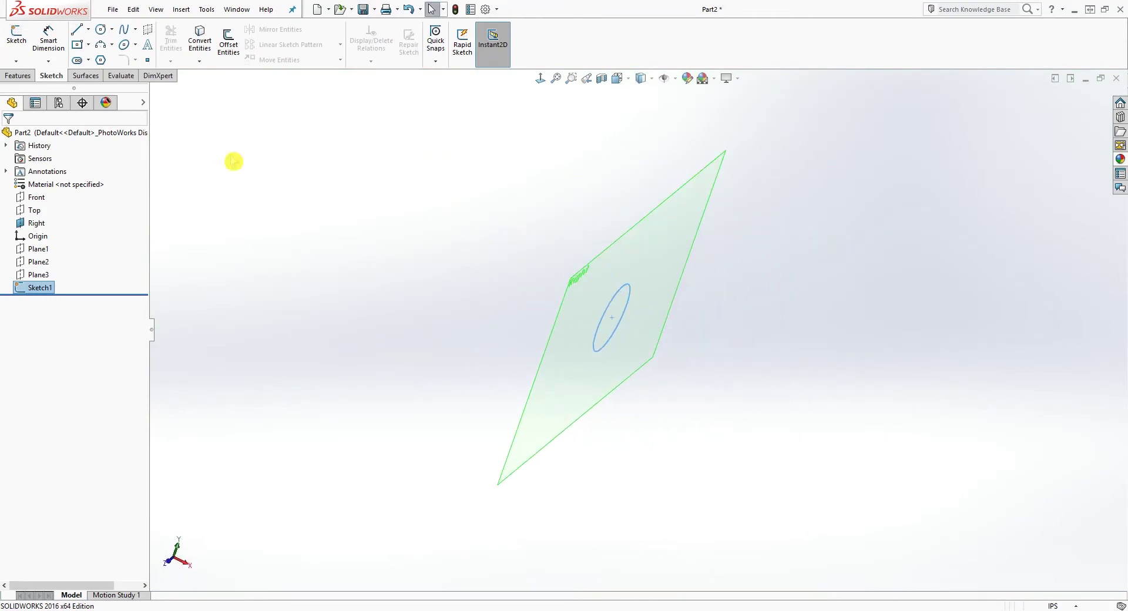
click(37, 224)
right_click(36, 223)
click(59, 206)
right_click(41, 250)
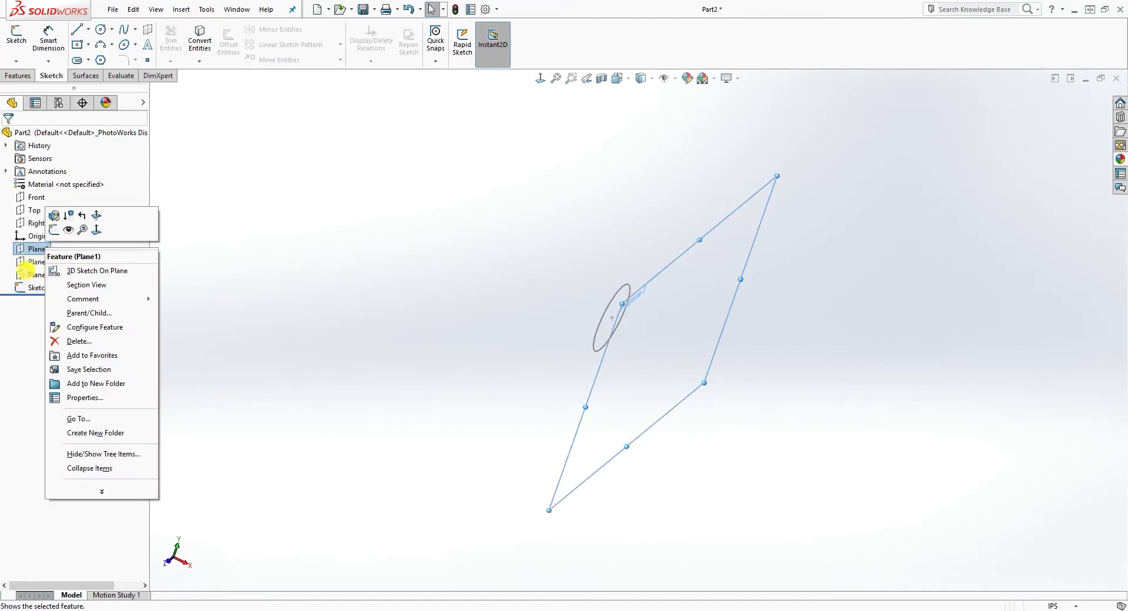
click(68, 231)
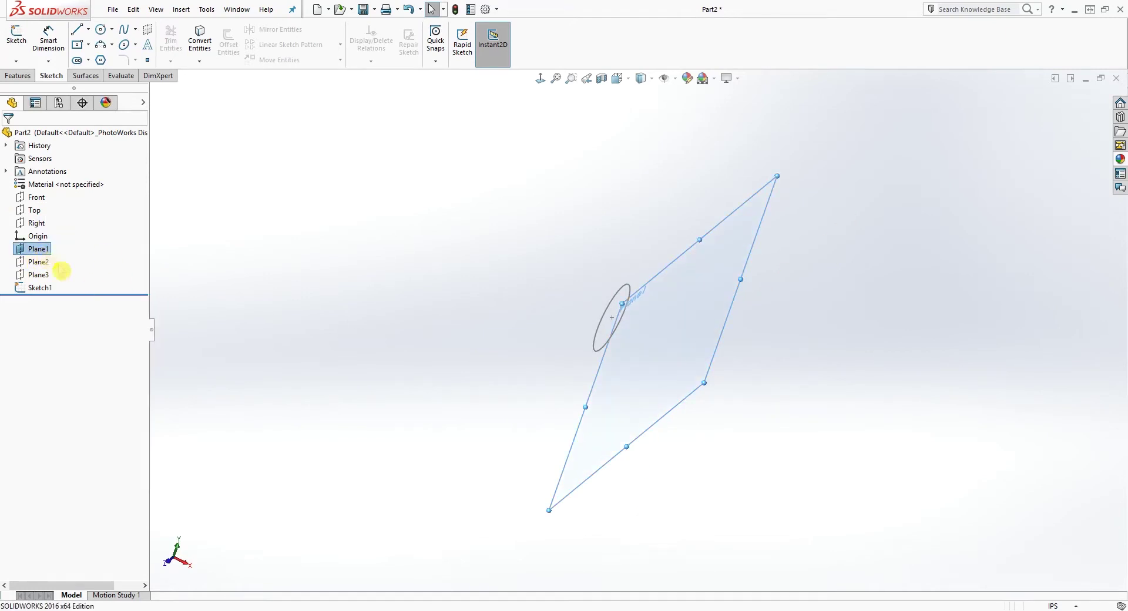
Step: In a new sketch on Plane1, draw a circle centred on the origin with a radius of about 0.475 in
middle_drag(290, 300, 294, 324)
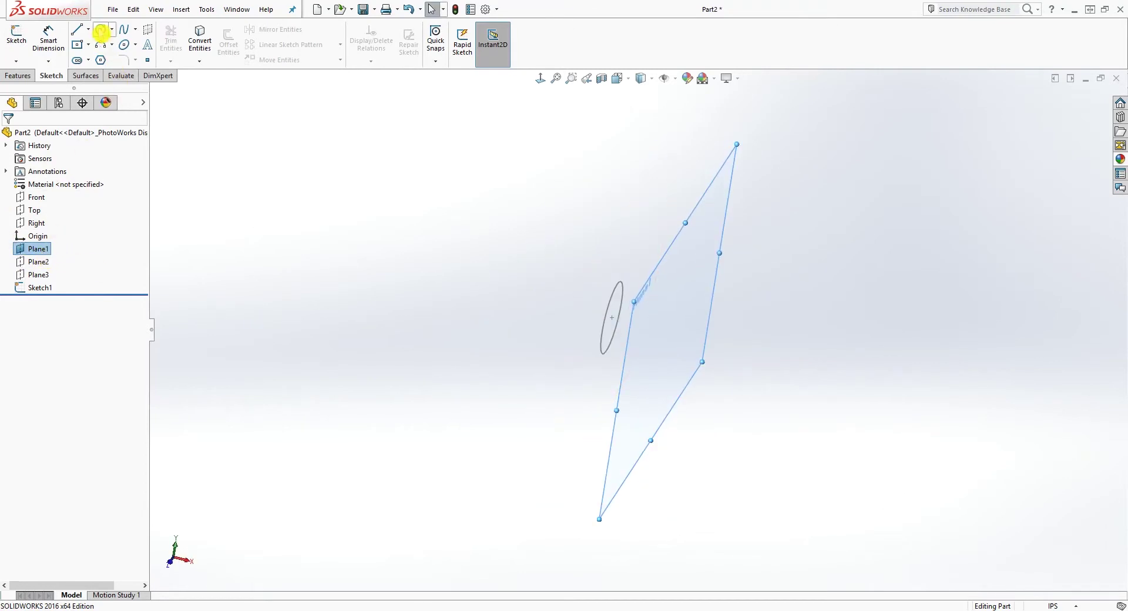
click(101, 31)
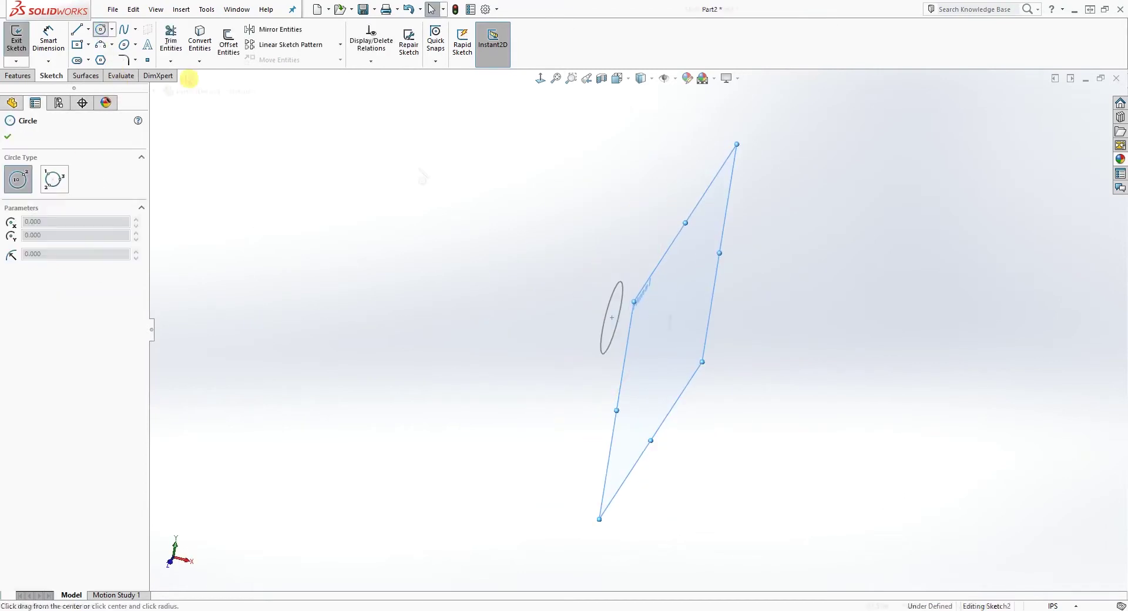
click(546, 82)
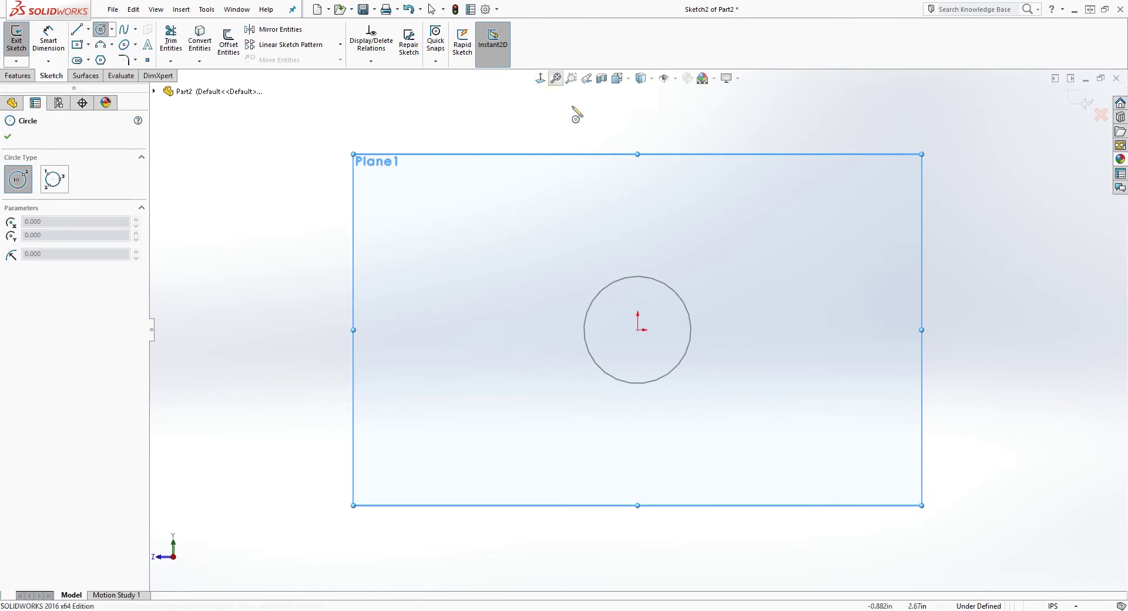
click(638, 329)
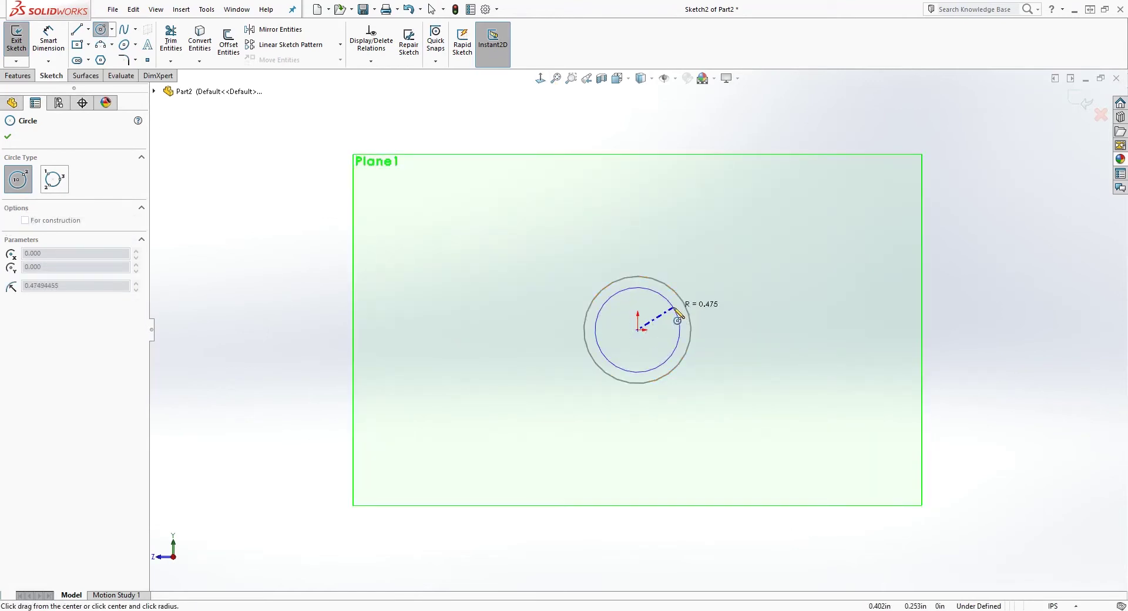
click(678, 321)
key(Escape)
Step: Dimension the Plane1 circle's diameter as 0.94 in and exit the sketch
right_drag(746, 361, 781, 303)
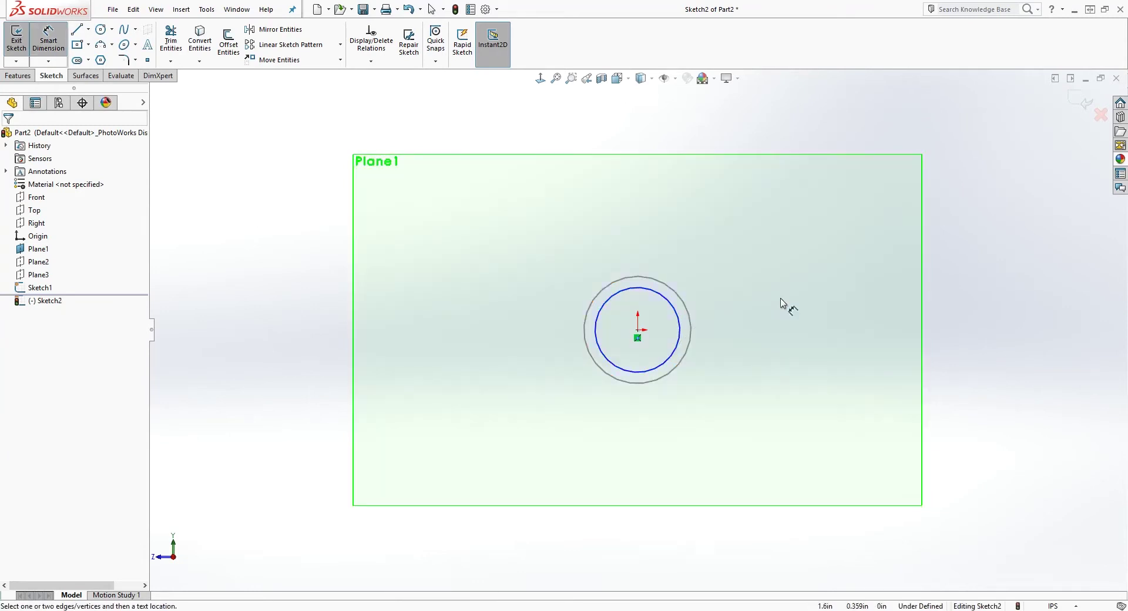
click(676, 314)
click(816, 189)
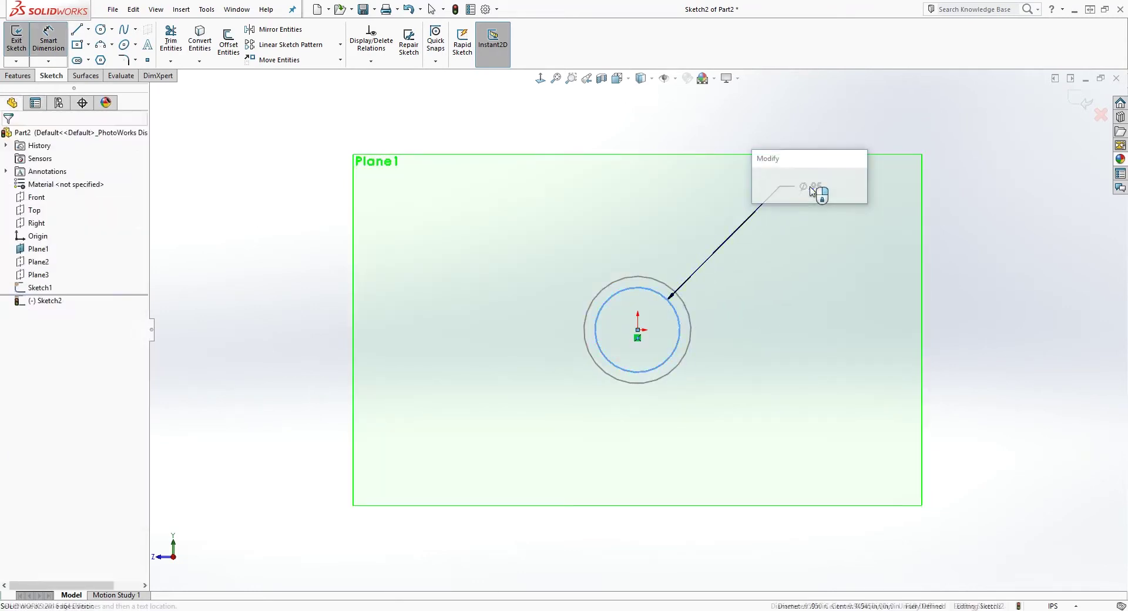
text(.94)
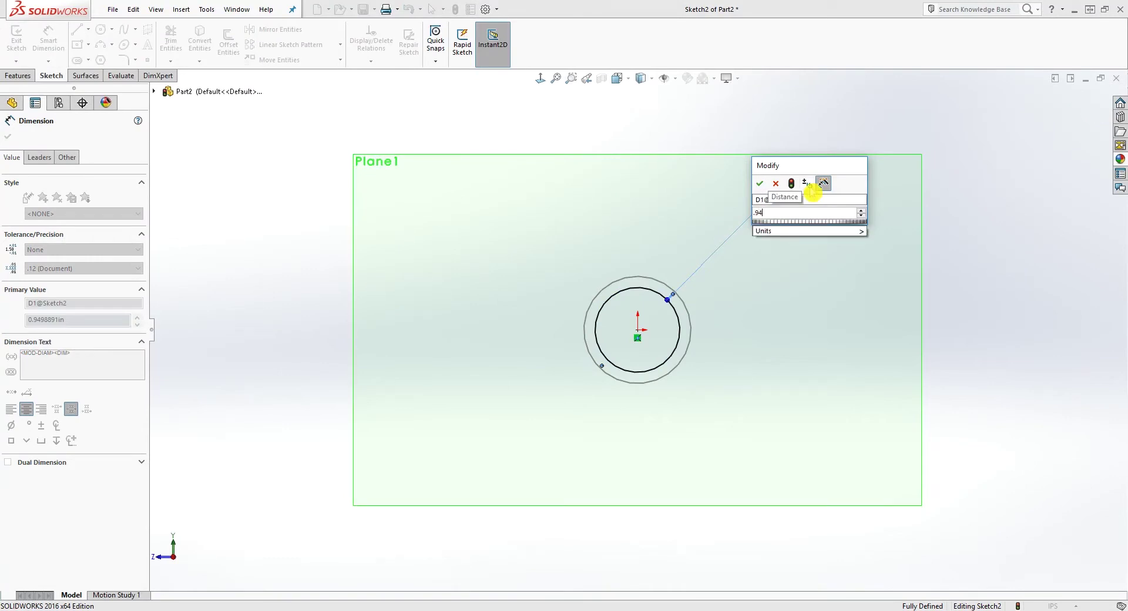
key(Return)
key(Escape)
mouse_move(788, 307)
middle_down()
mouse_move(887, 386)
mouse_move(998, 210)
middle_up()
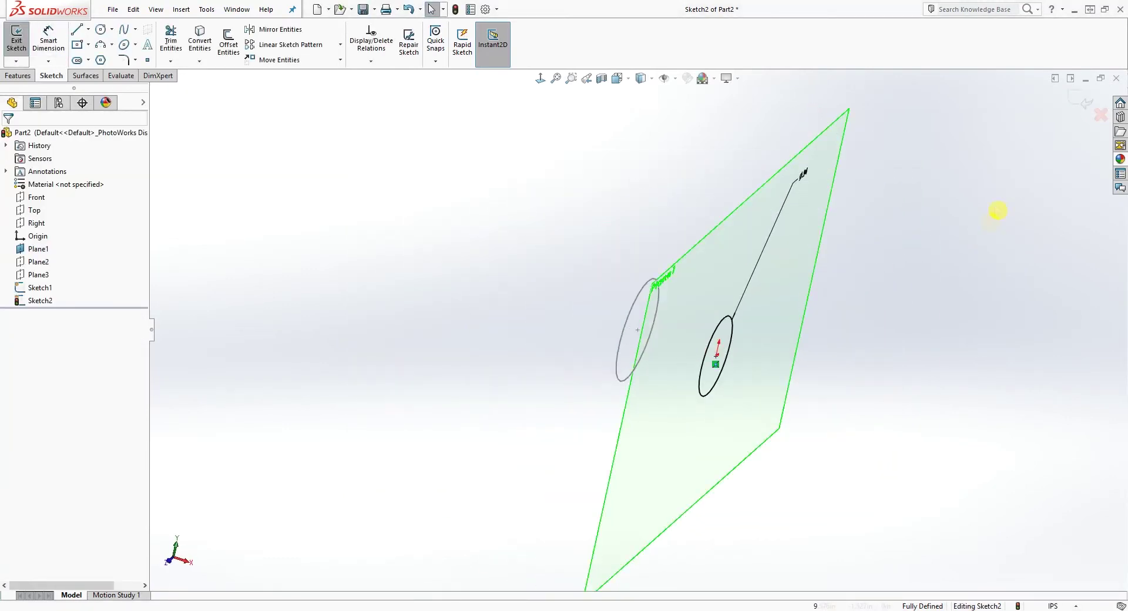
click(1078, 104)
Step: Hide Plane1 and show Plane2
right_click(44, 249)
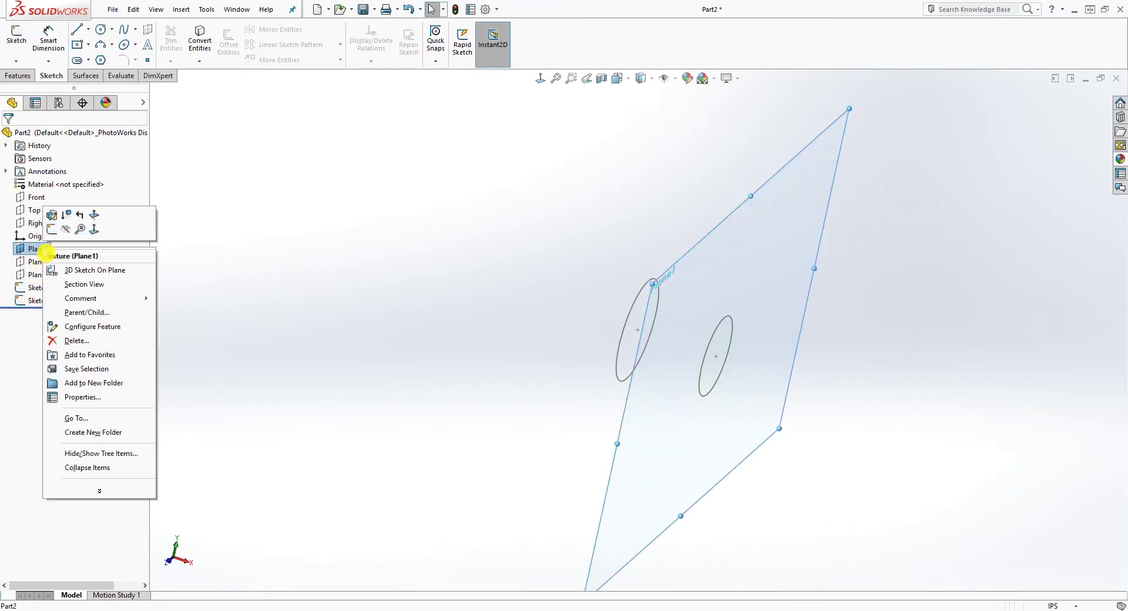
click(66, 229)
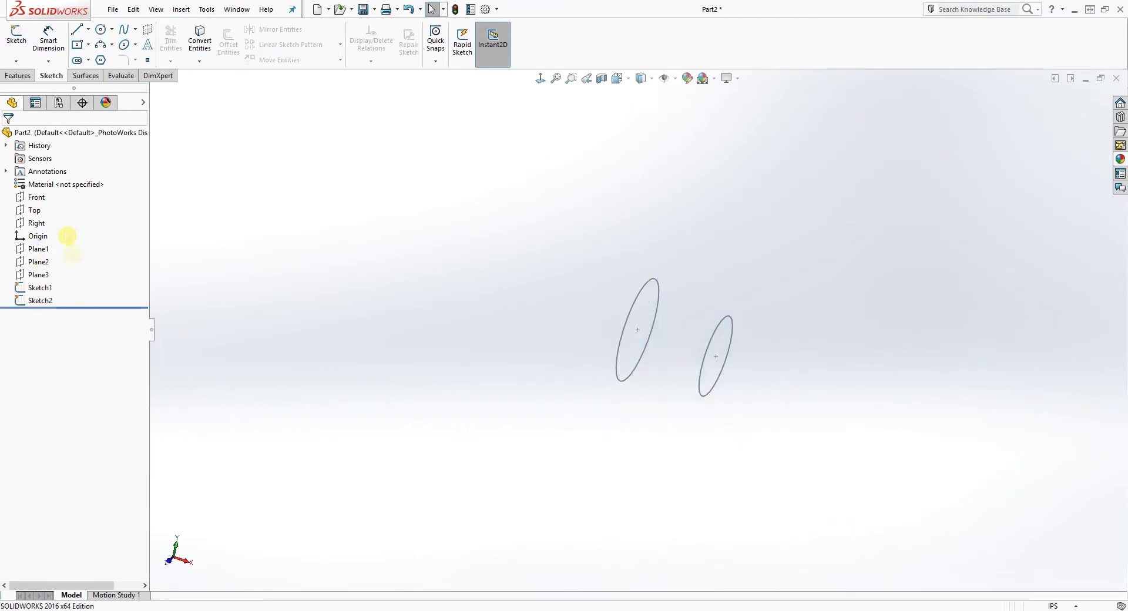
right_click(47, 265)
click(71, 246)
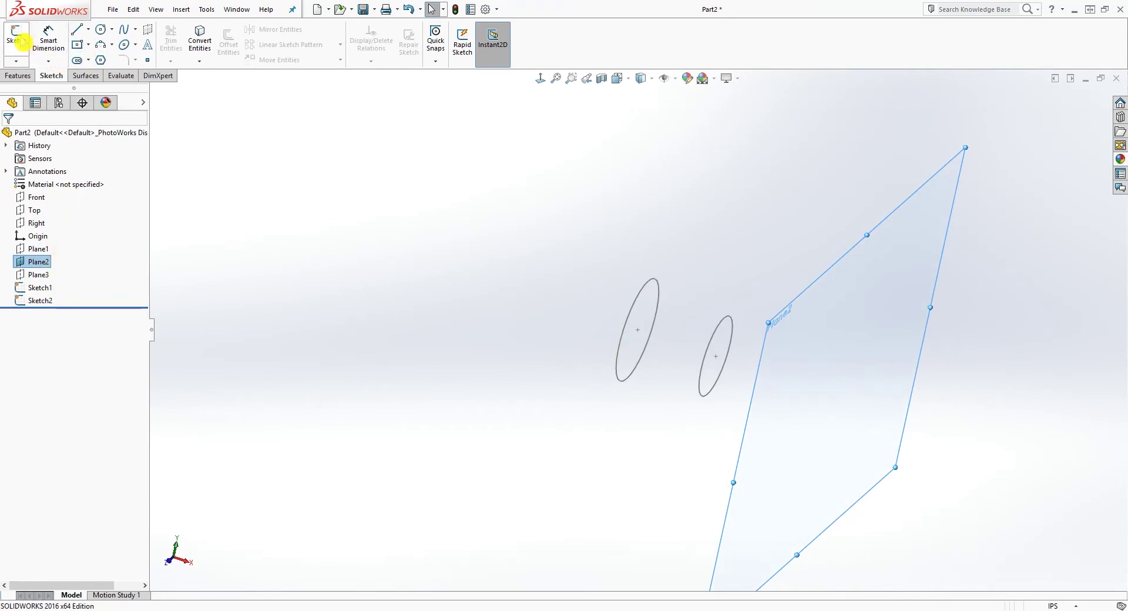
Step: In a new sketch on Plane2, draw an ellipse centred on the origin with radii of about 0.826 in vertically and 0.724 in horizontally
click(22, 41)
click(540, 79)
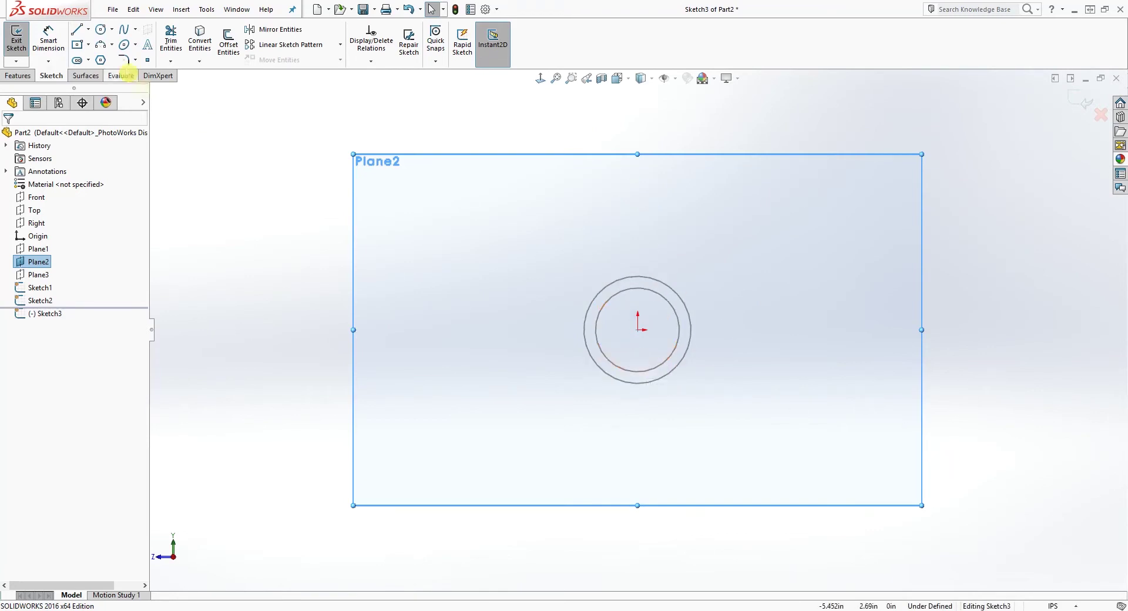
click(124, 45)
click(638, 330)
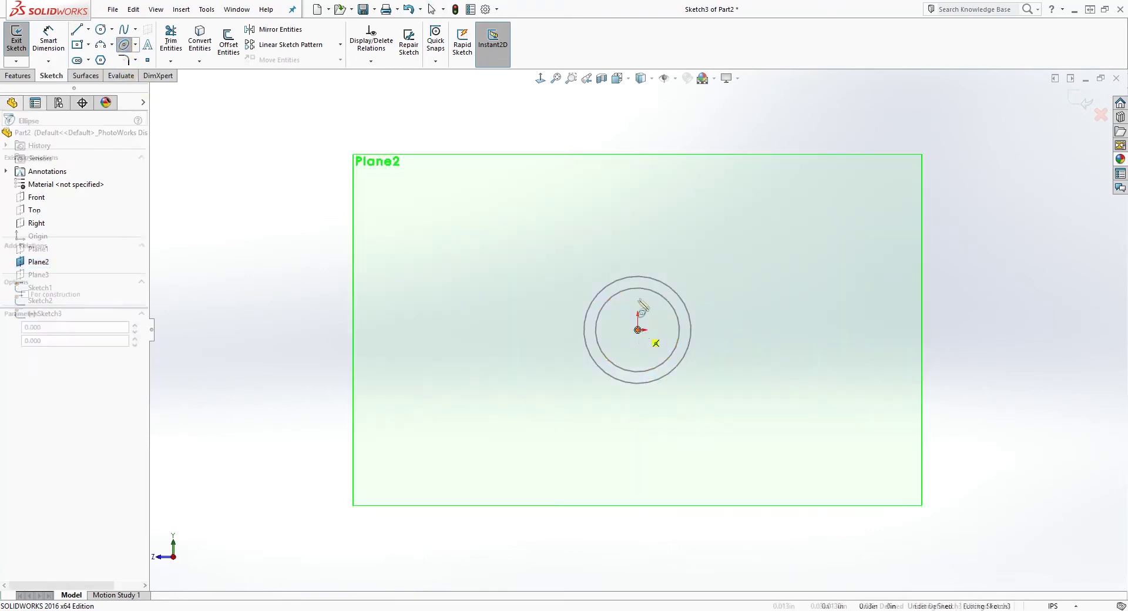
click(638, 257)
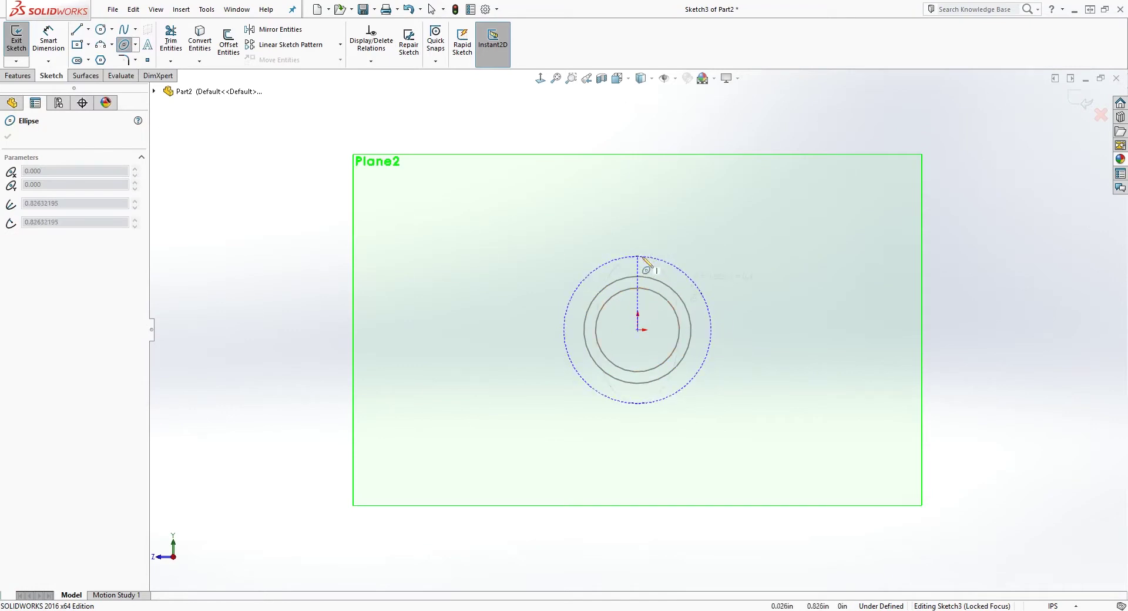
click(706, 307)
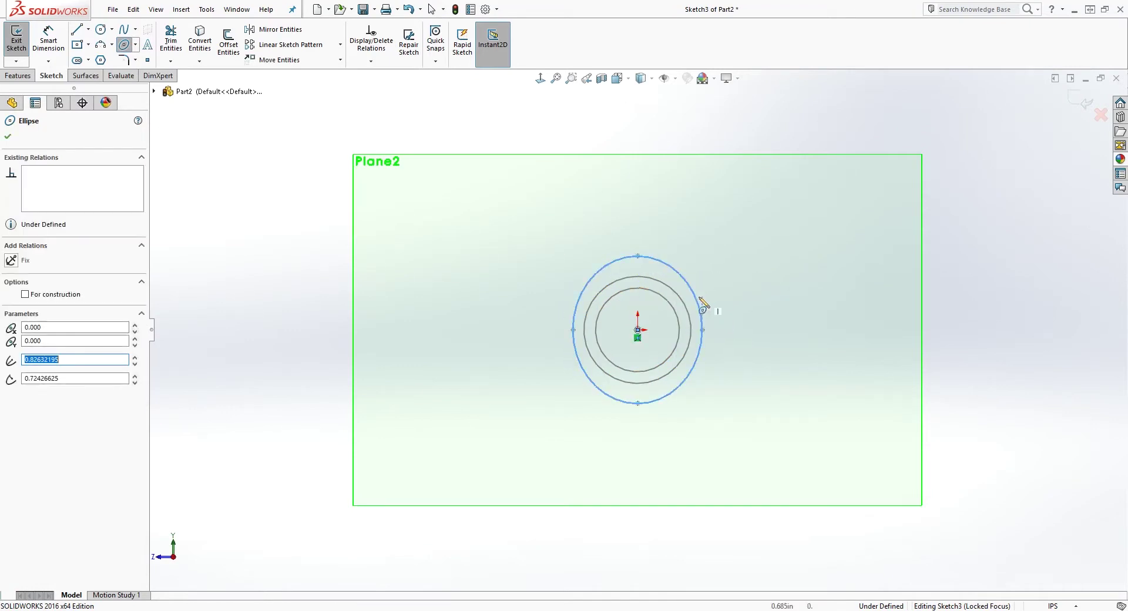
key(Escape)
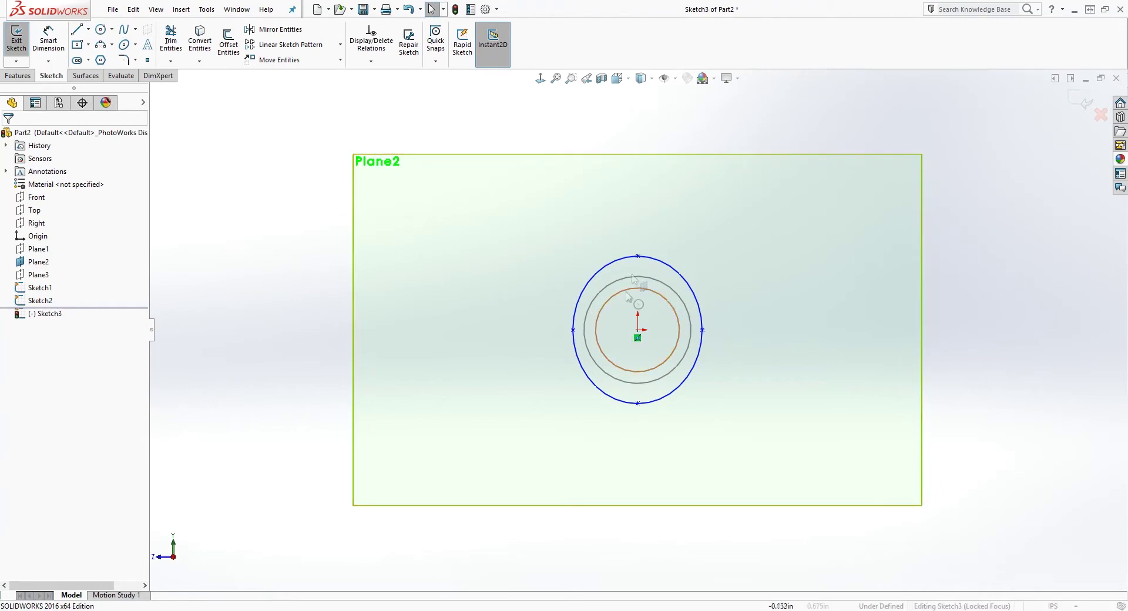
Step: Dimension the ellipse's overall height between its upper and lower points as 1.34 in
right_drag(678, 414, 677, 390)
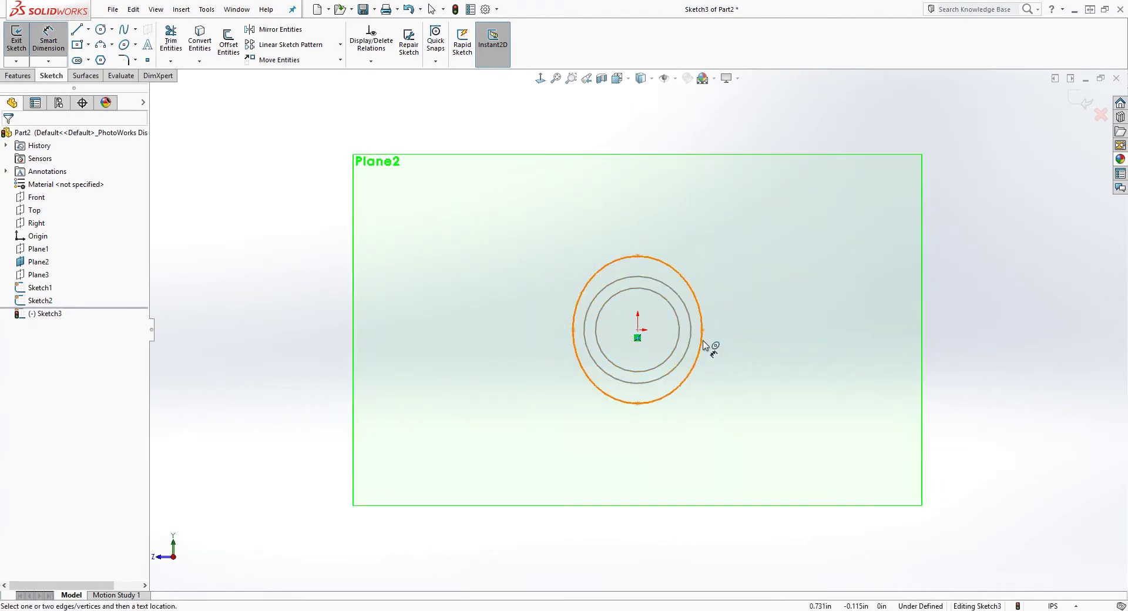
click(638, 256)
click(638, 403)
click(764, 358)
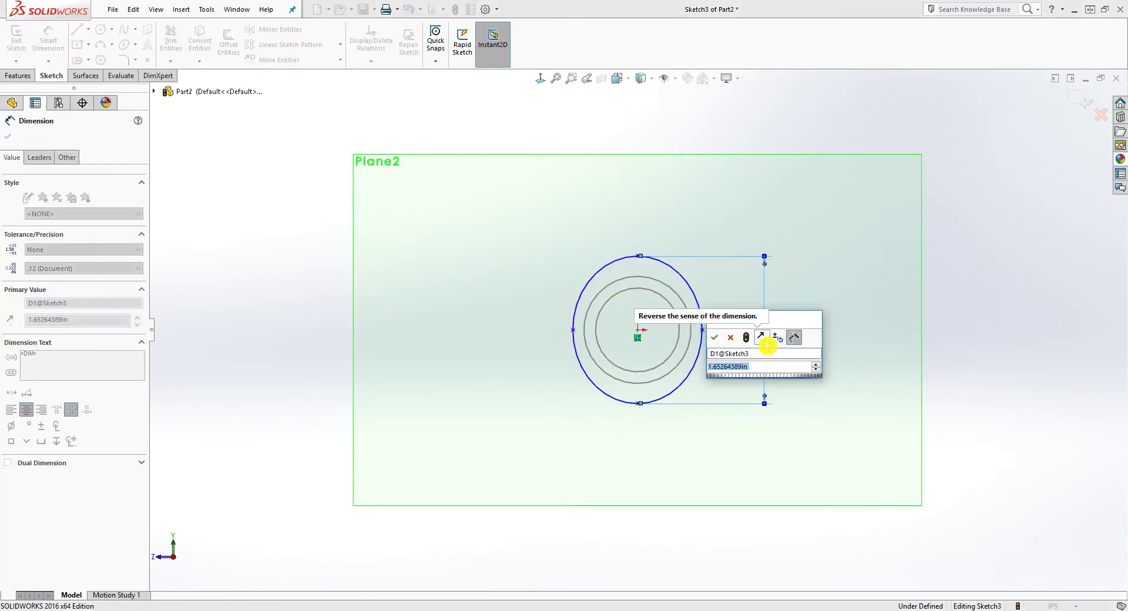
text(1.34)
key(Return)
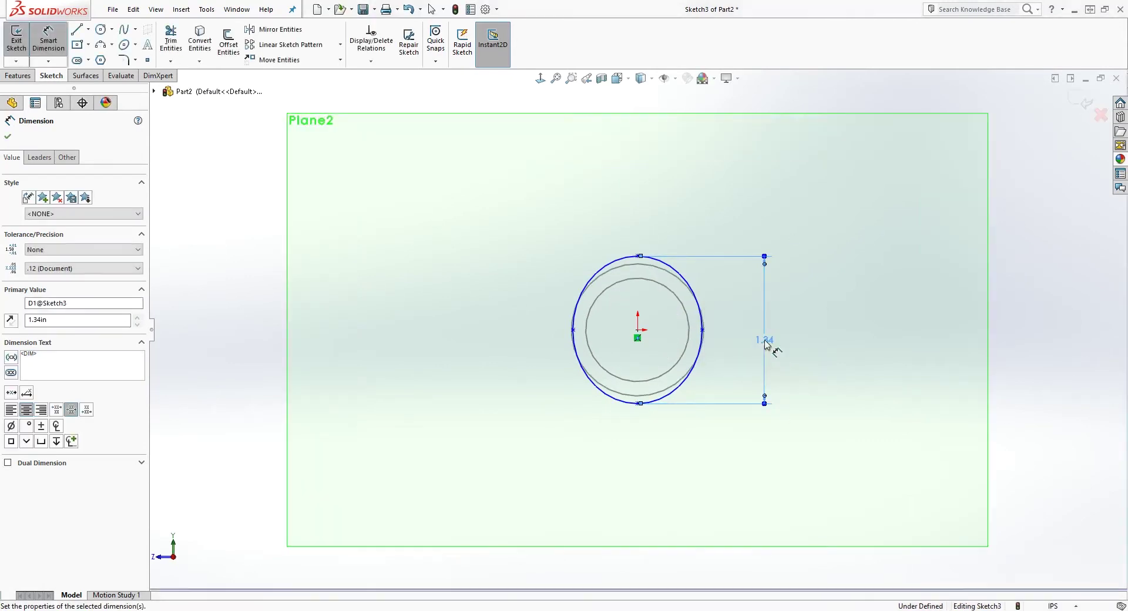
Step: Dimension the ellipse's overall width between its two side points as 1.2 in
click(573, 331)
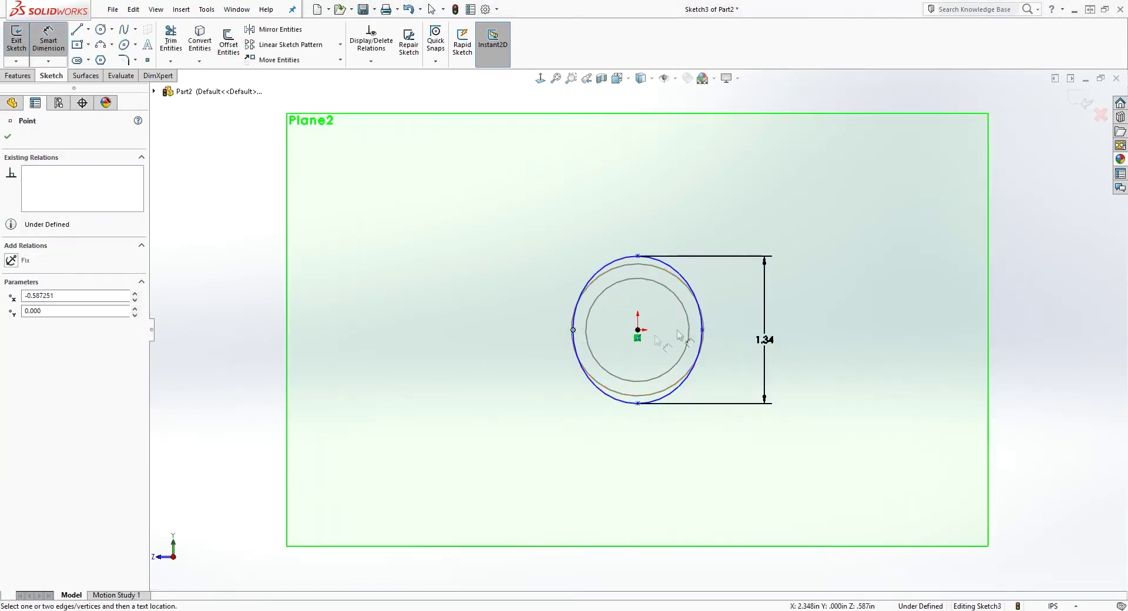
click(702, 330)
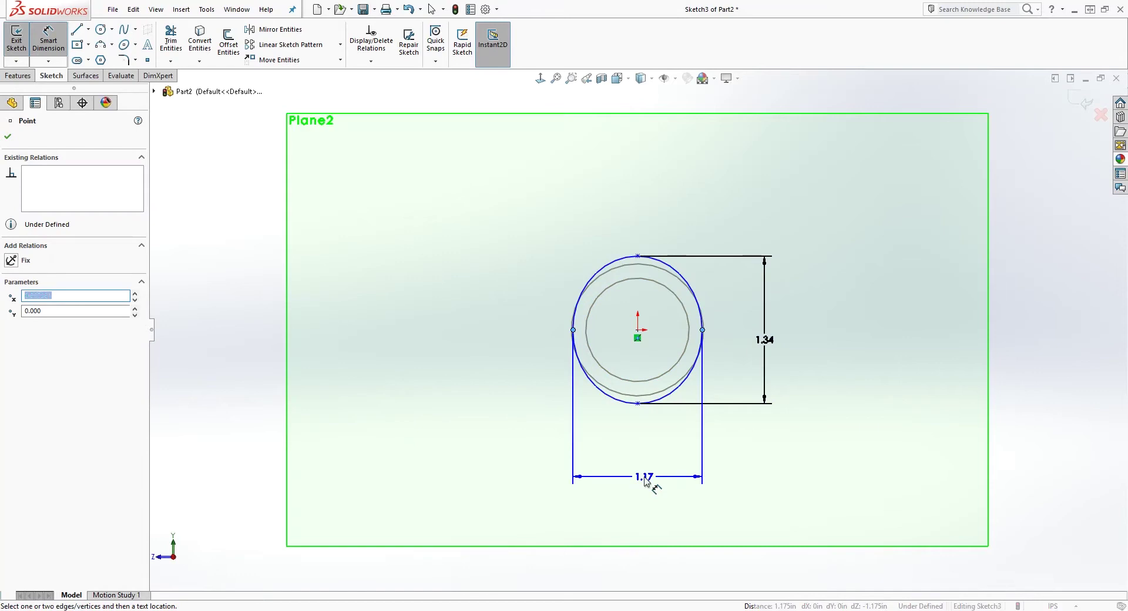
click(645, 481)
text(1.2)
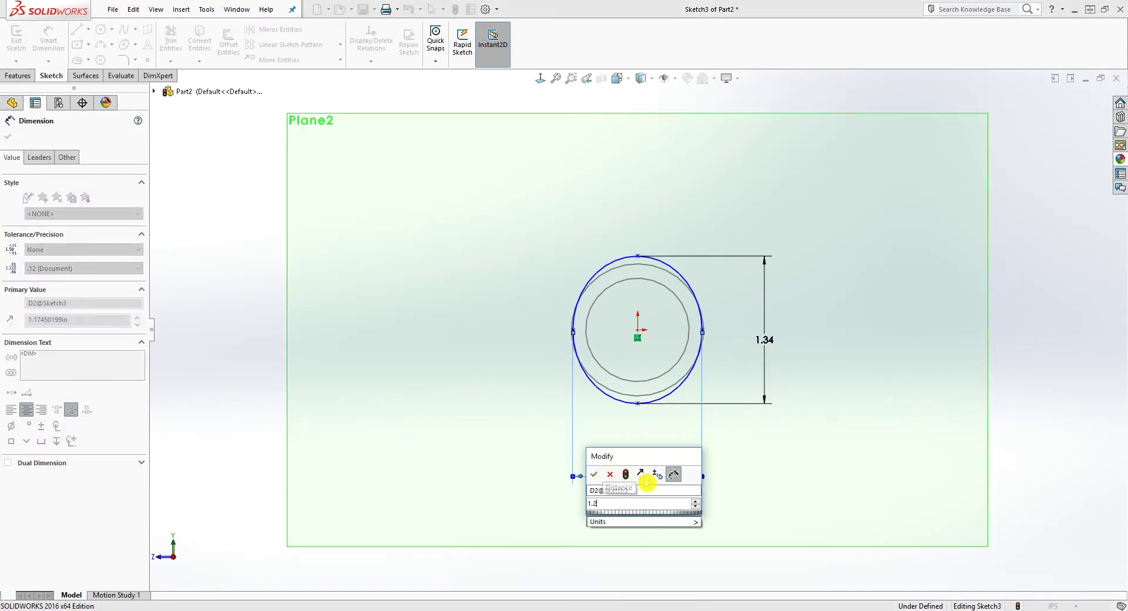
key(Return)
key(Escape)
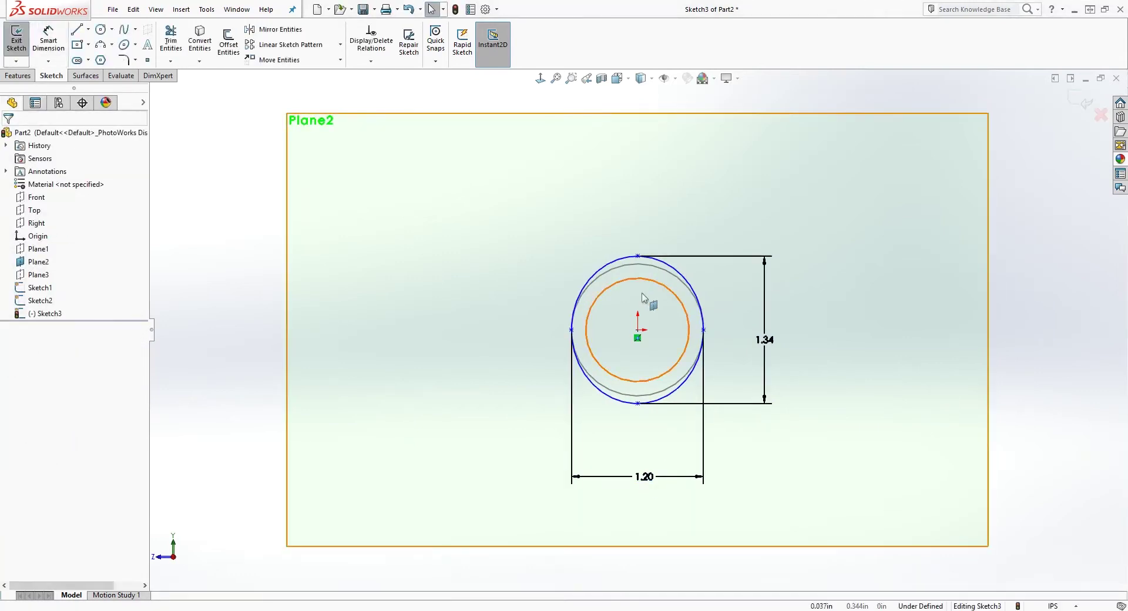
Step: Add a Vertical relation between the ellipse's centre and its uppermost point, and exit the sketch
drag(637, 334, 616, 339)
click(639, 339)
click(638, 330)
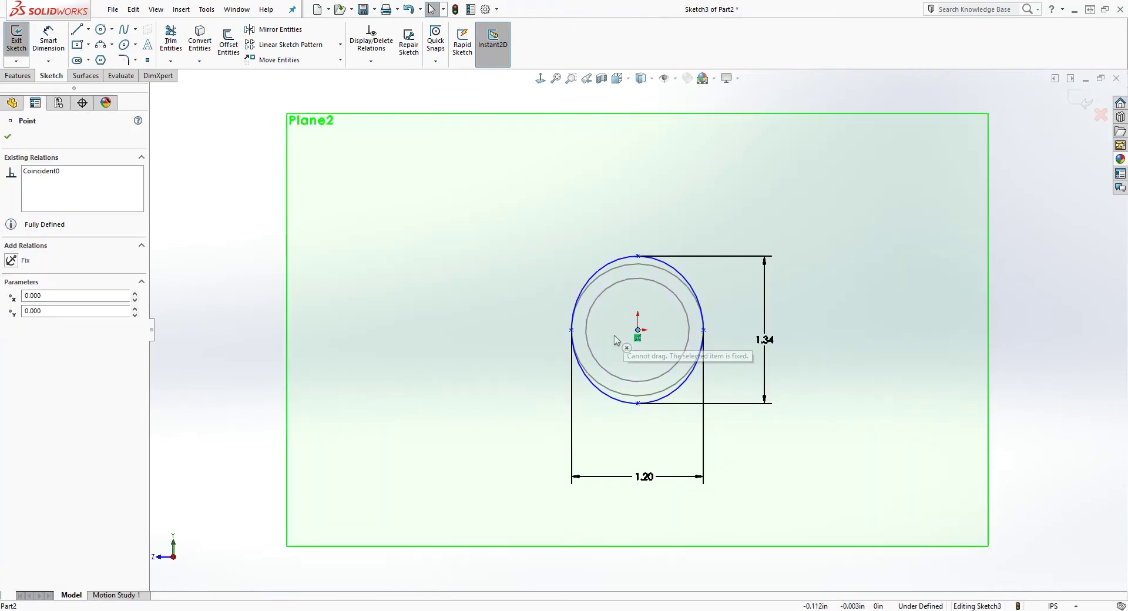
click(639, 259)
ctrl+click(637, 332)
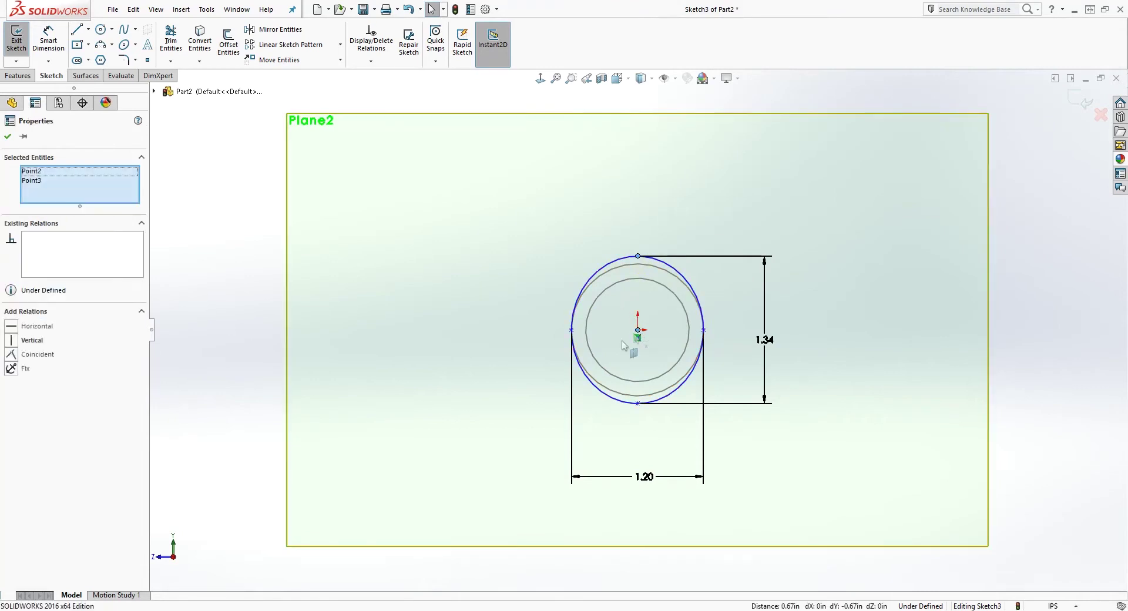
click(18, 342)
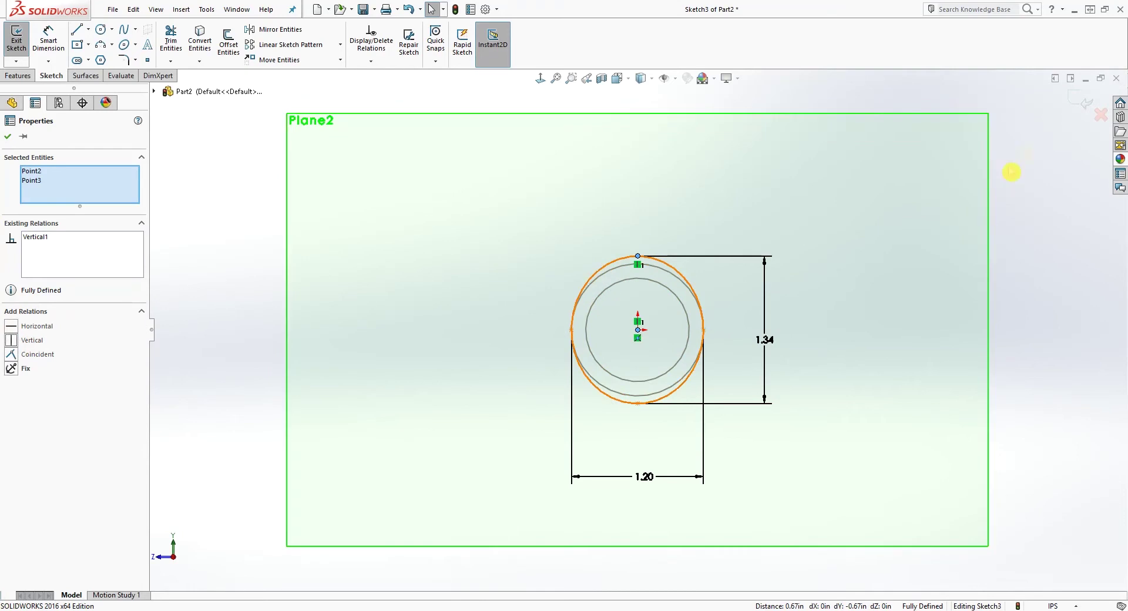
click(1083, 104)
Step: Hide Plane2
right_click(36, 274)
click(63, 252)
middle_drag(542, 339, 606, 412)
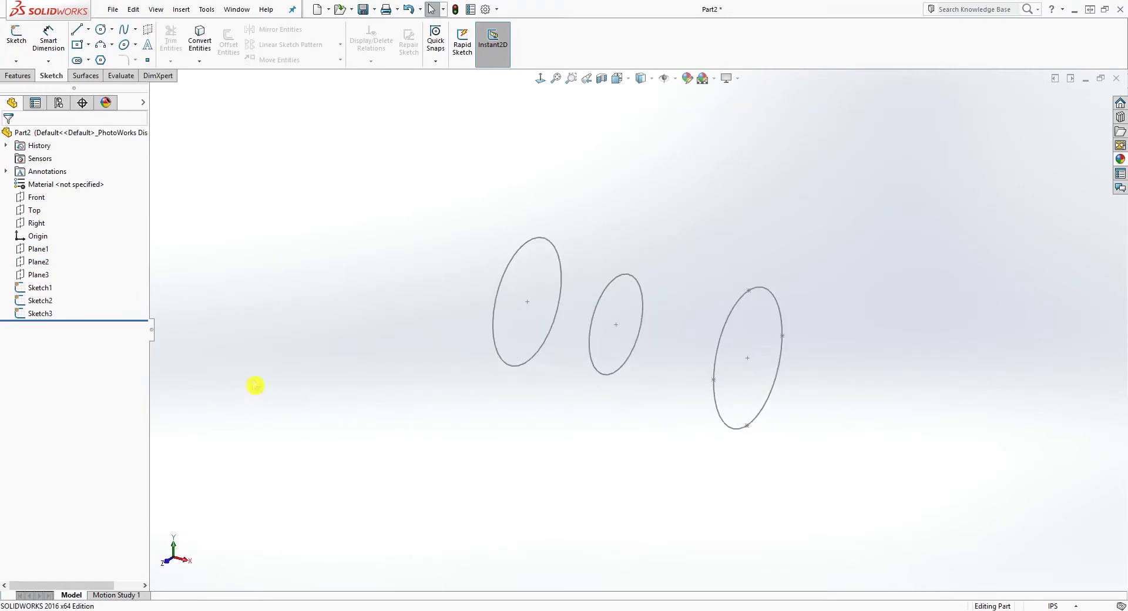
Step: In a new sketch on Plane3, copy the Plane2 ellipse from Sketch3 with Convert Entities and exit the sketch
click(44, 276)
scroll(856, 427, up, 1)
middle_drag(856, 427, 826, 370)
click(17, 40)
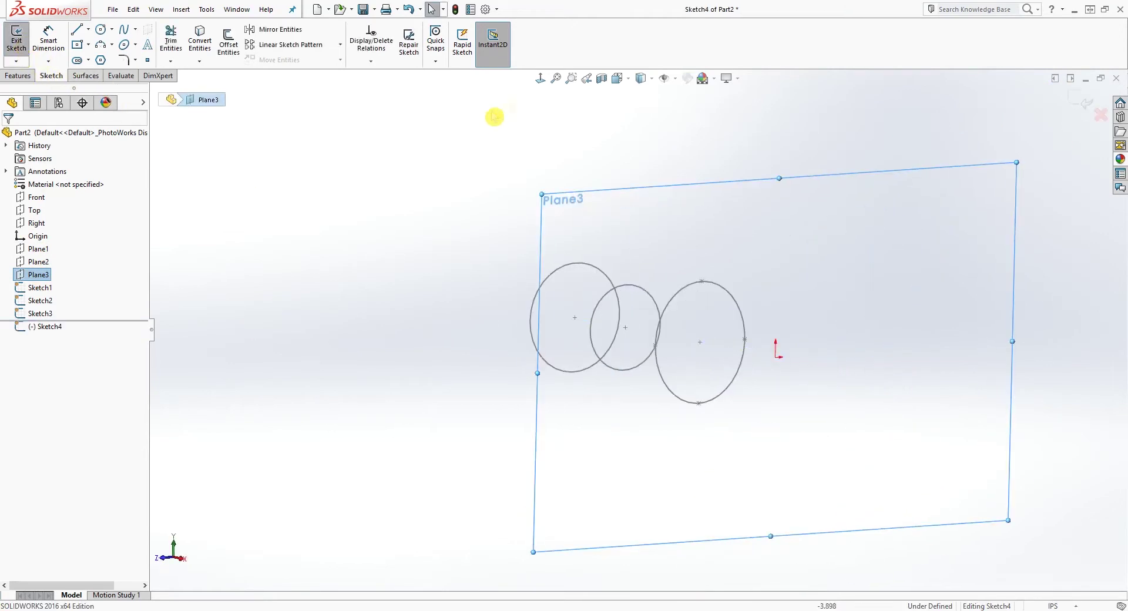
click(540, 78)
middle_drag(654, 304, 728, 347)
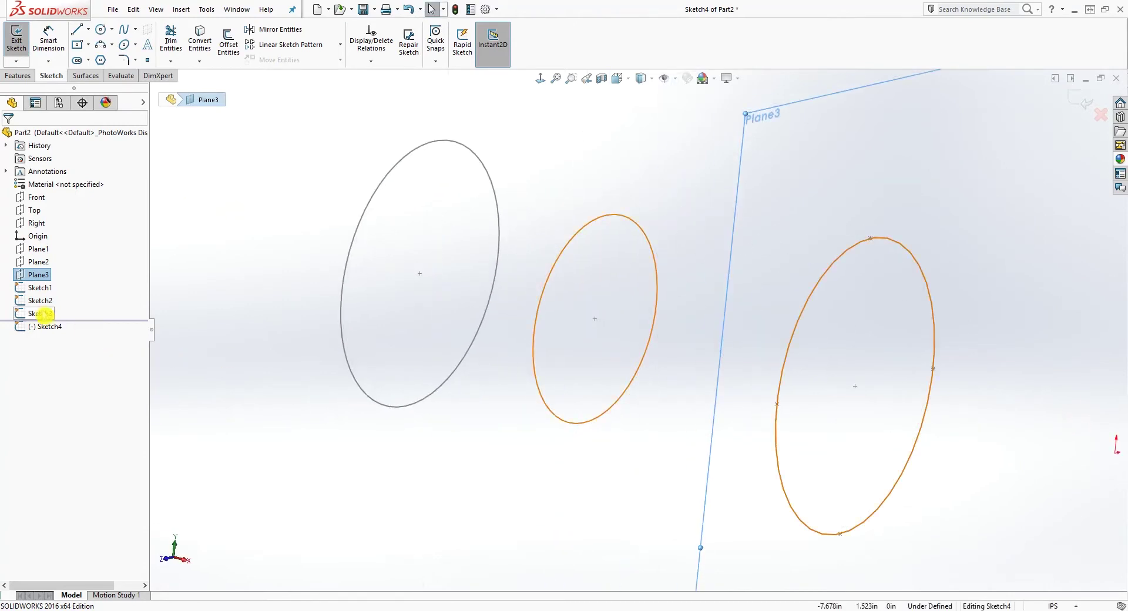
click(42, 314)
scroll(664, 332, up, 5)
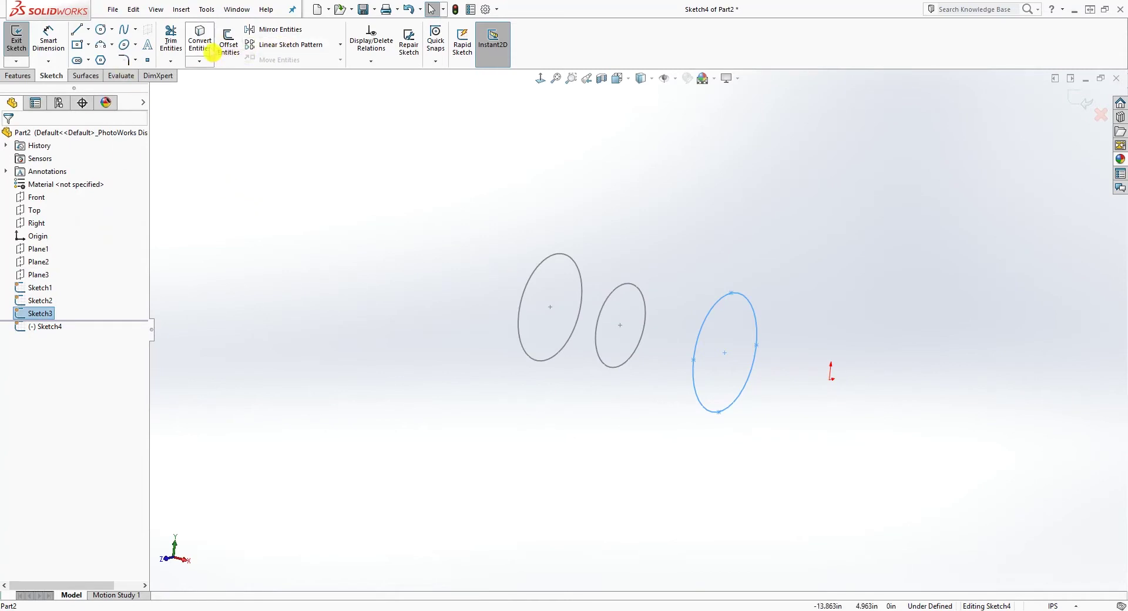
click(199, 38)
mouse_move(653, 348)
middle_down()
mouse_move(594, 339)
mouse_move(630, 357)
middle_up()
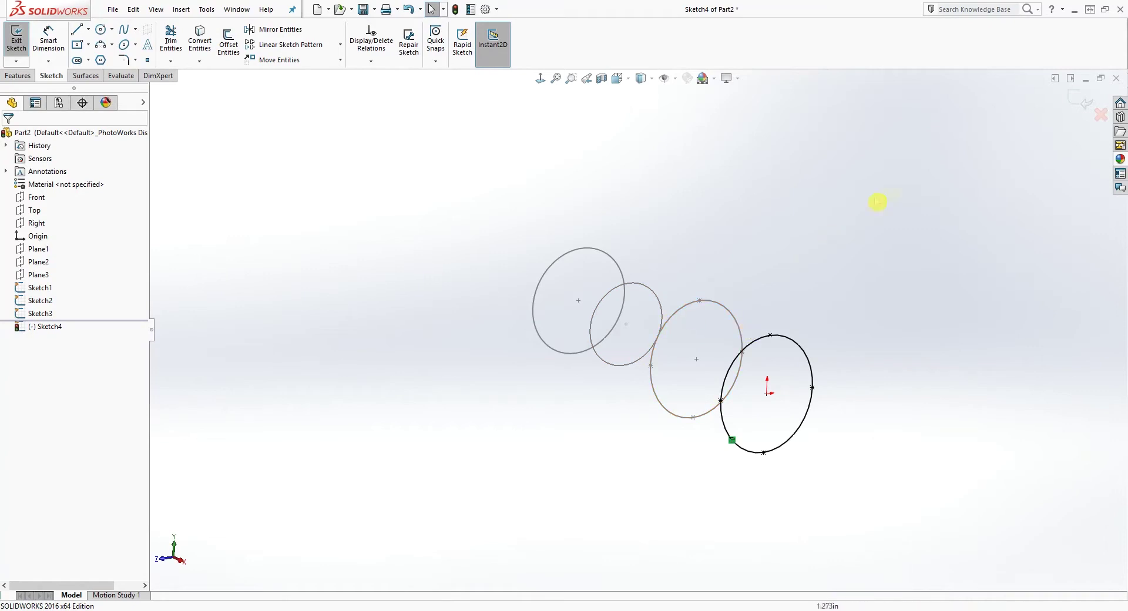
click(1076, 101)
mouse_move(668, 335)
middle_down()
mouse_move(688, 308)
mouse_move(823, 302)
mouse_move(752, 334)
middle_up()
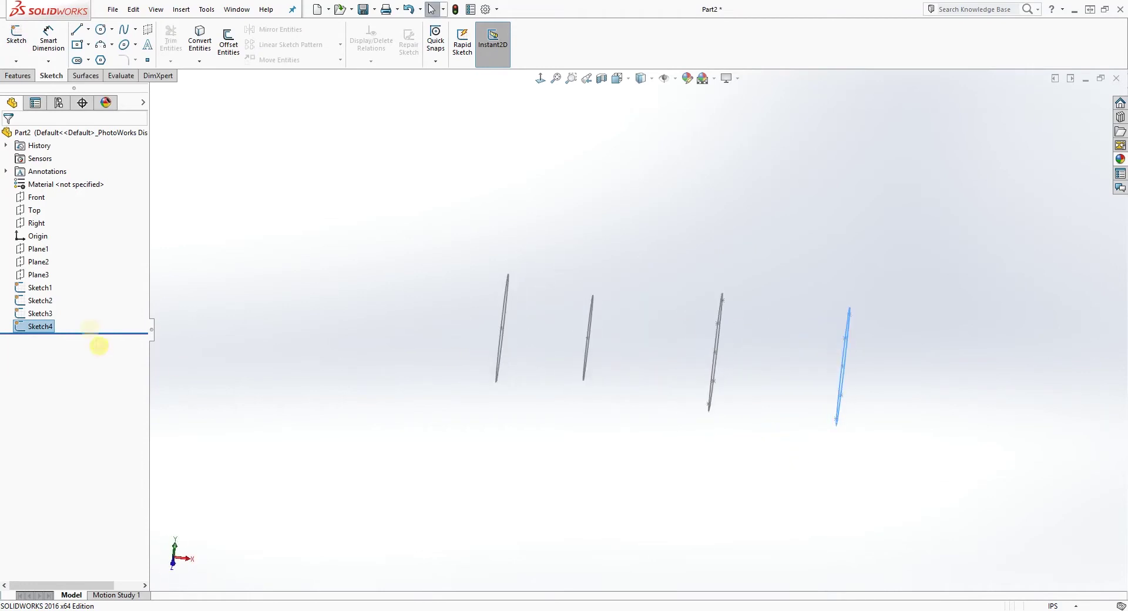
middle_drag(520, 303, 500, 298)
mouse_move(814, 315)
middle_down()
mouse_move(882, 307)
mouse_move(871, 302)
middle_up()
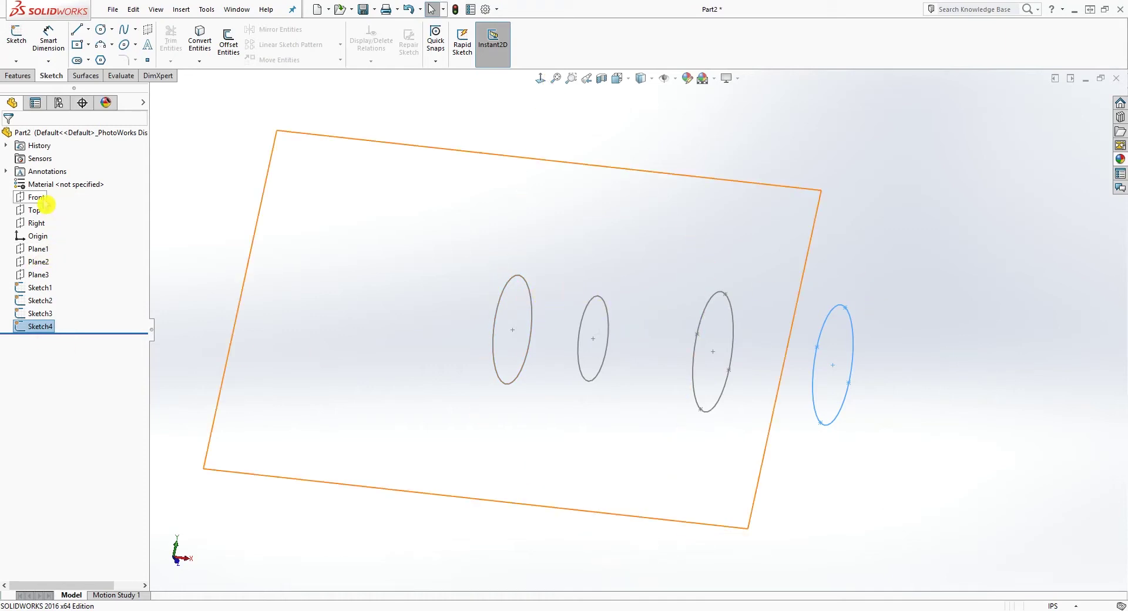
middle_drag(251, 307, 375, 329)
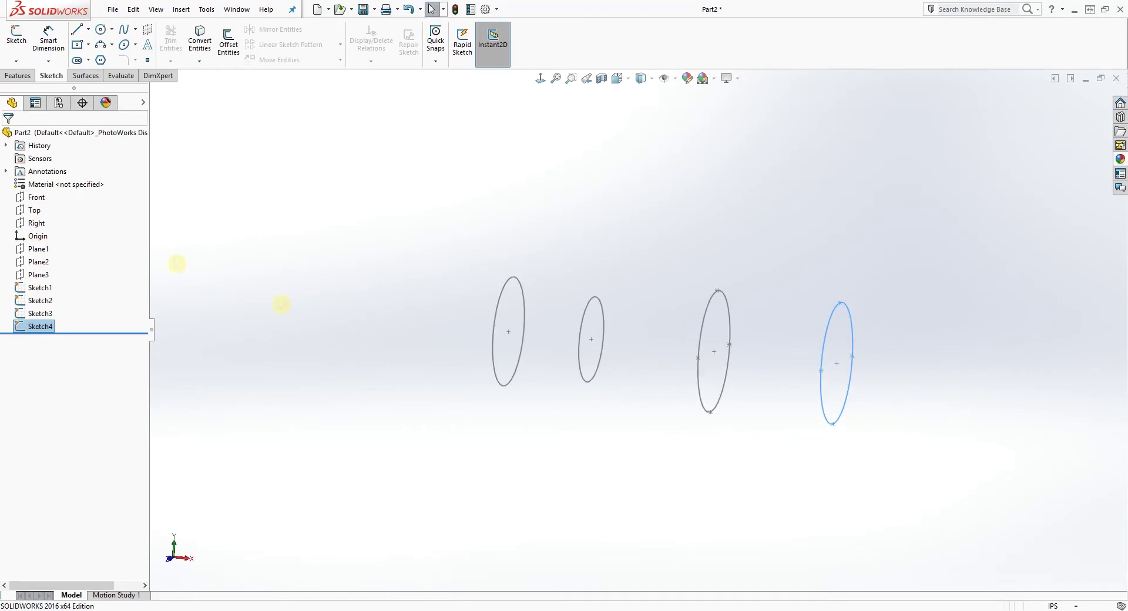
Step: Start a new sketch on the Front plane and view it straight on
click(36, 199)
middle_drag(458, 329, 529, 329)
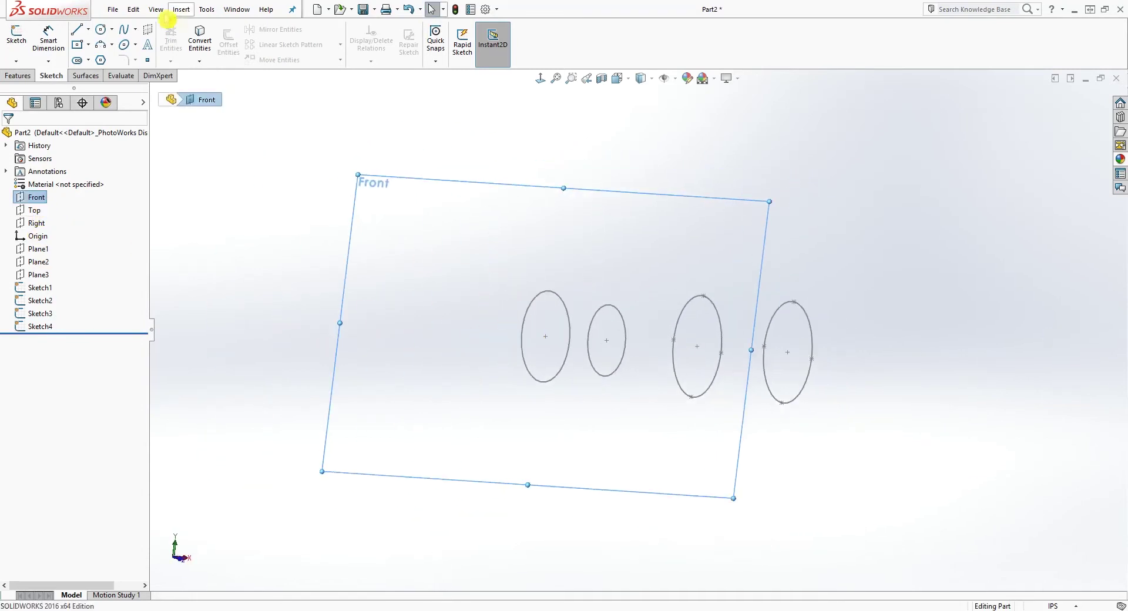
click(17, 35)
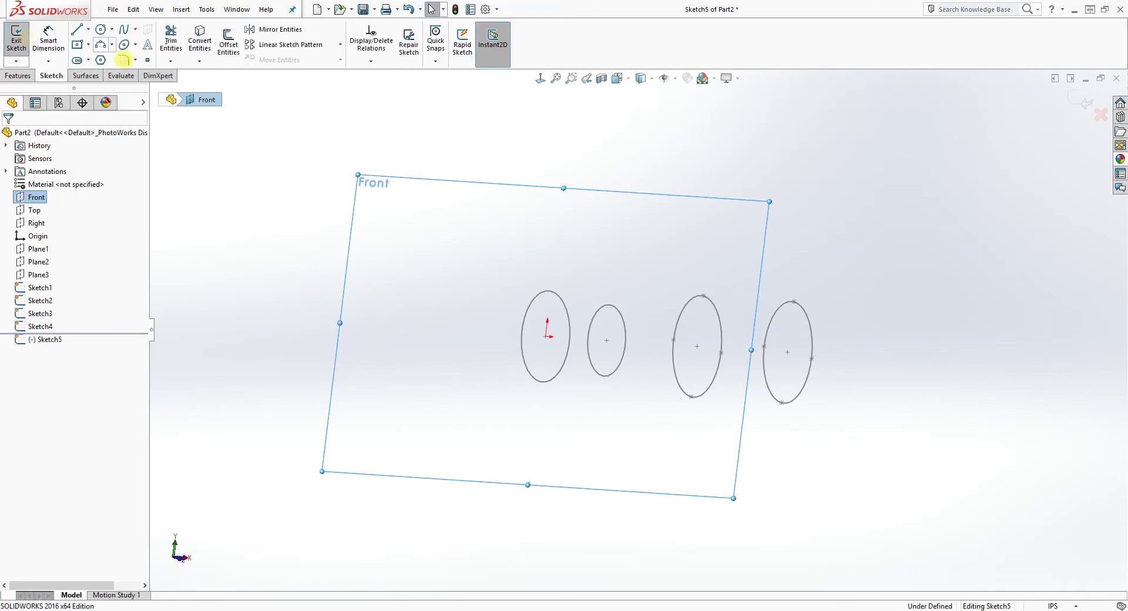
click(540, 79)
scroll(781, 340, down, 2)
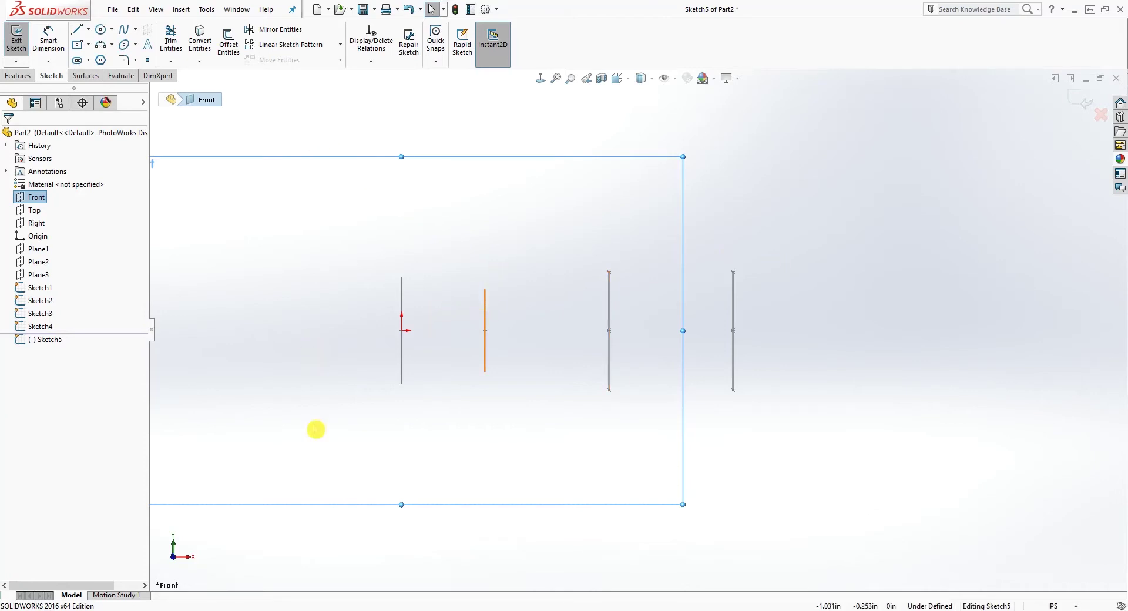
Step: Switch to the browser, examine the enlarged product image of the Toptul ratchet handle, and return to SolidWorks
click(218, 610)
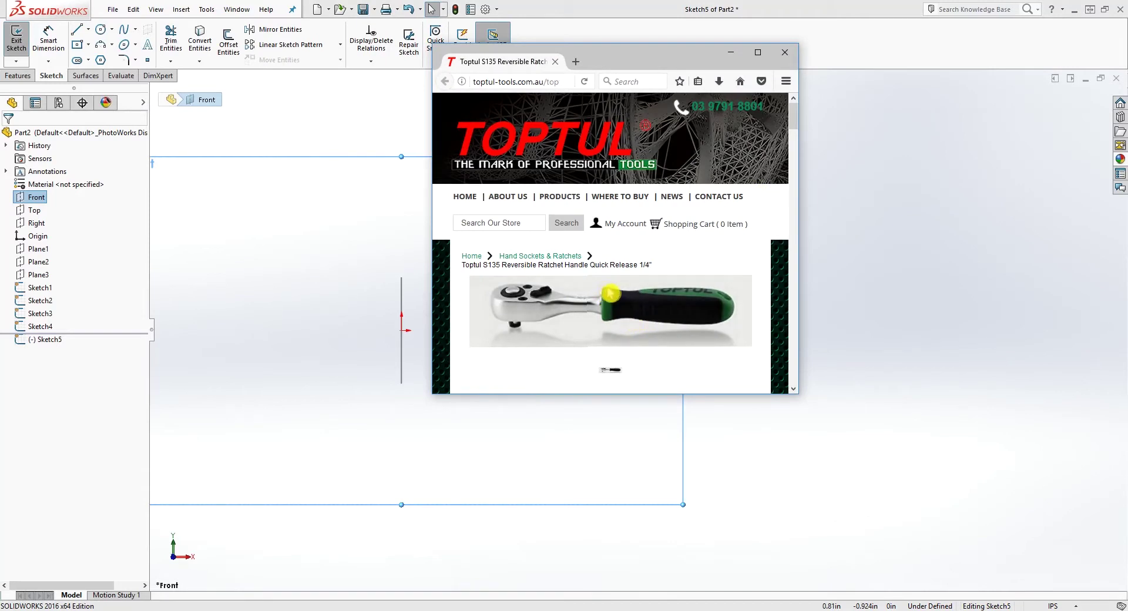
click(629, 300)
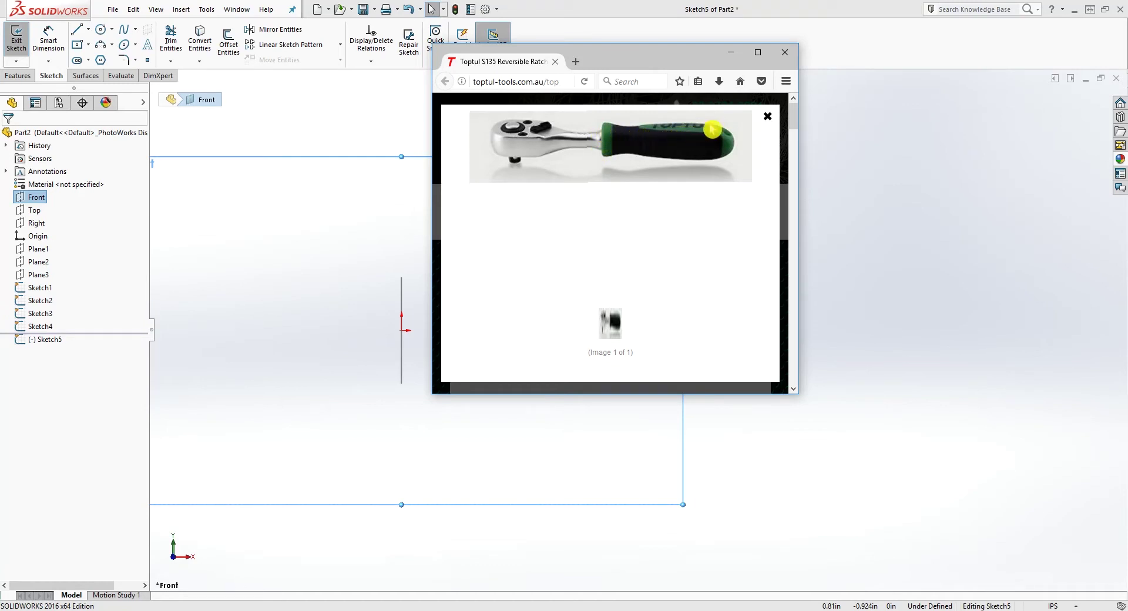
click(733, 54)
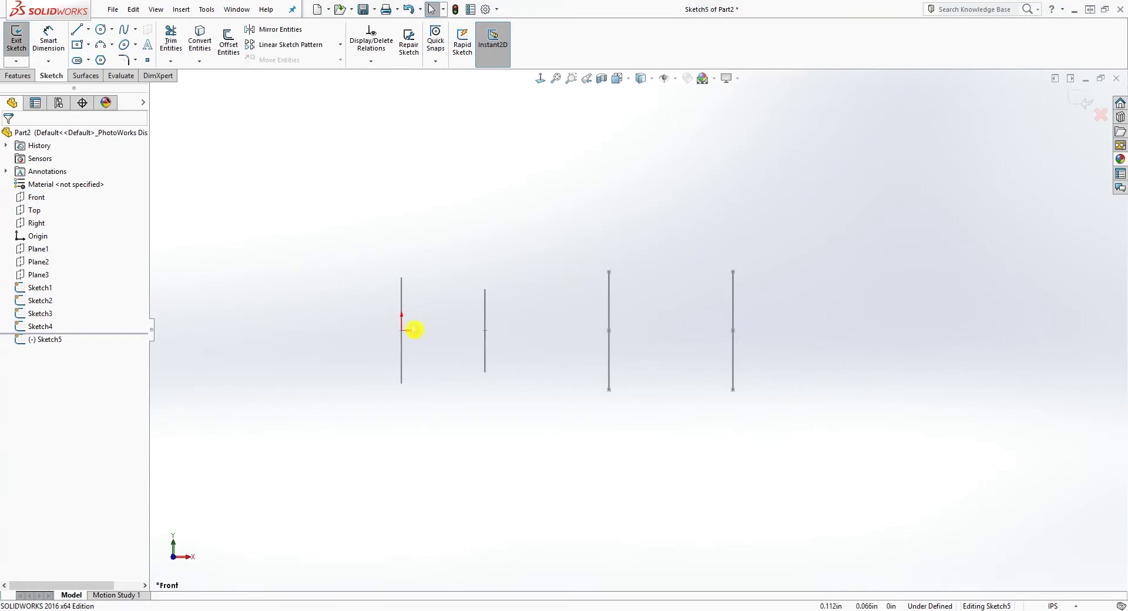
Step: Draw a three-point spline above the profiles, running from over the Plane3 ellipse across the Plane2 ellipse to the Plane1 circle
click(733, 288)
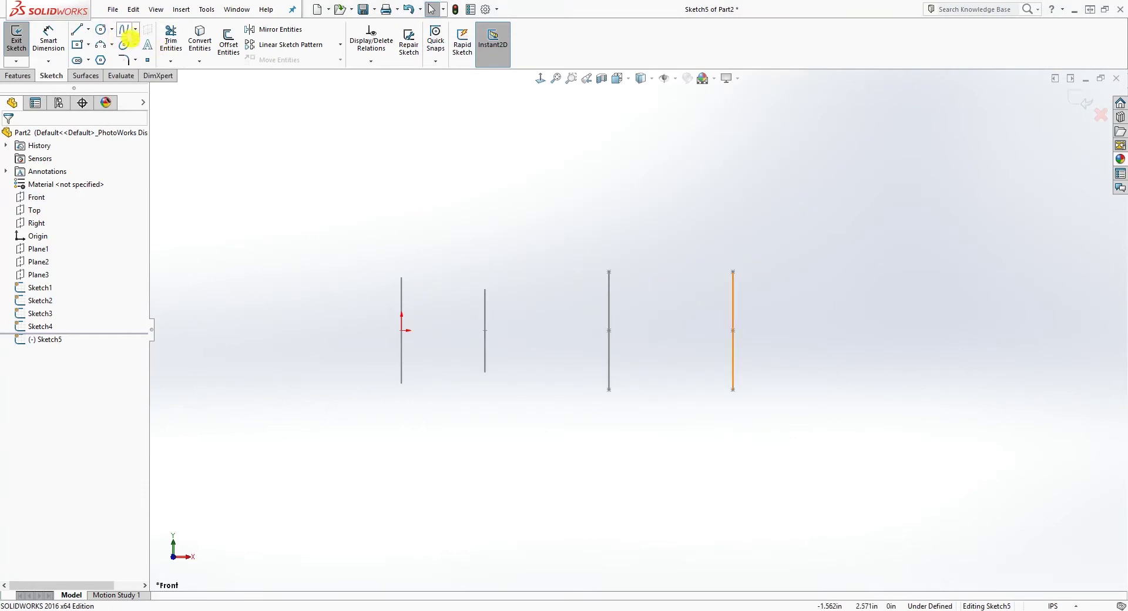
click(126, 31)
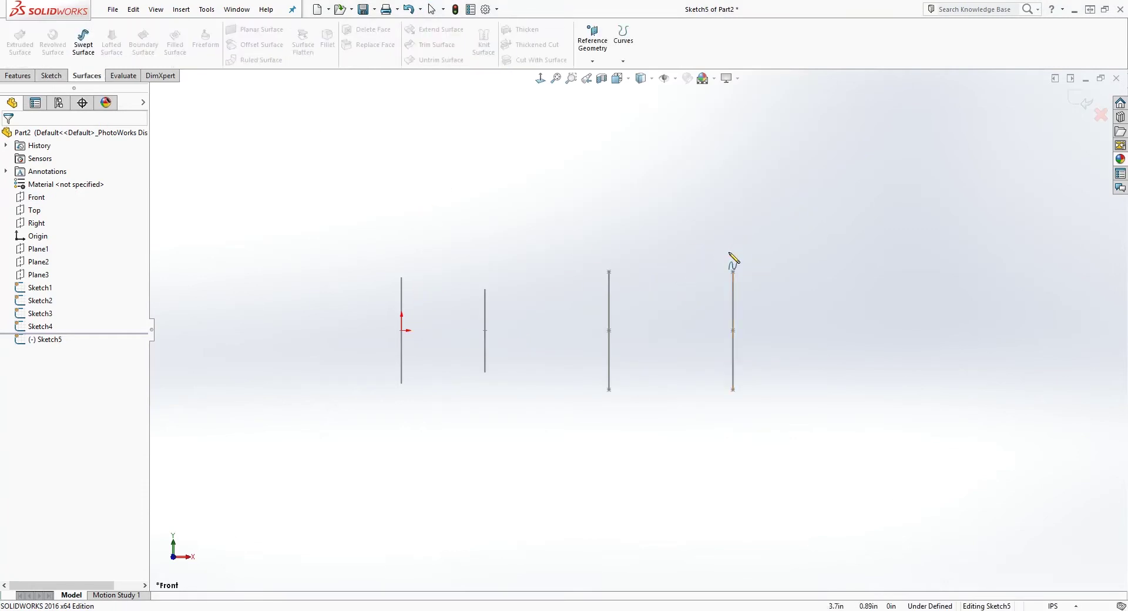
click(729, 251)
click(615, 257)
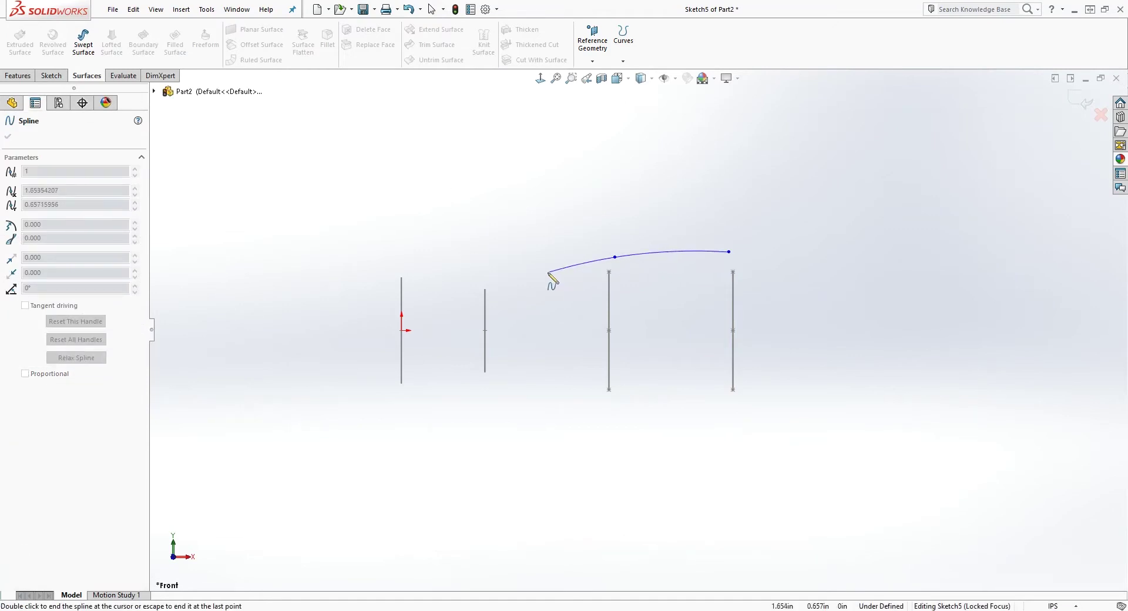
click(478, 283)
right_click(478, 282)
click(502, 292)
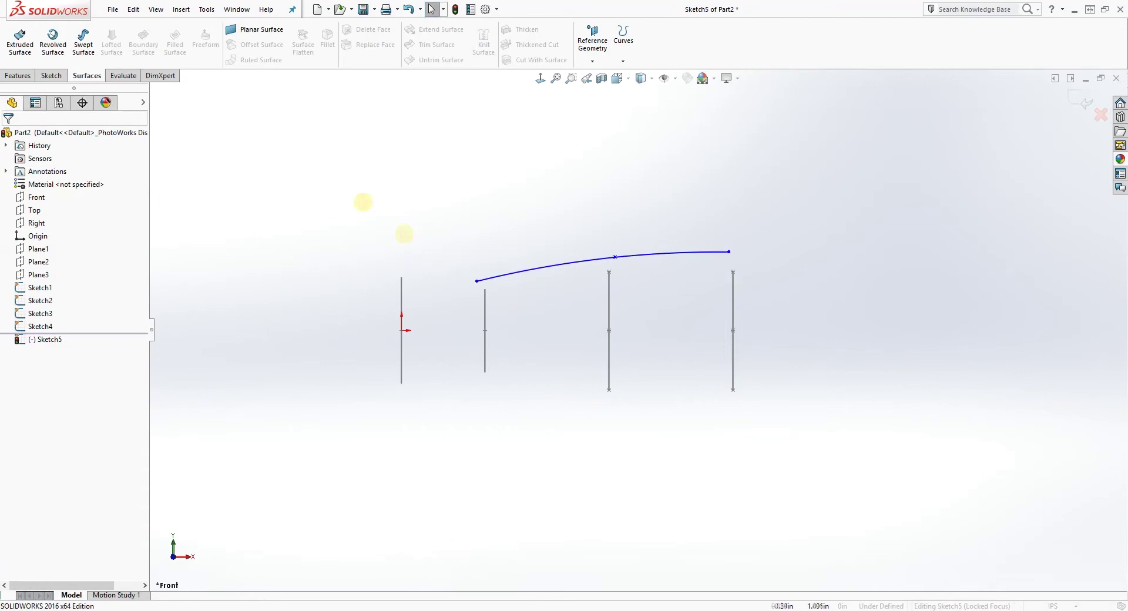
click(51, 76)
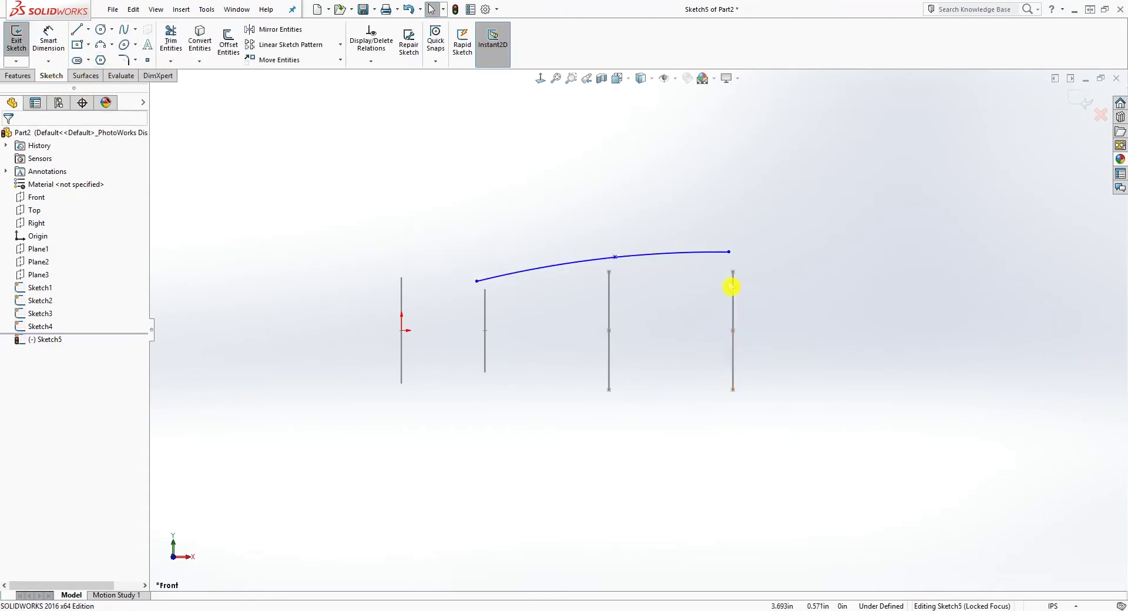
mouse_move(733, 284)
middle_down()
mouse_move(756, 318)
mouse_move(743, 370)
mouse_move(747, 351)
middle_up()
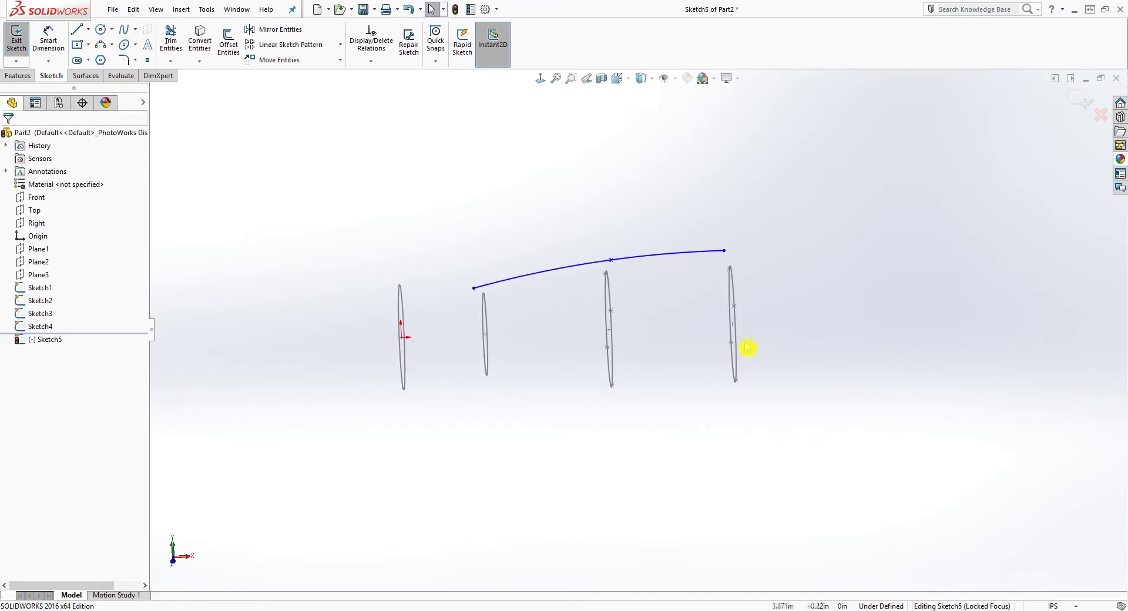
Step: Add a Pierce relation between the spline's end point above Plane3 and the Plane3 ellipse
click(725, 251)
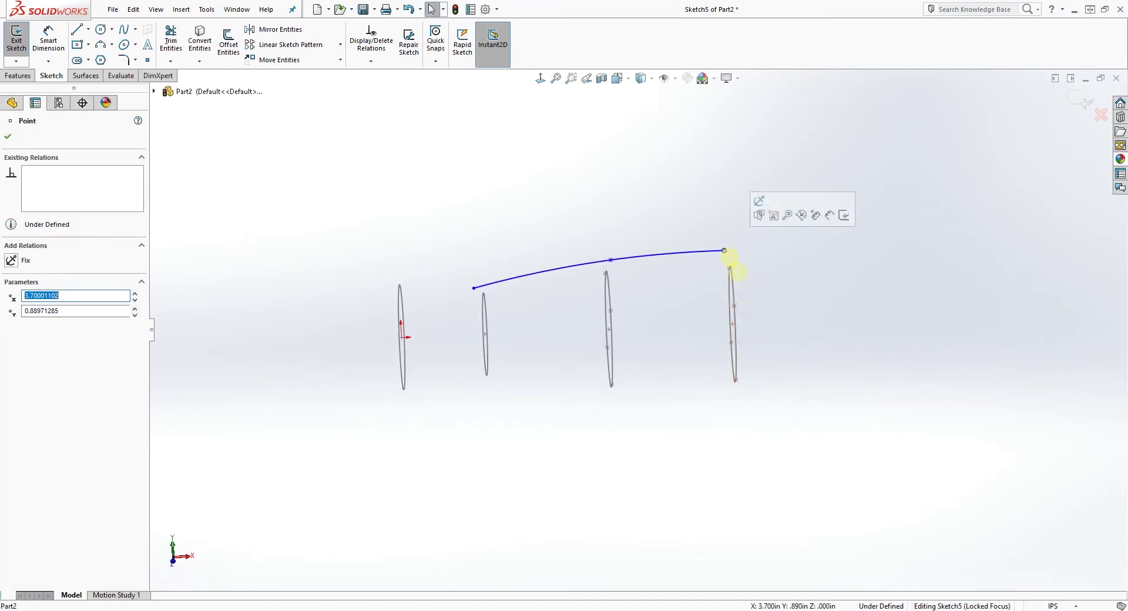
ctrl+click(729, 285)
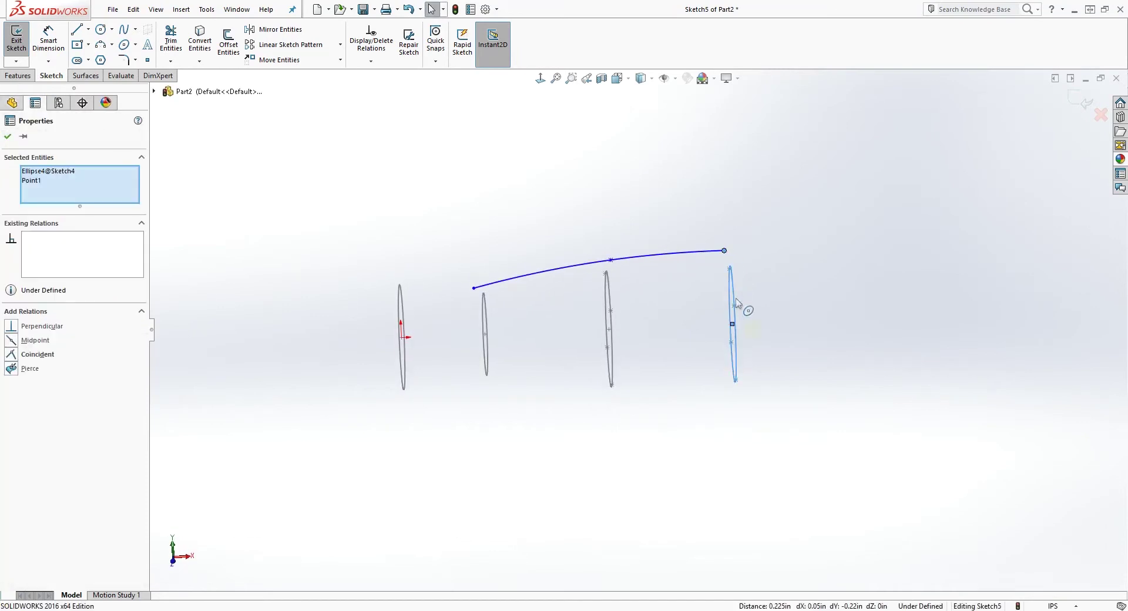
middle_drag(764, 347, 697, 298)
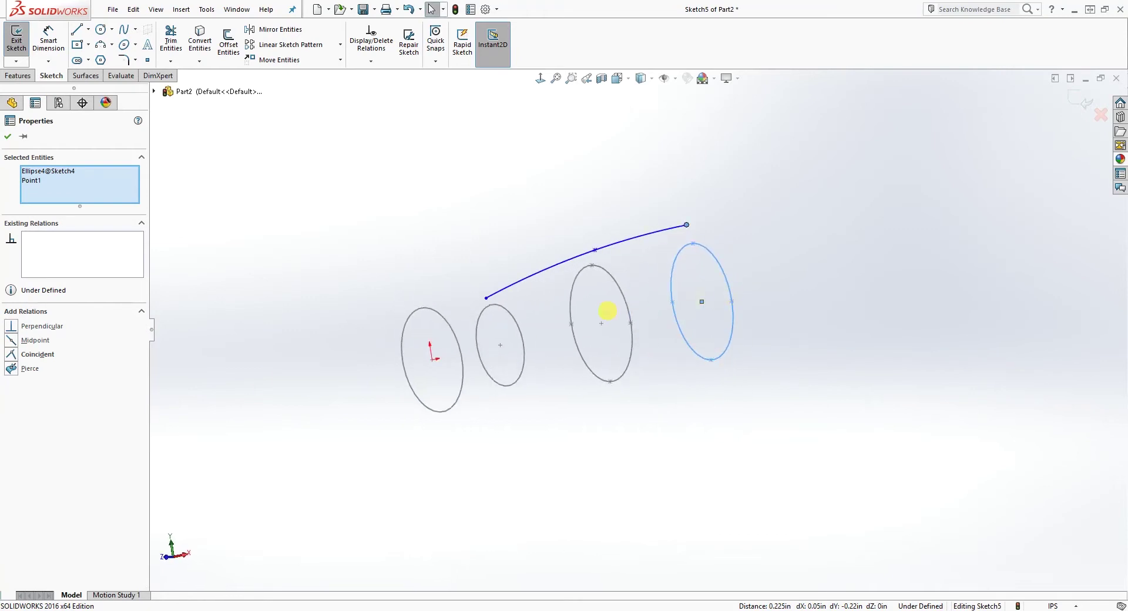
click(14, 373)
middle_drag(743, 302, 788, 320)
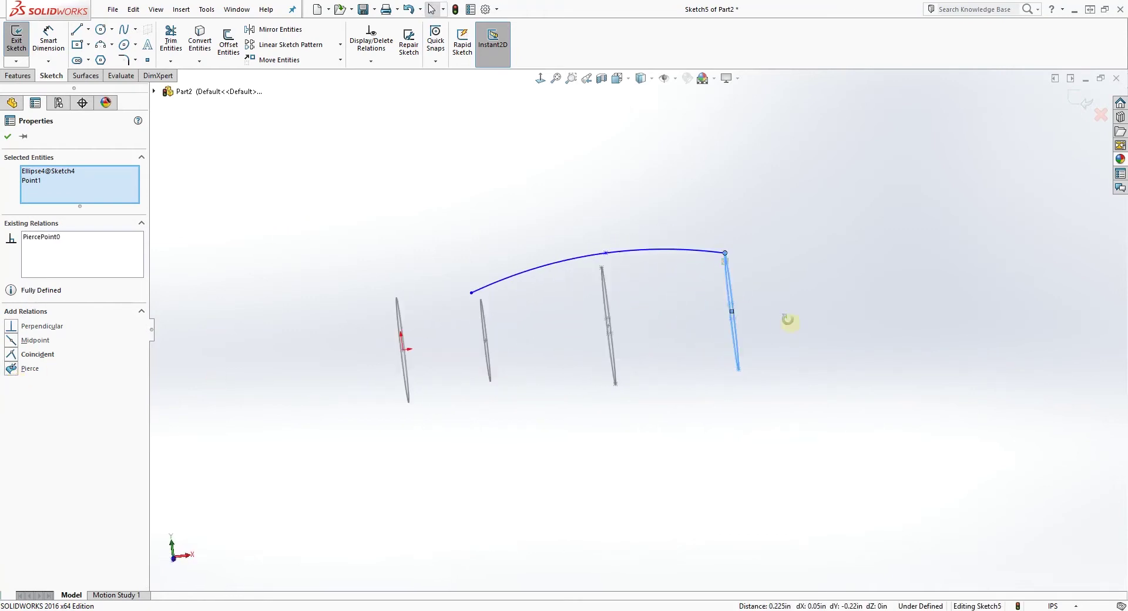
Step: Add a Pierce relation between the spline's middle point and the Plane2 ellipse
click(607, 253)
middle_drag(622, 290, 597, 299)
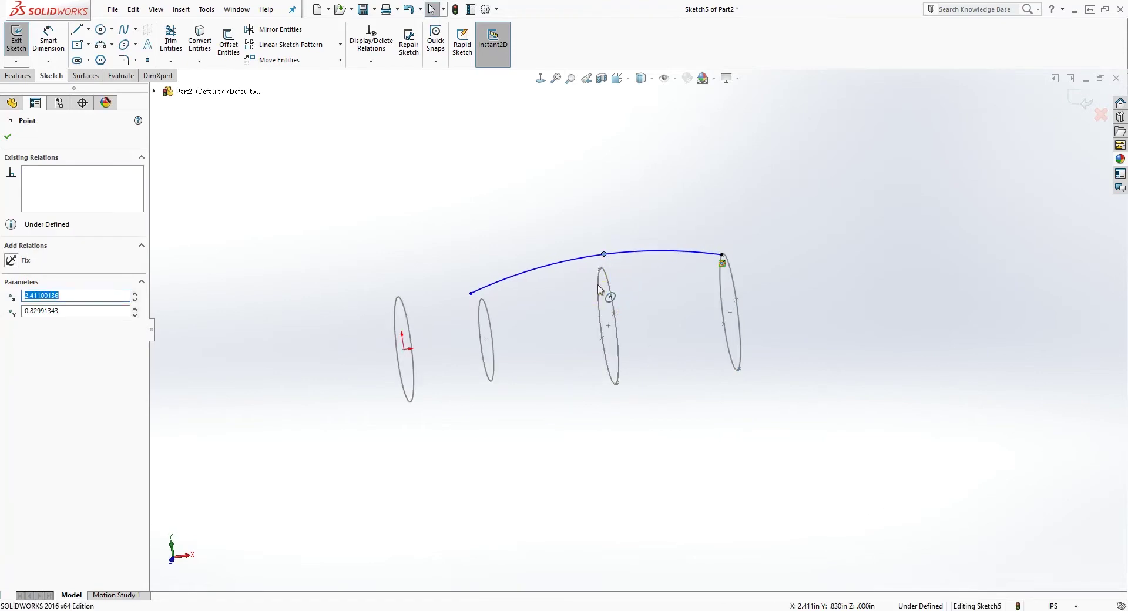
middle_drag(685, 312, 591, 301)
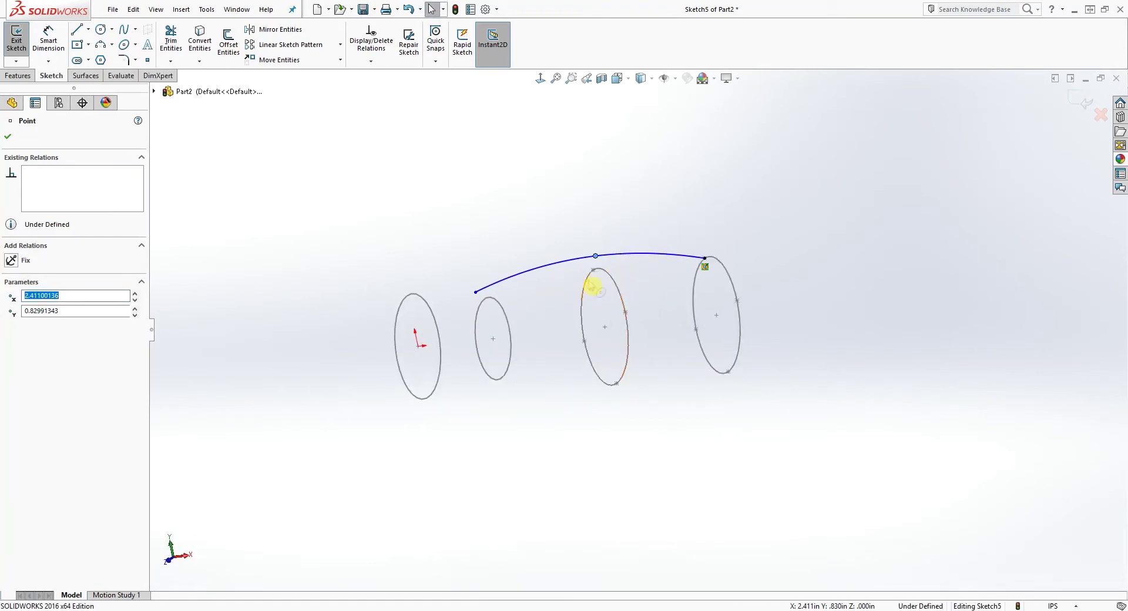
ctrl+click(588, 287)
click(28, 370)
middle_drag(557, 313, 608, 289)
Step: Pierce the spline's remaining end point to the Plane1 circle and view the sketch straight on
click(475, 291)
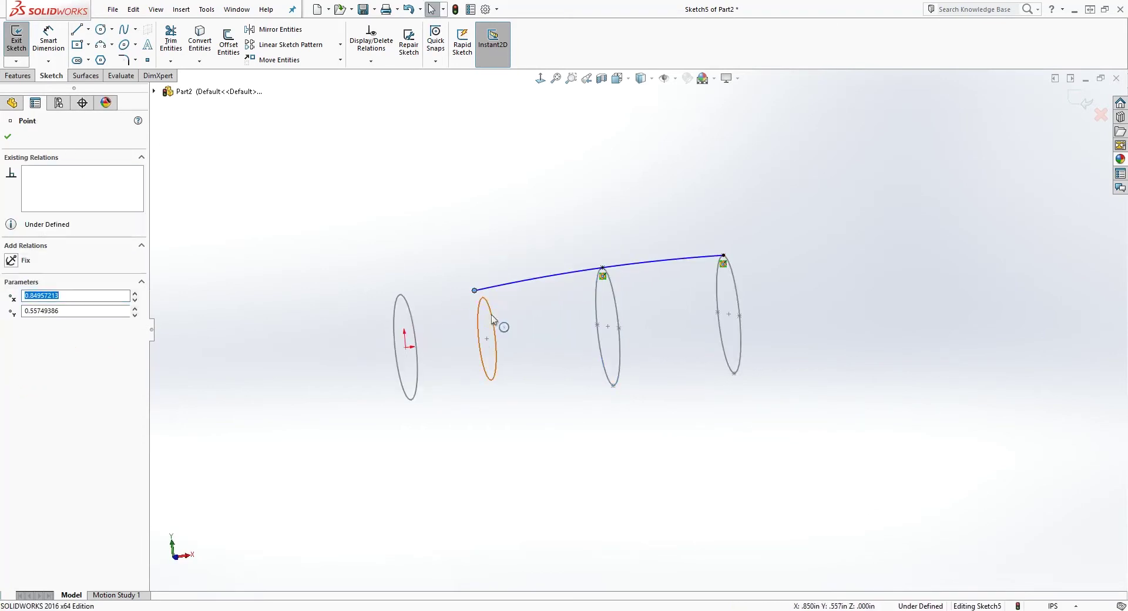
ctrl+click(492, 320)
click(19, 372)
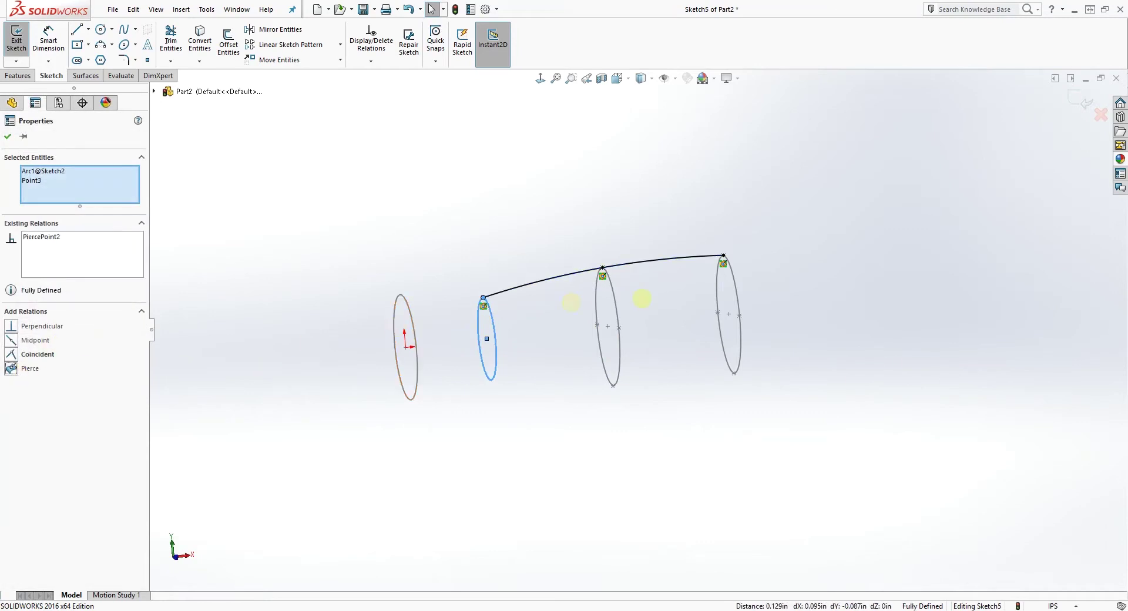
click(539, 78)
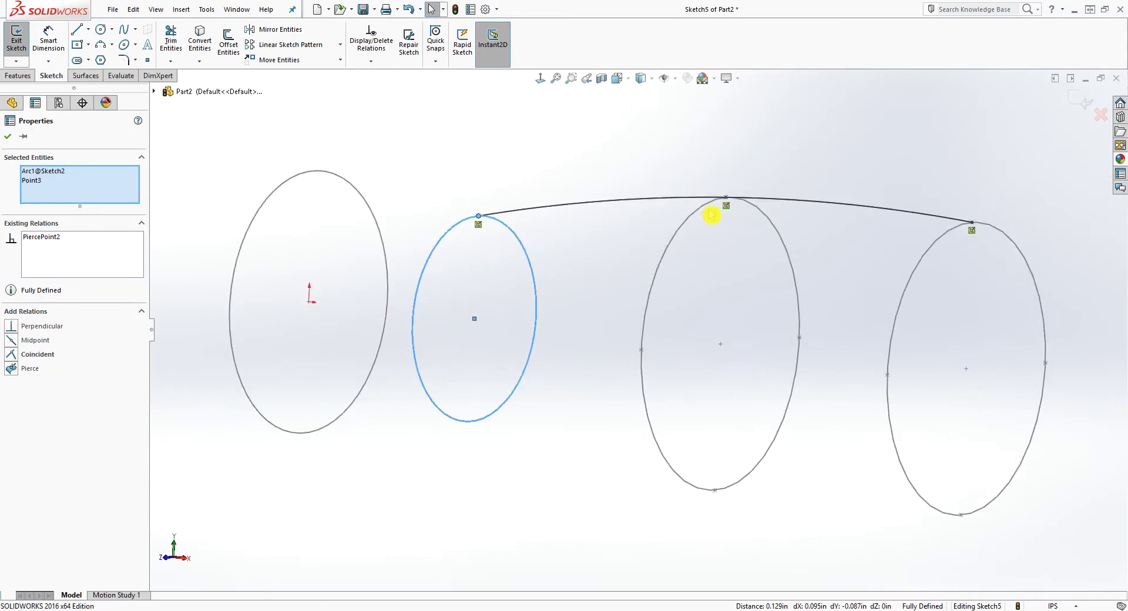
click(687, 194)
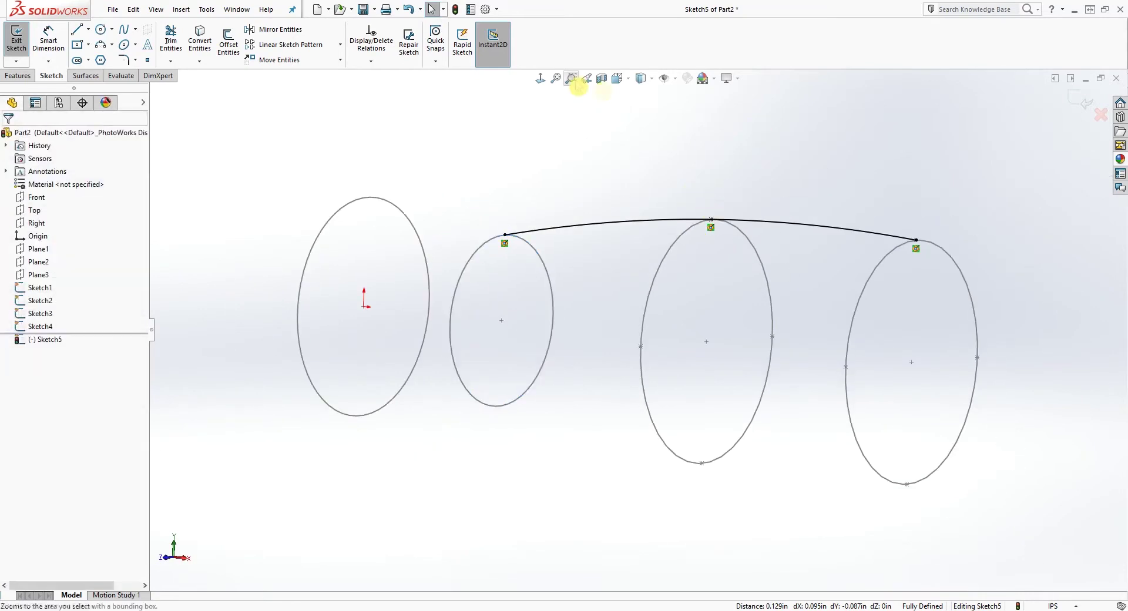
click(540, 79)
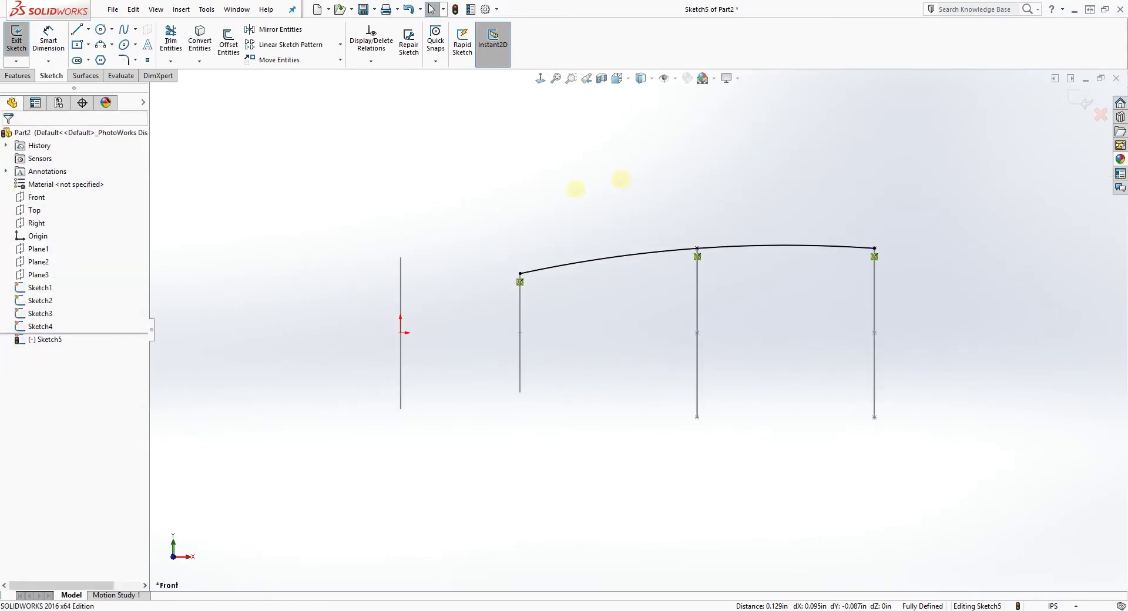
Step: Draw a four-point spline from above the circle at the origin, past the Plane1 circle and Plane2 ellipse, to the Plane3 ellipse
scroll(790, 303, down, 2)
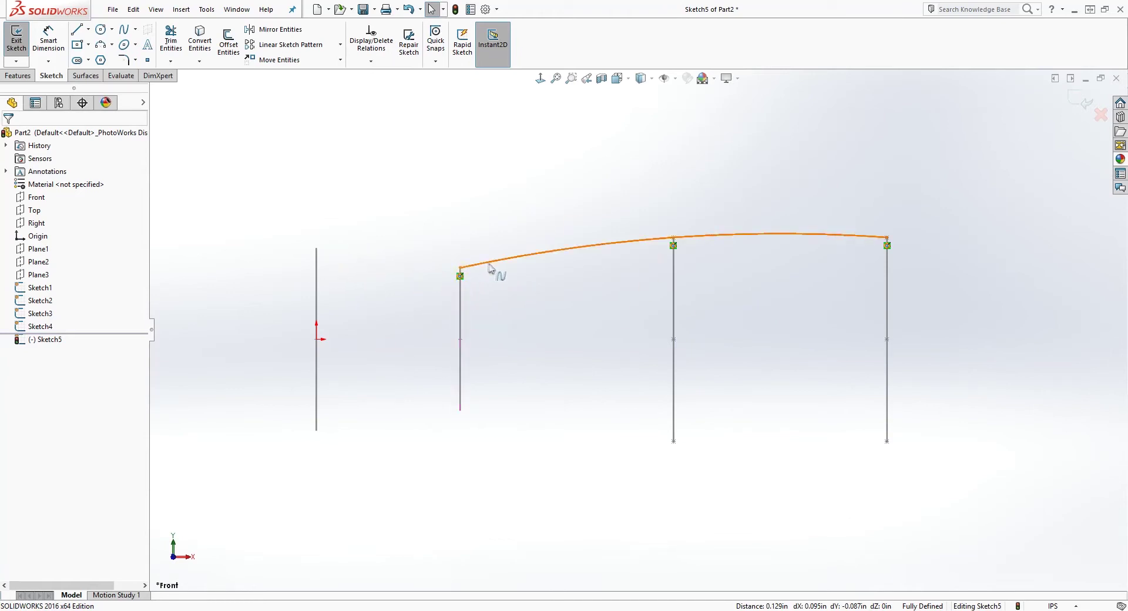
click(463, 285)
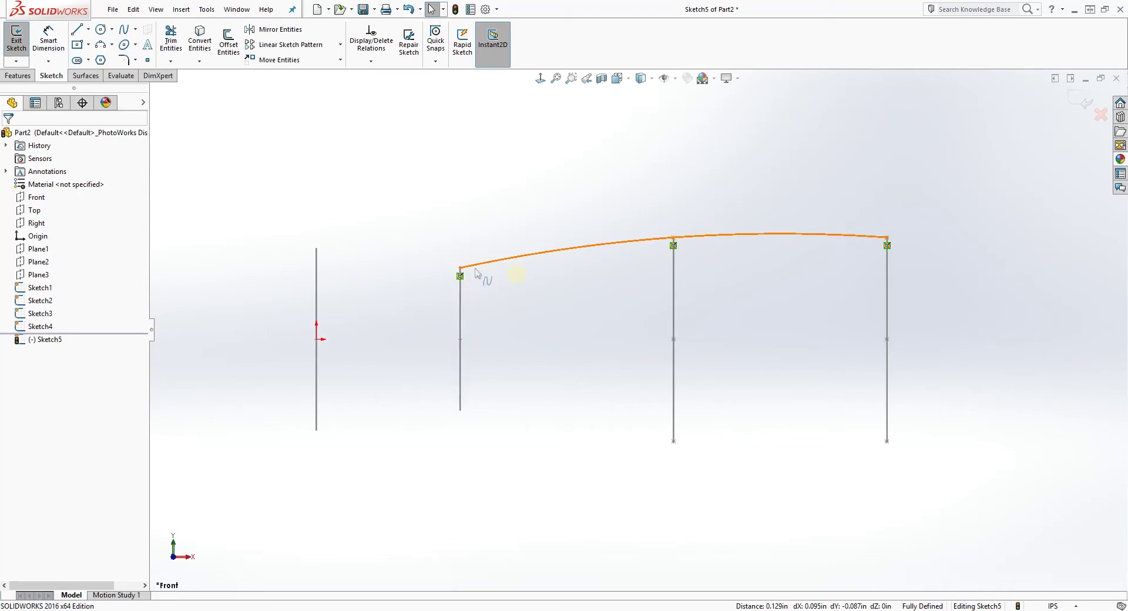
click(633, 242)
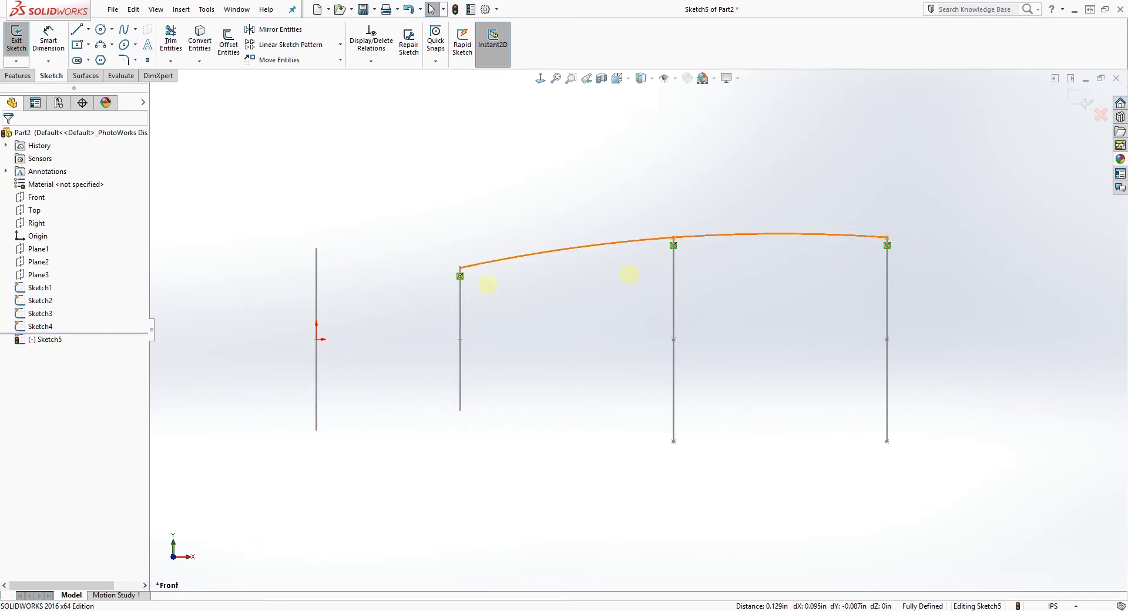
click(124, 29)
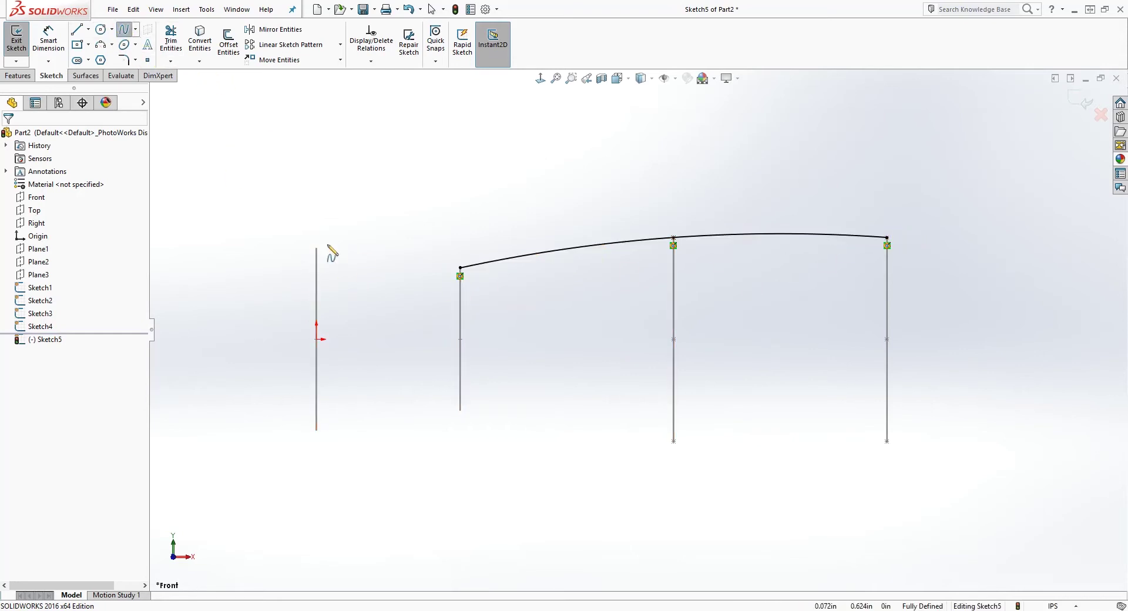
click(312, 237)
click(450, 276)
click(634, 248)
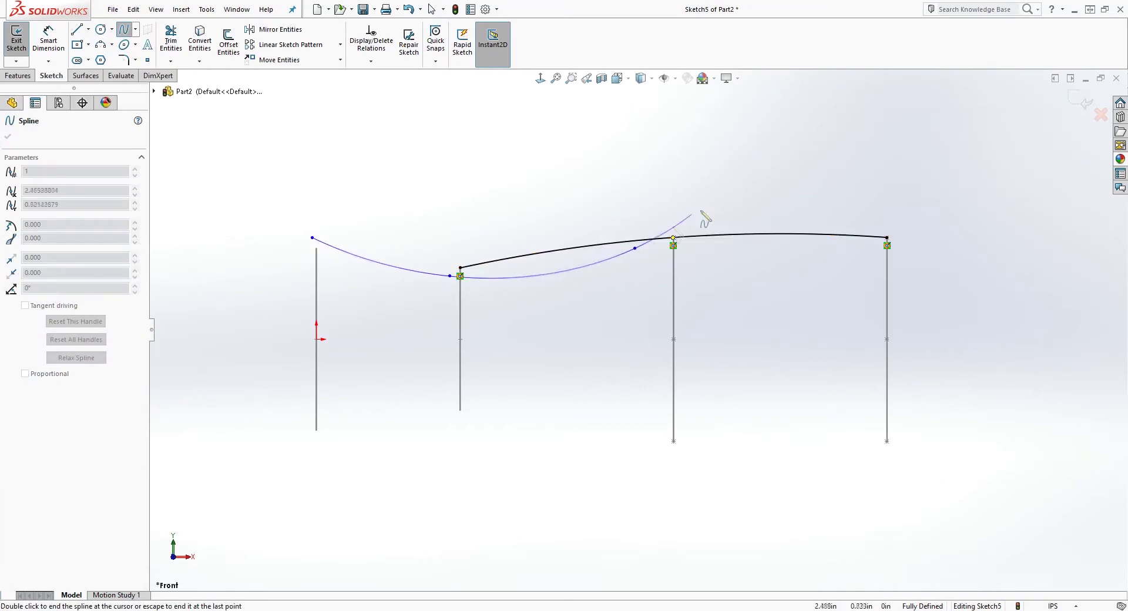
right_click(876, 255)
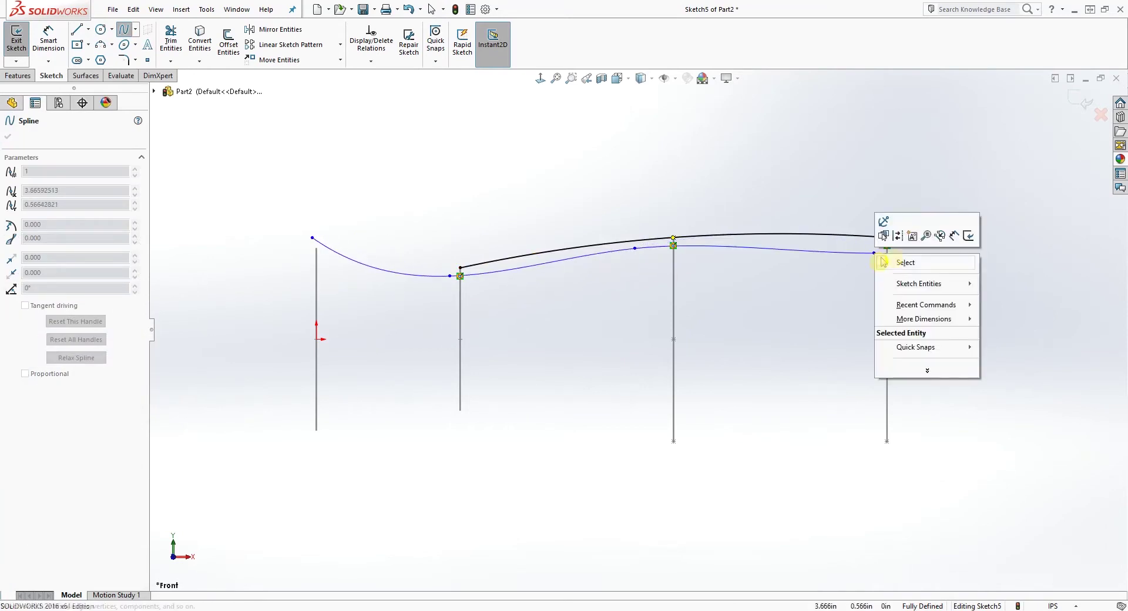
click(902, 262)
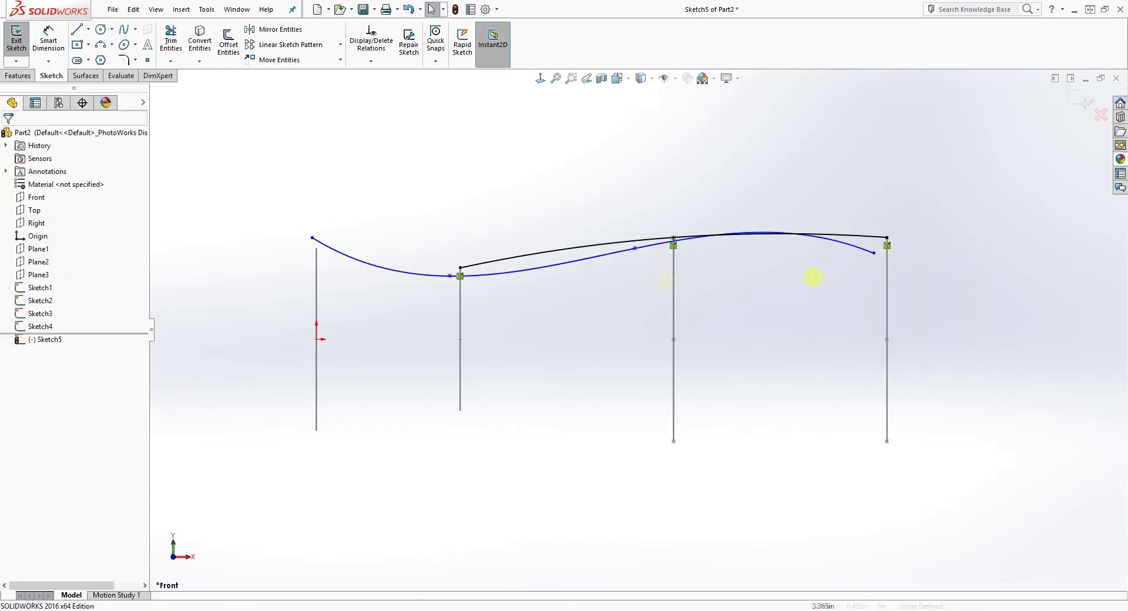
Step: Pierce the four-point spline's first point to the circle at the origin and its second point to the Plane1 circle
click(312, 238)
ctrl+click(316, 276)
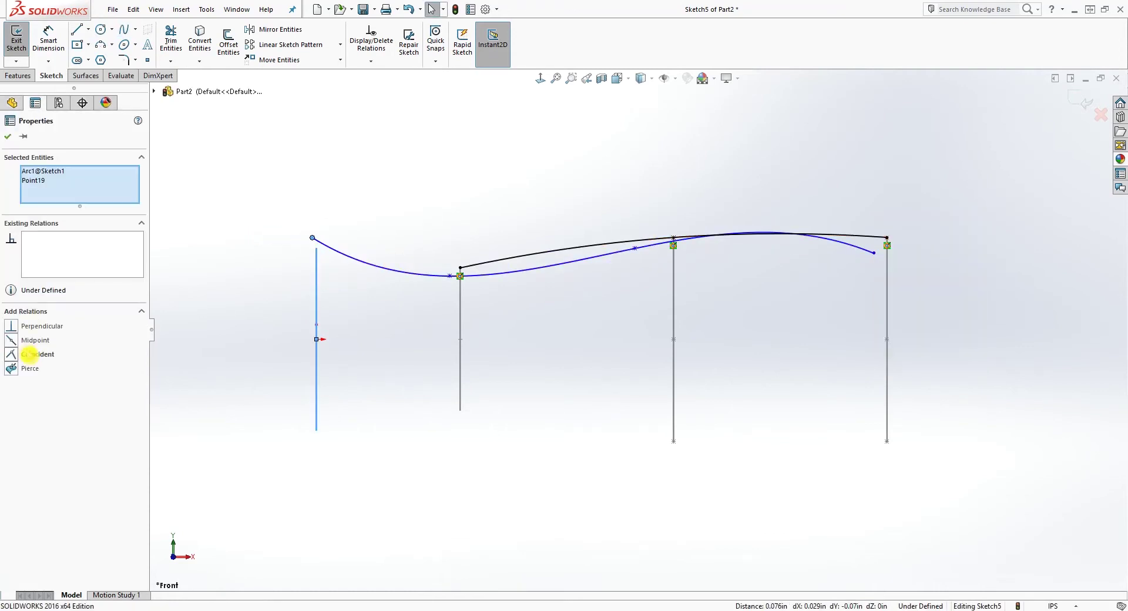
click(13, 369)
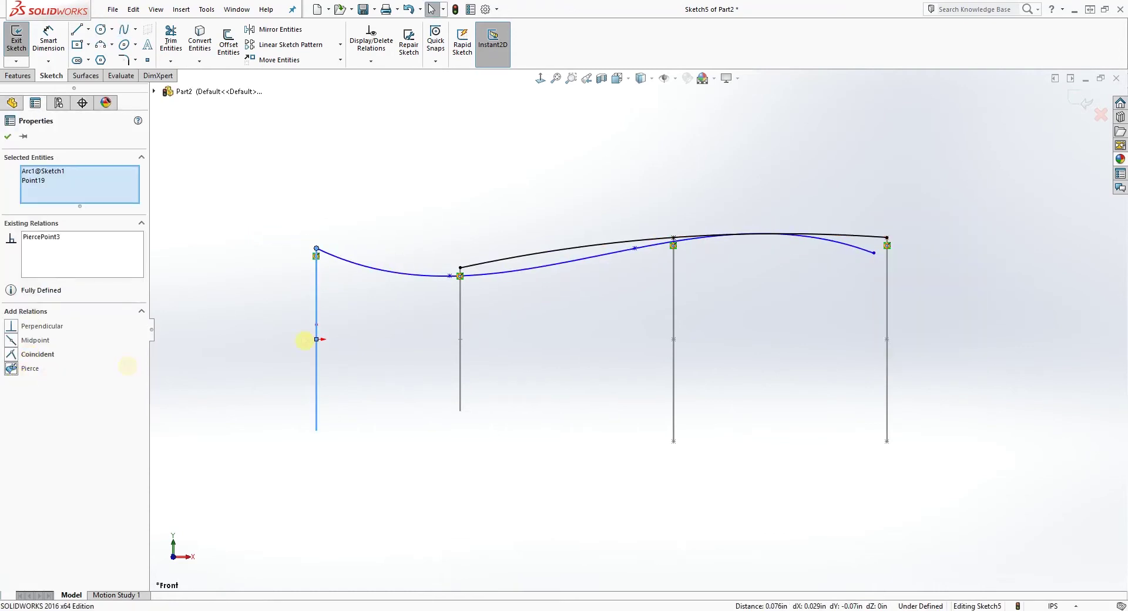
click(450, 275)
ctrl+click(460, 306)
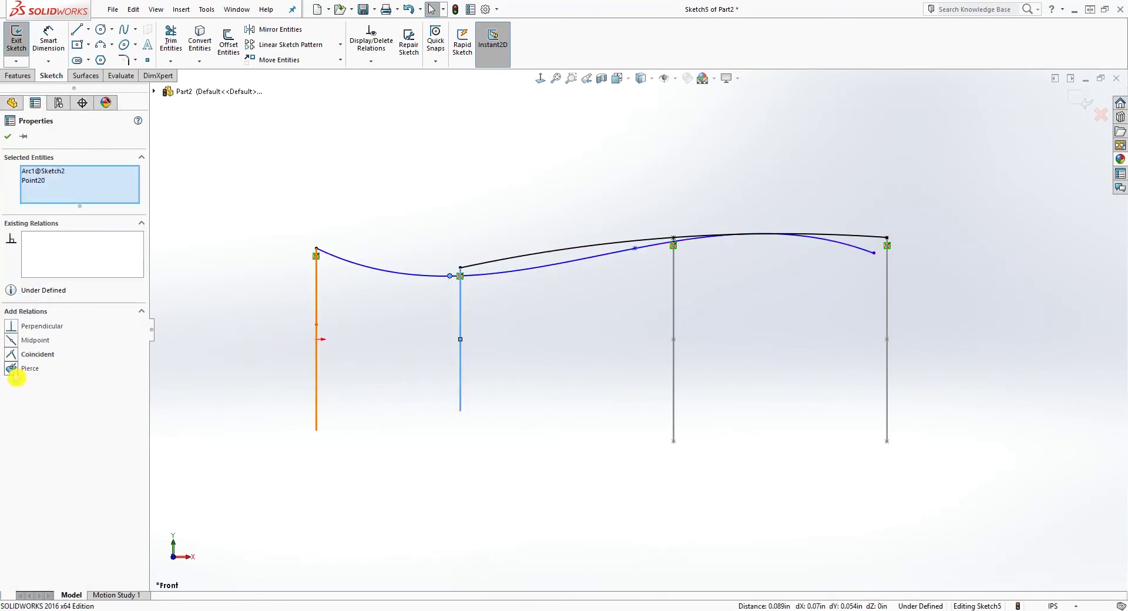
click(13, 369)
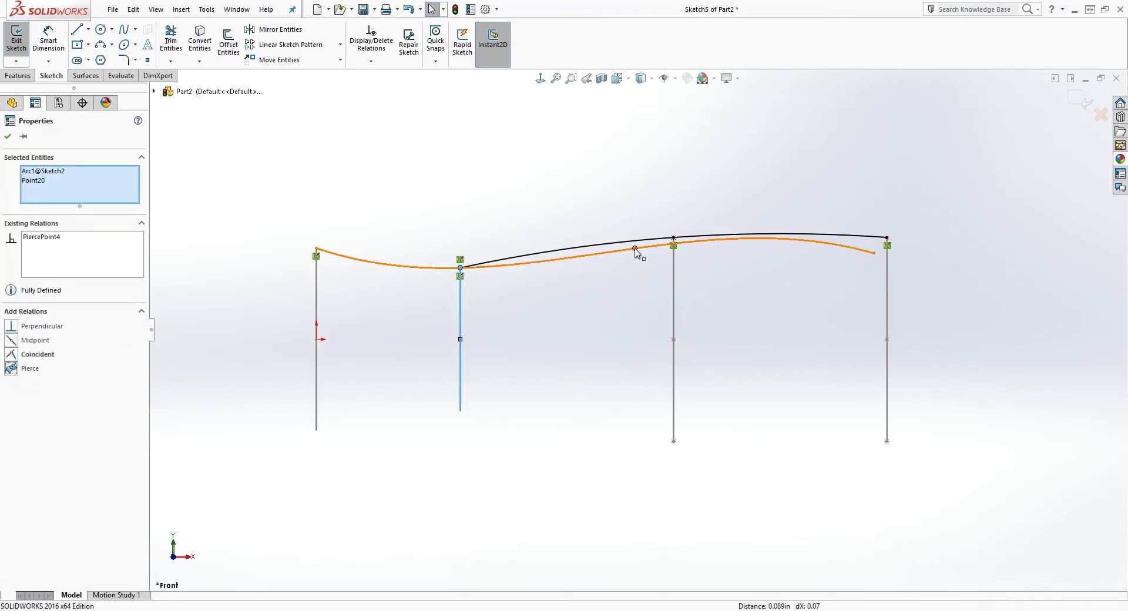
Step: Pierce the four-point spline's third point to the Plane2 ellipse and its last point to the Plane3 ellipse
click(635, 249)
ctrl+click(674, 277)
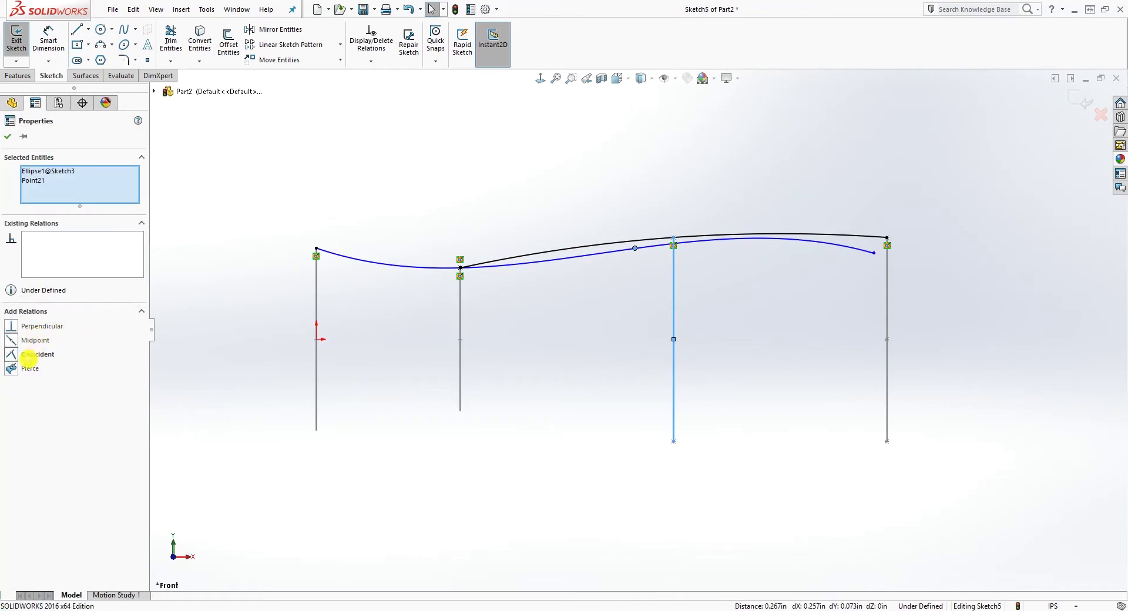
click(15, 369)
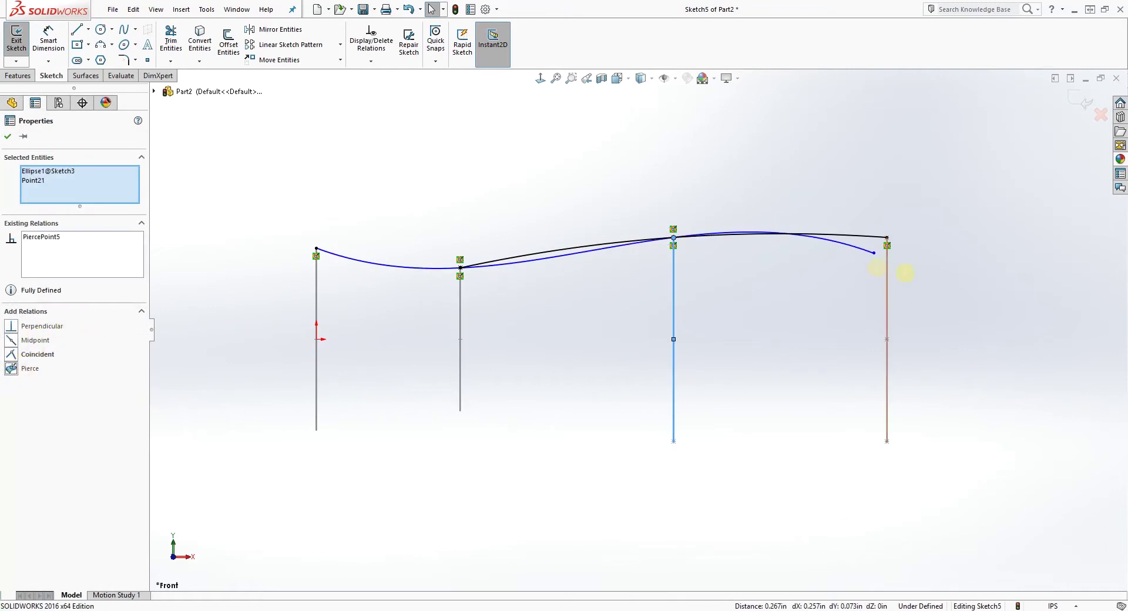
click(874, 253)
ctrl+click(887, 293)
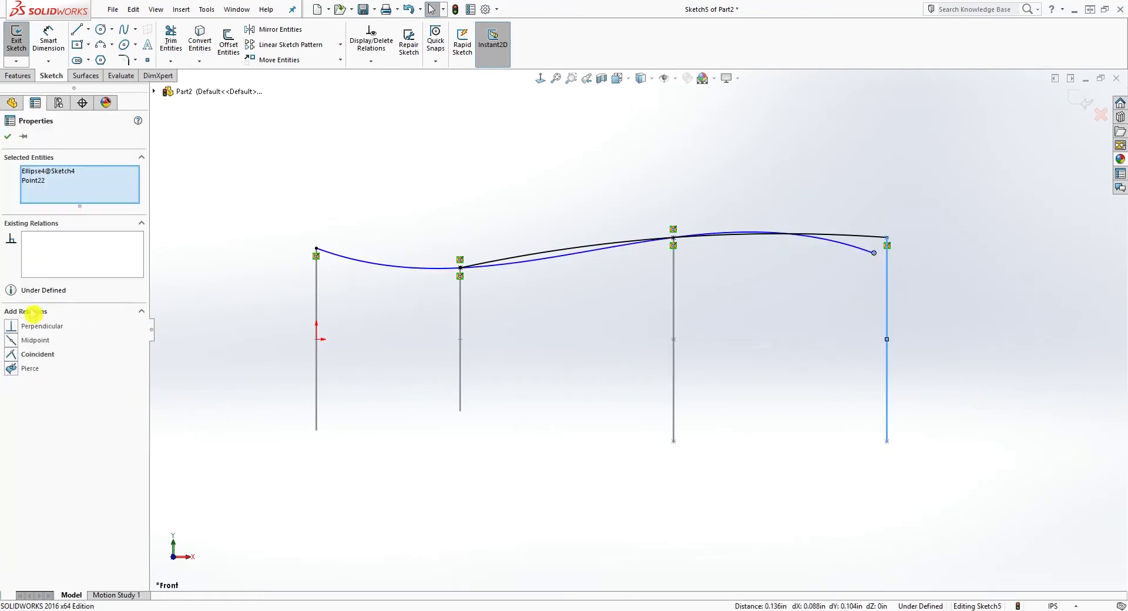
click(14, 369)
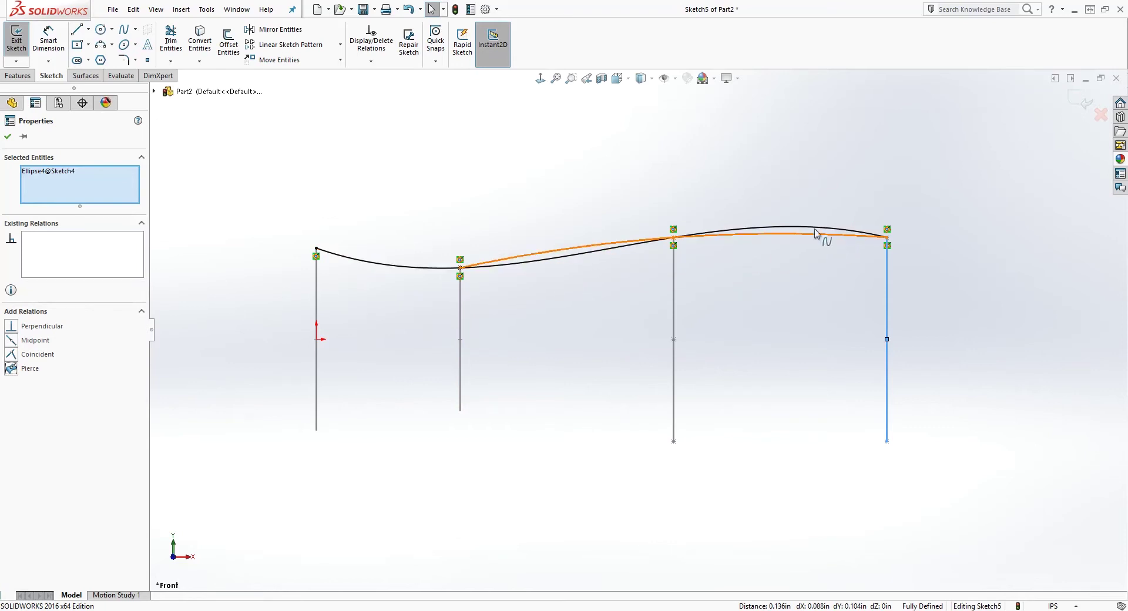
Step: Delete the four-point spline, leaving the three-point spline in the sketch
click(791, 233)
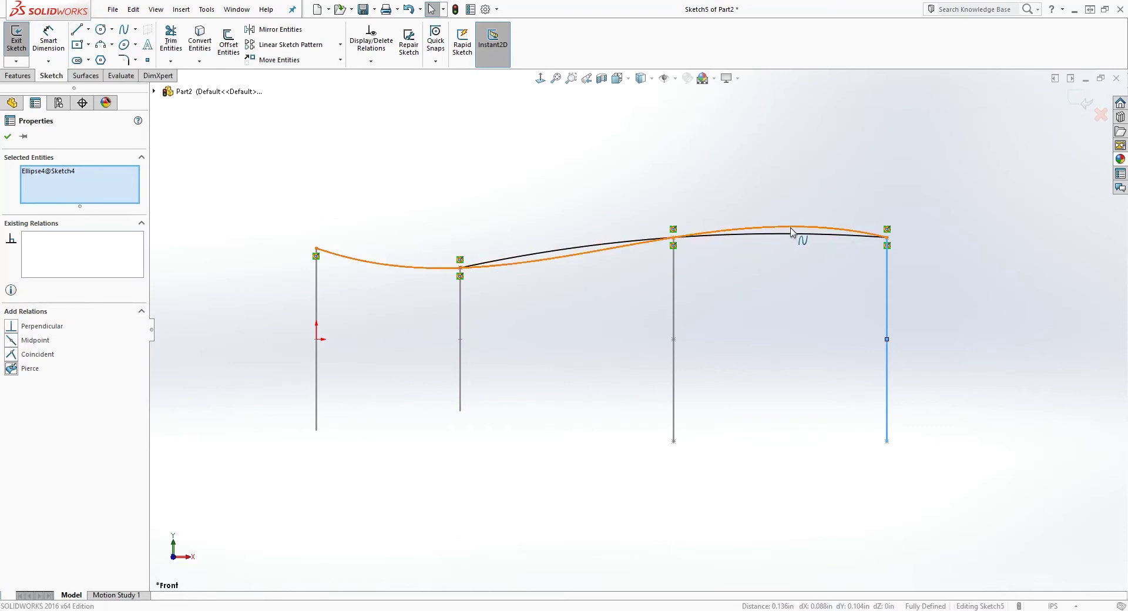
key(Delete)
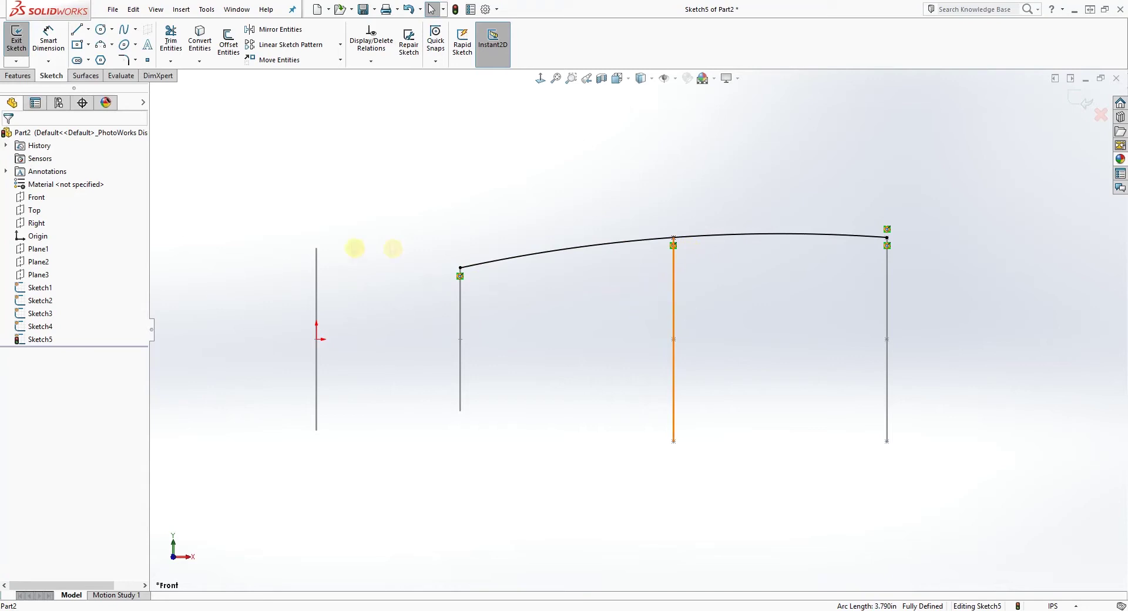
Step: Draw a two-point spline from just above the circle at the origin to near the top of the Plane1 circle
click(124, 28)
click(316, 242)
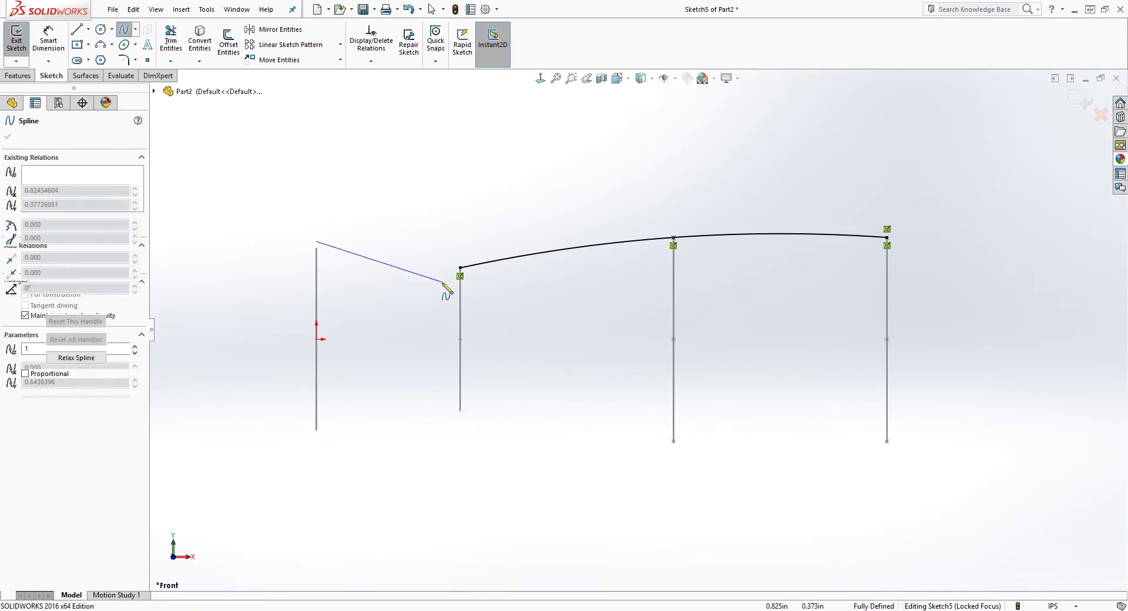
click(443, 283)
right_click(455, 296)
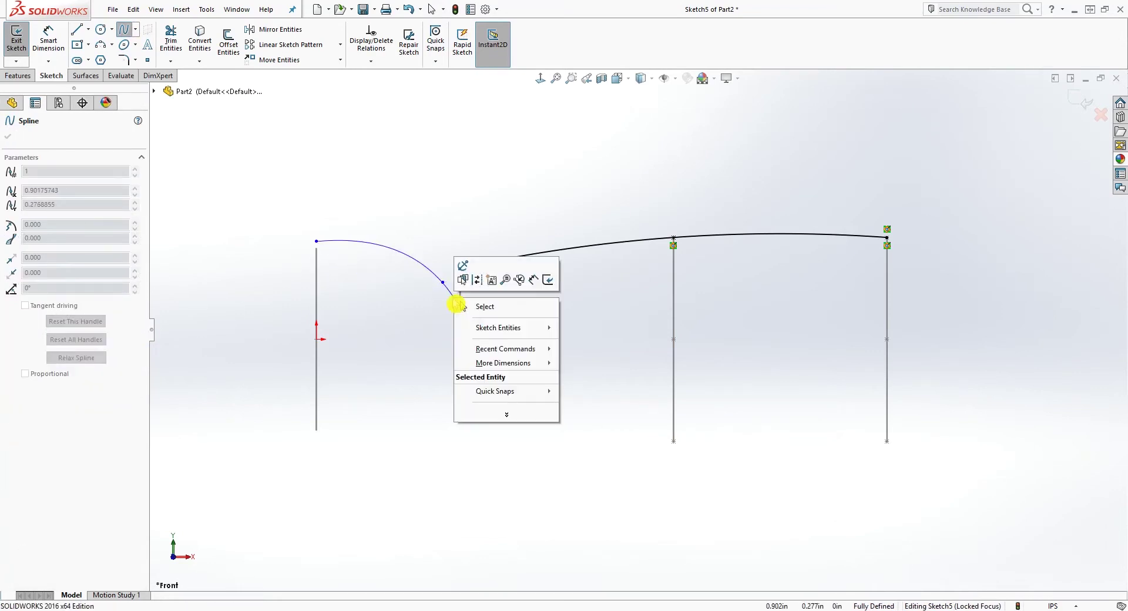
click(478, 311)
Step: Pierce the two-point spline's ends to the circle at the origin and to the Plane1 circle
click(317, 244)
middle_drag(369, 297, 331, 304)
click(328, 269)
ctrl+click(325, 252)
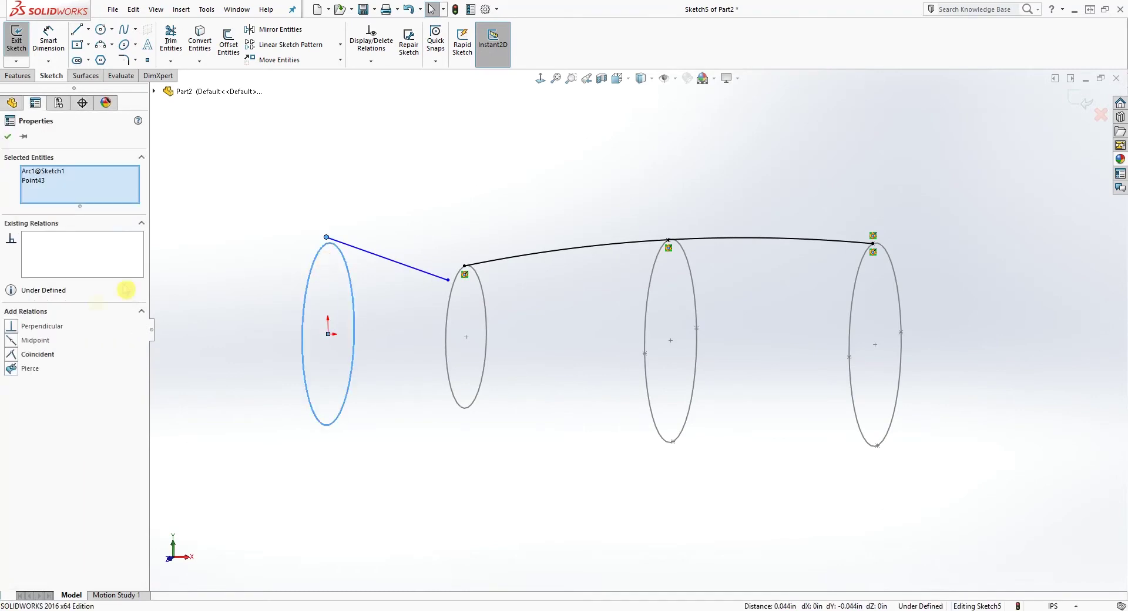
click(12, 369)
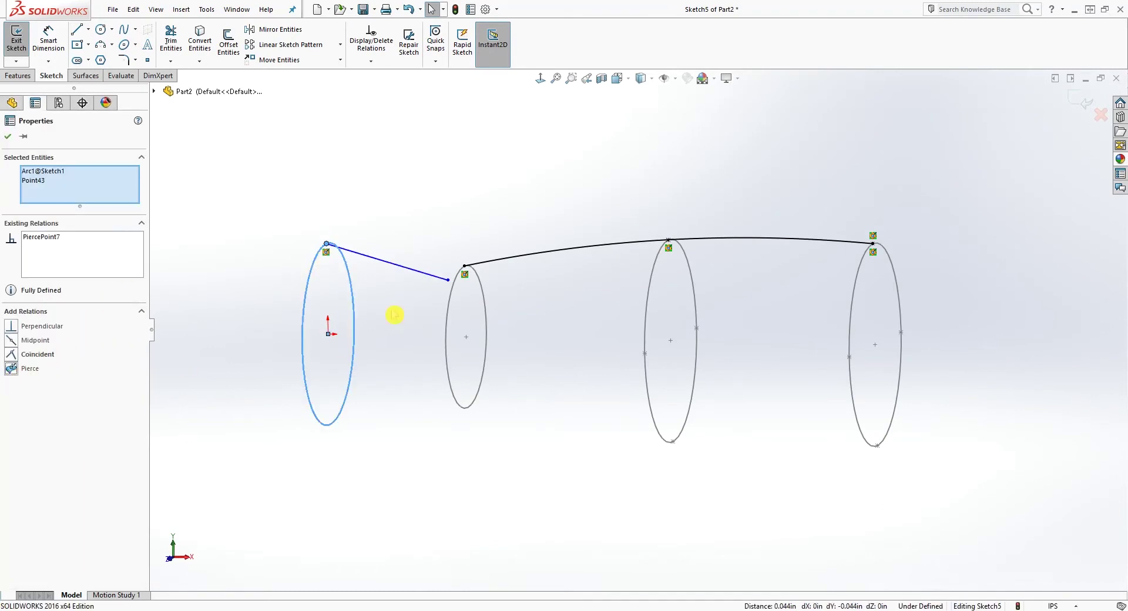
click(449, 280)
ctrl+click(457, 291)
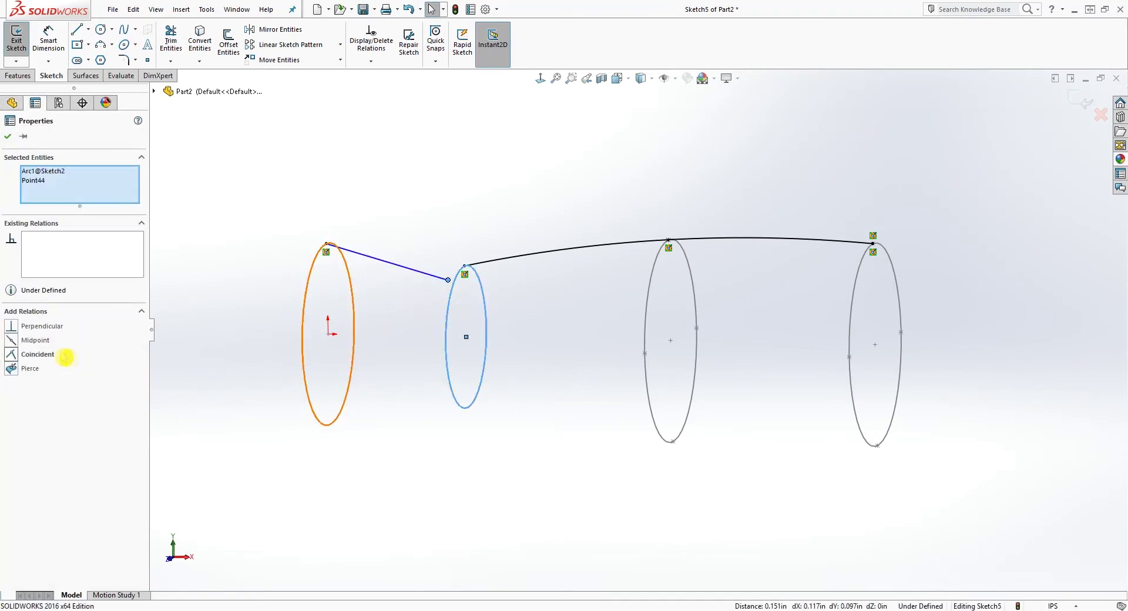
click(29, 369)
Step: Check the two joined splines against the profiles from several angles and exit the sketch
middle_drag(496, 294, 554, 109)
click(541, 80)
middle_drag(723, 292, 646, 288)
click(707, 333)
middle_drag(707, 332, 627, 285)
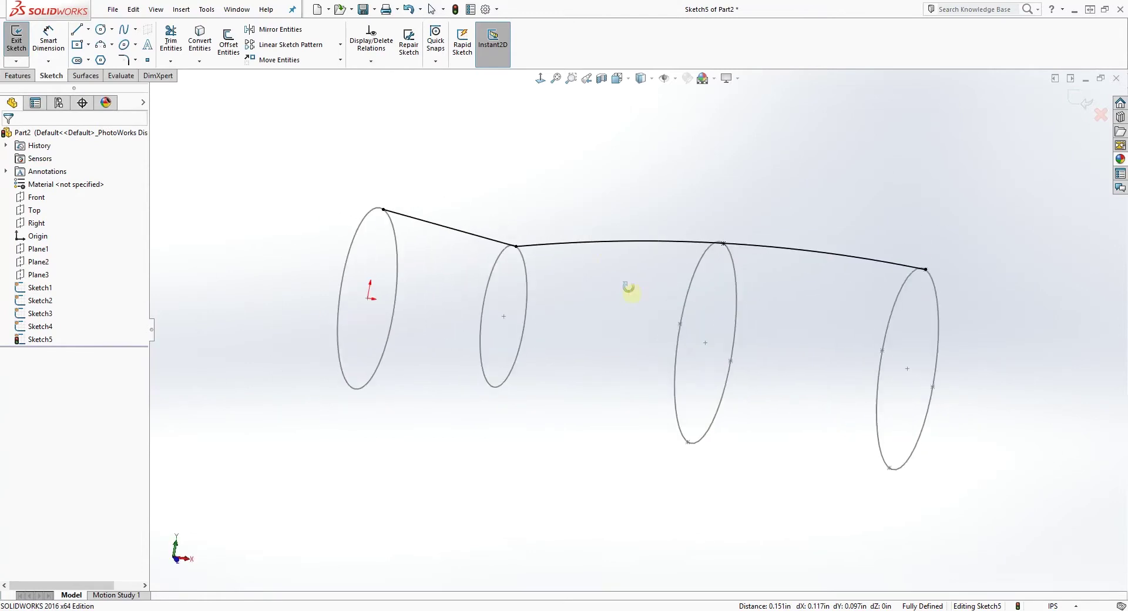
click(1069, 106)
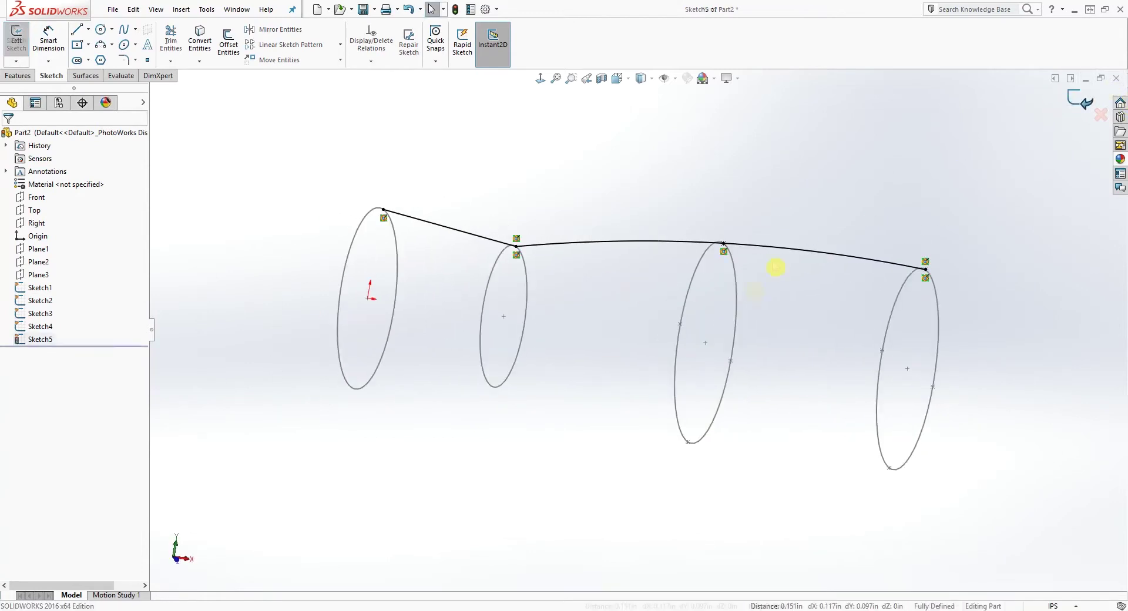
Step: Start a sketch on the Front plane and draw a three-point spline below the profiles from the Plane1 circle to the Plane3 ellipse
mouse_move(512, 416)
middle_down()
mouse_move(662, 317)
mouse_move(695, 312)
mouse_move(688, 317)
middle_up()
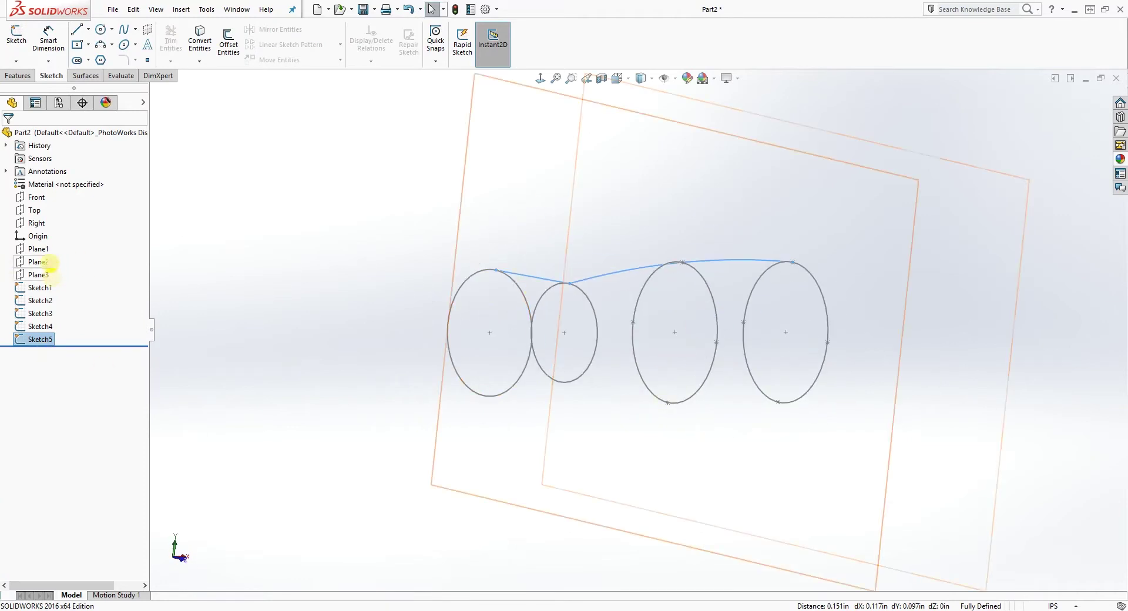
click(36, 197)
mouse_move(546, 383)
middle_down()
mouse_move(552, 373)
mouse_move(527, 388)
mouse_move(547, 385)
middle_up()
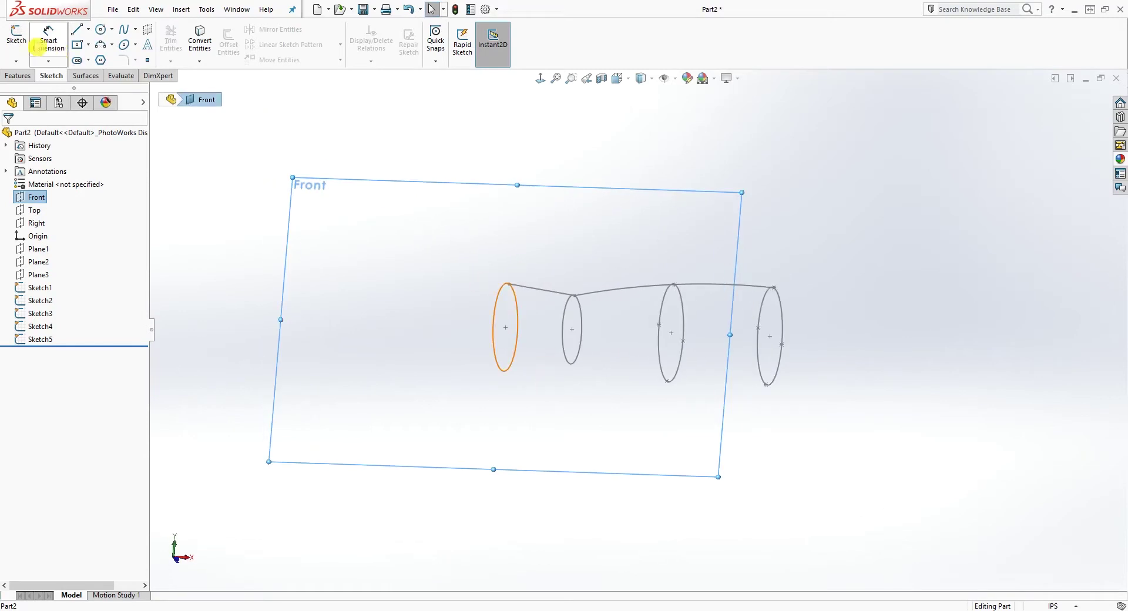
click(17, 36)
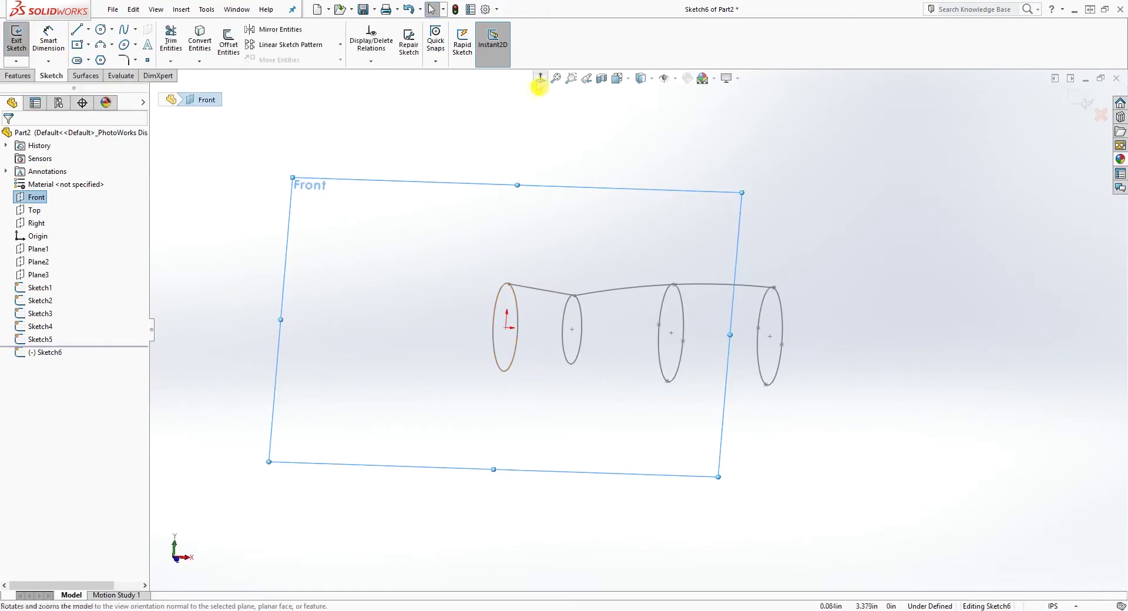
click(540, 78)
click(123, 29)
click(547, 404)
click(692, 427)
right_click(844, 415)
click(871, 424)
Step: Pierce the lower spline's three points to the Plane1 circle, the Plane2 ellipse and the Plane3 ellipse
click(548, 405)
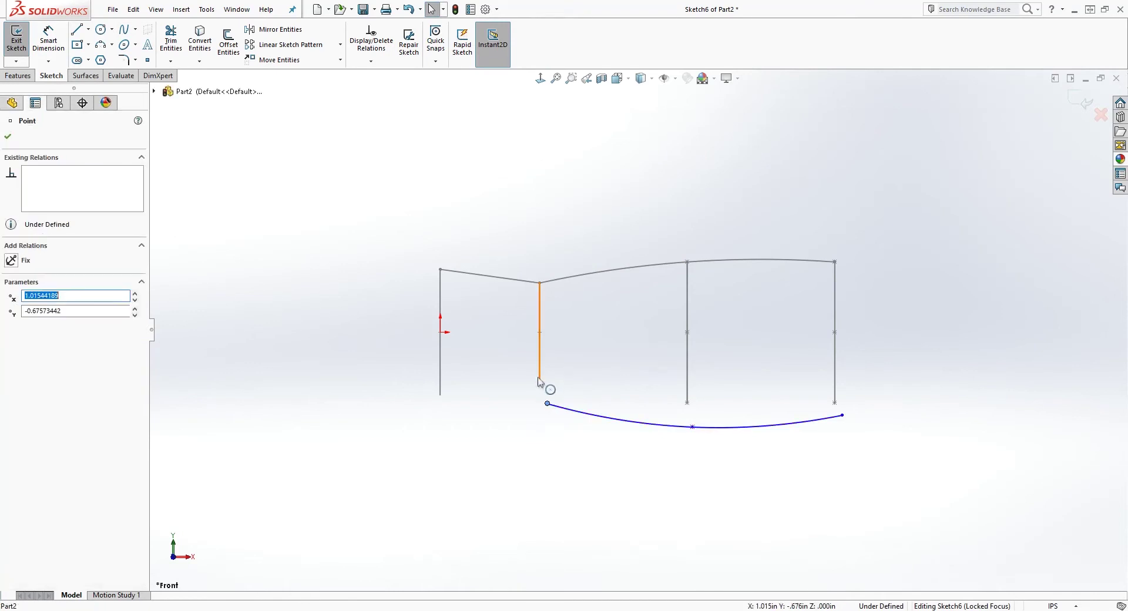
ctrl+click(540, 377)
click(24, 369)
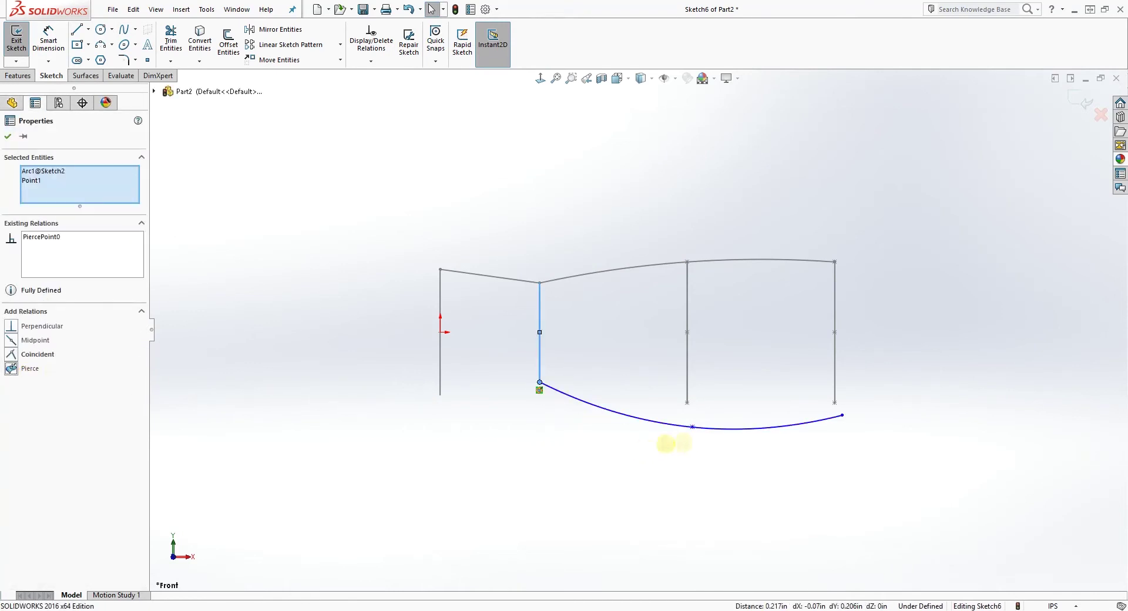
click(693, 428)
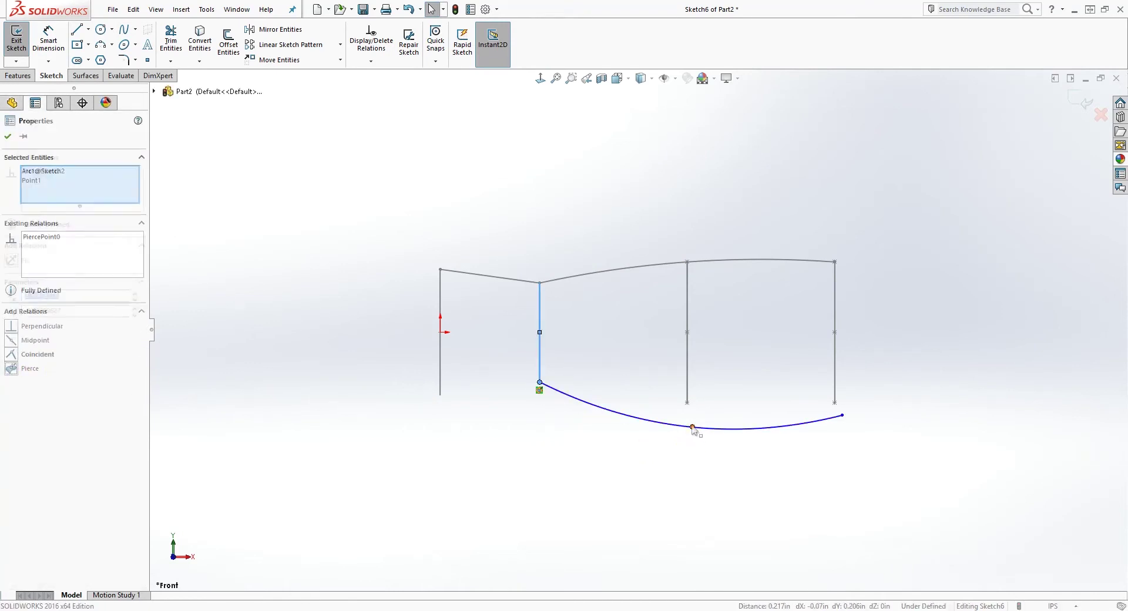
ctrl+click(688, 395)
click(12, 372)
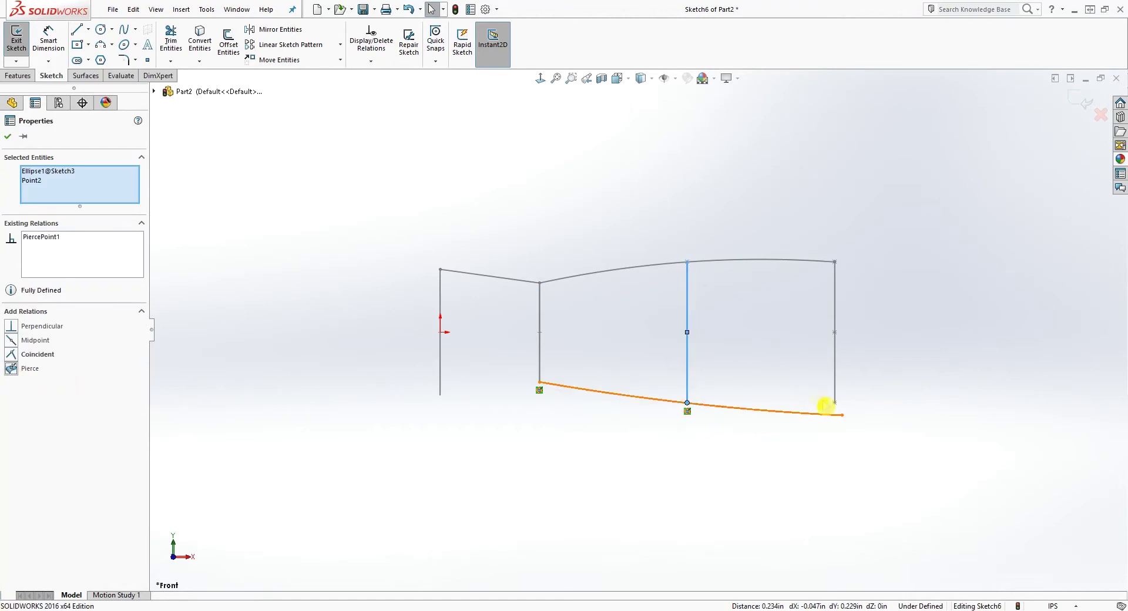
click(843, 415)
ctrl+click(836, 391)
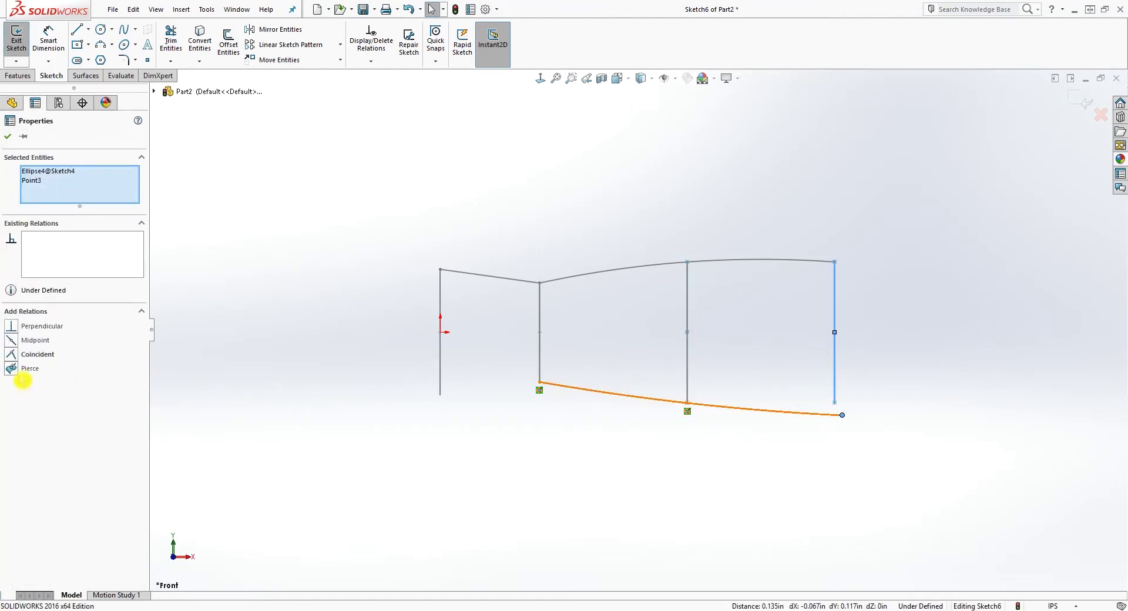
click(13, 369)
click(552, 367)
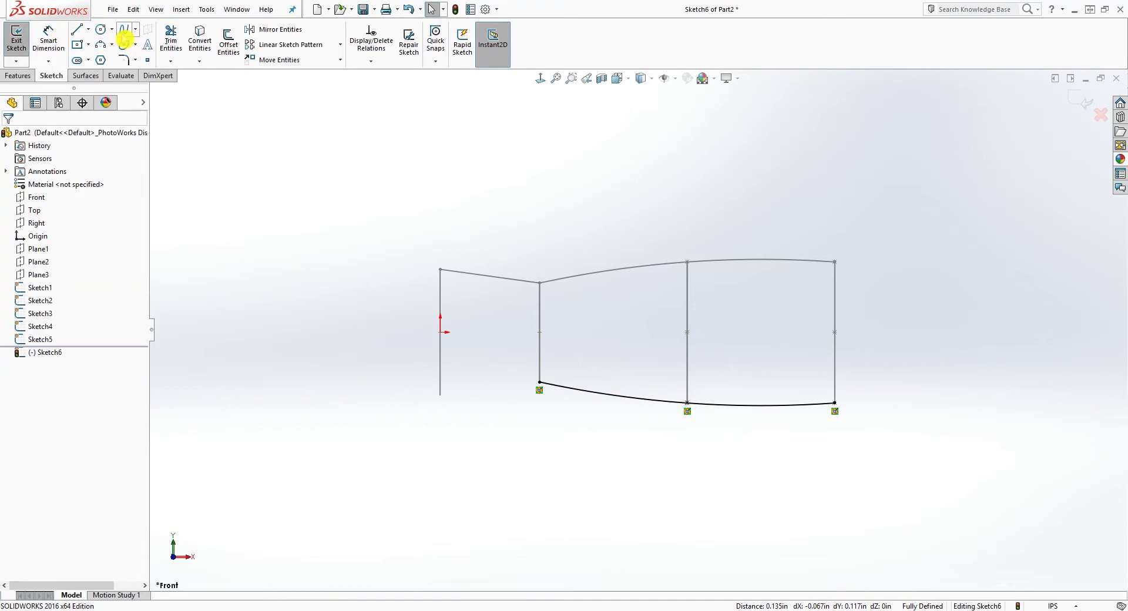
Step: Draw a two-point spline from just below the circle at the origin to just below the Plane1 circle
click(124, 30)
click(440, 416)
click(535, 403)
right_click(538, 420)
click(542, 420)
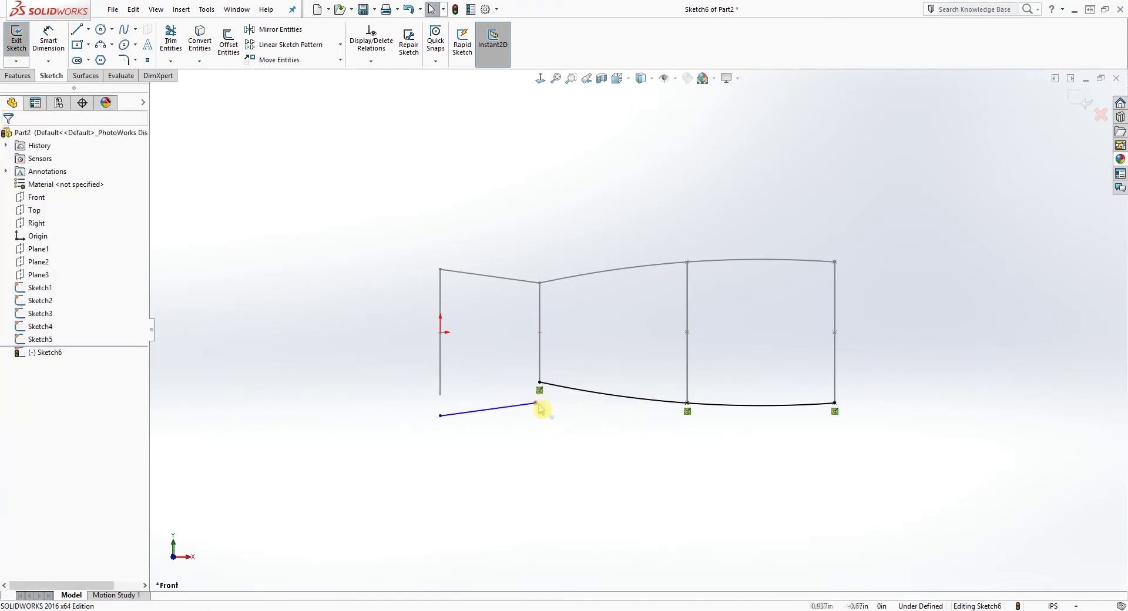
Step: Pierce the lower two-point spline's ends to the Plane1 circle and the circle at the origin, and exit the sketch
click(536, 403)
ctrl+click(540, 368)
click(26, 369)
click(440, 415)
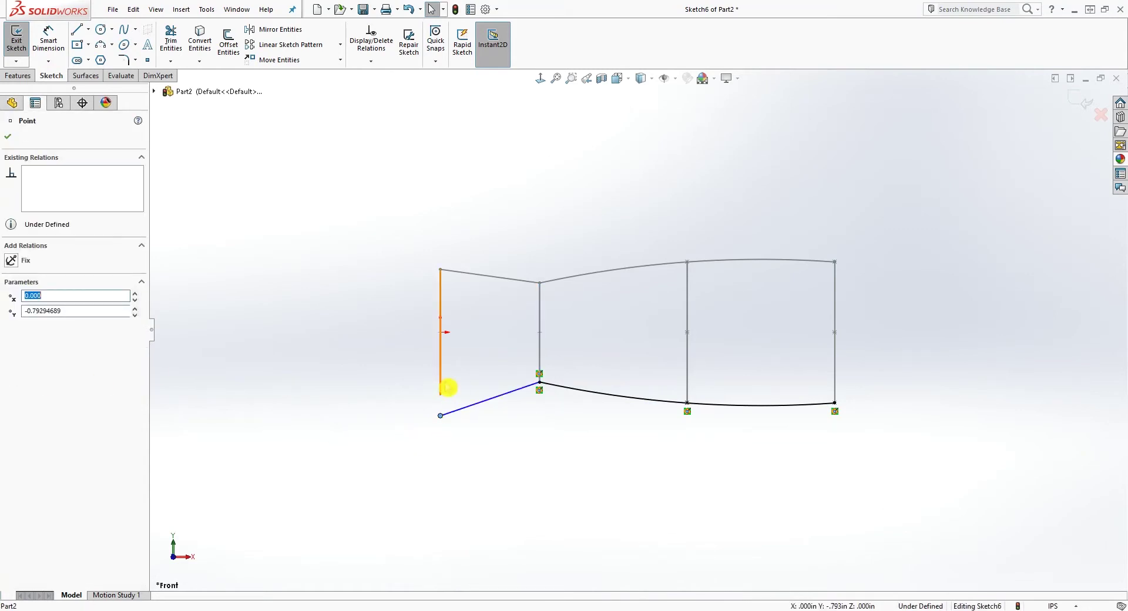
ctrl+click(442, 390)
click(12, 369)
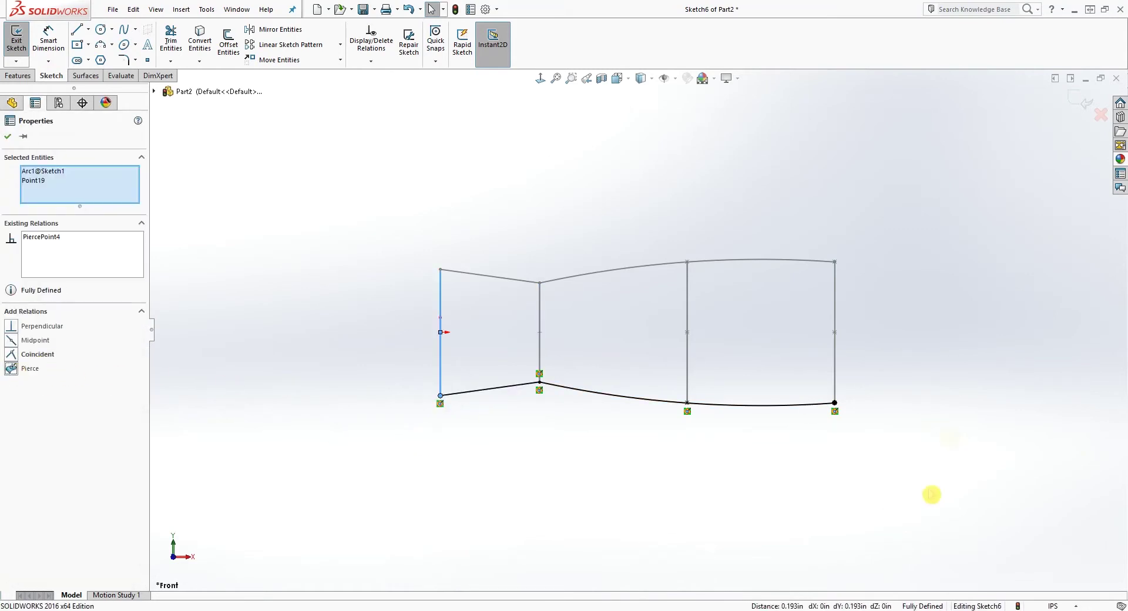
click(1094, 109)
Step: Start a sketch on the Top plane and draw a three-point spline along the profiles' back side from the Plane1 circle to the Plane3 ellipse
mouse_move(763, 282)
middle_down()
mouse_move(806, 352)
mouse_move(756, 441)
mouse_move(797, 441)
mouse_move(758, 462)
mouse_move(723, 447)
middle_up()
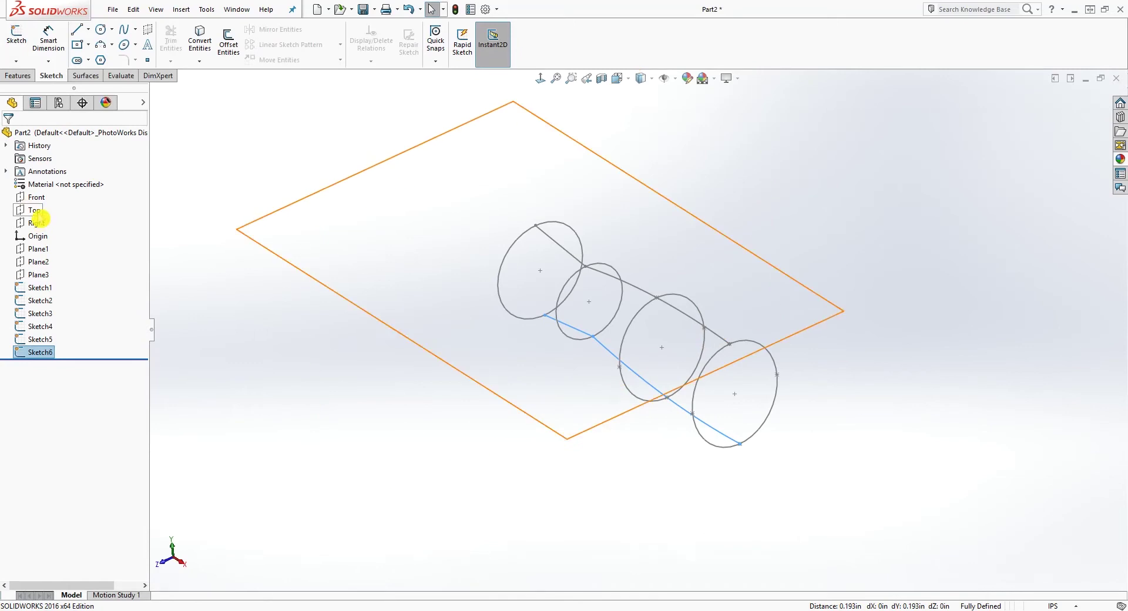
click(34, 210)
mouse_move(490, 352)
middle_down()
mouse_move(597, 282)
mouse_move(601, 312)
mouse_move(617, 320)
mouse_move(596, 320)
middle_up()
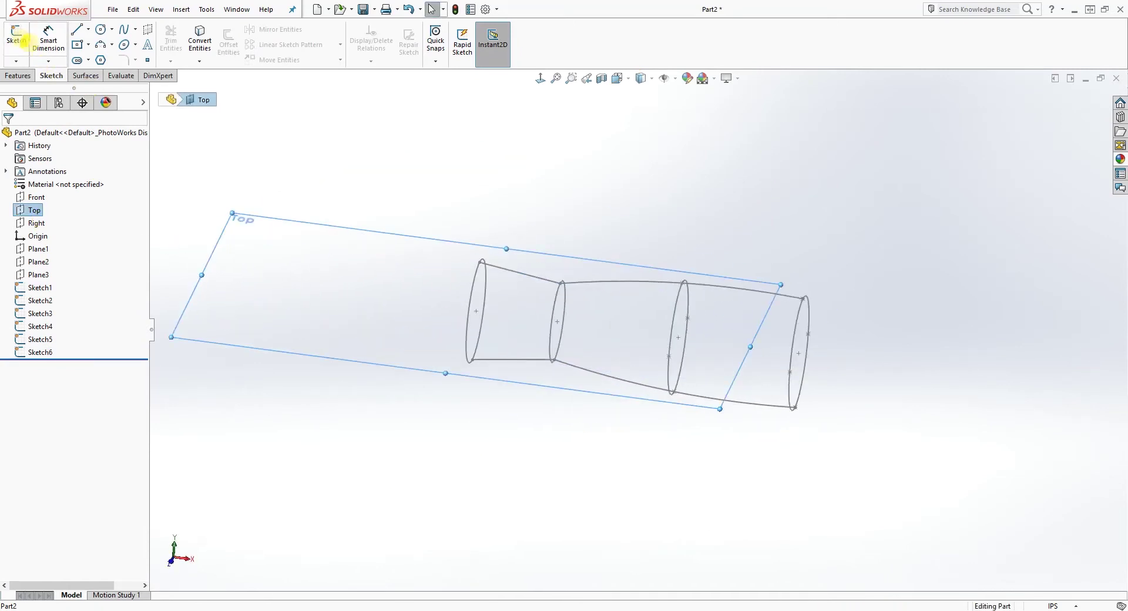
click(17, 35)
click(540, 78)
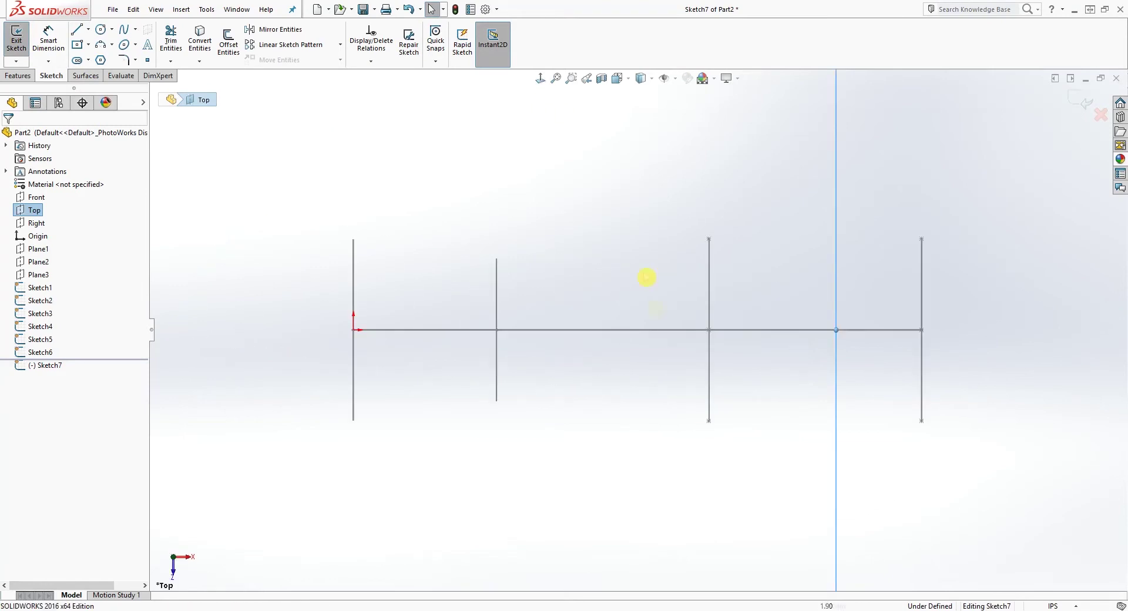
click(124, 29)
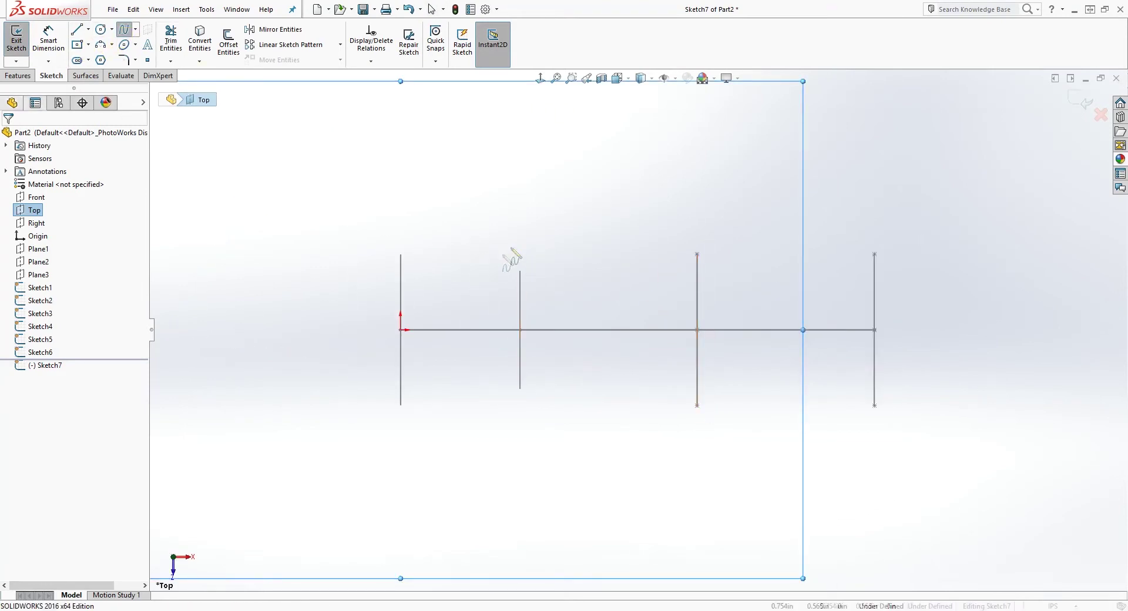
click(496, 259)
click(670, 220)
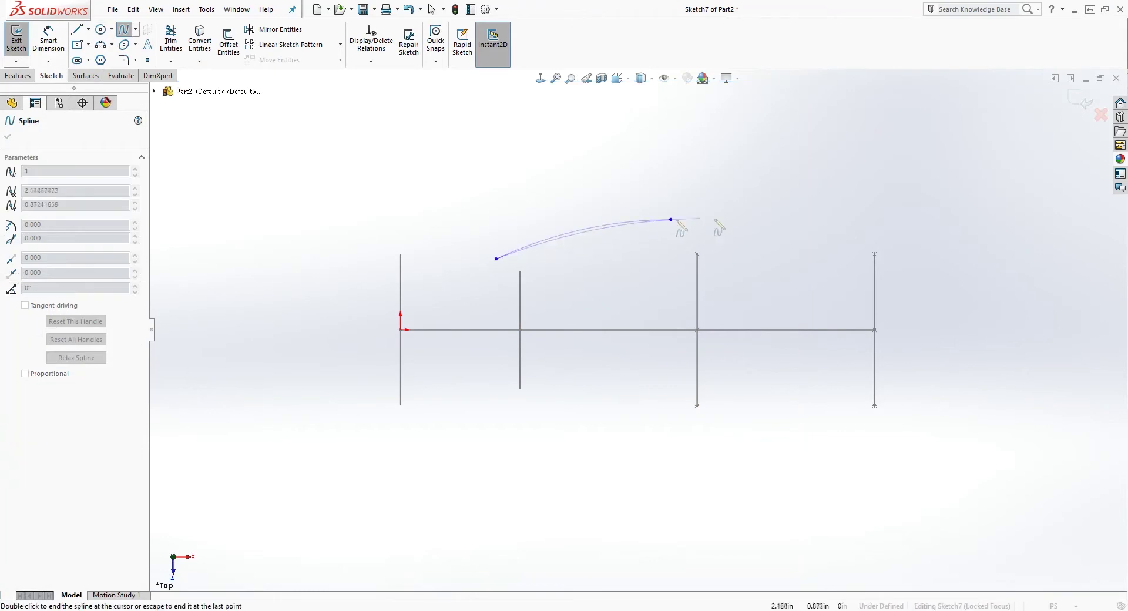
right_click(866, 211)
click(895, 226)
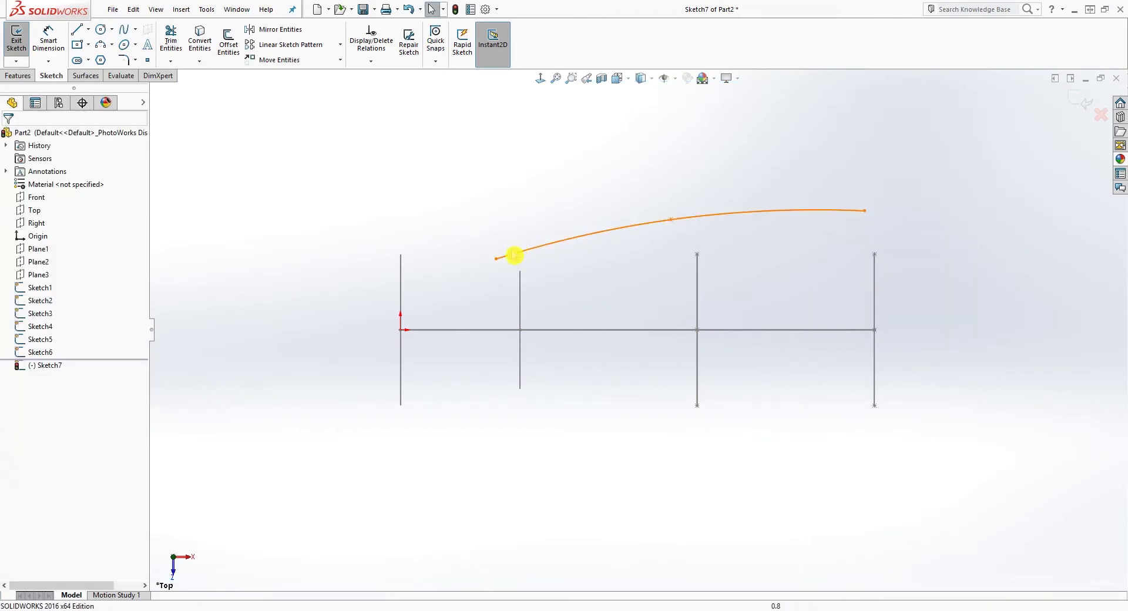
Step: Pierce the Top-plane spline's three points to the Plane1 circle, the Plane2 ellipse and the Plane3 ellipse
click(496, 258)
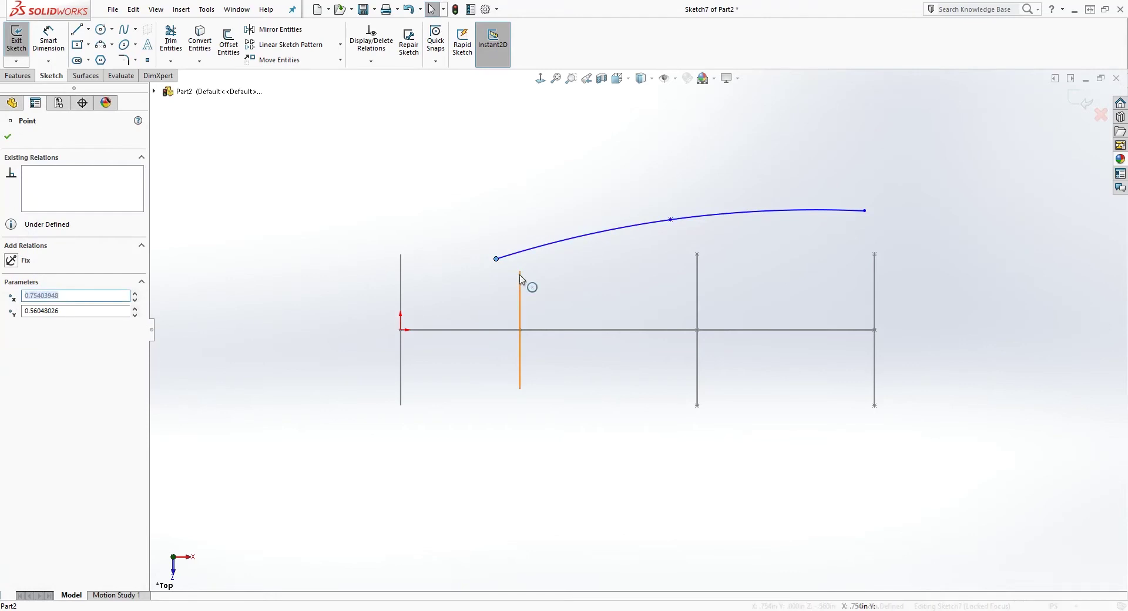
ctrl+click(521, 284)
click(29, 368)
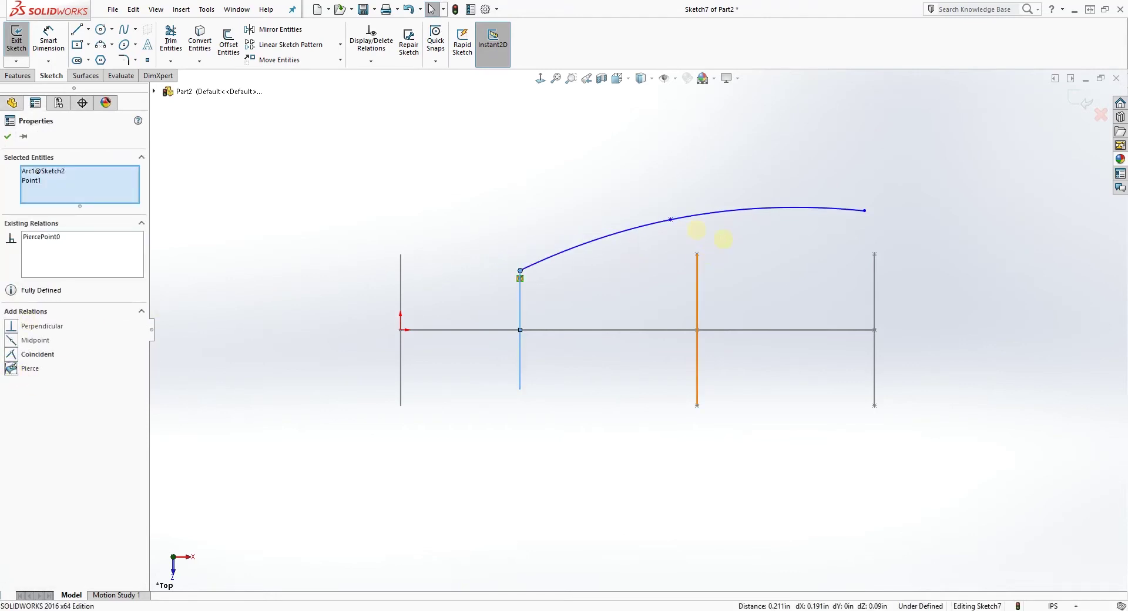
click(671, 219)
ctrl+click(697, 290)
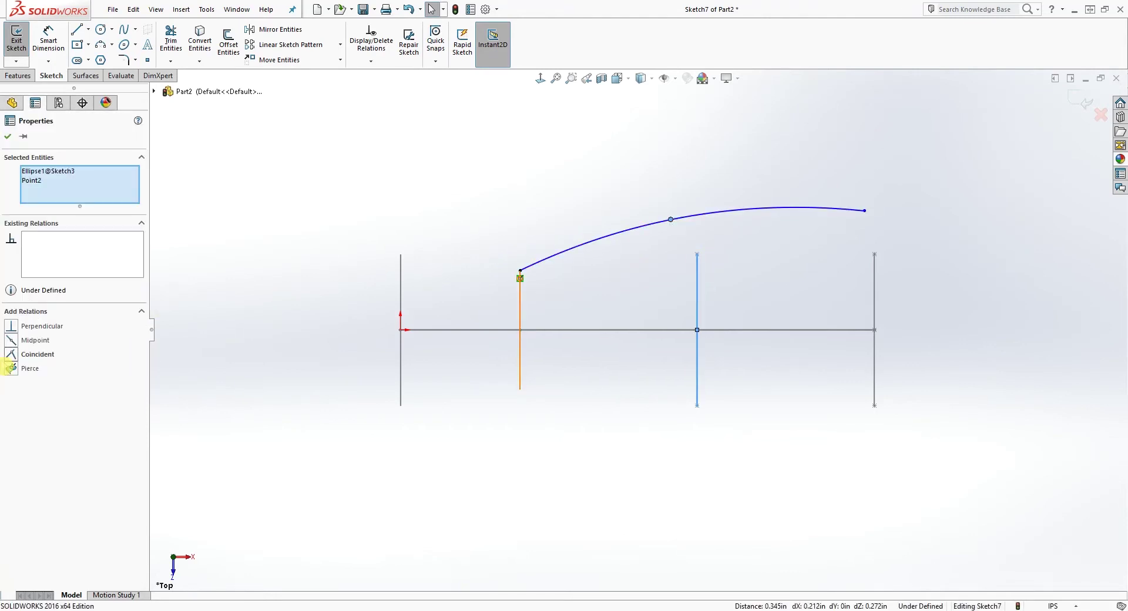
click(15, 371)
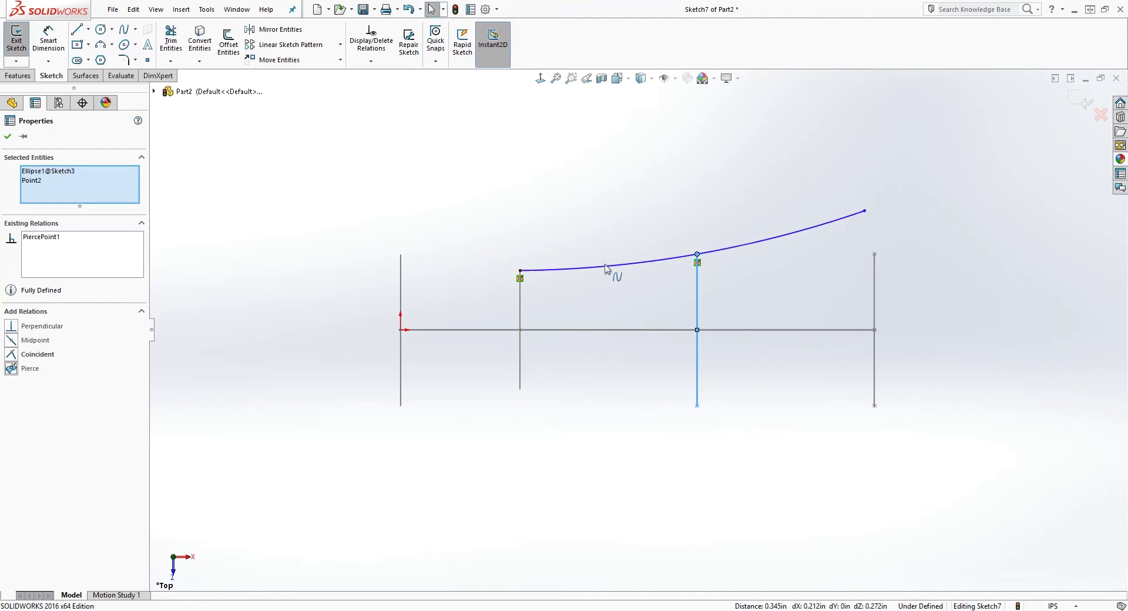
ctrl+click(866, 214)
ctrl+click(876, 280)
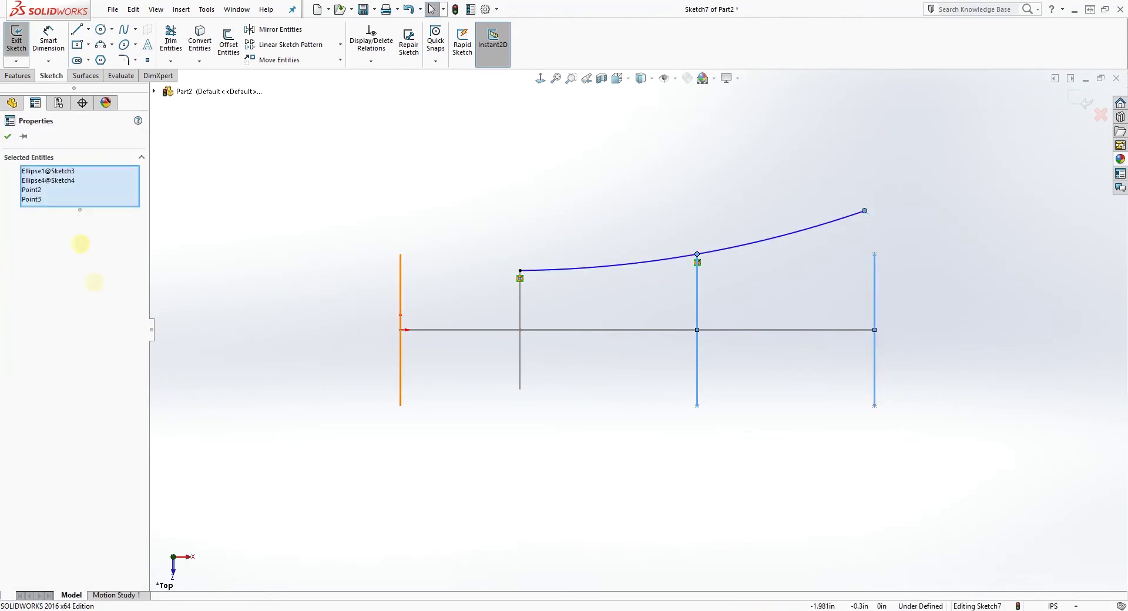
click(941, 231)
click(865, 211)
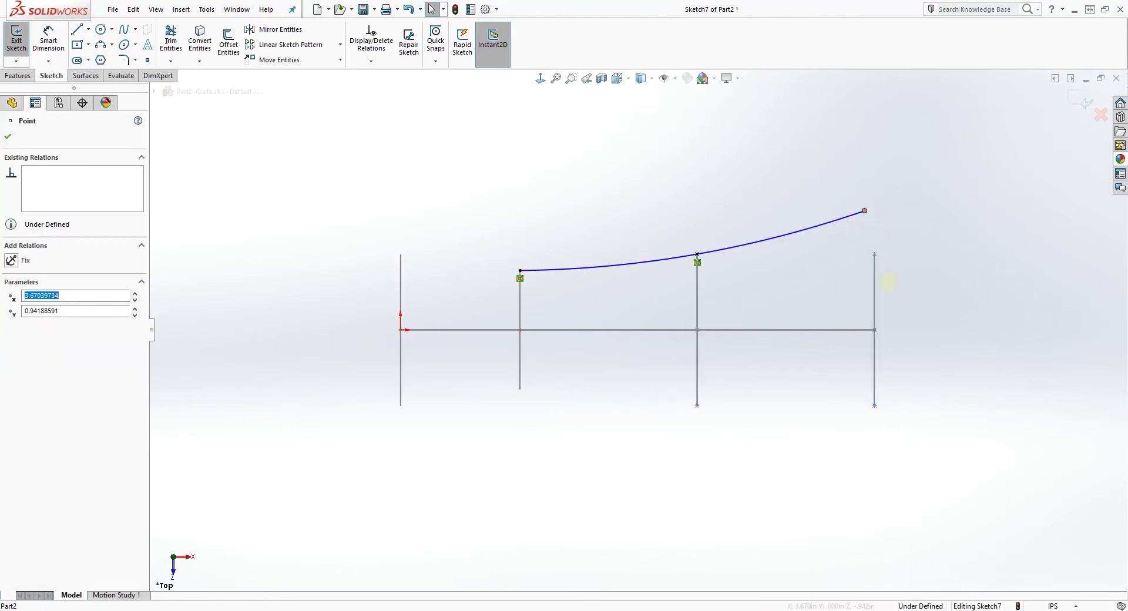
ctrl+click(875, 287)
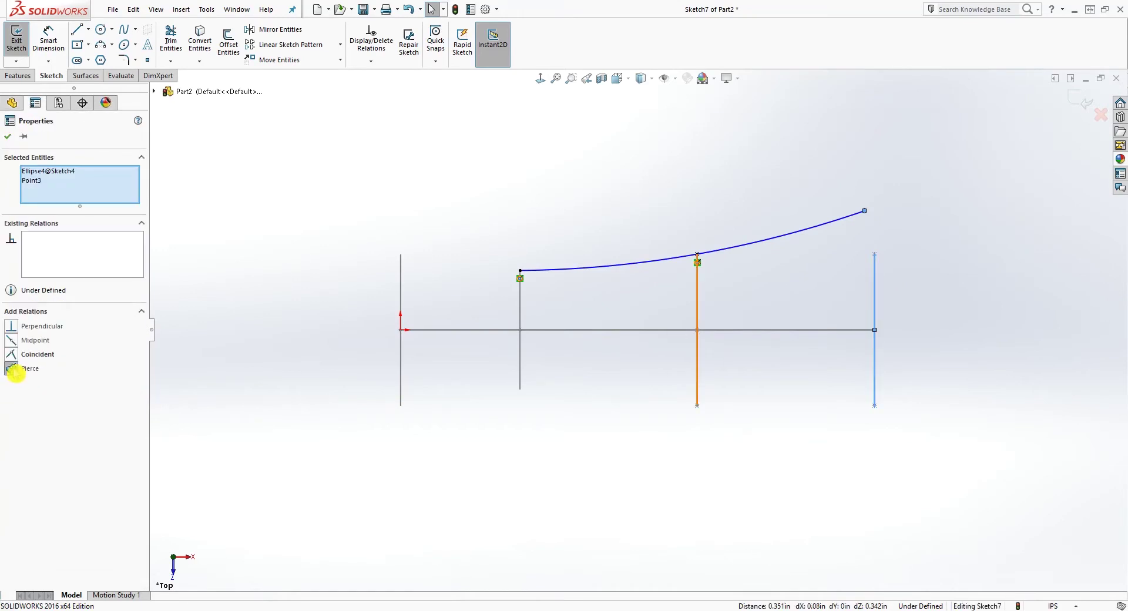
click(16, 369)
click(599, 187)
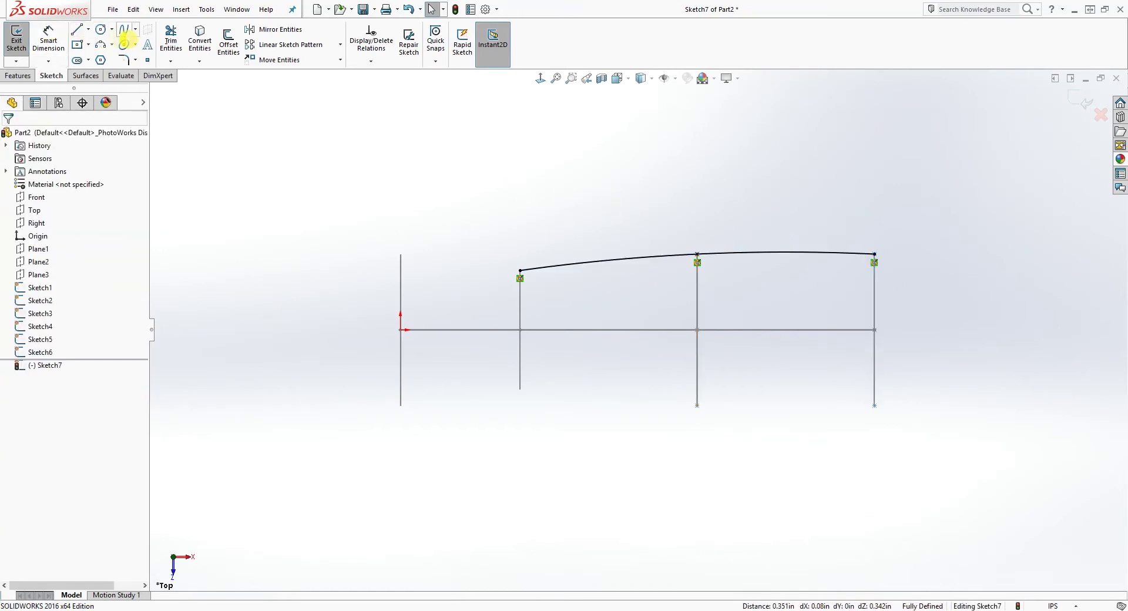
Step: Draw a two-point spline on the Top plane from behind the circle at the origin to near the back of the Plane1 circle
click(124, 29)
click(384, 219)
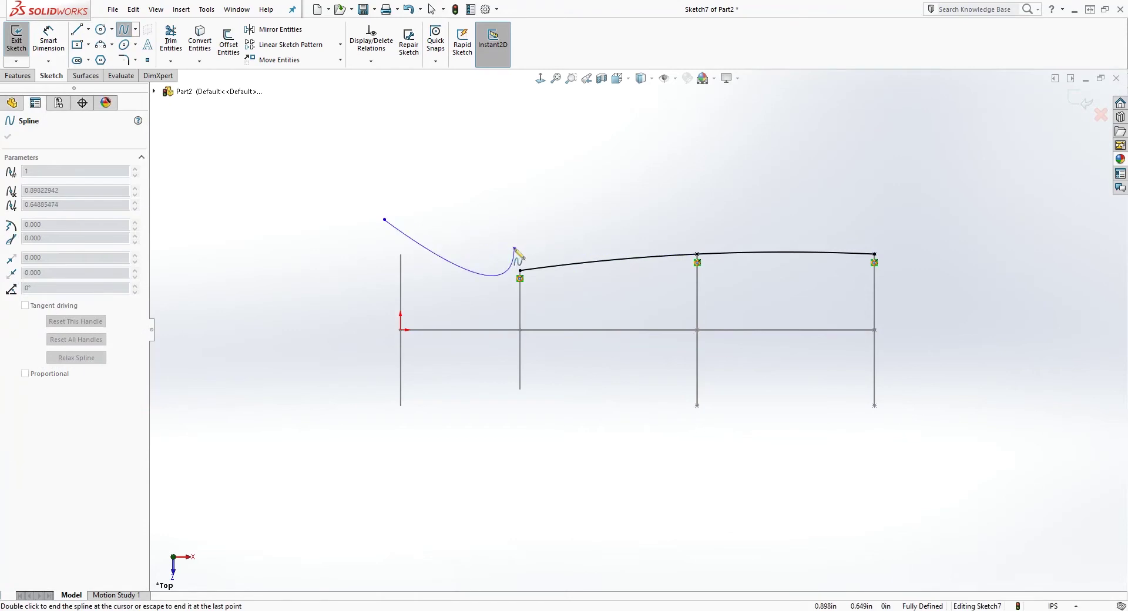
right_click(515, 251)
click(523, 262)
Step: Pierce the Top-plane two-point spline's ends to the Plane1 circle and the circle at the origin, and exit the sketch
click(520, 279)
ctrl+click(520, 301)
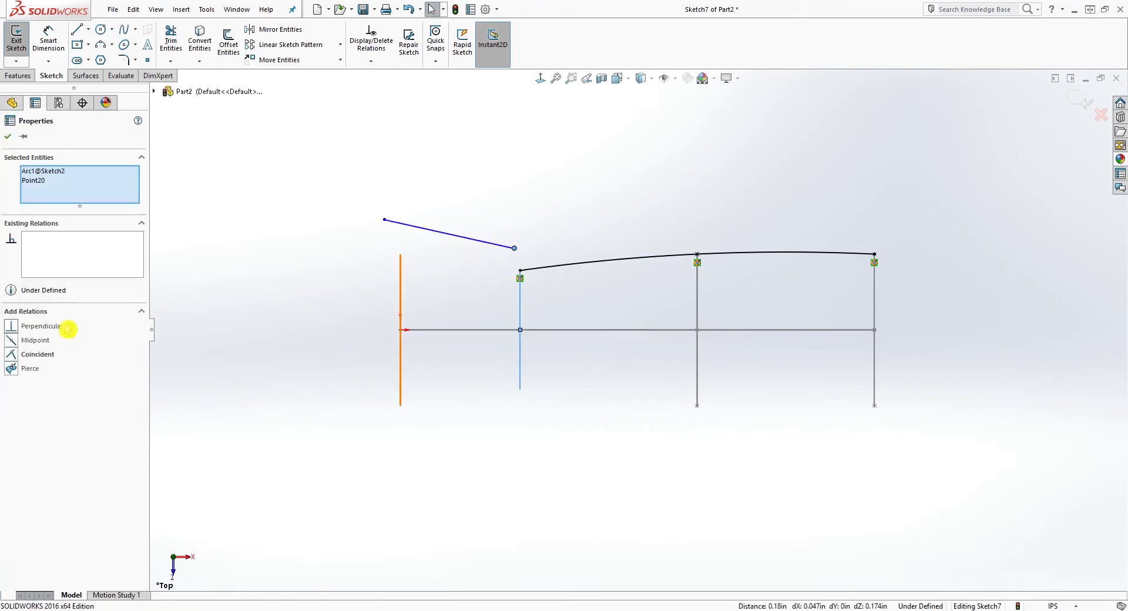
click(12, 372)
ctrl+click(385, 219)
ctrl+click(401, 270)
click(388, 228)
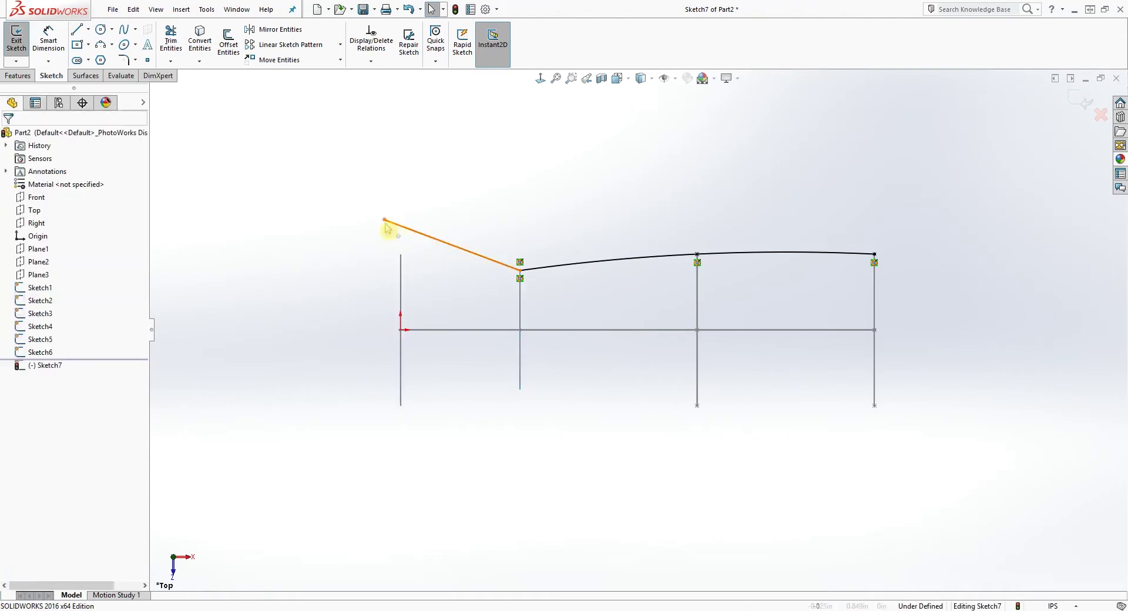
click(385, 221)
ctrl+click(406, 280)
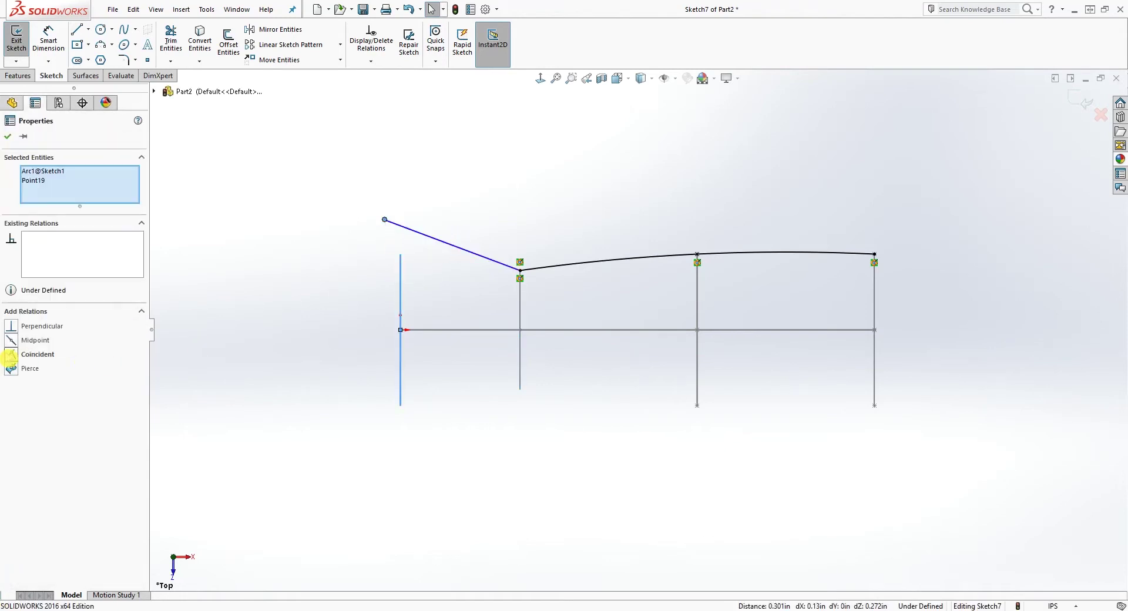
click(17, 369)
key(Escape)
mouse_move(791, 244)
middle_down()
mouse_move(736, 200)
mouse_move(853, 188)
mouse_move(753, 361)
mouse_move(789, 240)
middle_up()
click(1087, 98)
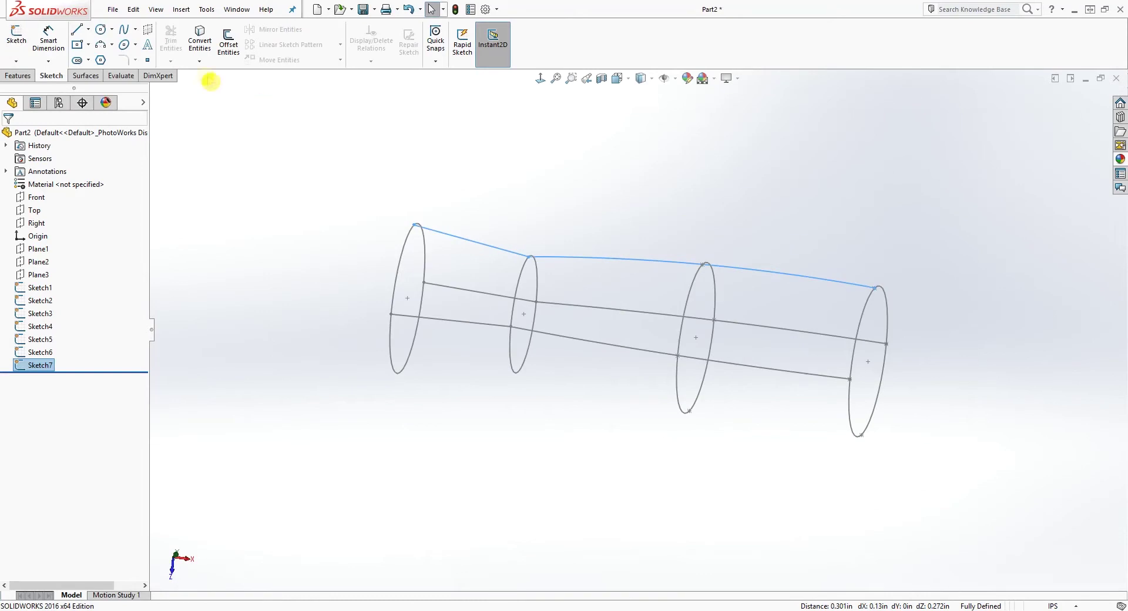
click(122, 34)
click(388, 402)
click(507, 391)
right_click(515, 396)
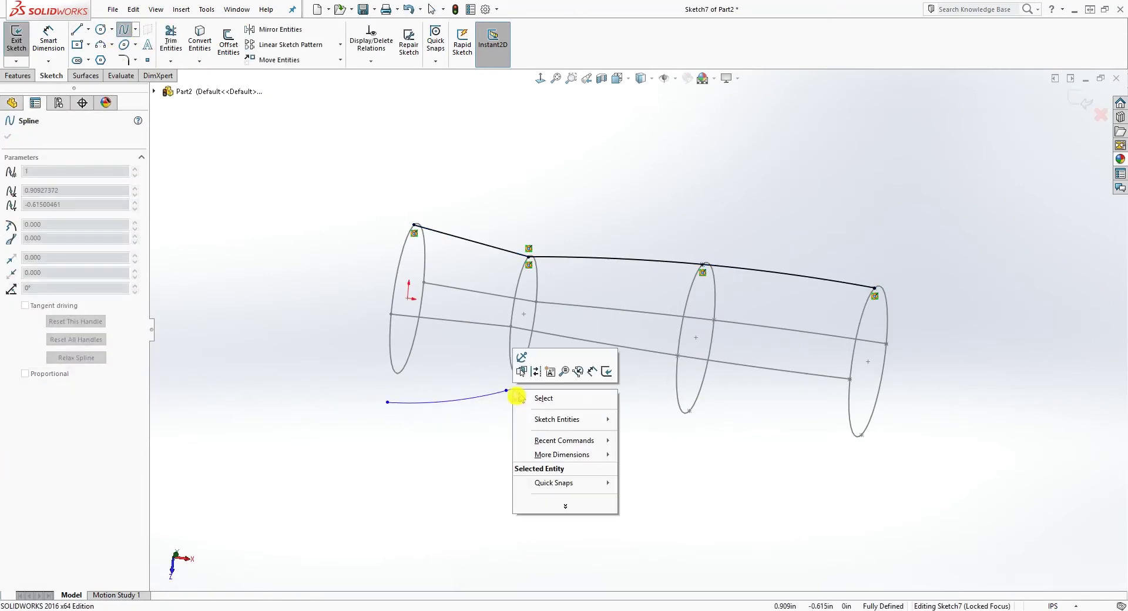
click(525, 397)
drag(458, 437, 414, 383)
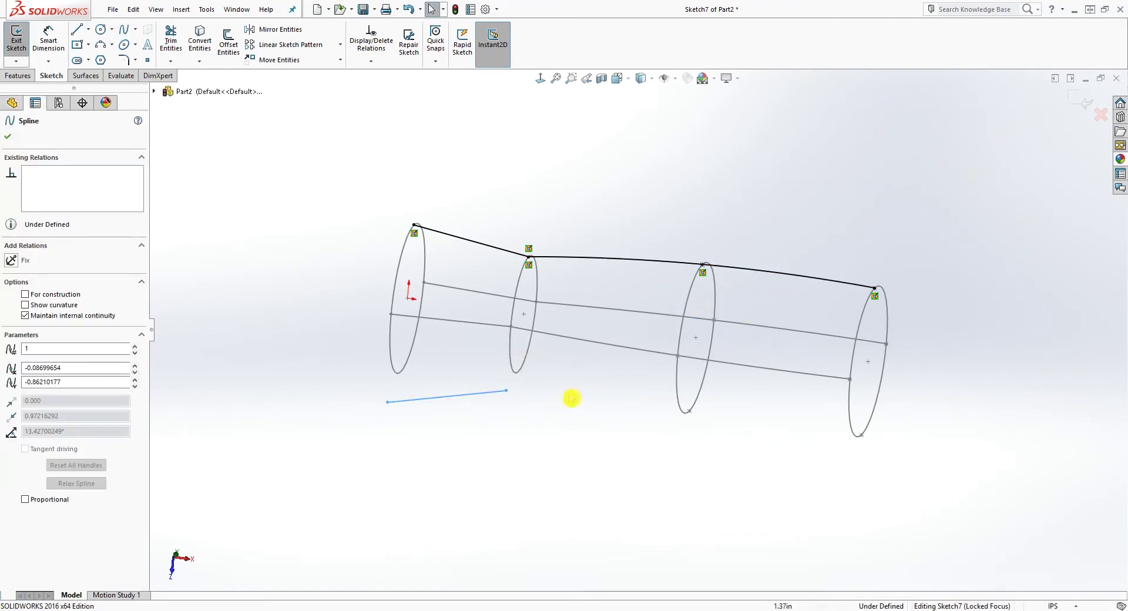
key(Delete)
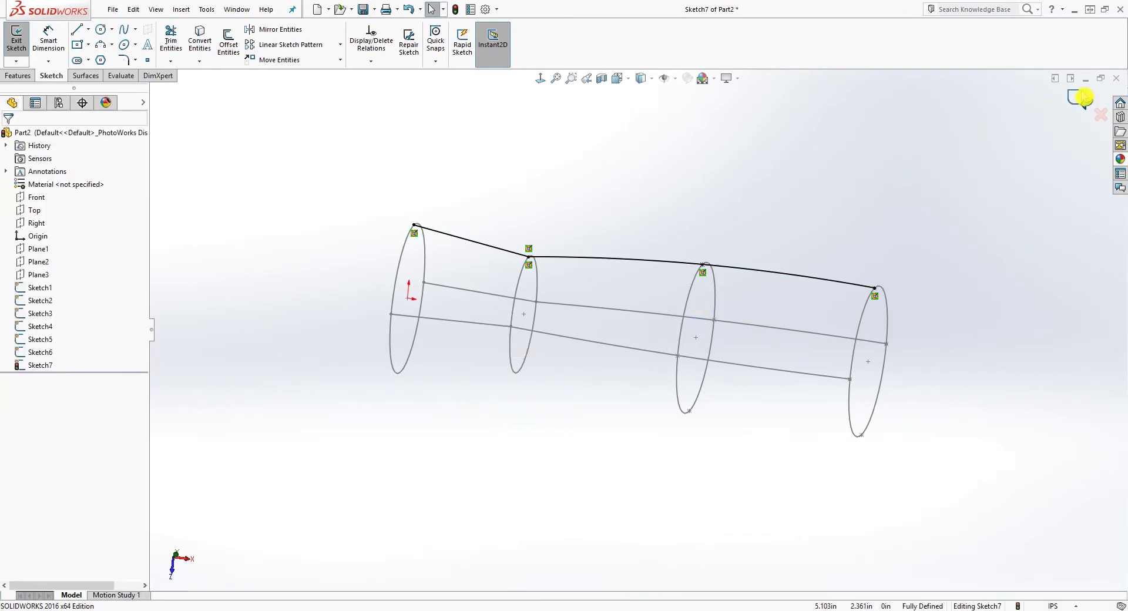
click(1083, 96)
mouse_move(643, 312)
middle_down()
mouse_move(683, 244)
mouse_move(659, 320)
middle_up()
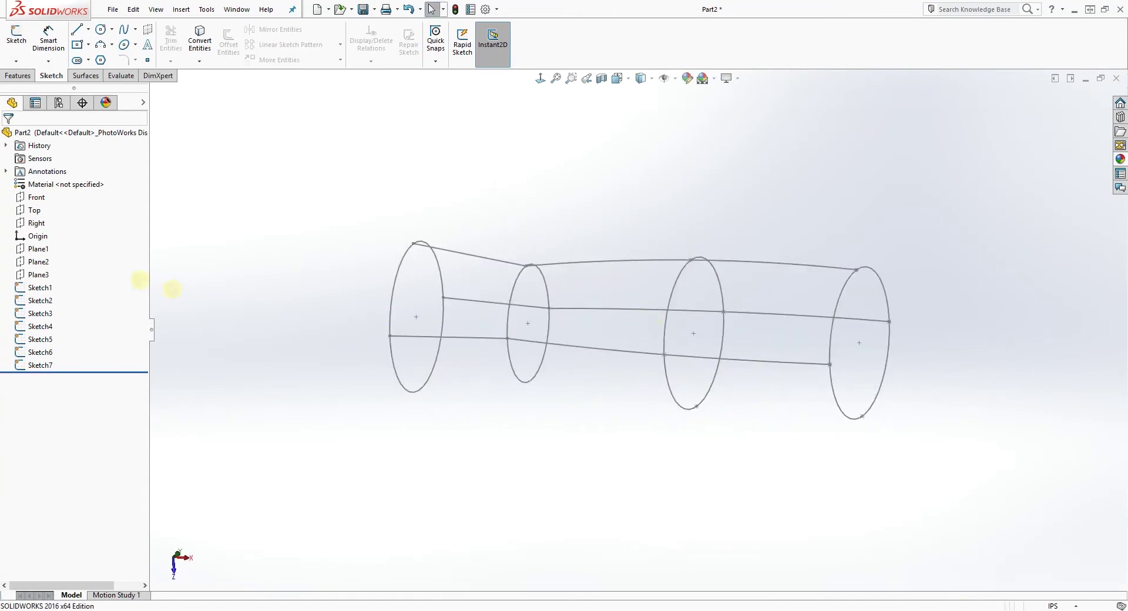
Step: Start a sketch on the Top plane and draw a three-point spline along the profiles' front side from the Plane1 circle to the Plane3 ellipse
click(35, 213)
middle_drag(500, 392, 443, 249)
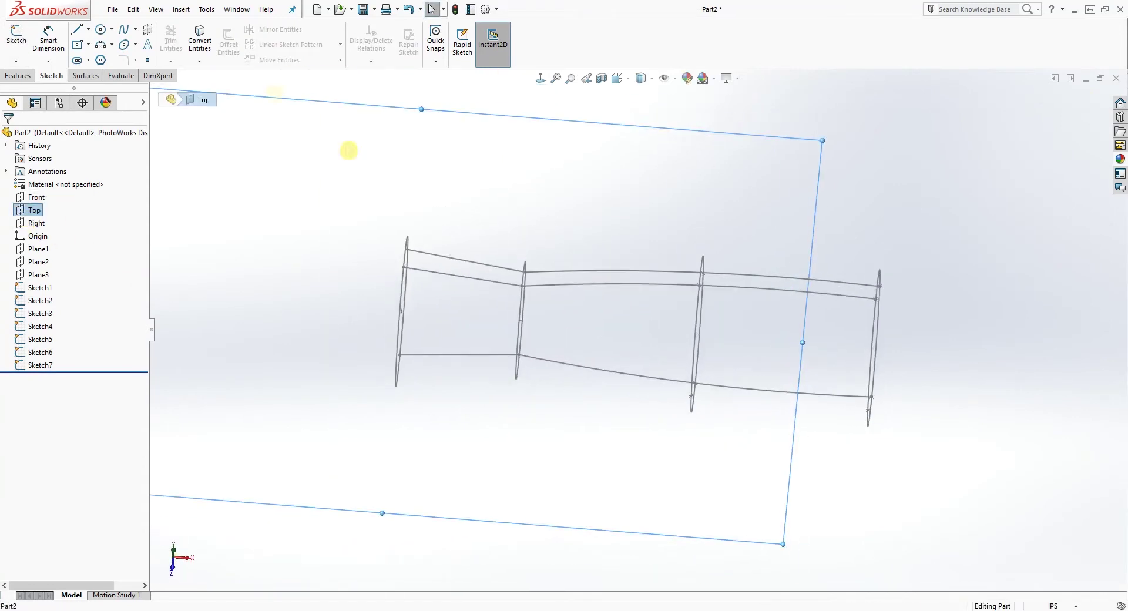
click(19, 40)
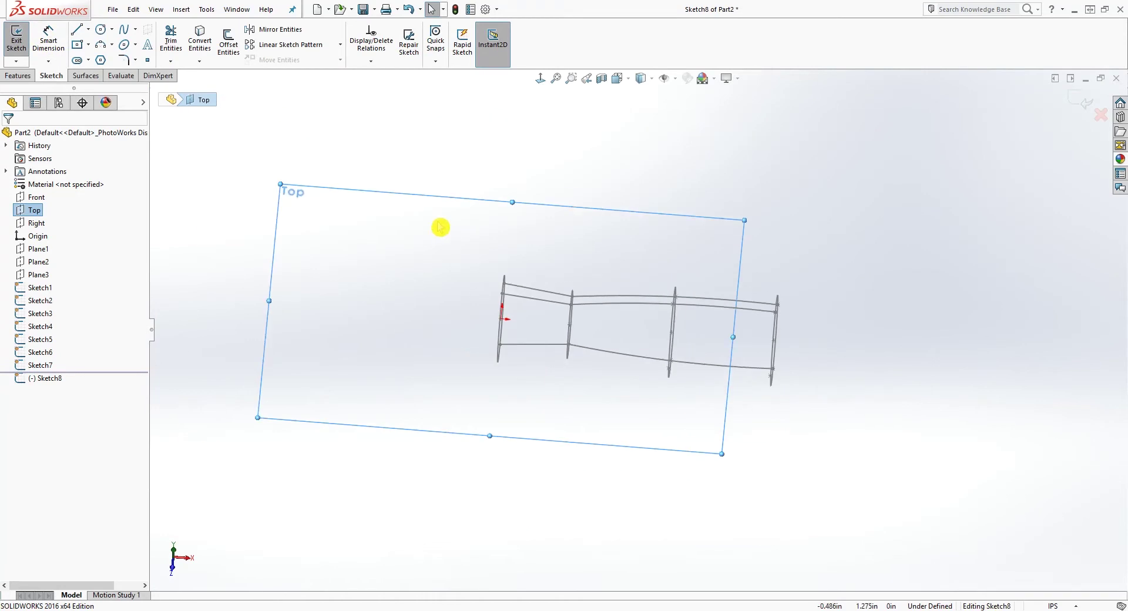
click(541, 79)
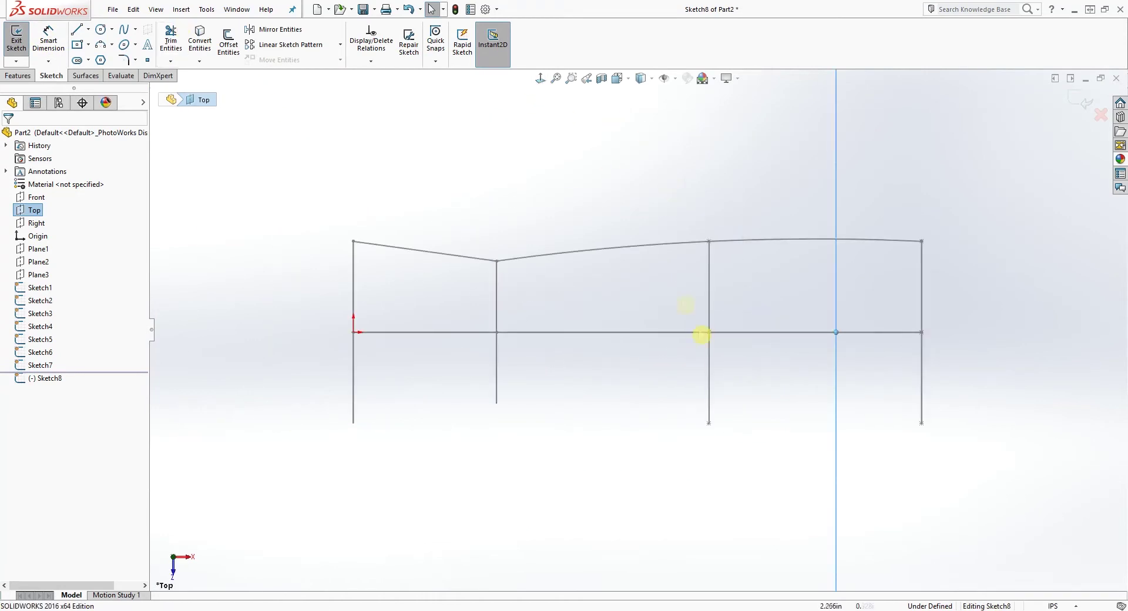
click(125, 32)
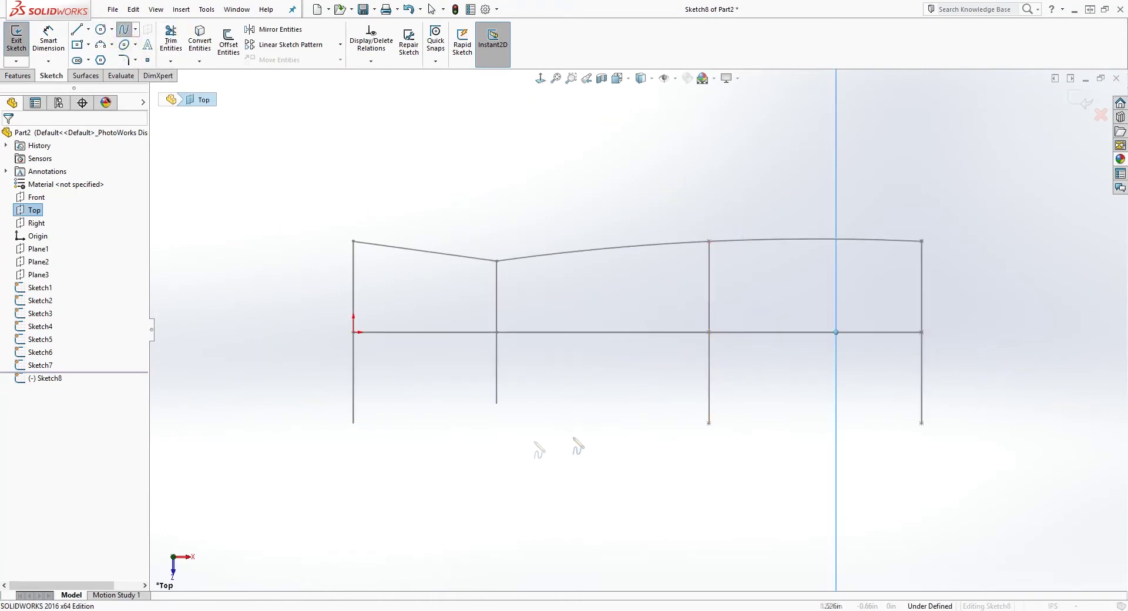
click(493, 419)
click(716, 448)
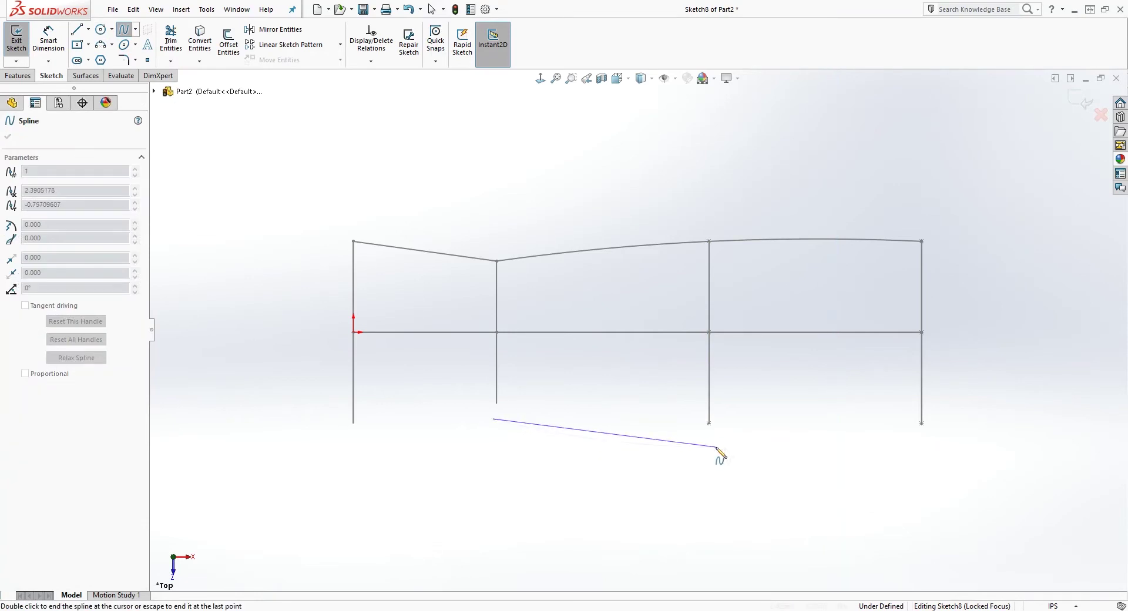
double_click(935, 439)
right_click(933, 440)
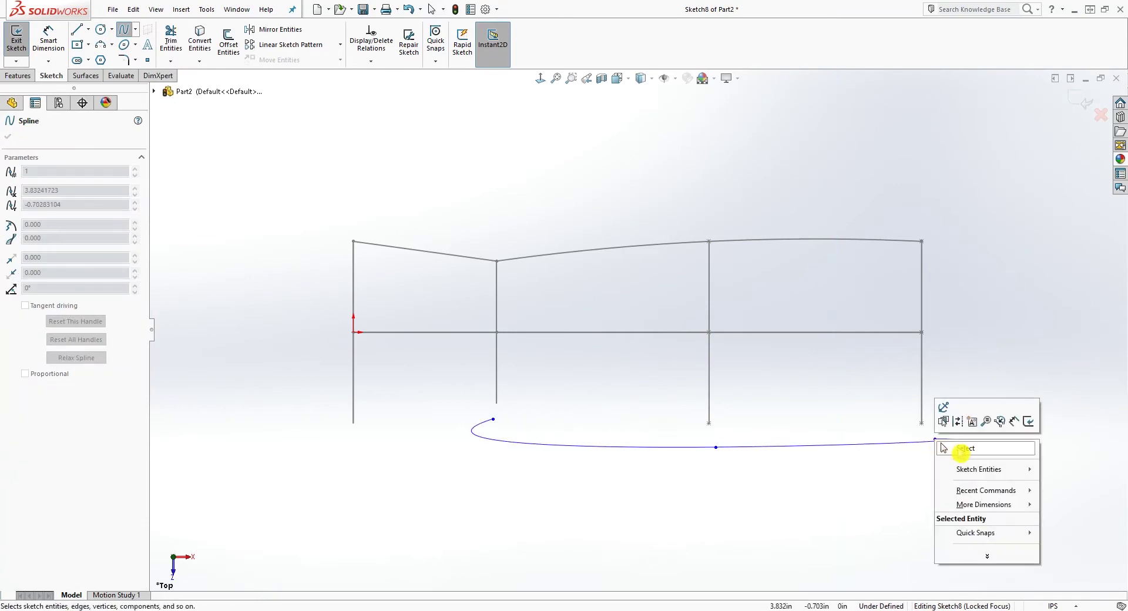
click(949, 456)
Step: Pierce the front spline's end point to the Plane3 ellipse and its middle point to the Plane2 ellipse
click(935, 439)
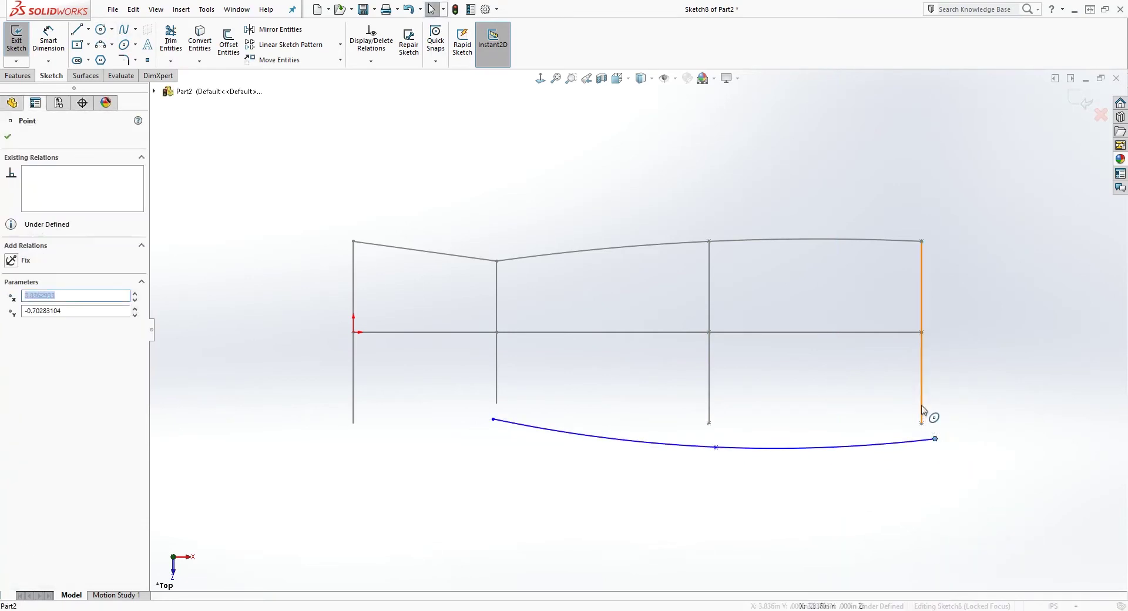
ctrl+click(922, 415)
click(11, 368)
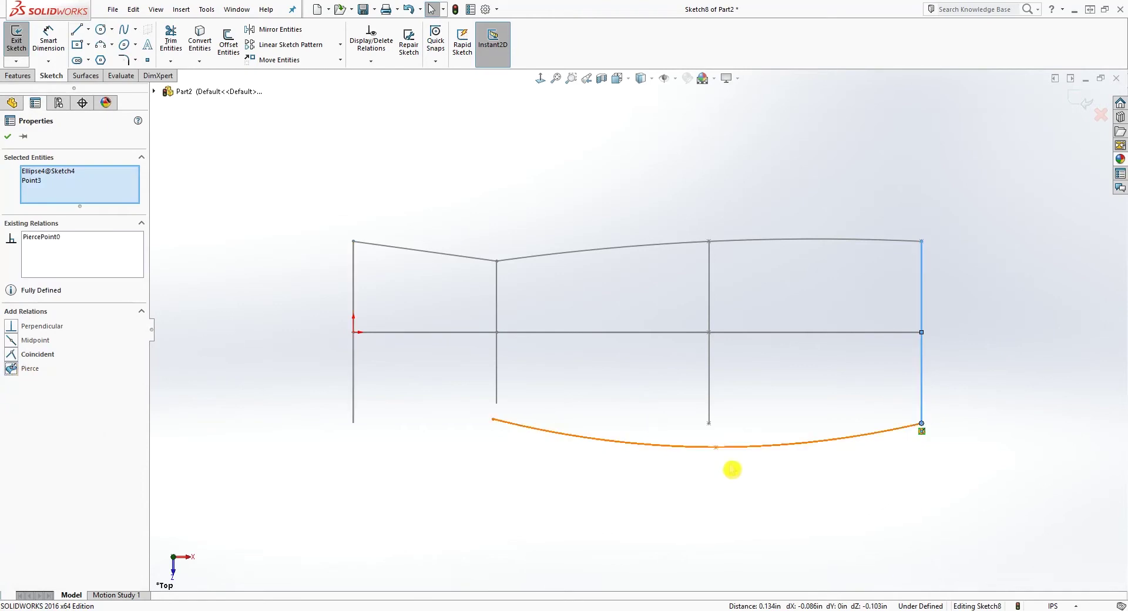
ctrl+click(716, 448)
ctrl+click(709, 411)
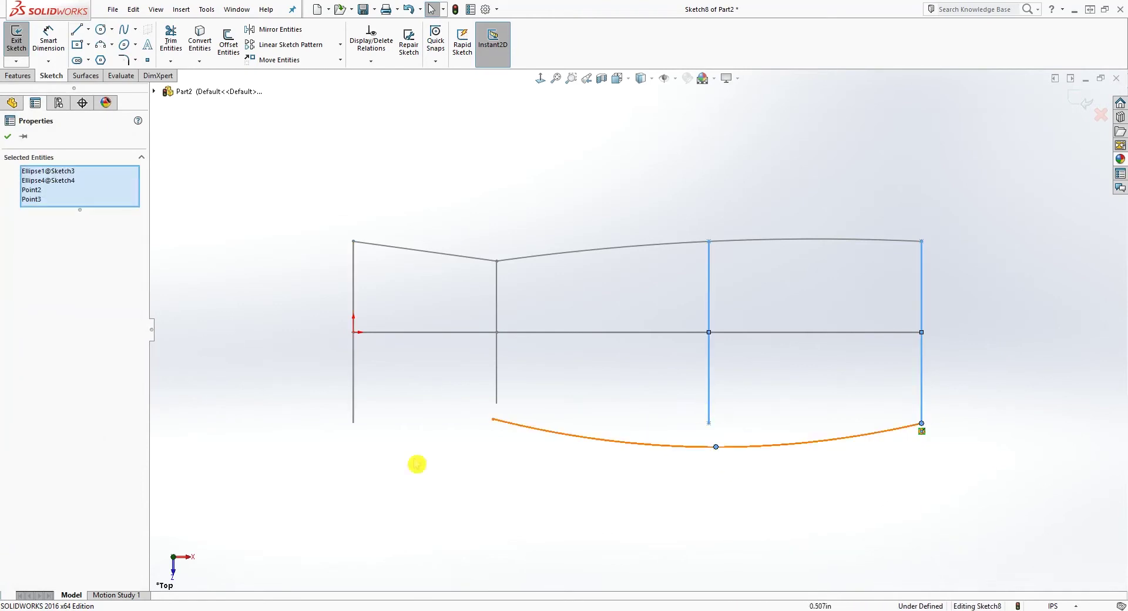
click(710, 417)
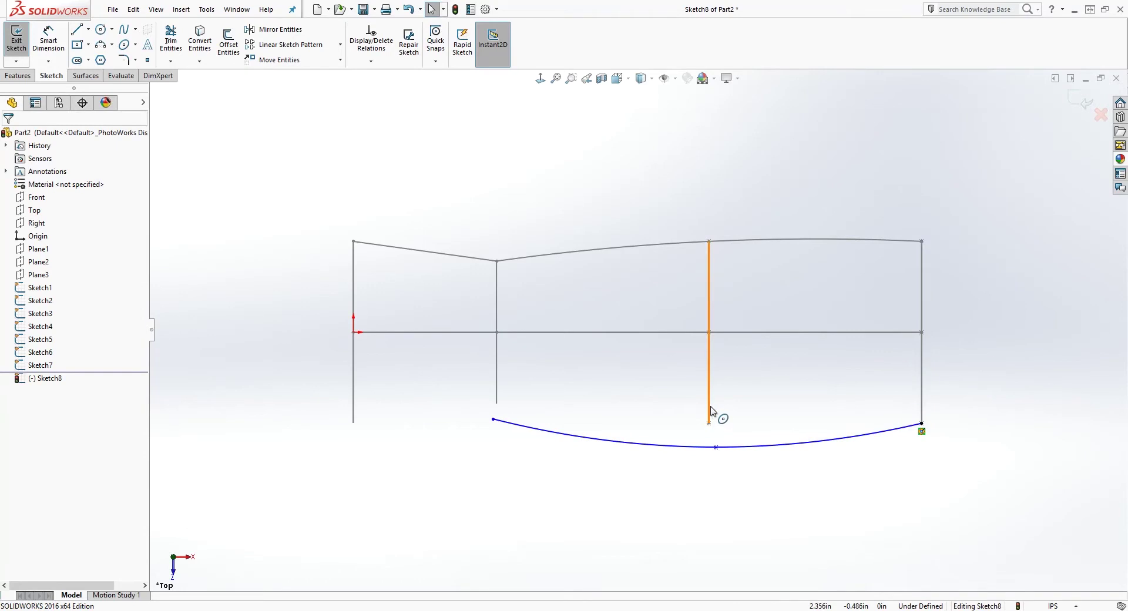
ctrl+click(715, 447)
click(16, 371)
Step: Pierce the front spline's start point to the Plane1 circle
click(493, 419)
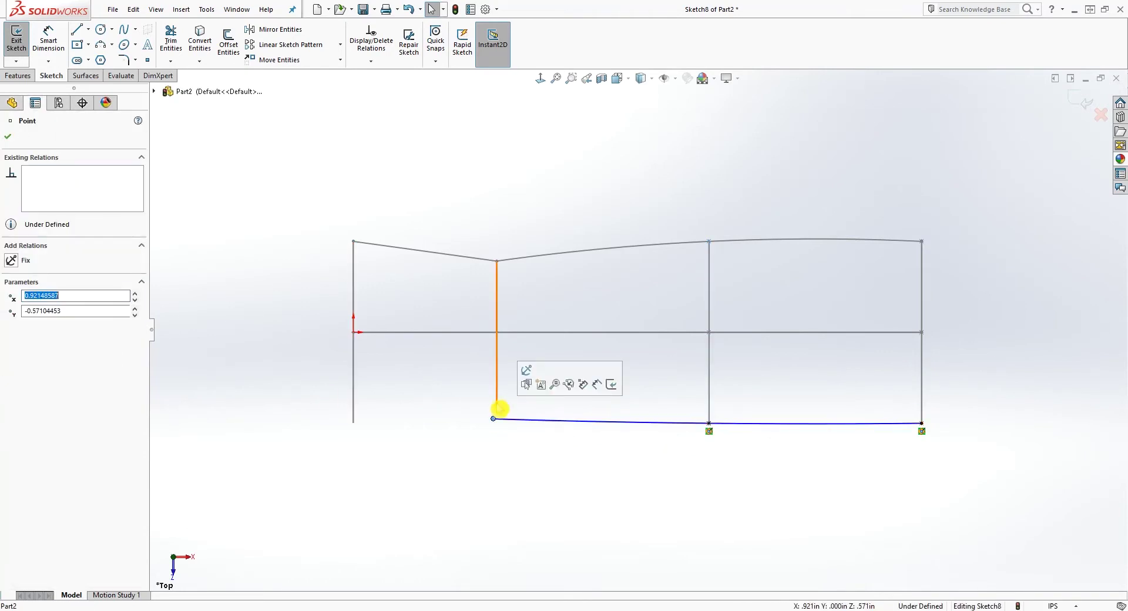
click(535, 452)
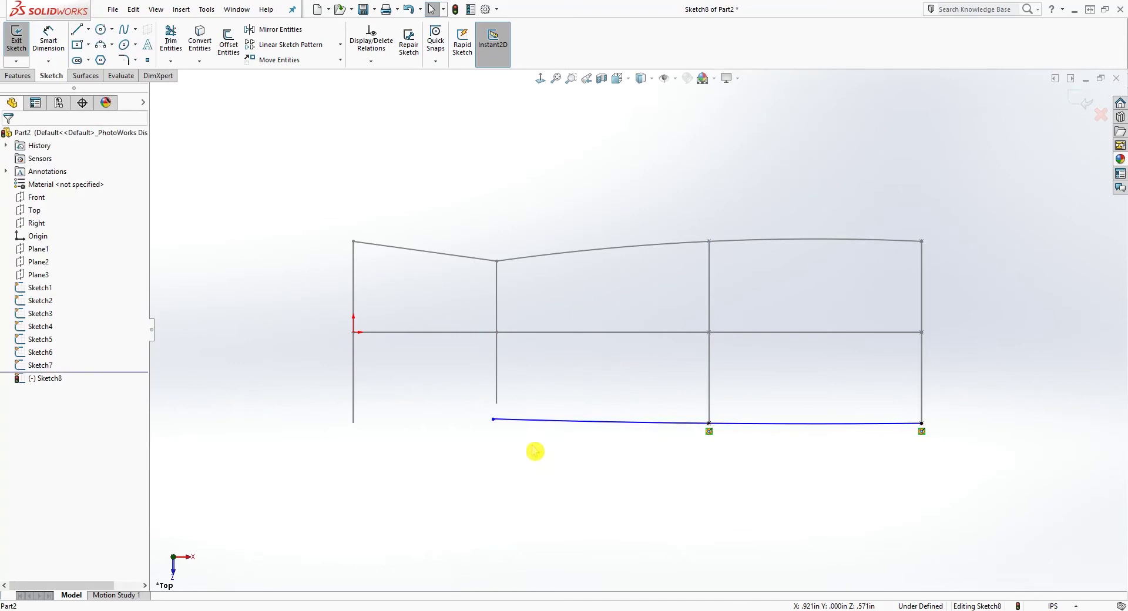
click(494, 420)
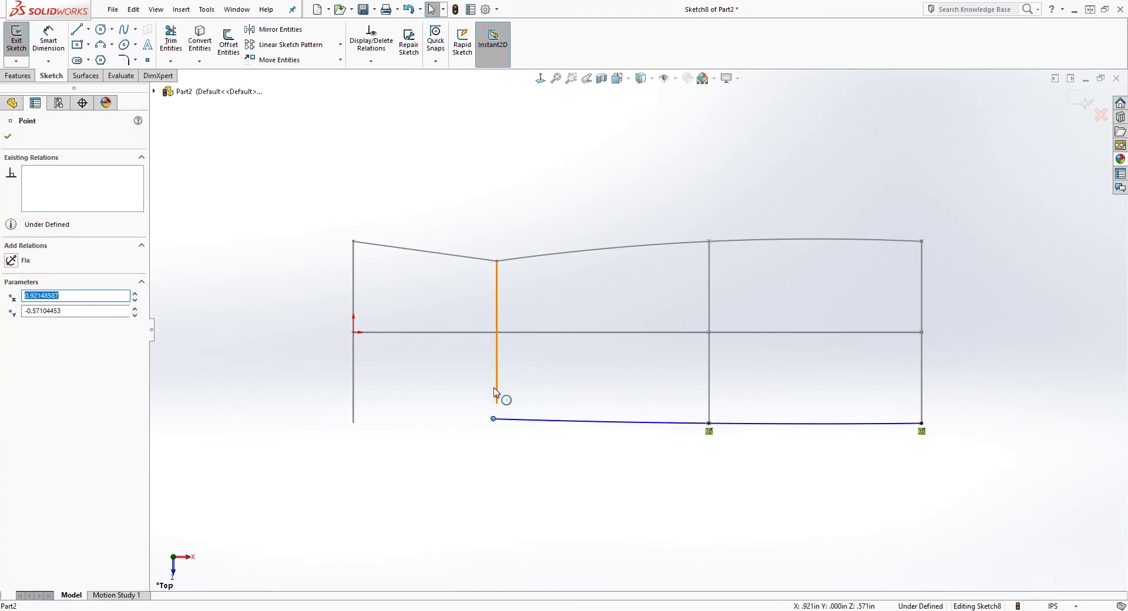
ctrl+click(497, 393)
click(22, 369)
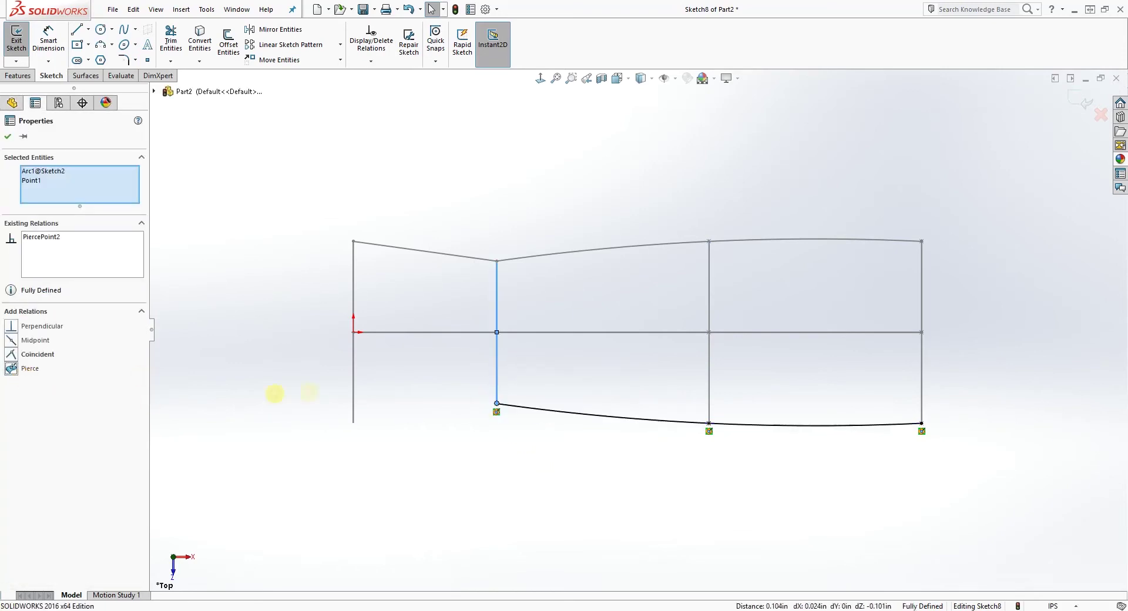
click(276, 389)
Step: Draw a two-point spline from in front of the circle at the origin to near the front of the Plane1 circle
click(123, 29)
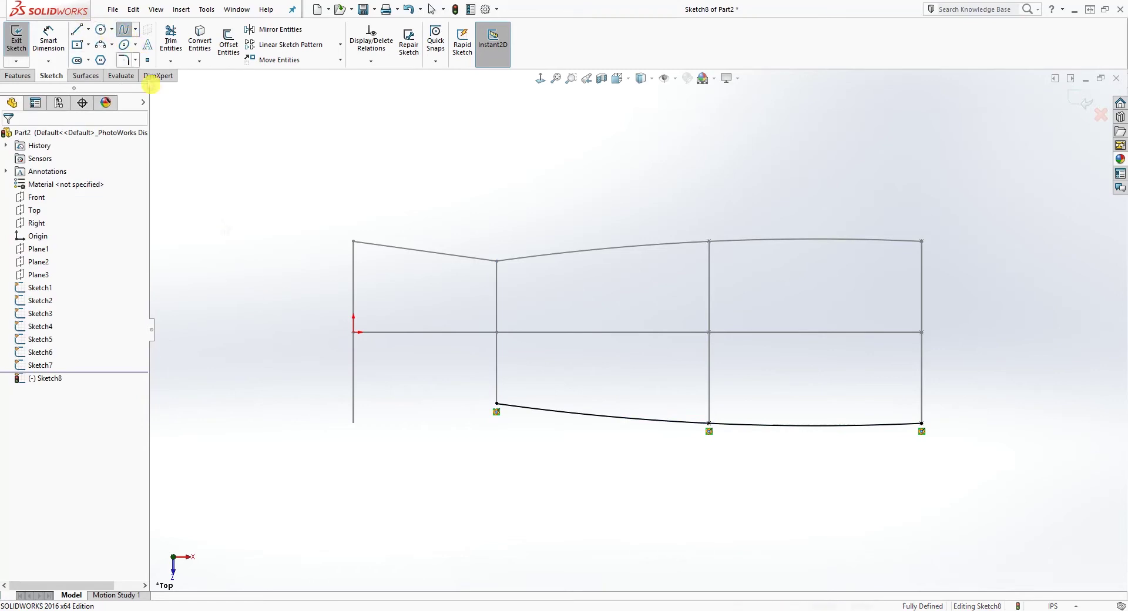
click(340, 450)
click(469, 414)
right_click(470, 422)
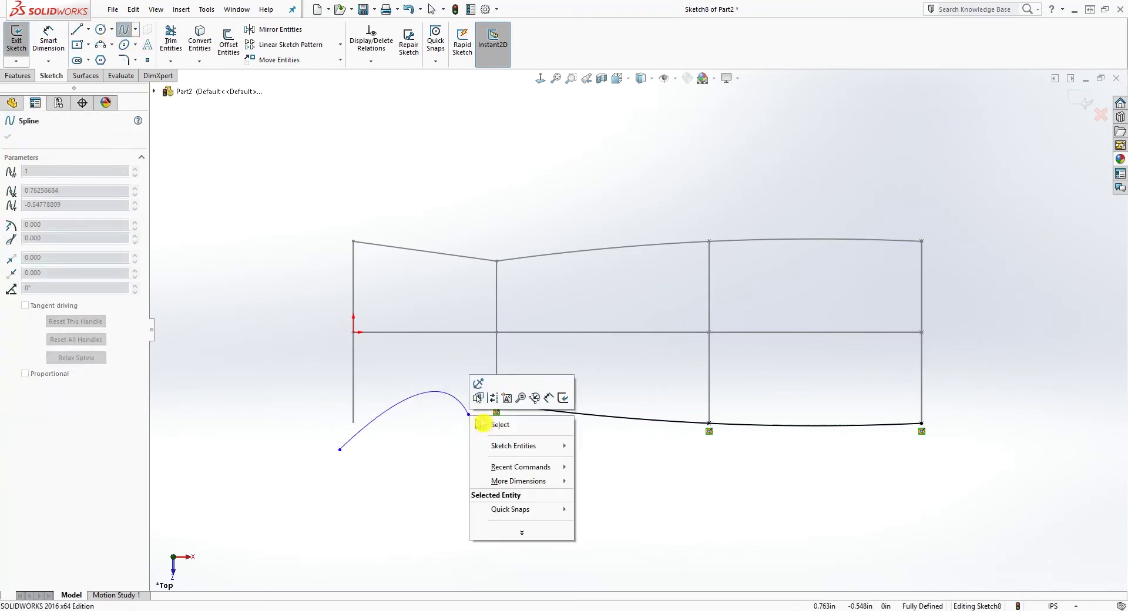
click(497, 423)
Step: Pierce the front two-point spline's ends to the Plane1 circle and the circle at the origin
click(469, 414)
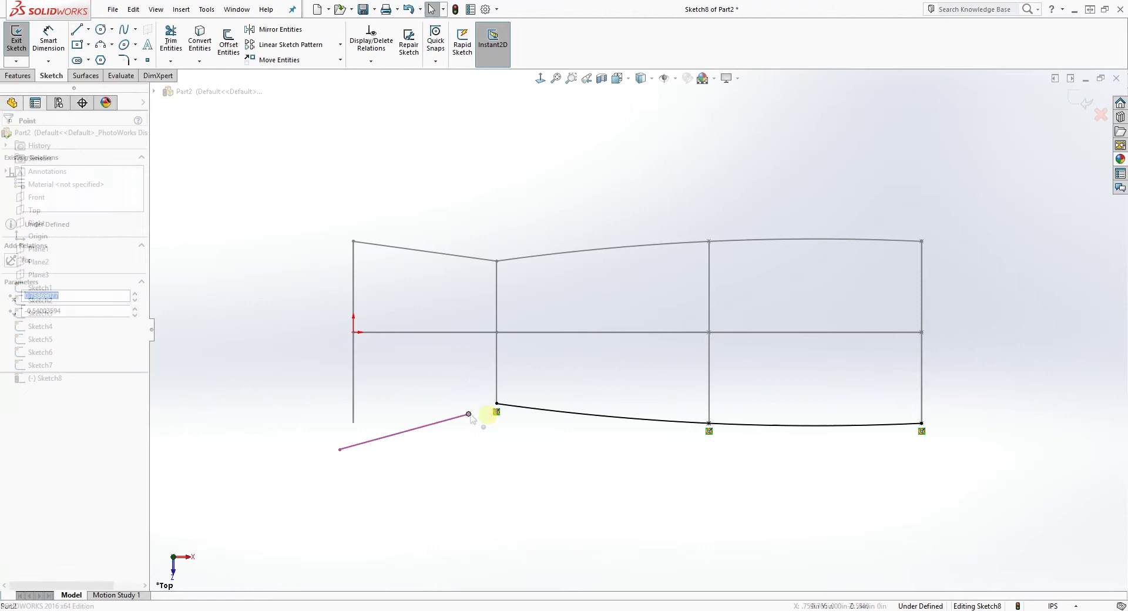
ctrl+click(496, 394)
click(12, 369)
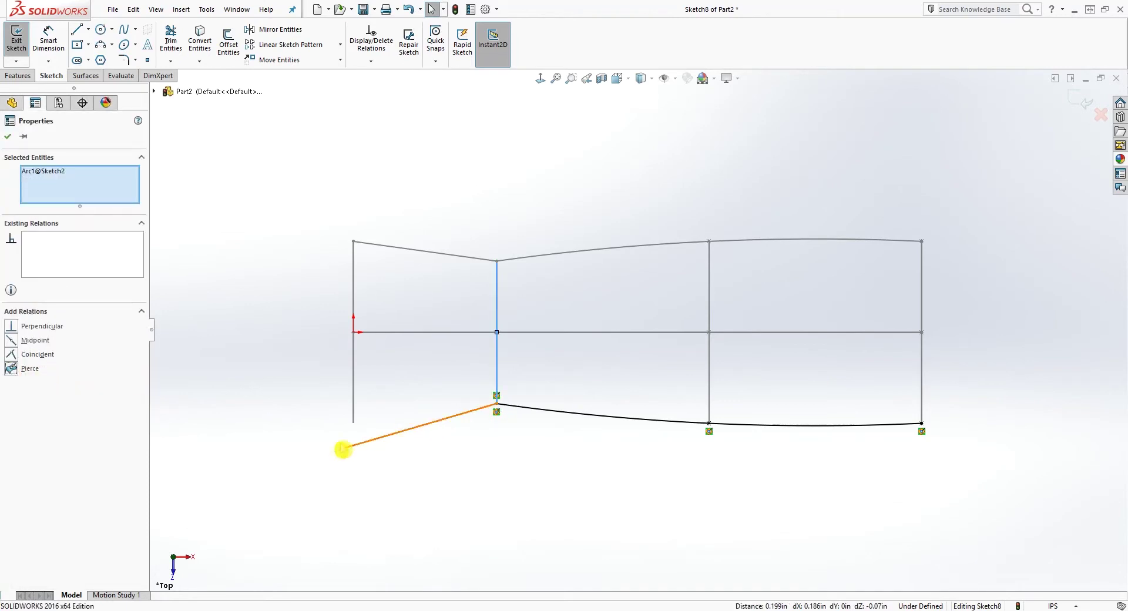
ctrl+click(340, 449)
ctrl+click(354, 418)
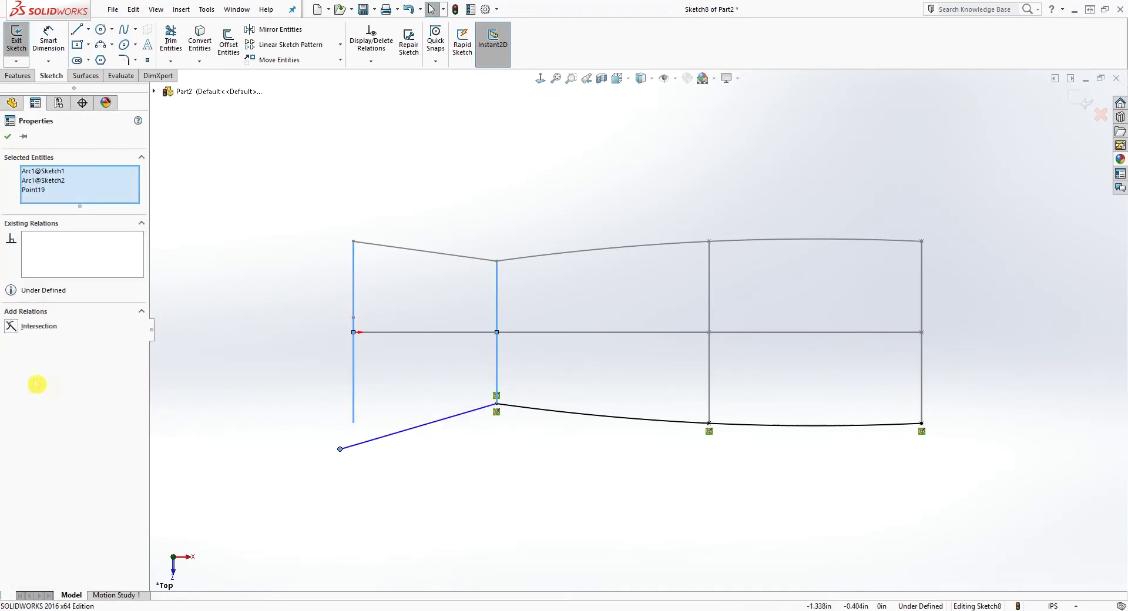
click(433, 408)
click(341, 449)
ctrl+click(354, 419)
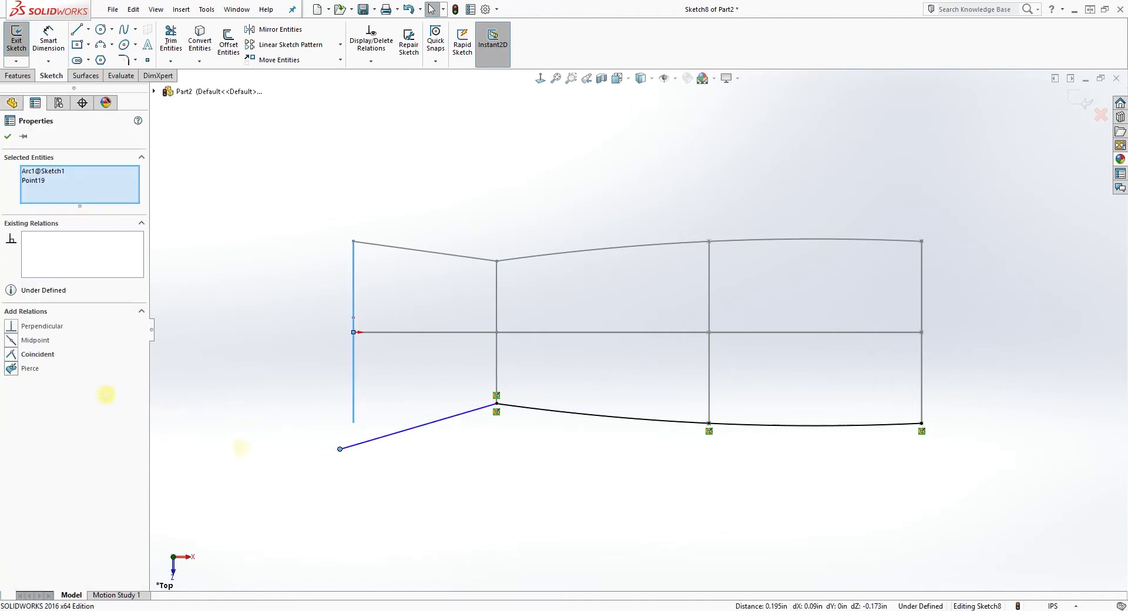
middle_drag(250, 453, 285, 468)
click(12, 371)
Step: Exit the Top-plane sketch and check the wireframe of profiles and guide splines from an angle
middle_drag(715, 483, 654, 498)
click(676, 493)
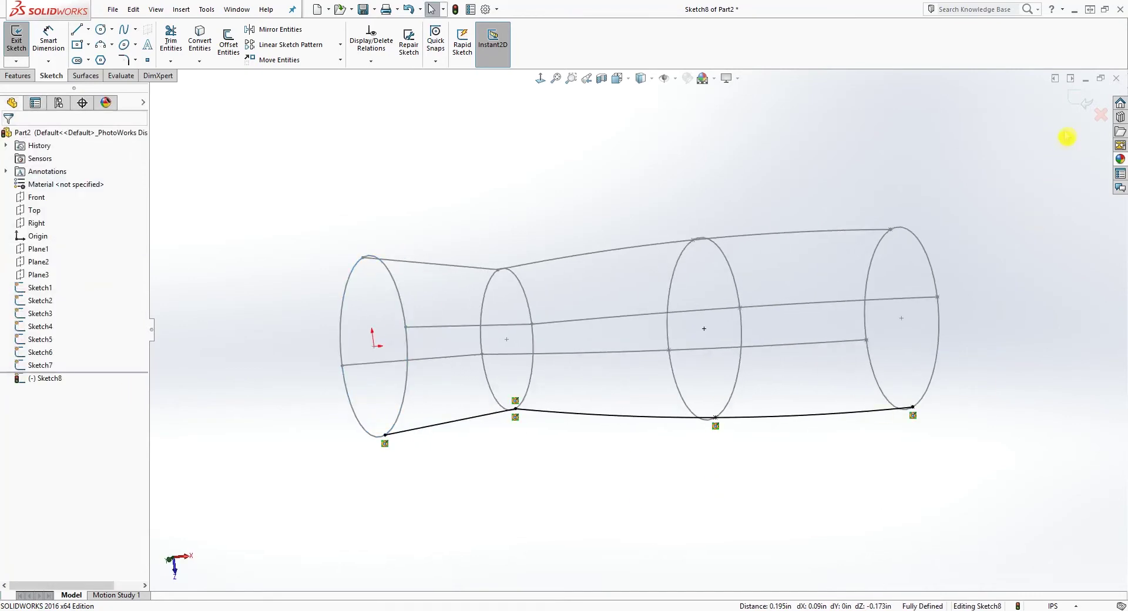
scroll(1070, 123, down, 2)
click(1068, 103)
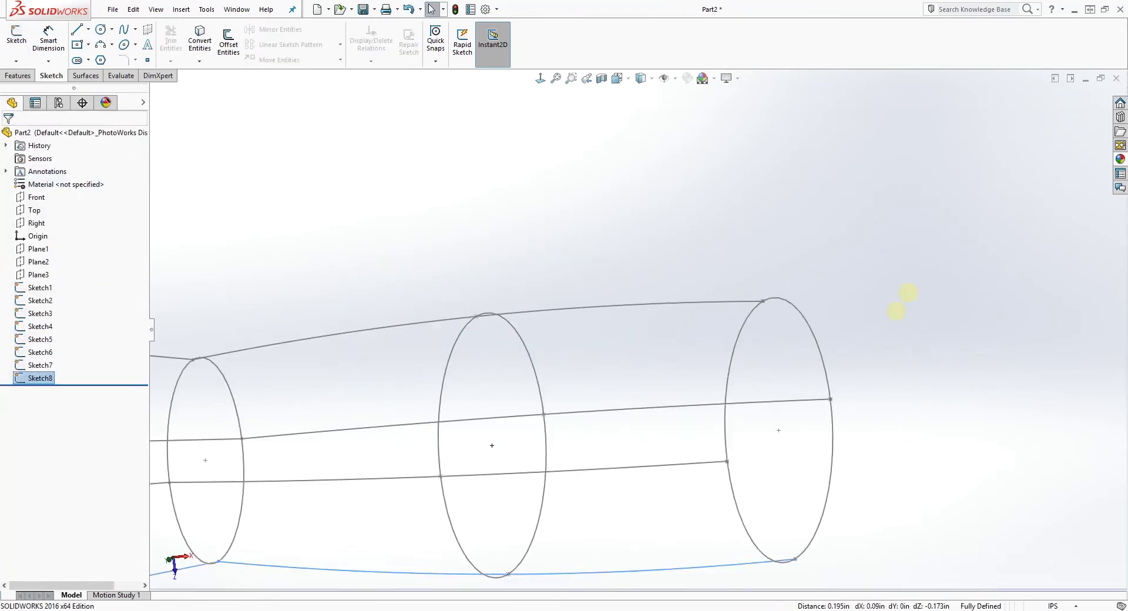
scroll(856, 338, up, 5)
click(737, 438)
scroll(705, 366, down, 4)
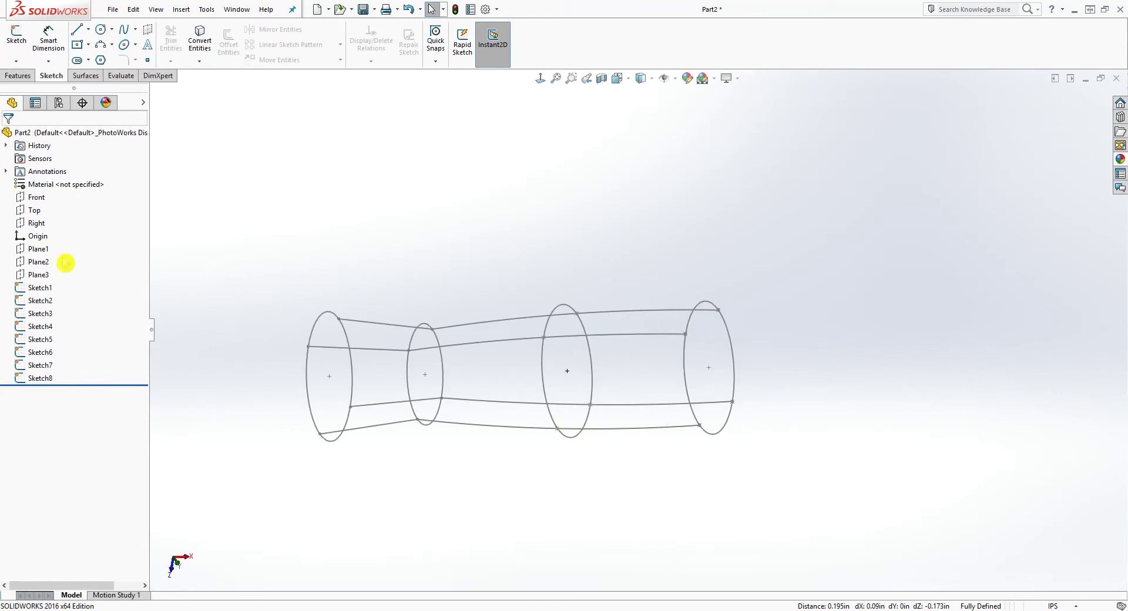
Step: Start a Lofted Boss/Base with the Plane1 circle, the Plane2 ellipse and the Plane3 ellipse as profiles, in that order
click(27, 78)
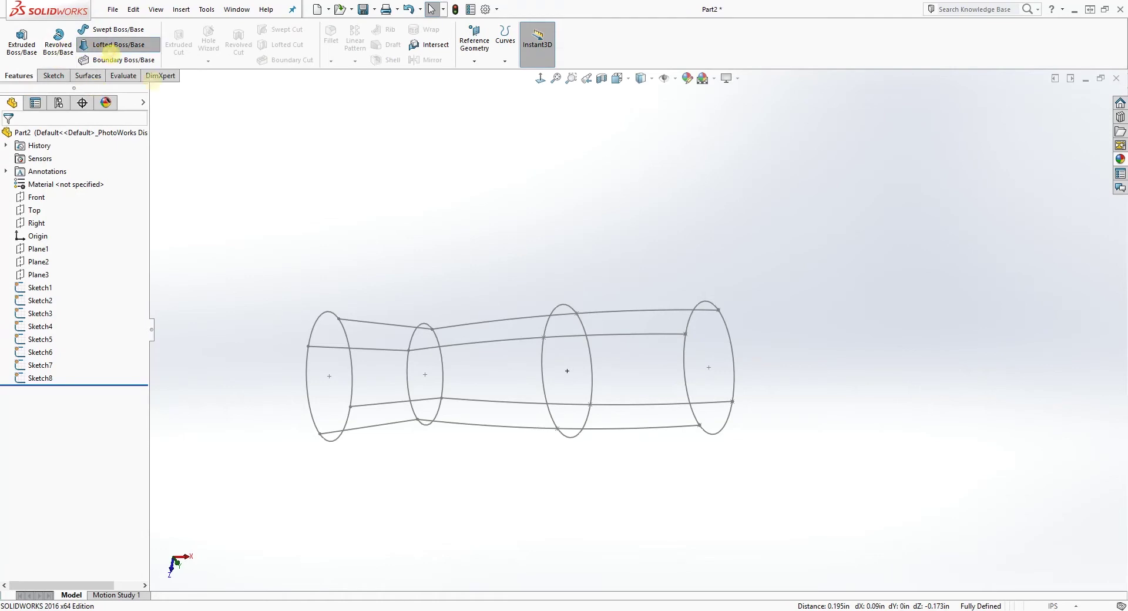
click(117, 44)
click(443, 362)
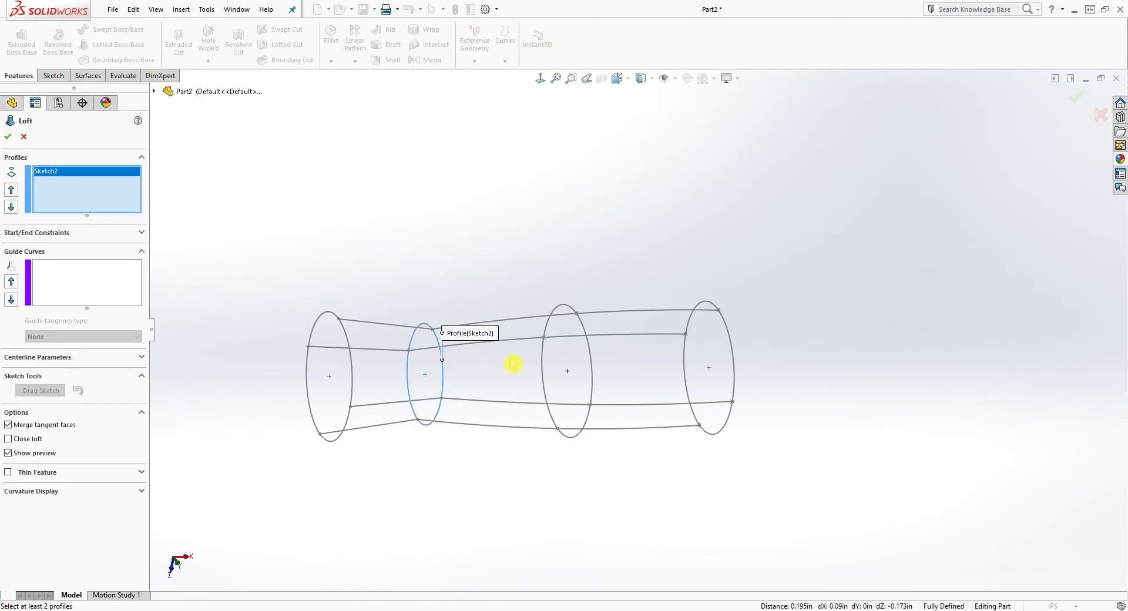
click(591, 354)
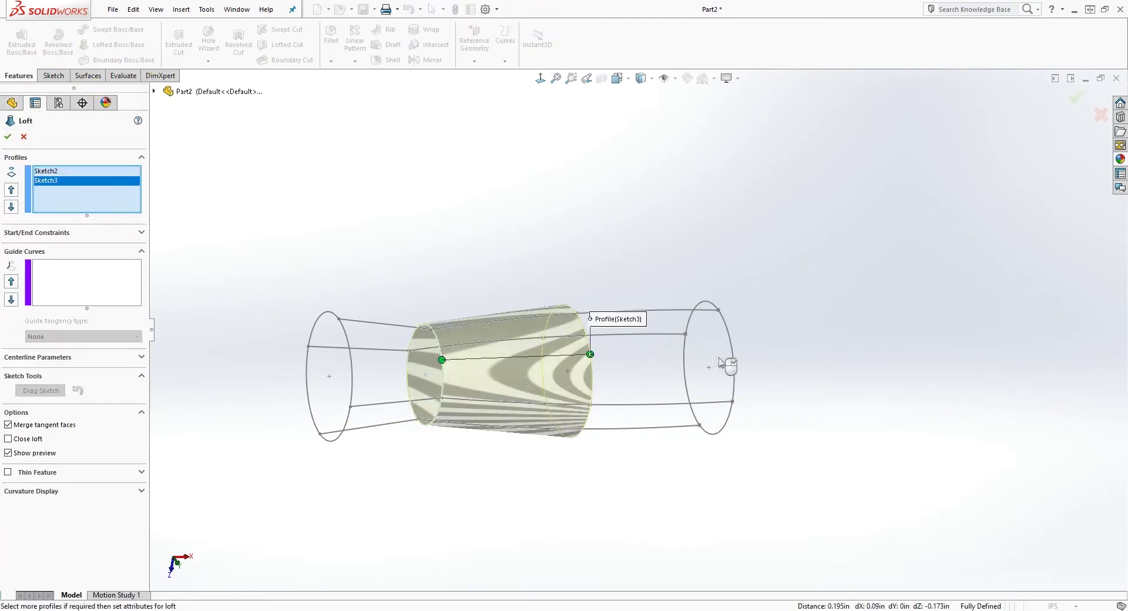
click(734, 358)
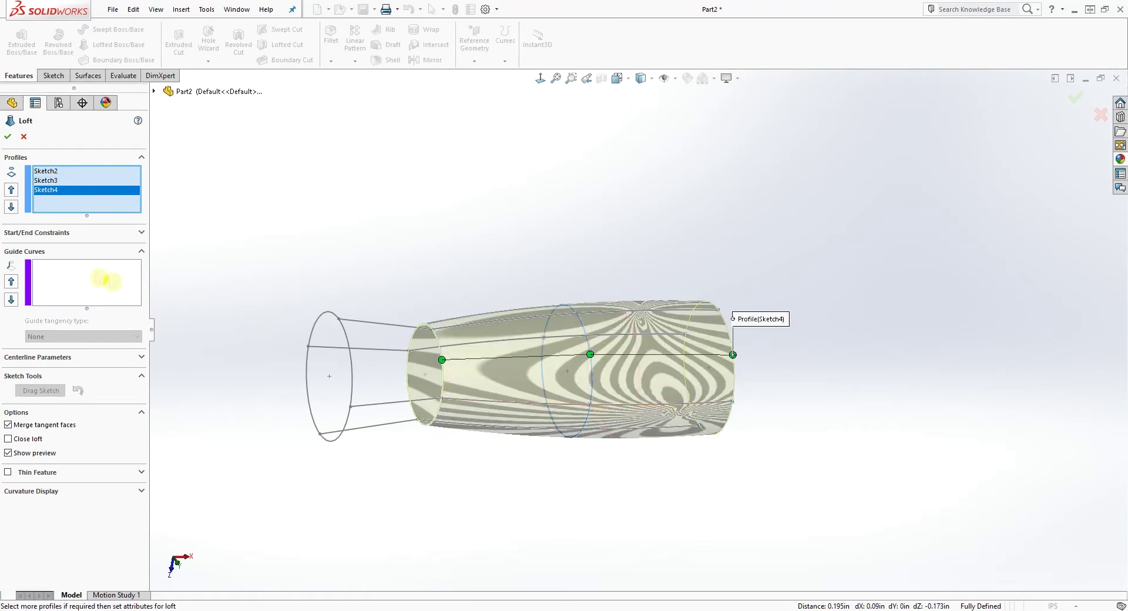
Step: Add Sketch7 and Sketch6 as guide curves of the loft
click(85, 279)
middle_drag(682, 461, 591, 405)
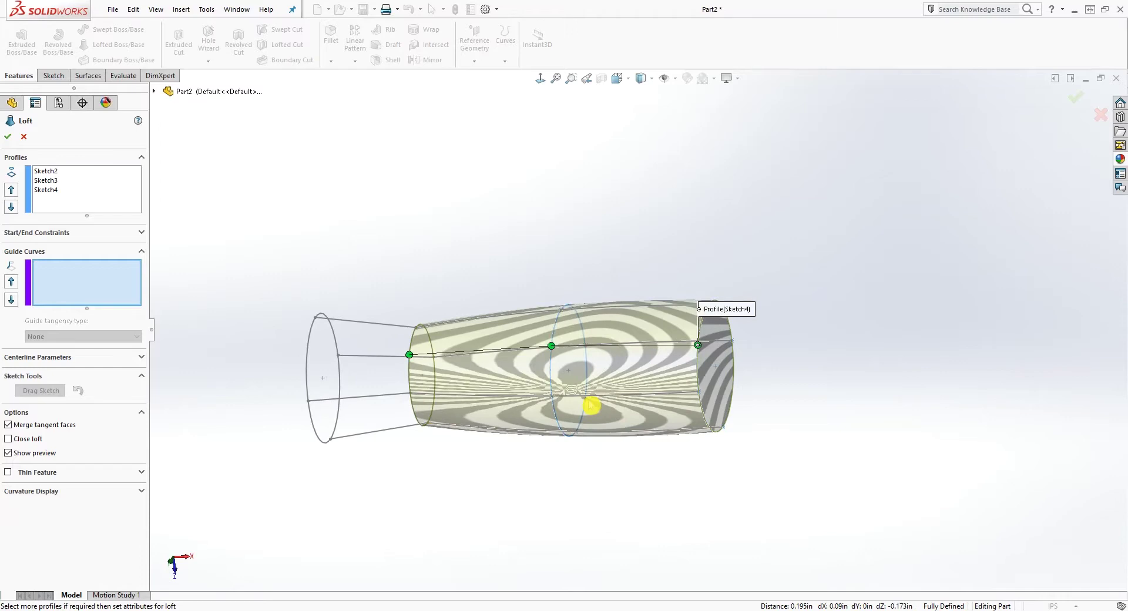
click(501, 323)
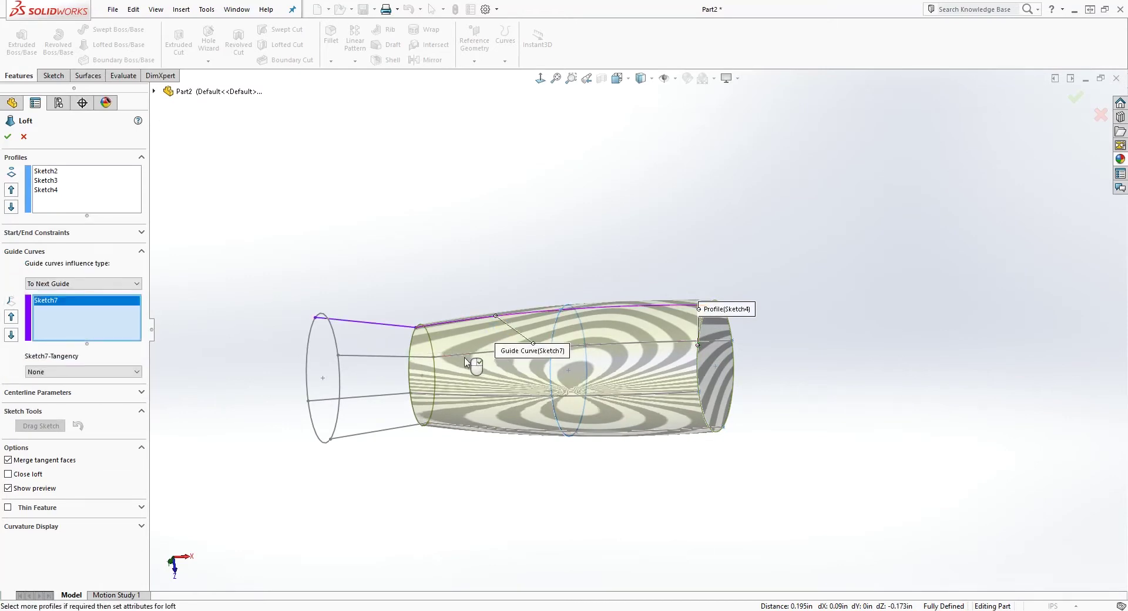
click(468, 355)
Step: Add the remaining splines, Sketch8 and Sketch5, as guide curves and create the loft
mouse_move(500, 395)
middle_down()
mouse_move(463, 456)
mouse_move(459, 445)
middle_up()
click(155, 93)
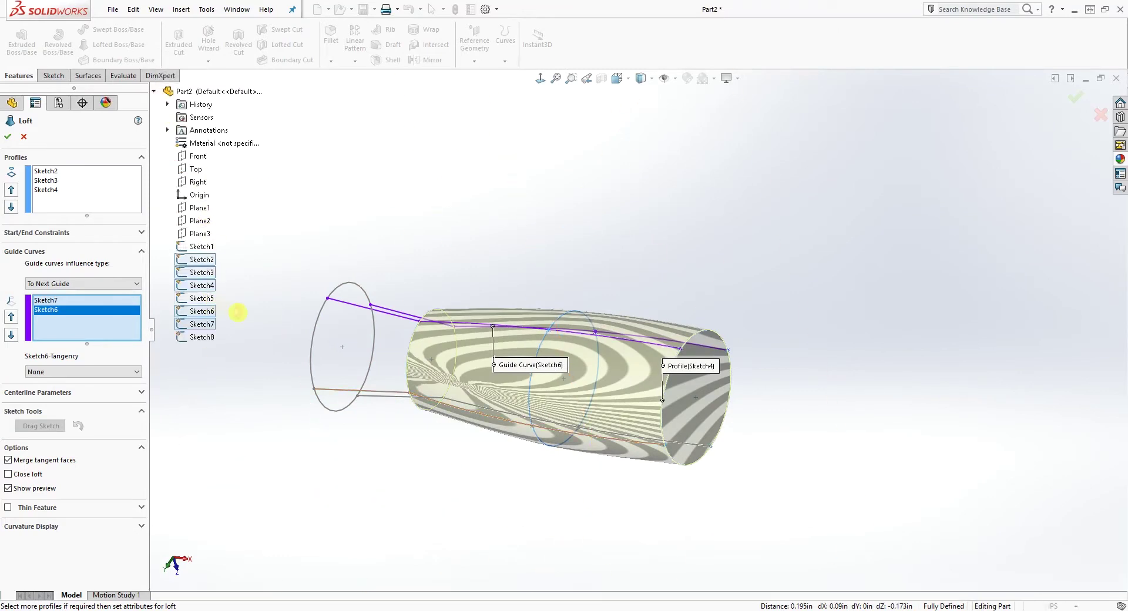
mouse_move(541, 441)
middle_down()
mouse_move(601, 564)
mouse_move(578, 540)
middle_up()
mouse_move(611, 376)
middle_down()
mouse_move(517, 395)
mouse_move(518, 413)
mouse_move(417, 383)
middle_up()
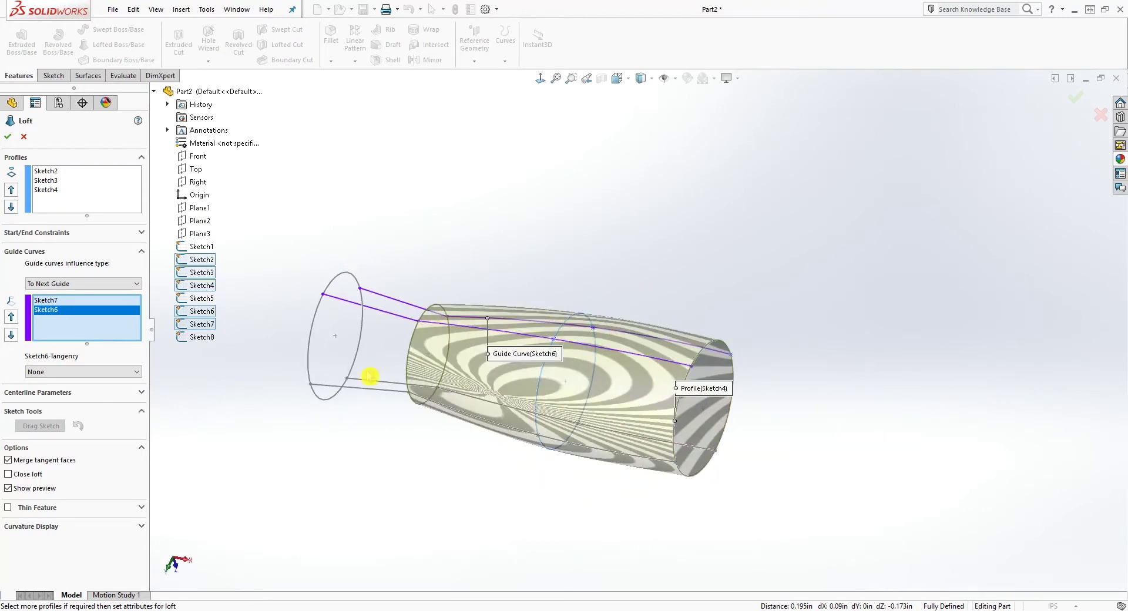
mouse_move(501, 407)
middle_down()
mouse_move(457, 456)
mouse_move(468, 479)
middle_up()
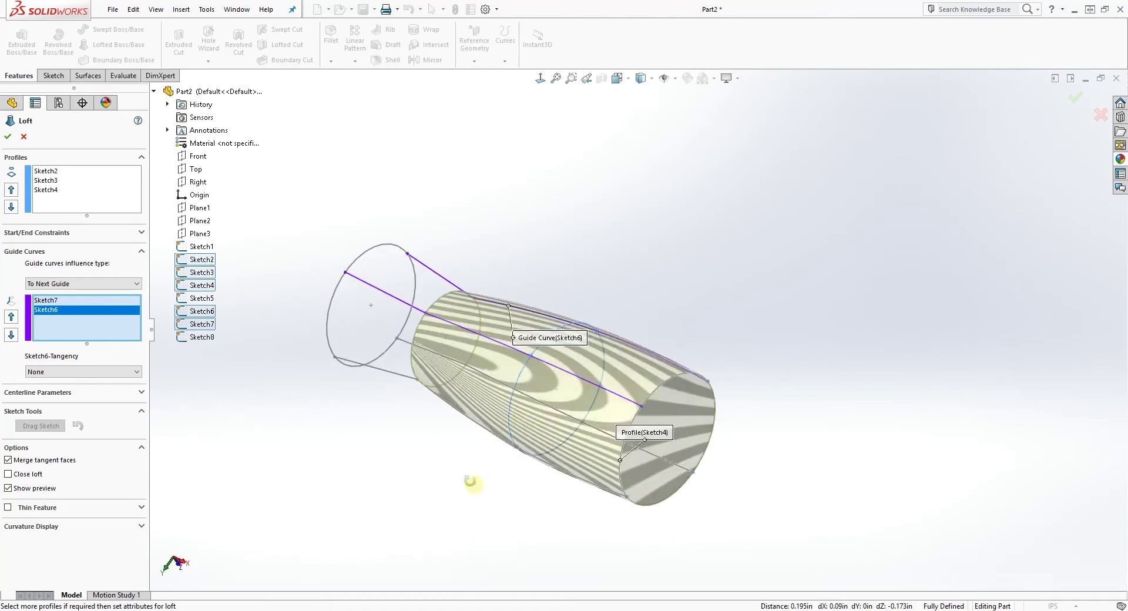
click(547, 410)
mouse_move(547, 409)
middle_down()
mouse_move(517, 406)
mouse_move(497, 470)
mouse_move(553, 498)
mouse_move(450, 447)
middle_up()
click(471, 421)
click(8, 139)
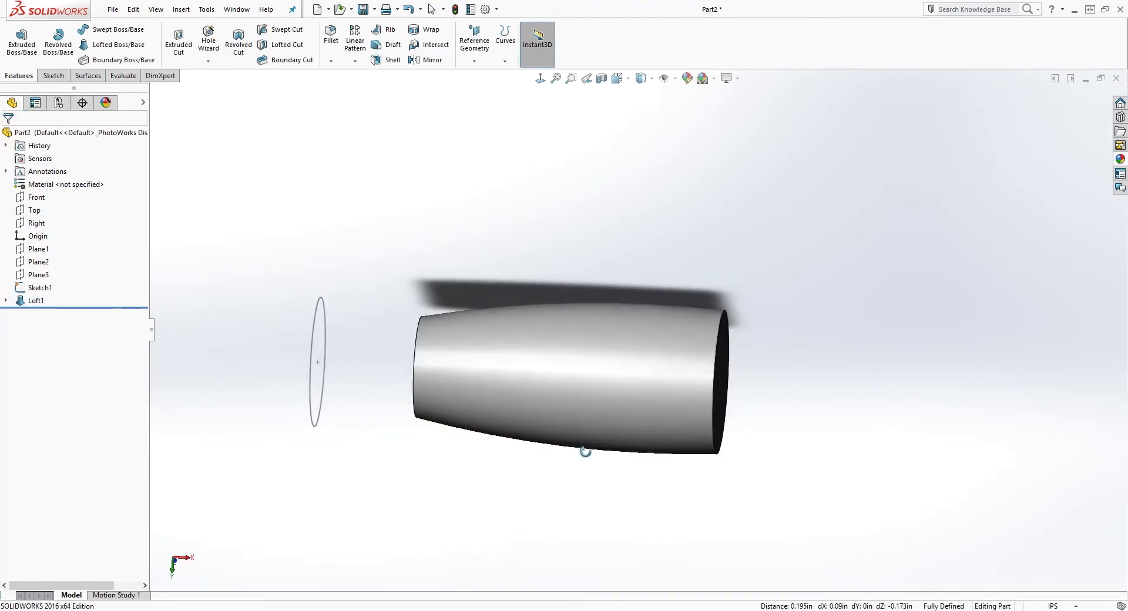
Step: Expand Loft1 and show its guide sketches Sketch7, Sketch6, Sketch8 and Sketch5
click(7, 301)
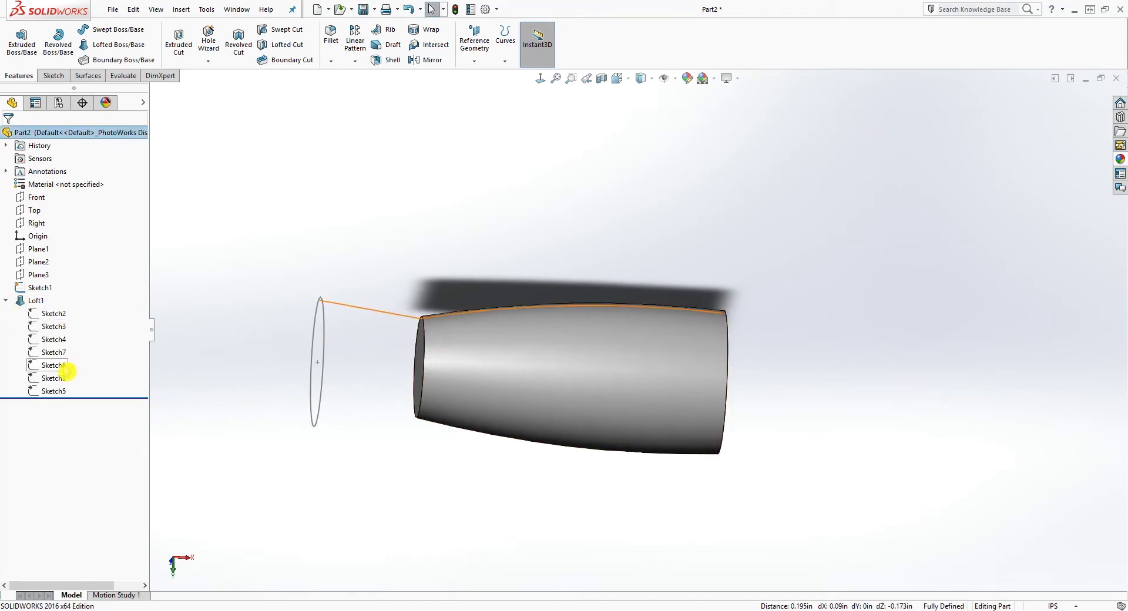
right_click(61, 352)
click(72, 333)
right_click(48, 365)
click(57, 347)
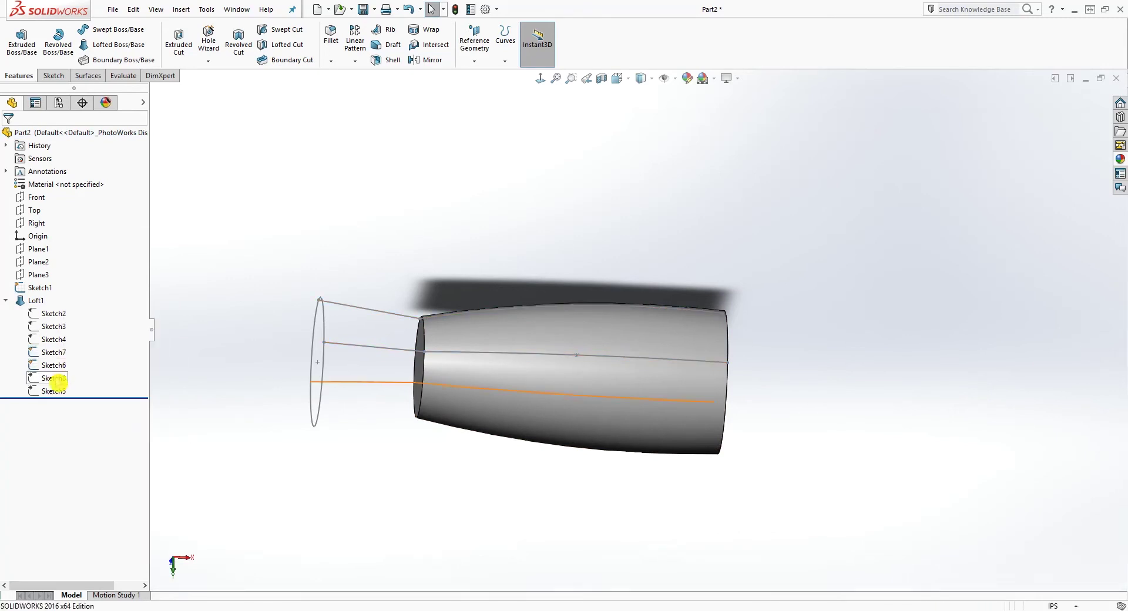
right_click(55, 378)
click(66, 361)
right_click(56, 390)
click(66, 366)
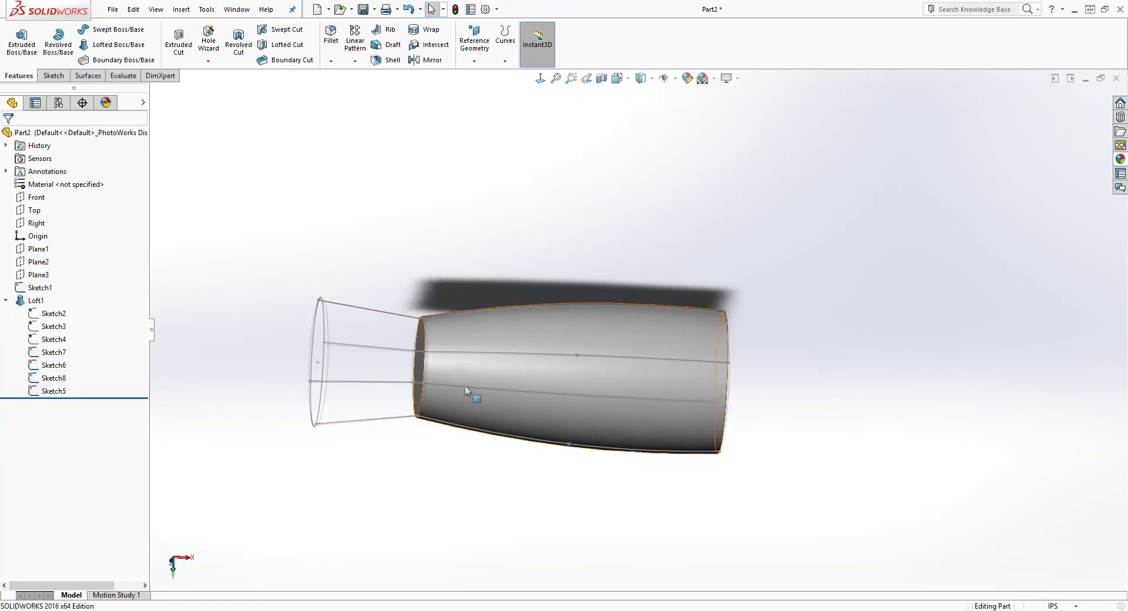
Step: Start a Lofted Boss/Base with the first loft's small end face and the Sketch1 circle as profiles
middle_drag(464, 385, 467, 416)
click(410, 338)
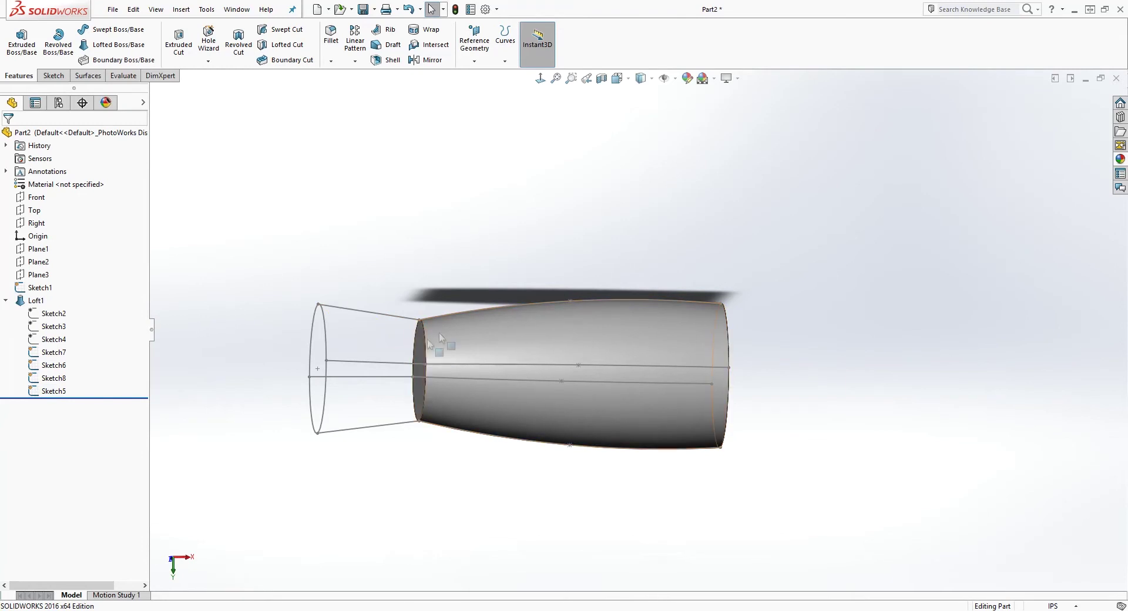
middle_drag(395, 346, 486, 382)
scroll(404, 339, down, 2)
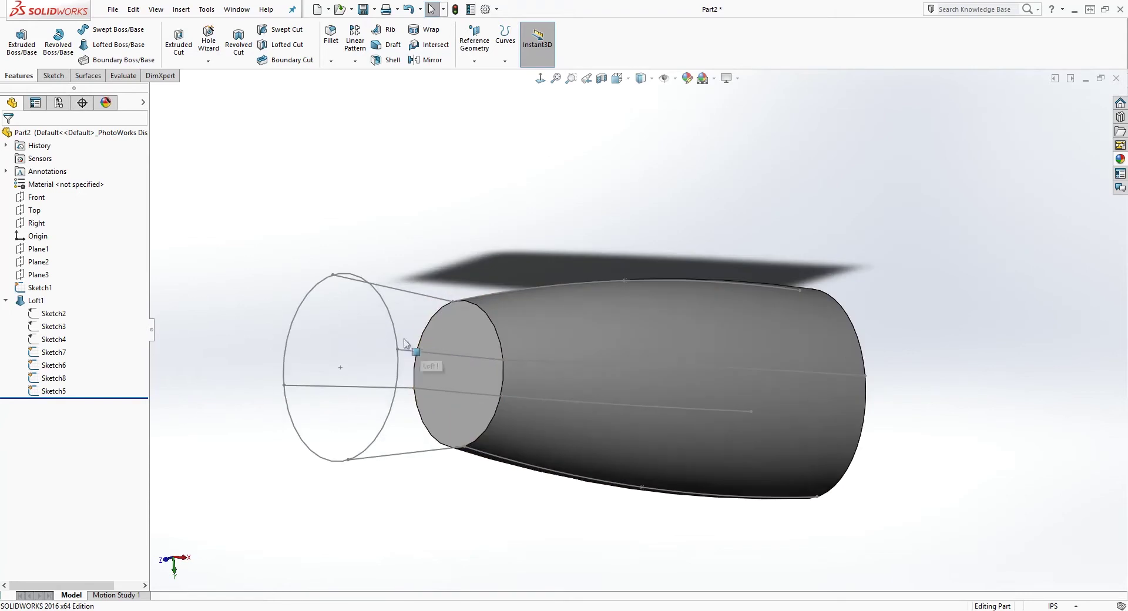
click(53, 76)
click(24, 76)
click(118, 45)
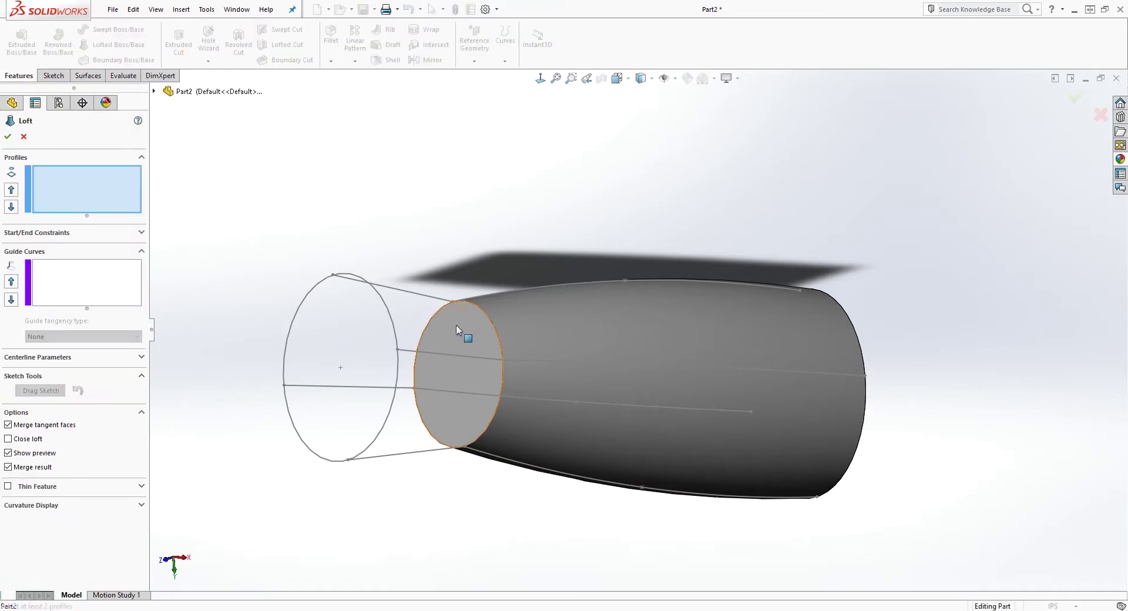
click(456, 326)
middle_drag(516, 470, 474, 479)
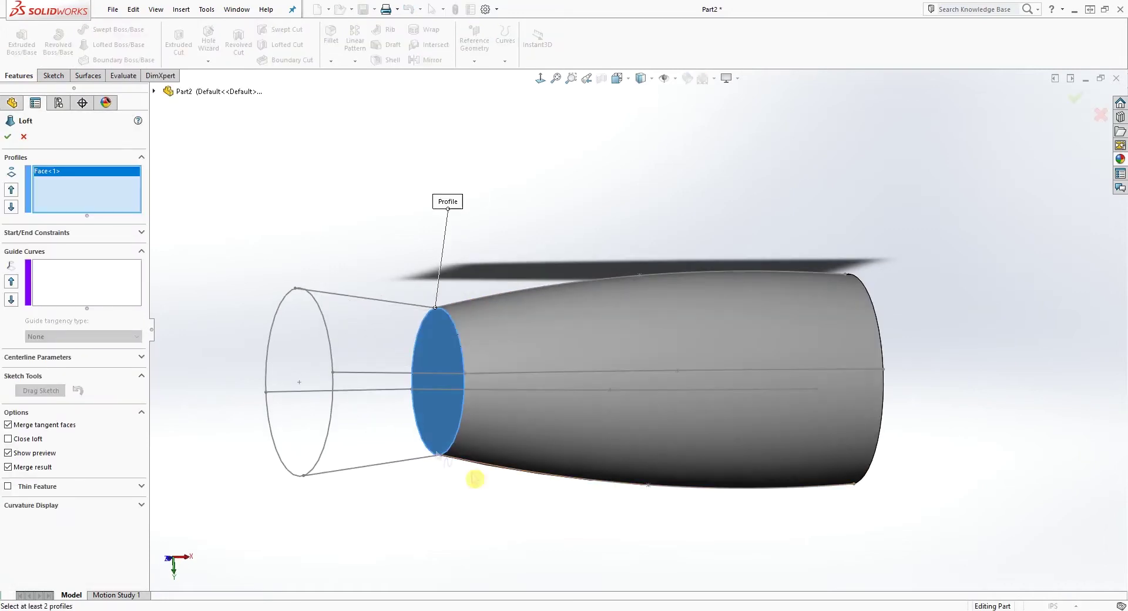
click(325, 325)
mouse_move(442, 498)
middle_down()
mouse_move(421, 464)
mouse_move(428, 488)
middle_up()
Step: Add Sketch6, Sketch5, Sketch7 and Sketch8 as guide curves and create the second loft
click(101, 282)
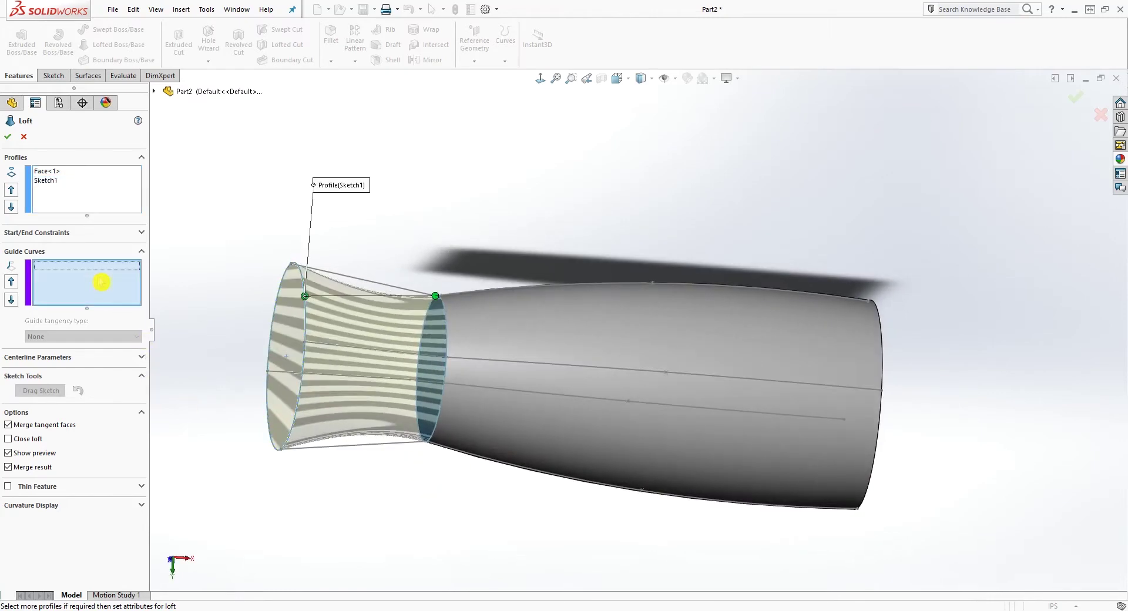
click(393, 293)
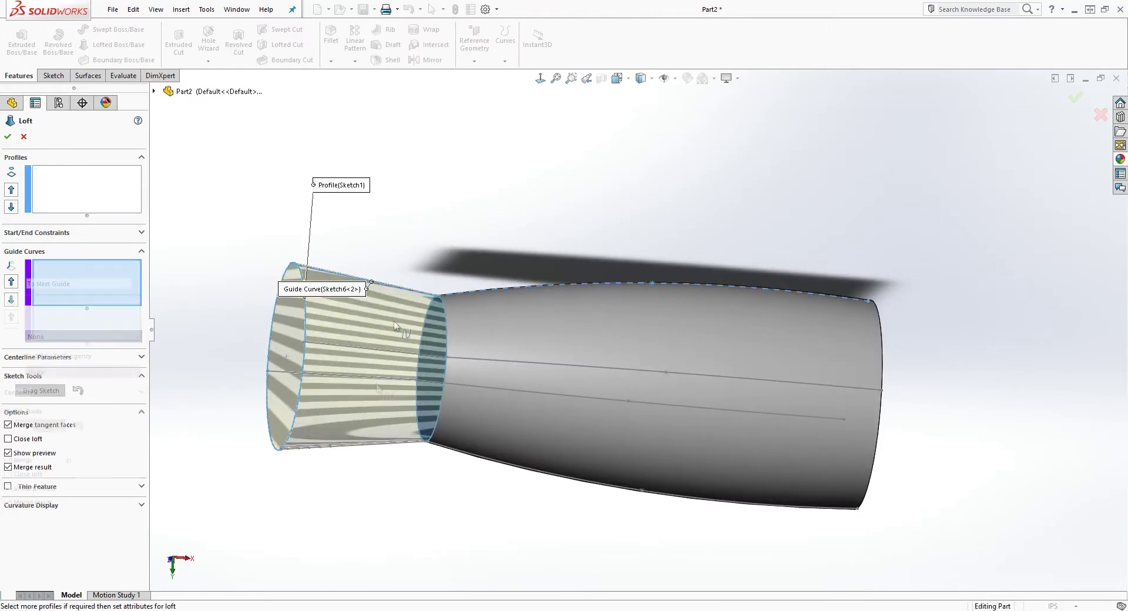
click(356, 448)
mouse_move(357, 448)
middle_down()
mouse_move(361, 518)
mouse_move(338, 410)
middle_up()
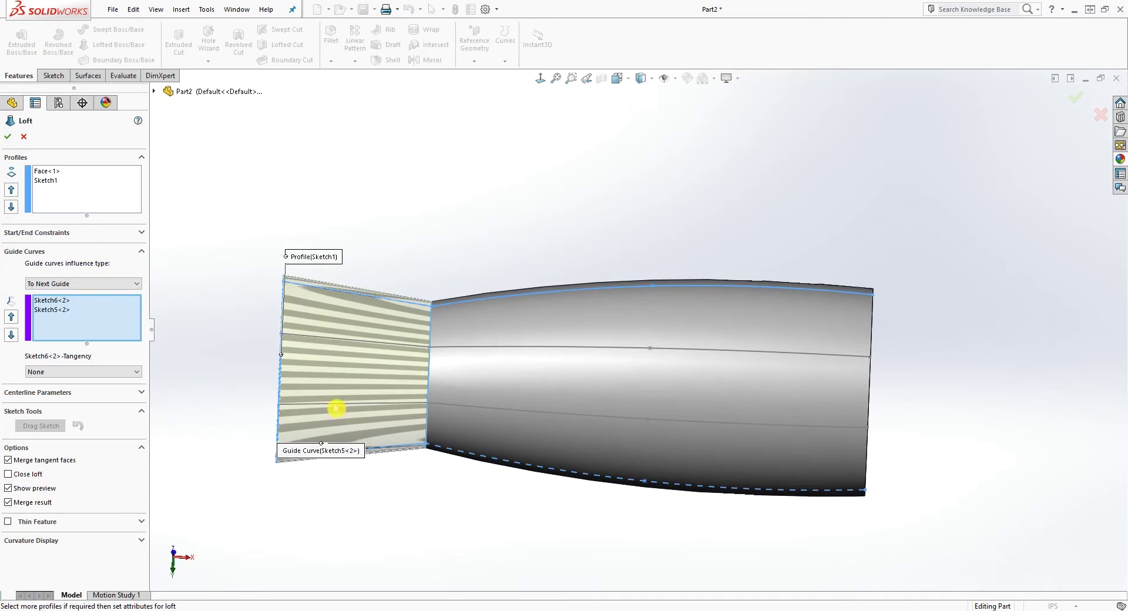
click(337, 405)
click(366, 346)
mouse_move(370, 352)
middle_down()
mouse_move(342, 446)
mouse_move(360, 471)
mouse_move(372, 458)
mouse_move(247, 345)
mouse_move(308, 374)
middle_up()
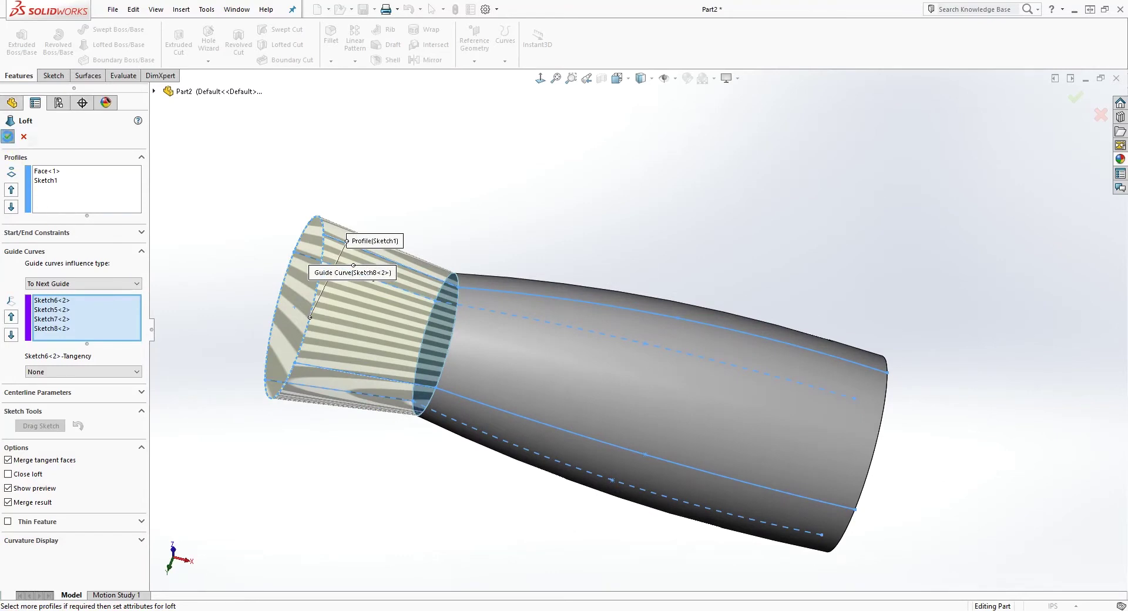
key(Return)
Step: Hide the guide sketches Sketch7, Sketch6, Sketch8 and Sketch5 under Loft1
middle_drag(643, 250, 520, 287)
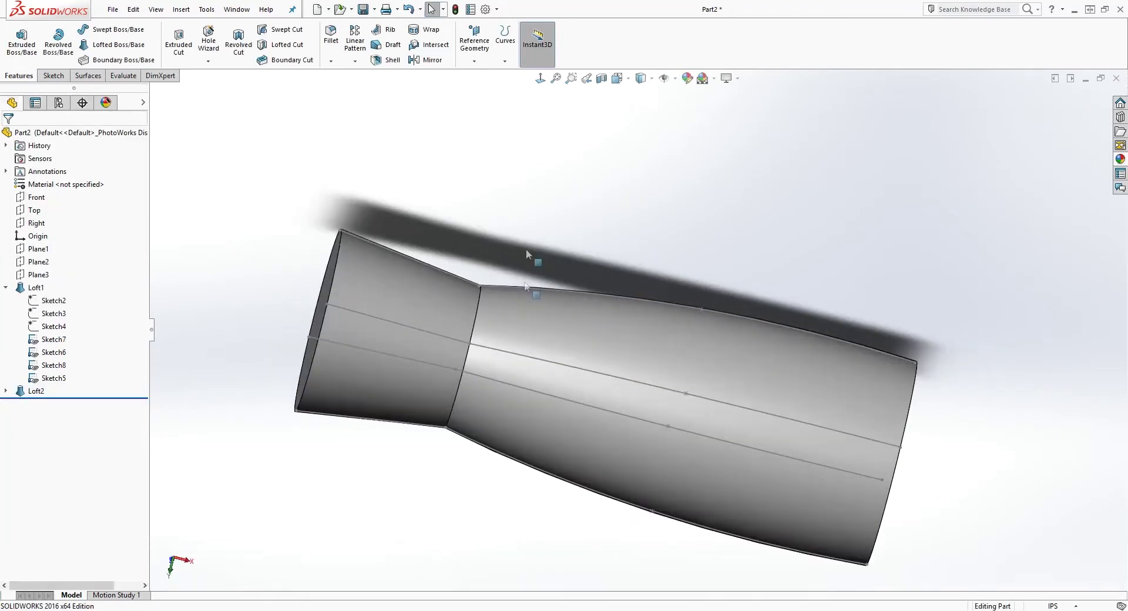
right_click(45, 342)
click(57, 327)
right_click(56, 355)
click(67, 342)
right_click(56, 366)
click(66, 351)
right_click(63, 385)
click(390, 458)
Step: Fillet the edge where the two lofts meet at the neck with a 2 in radius
mouse_move(717, 547)
middle_down()
mouse_move(742, 508)
mouse_move(854, 498)
mouse_move(819, 455)
mouse_move(764, 435)
middle_up()
click(328, 34)
click(327, 245)
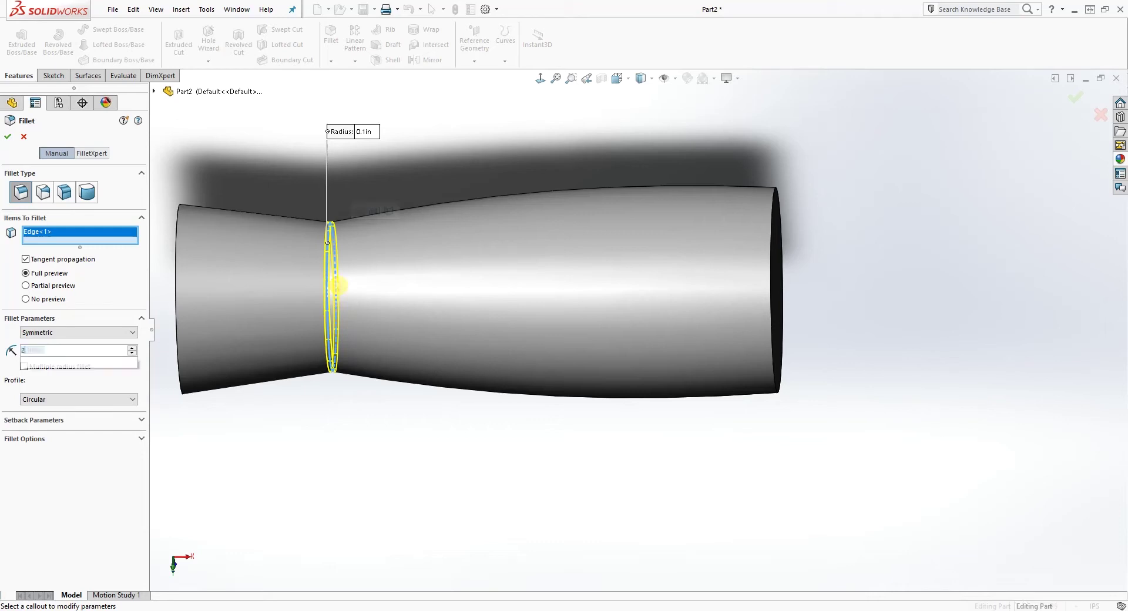
text(2)
key(Return)
click(9, 140)
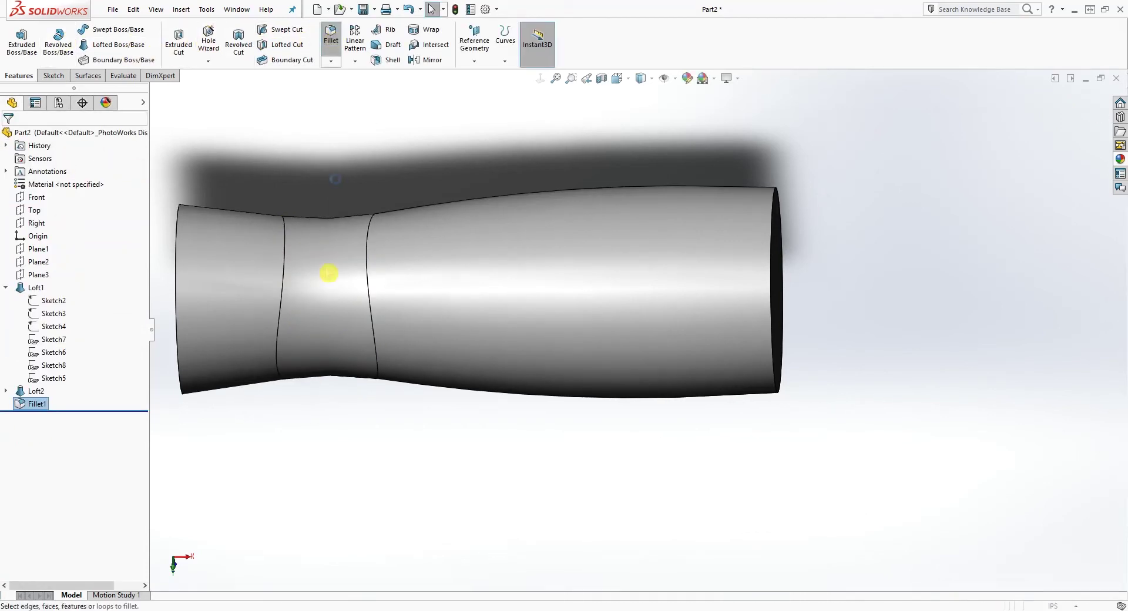
Step: Fillet the outer circular edge of the handle's flared end with a 0.05 in radius
middle_drag(193, 276, 249, 240)
click(296, 235)
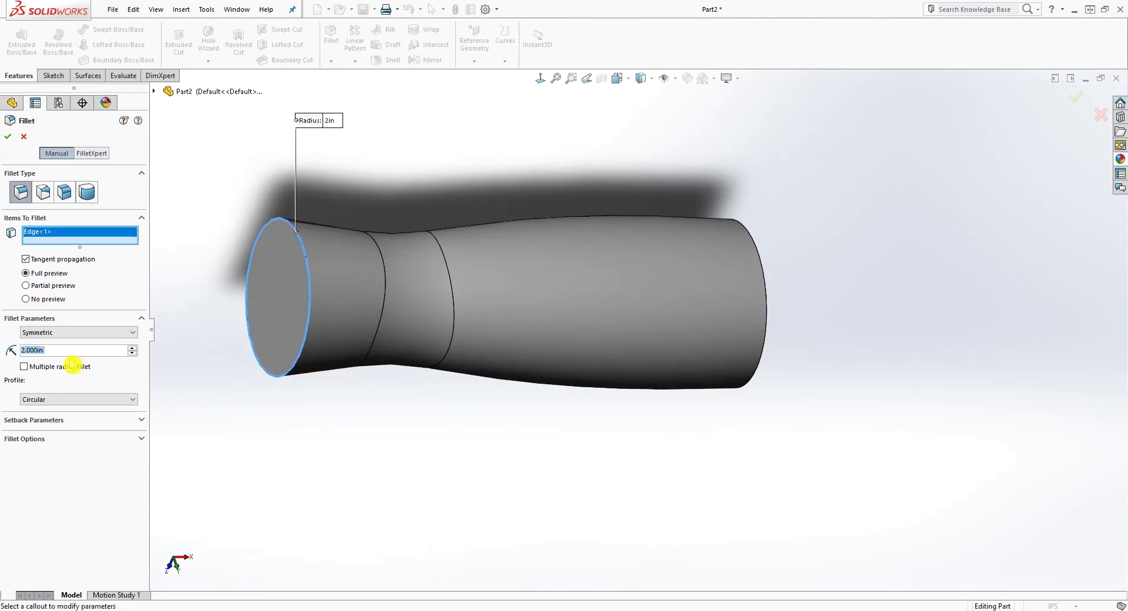
text(.05)
key(Return)
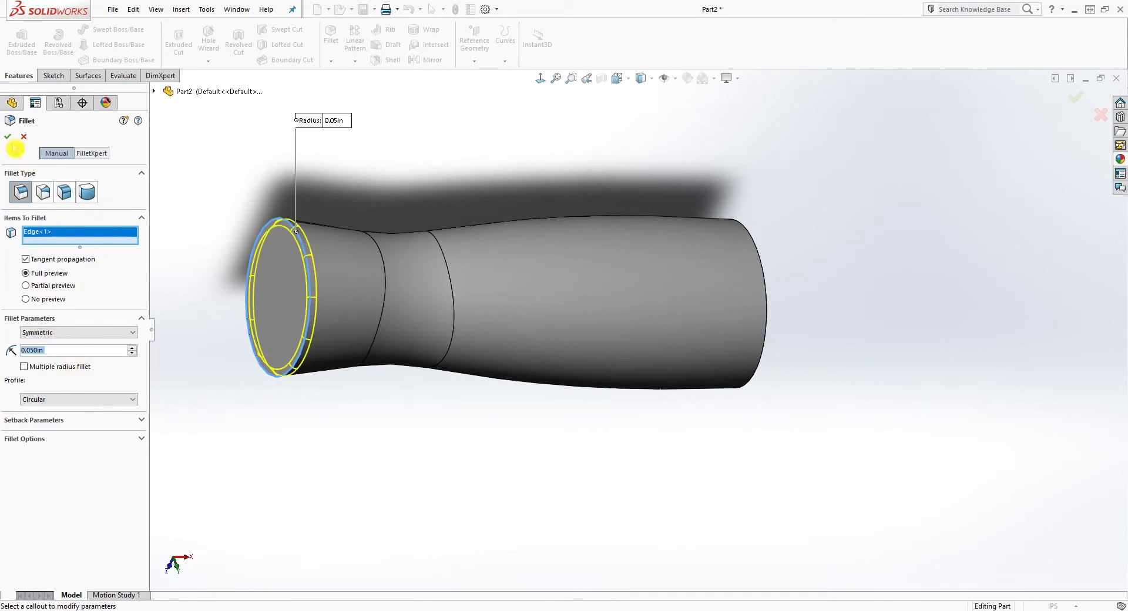
right_click(766, 342)
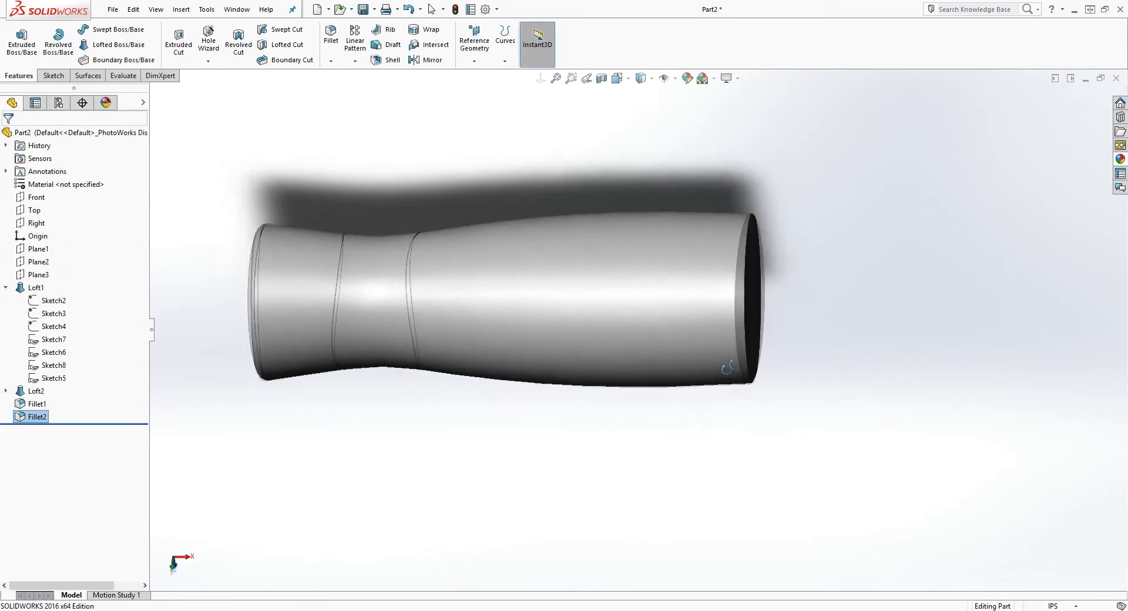
Step: Examine how the Front, Top and Right planes lie relative to the handle to choose a sketch plane
middle_drag(745, 383, 573, 137)
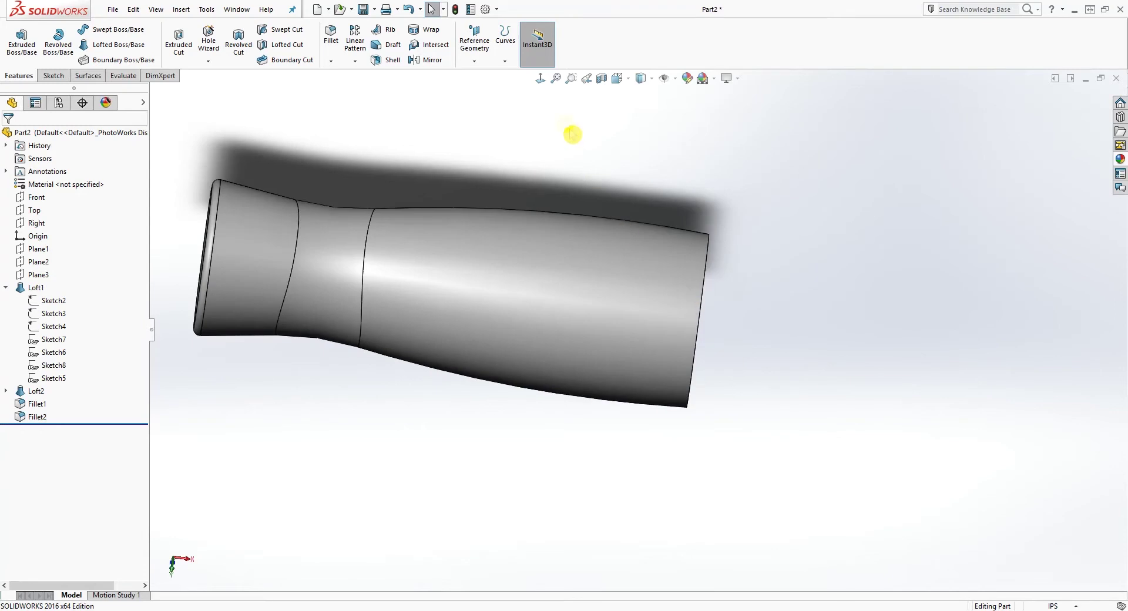
click(540, 78)
middle_drag(697, 331, 453, 292)
middle_drag(472, 400, 410, 408)
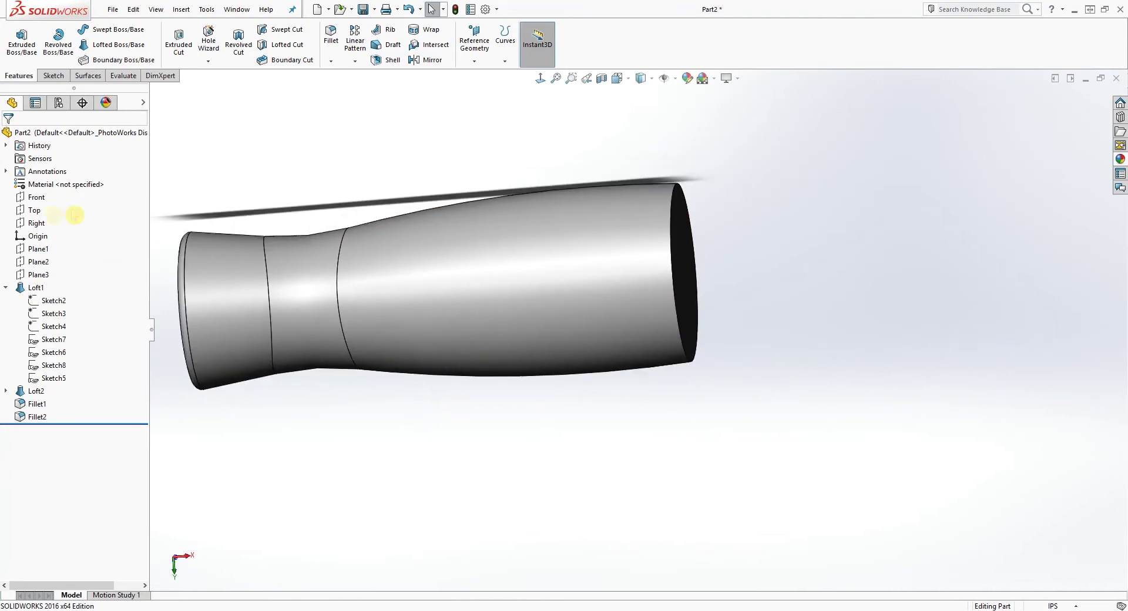
click(45, 197)
scroll(633, 402, up, 4)
middle_drag(633, 403, 703, 463)
click(35, 210)
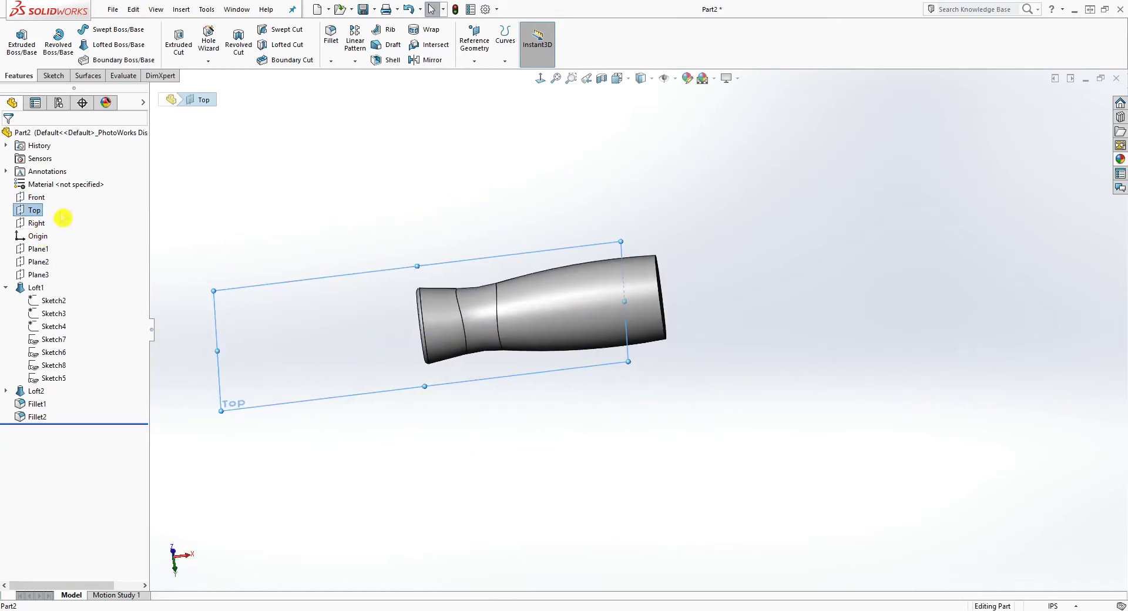
click(39, 226)
click(36, 197)
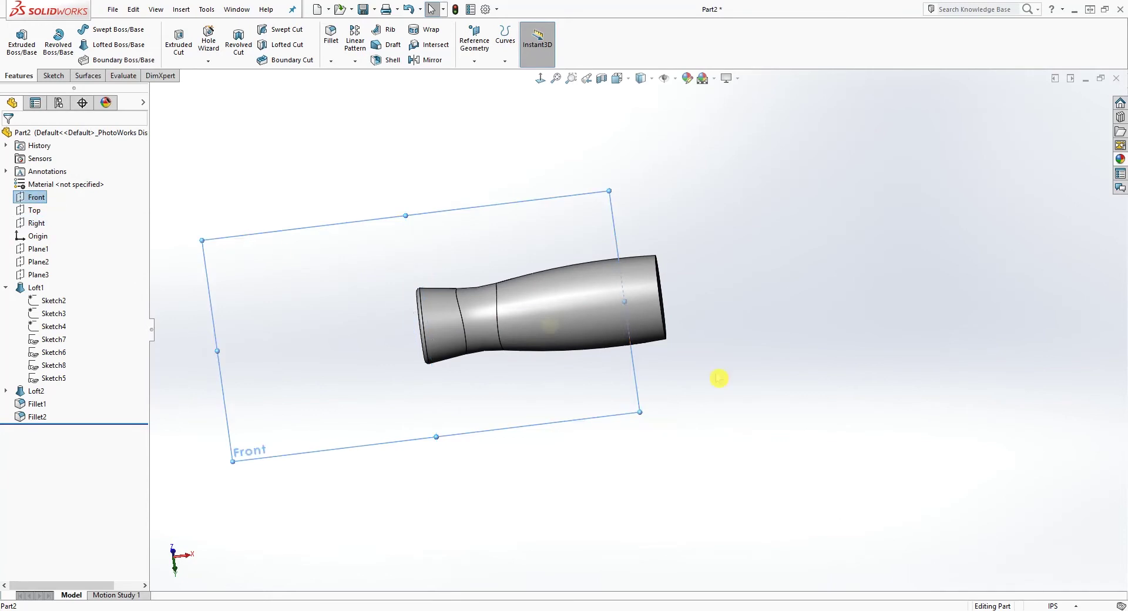
middle_drag(549, 323, 812, 393)
key(ctrl+8)
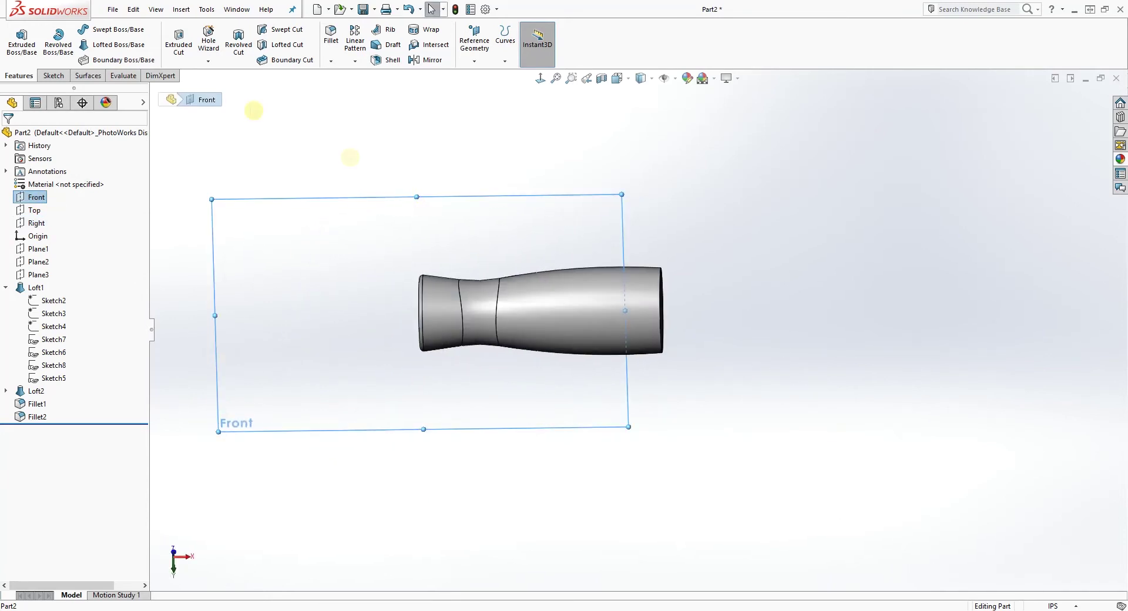
click(51, 76)
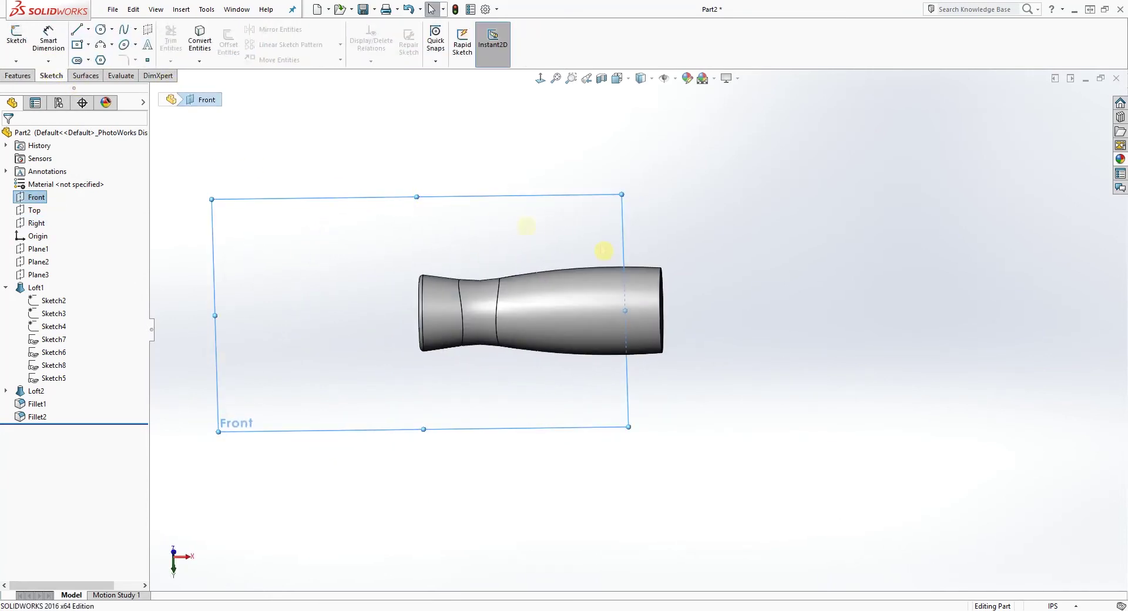
click(37, 210)
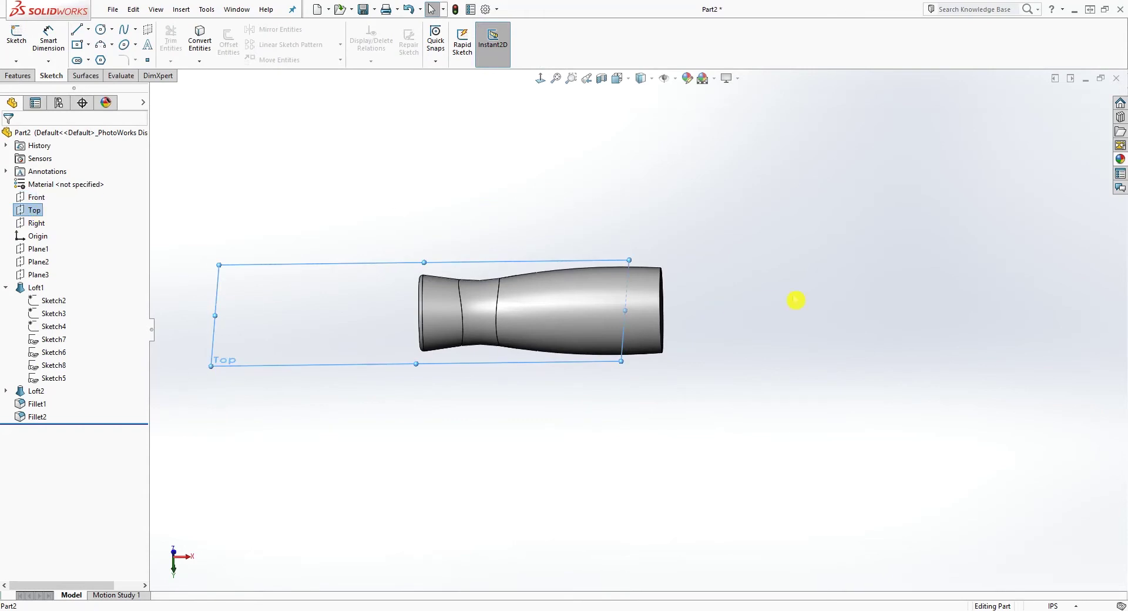
key(ctrl+8)
middle_drag(798, 403, 771, 395)
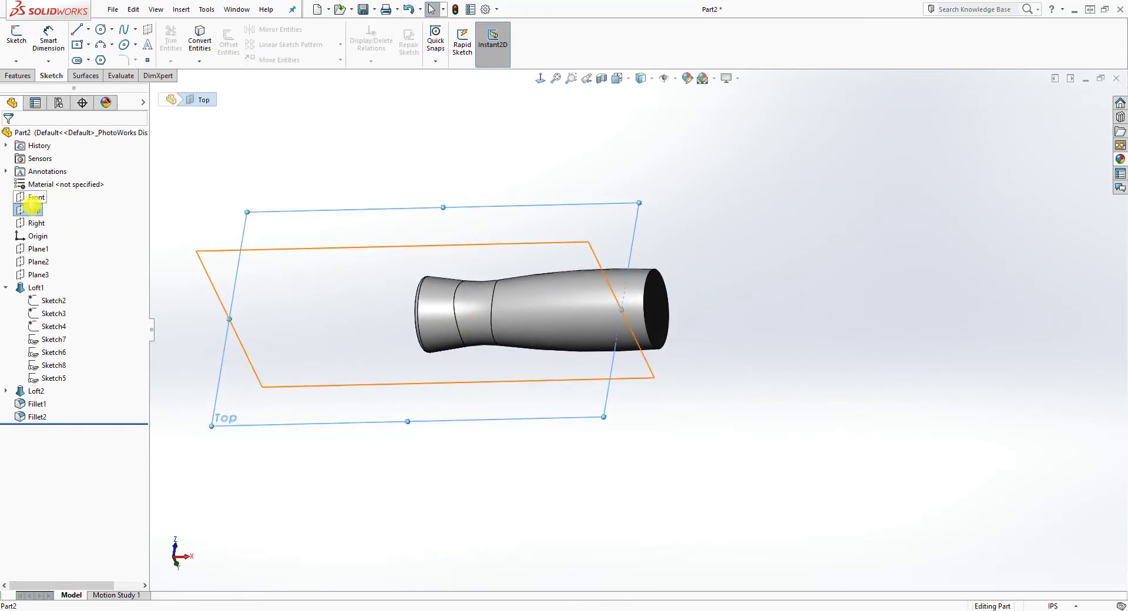
Step: Sketch a roughly semicircular three-point arc on the Front plane, joining both corners of the handle's large end and bulging outward
click(35, 198)
click(16, 34)
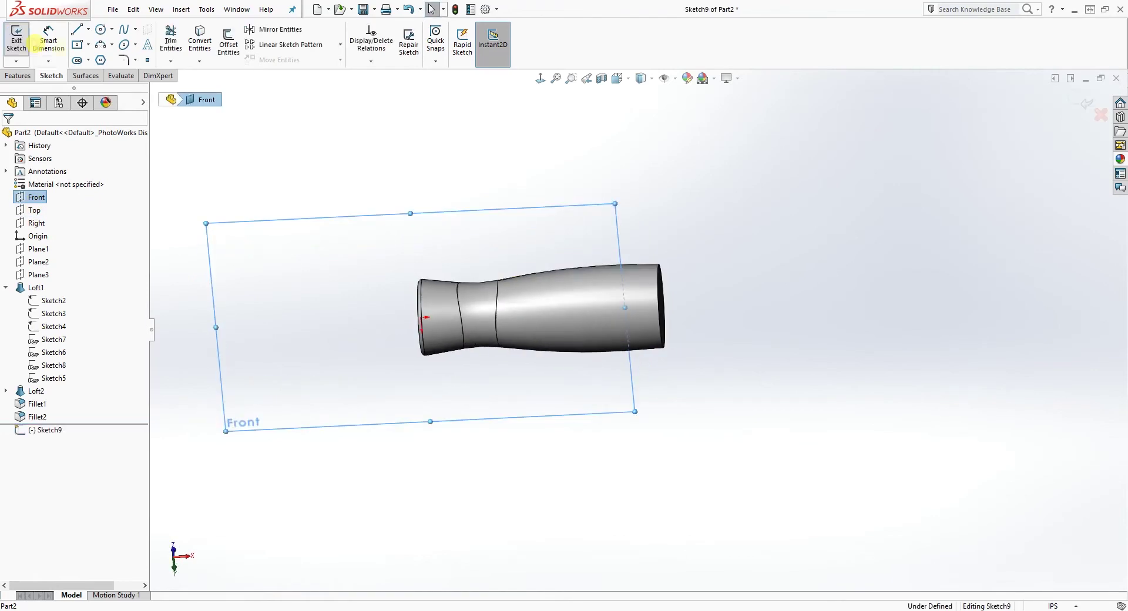
middle_drag(739, 266, 625, 214)
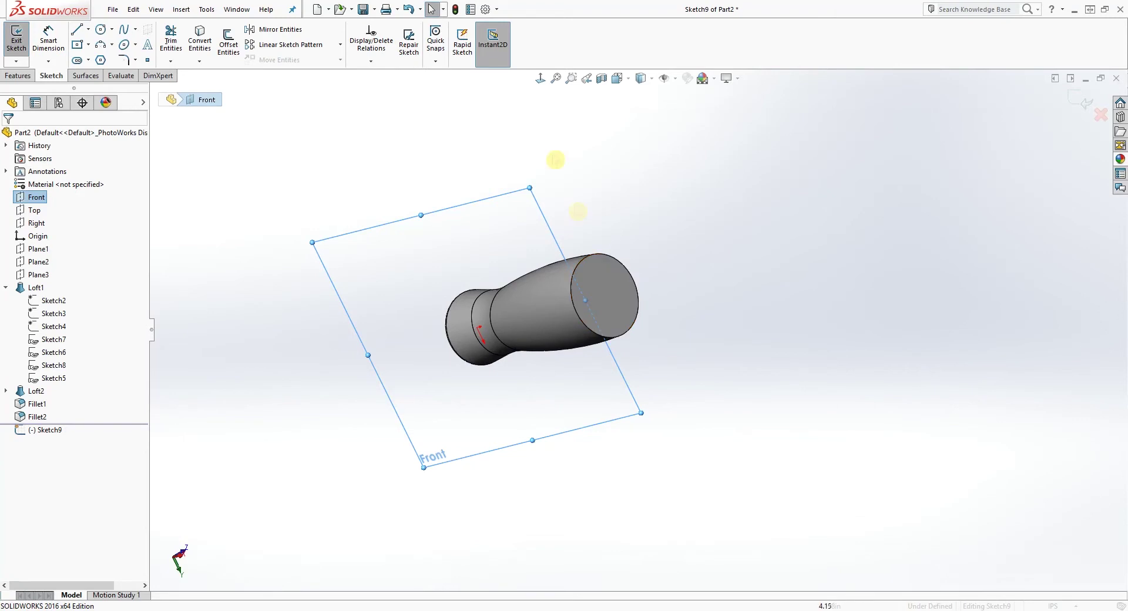
click(541, 78)
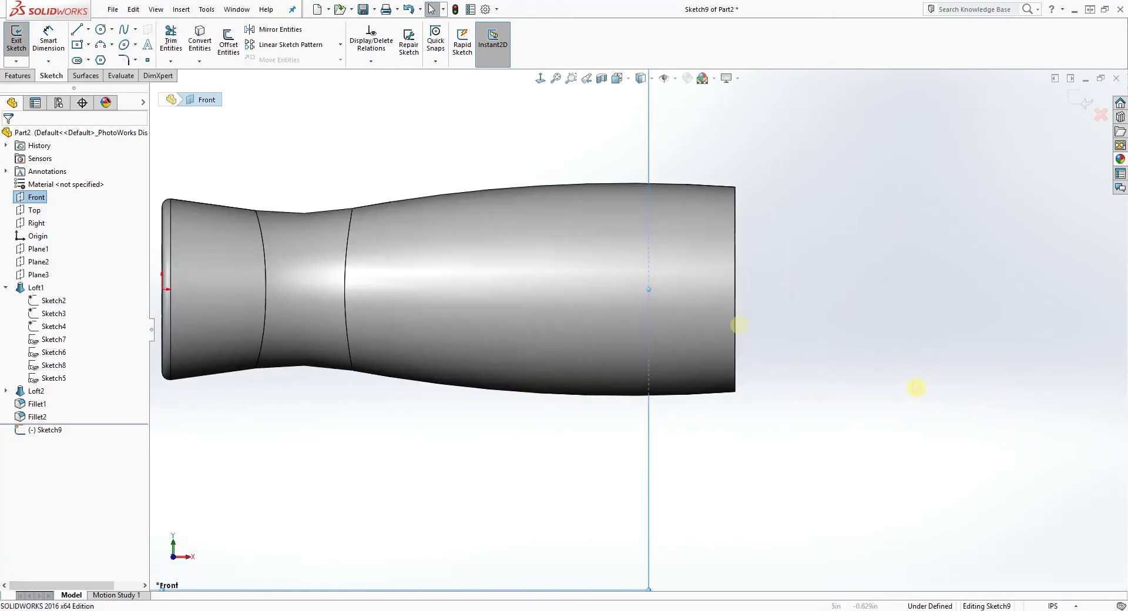
click(101, 46)
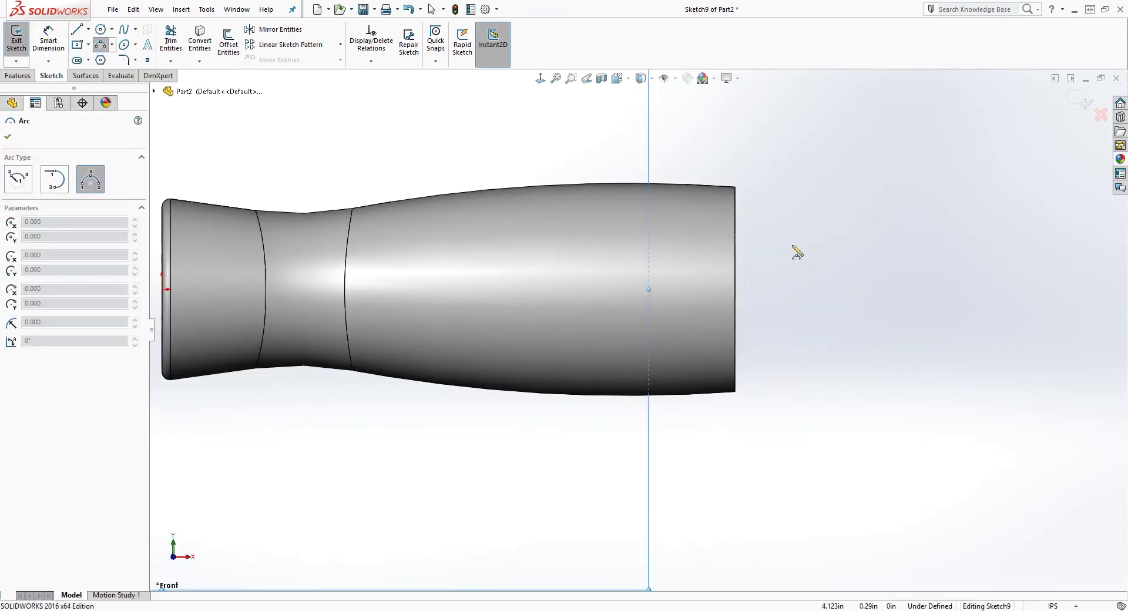
click(736, 186)
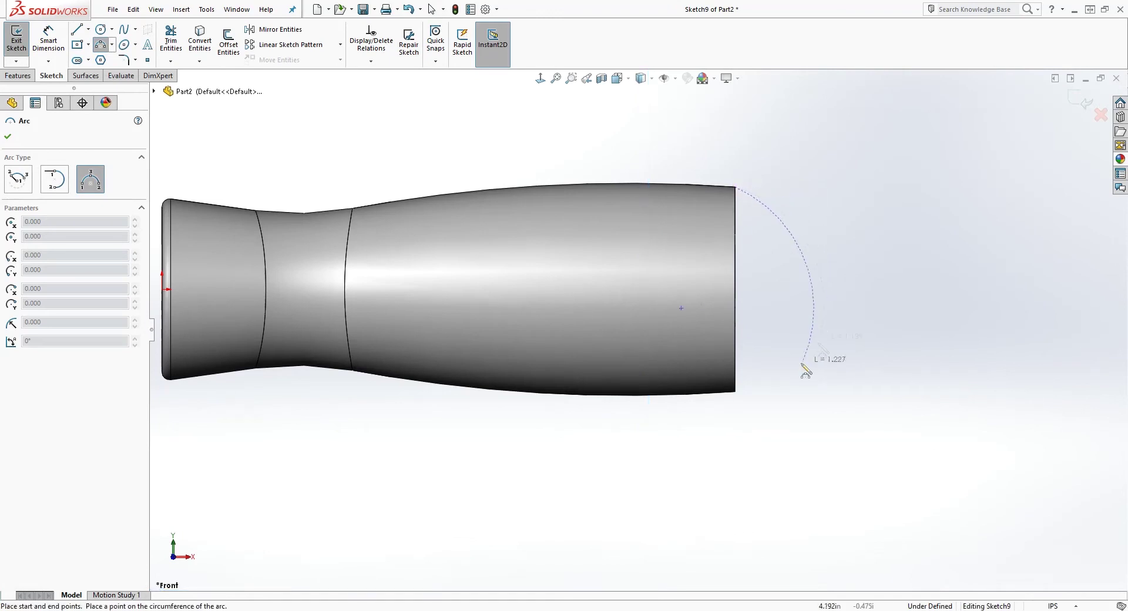
click(736, 391)
click(821, 366)
Step: Make the arc tangent to the handle's upper silhouette edge
key(Escape)
scroll(743, 194, down, 2)
click(754, 189)
ctrl+click(706, 184)
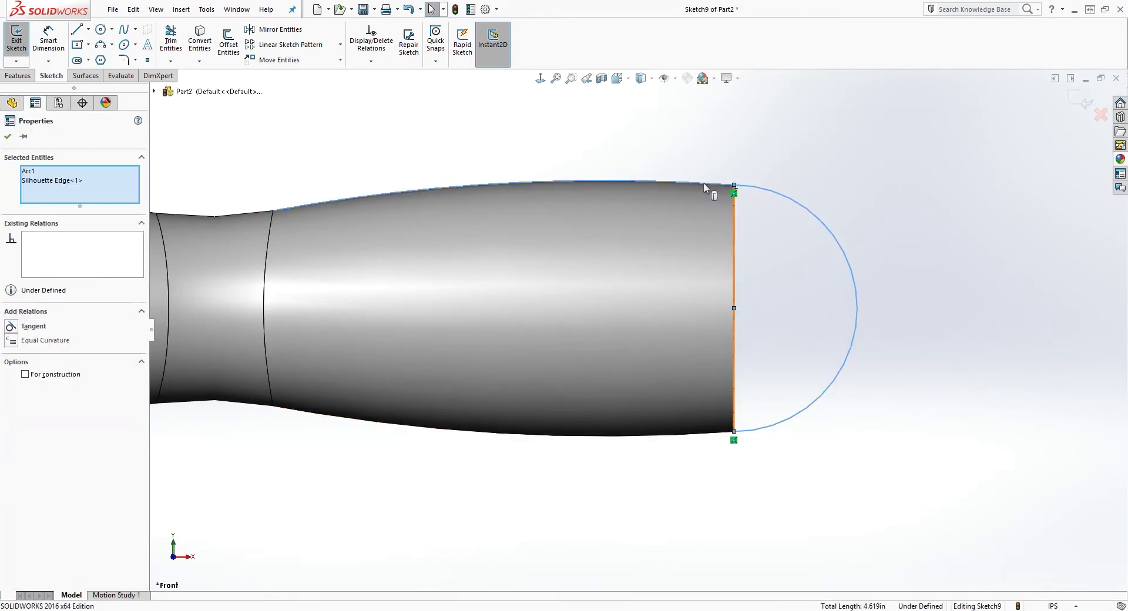
click(37, 324)
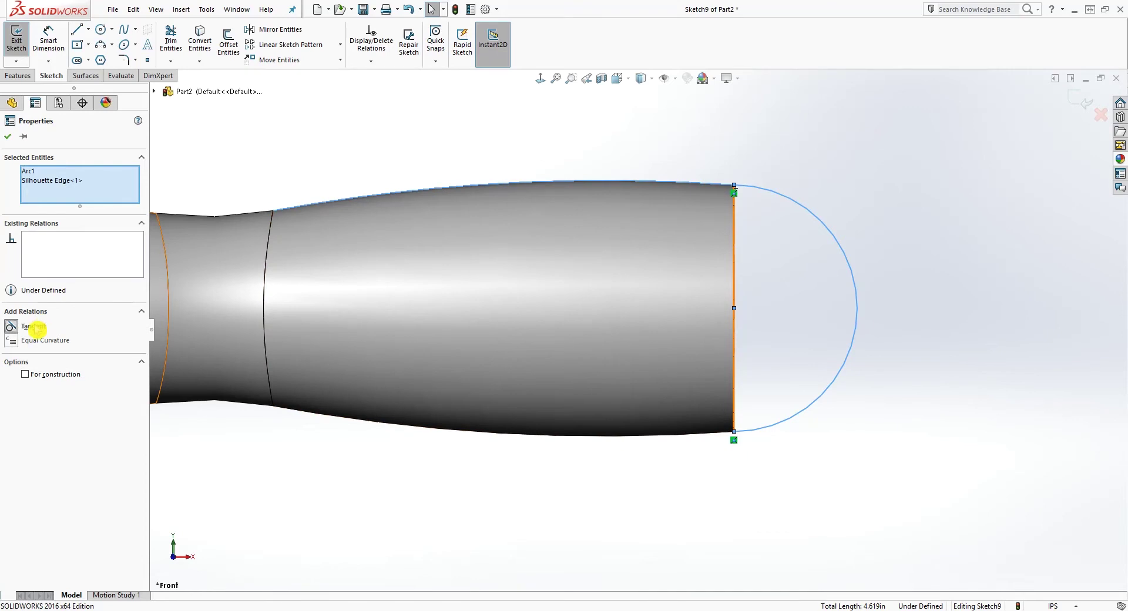
click(888, 311)
Step: Close the Front-plane arc profile with a vertical line joining its two endpoints, and finish the sketch
mouse_move(882, 410)
middle_down()
mouse_move(848, 412)
mouse_move(816, 359)
mouse_move(834, 377)
mouse_move(981, 314)
middle_up()
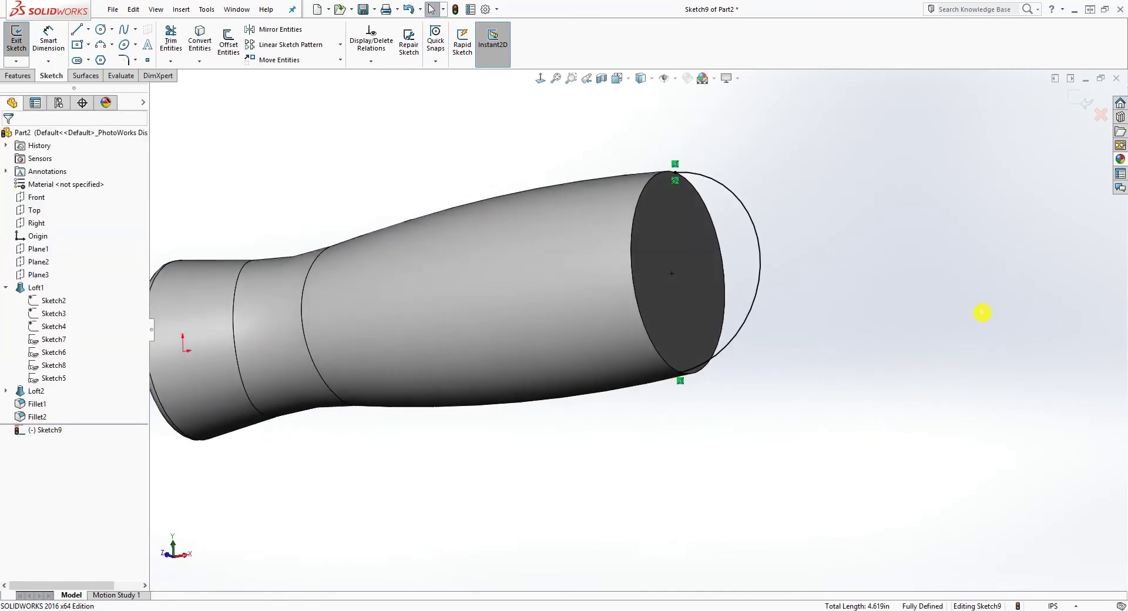
click(77, 30)
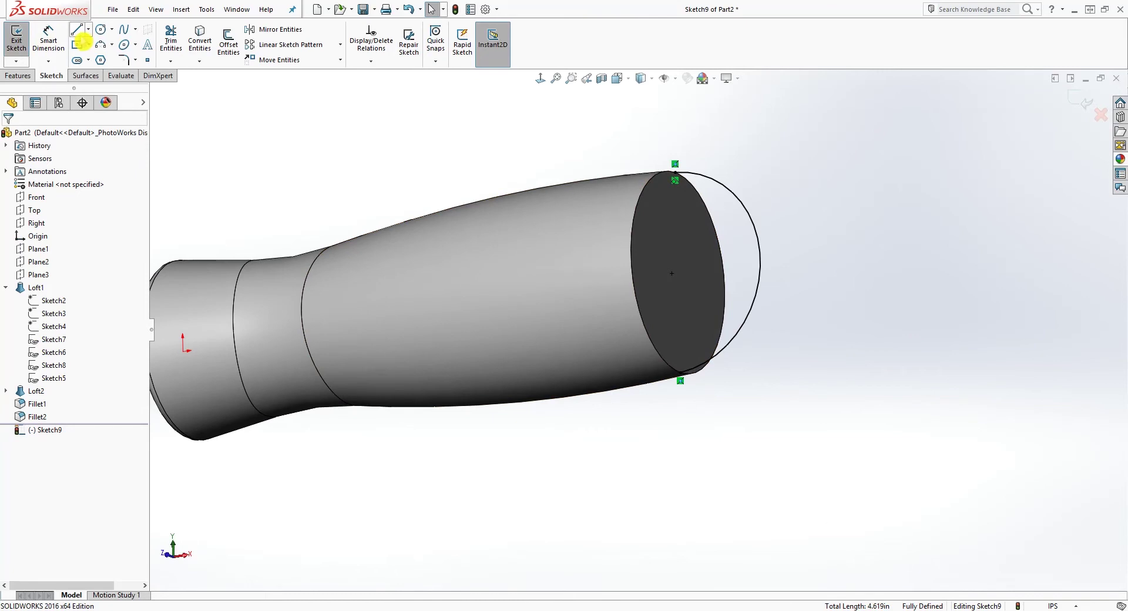
click(675, 176)
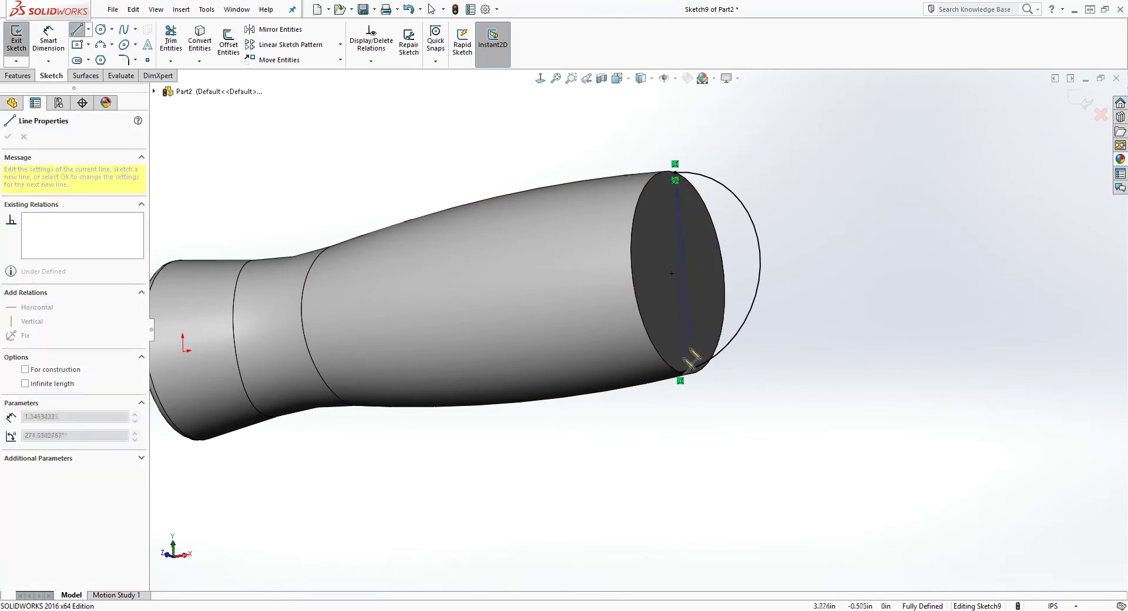
click(680, 375)
key(Escape)
middle_drag(823, 232, 793, 277)
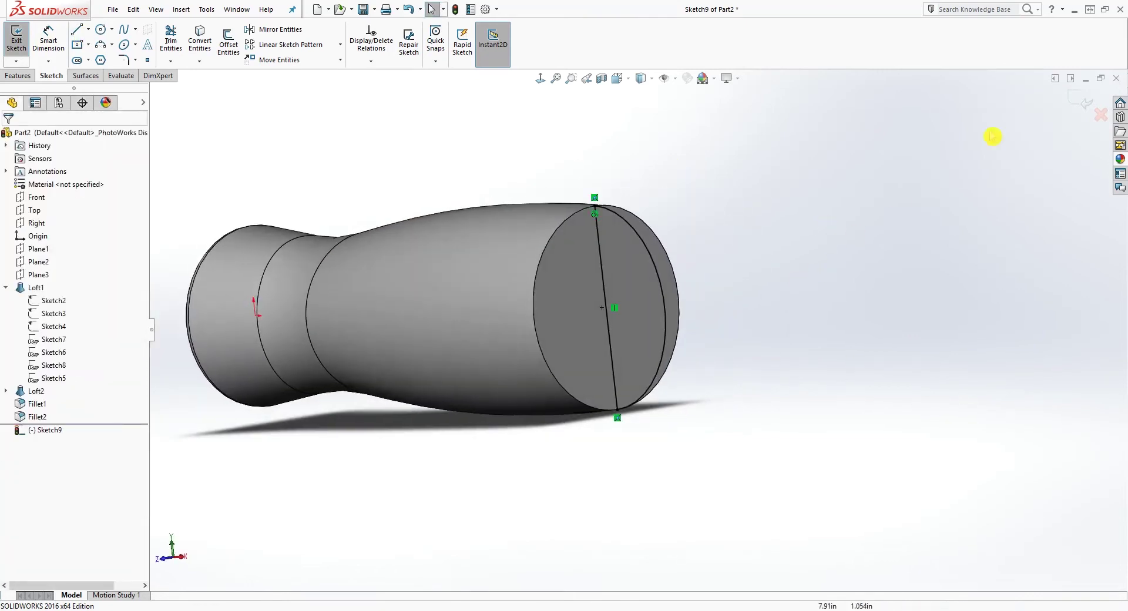
click(1083, 102)
Step: Start a sketch on the flat face of the handle's large end and convert the face's outline into sketch geometry
mouse_move(864, 221)
middle_down()
mouse_move(739, 345)
mouse_move(650, 305)
mouse_move(615, 263)
middle_up()
click(615, 265)
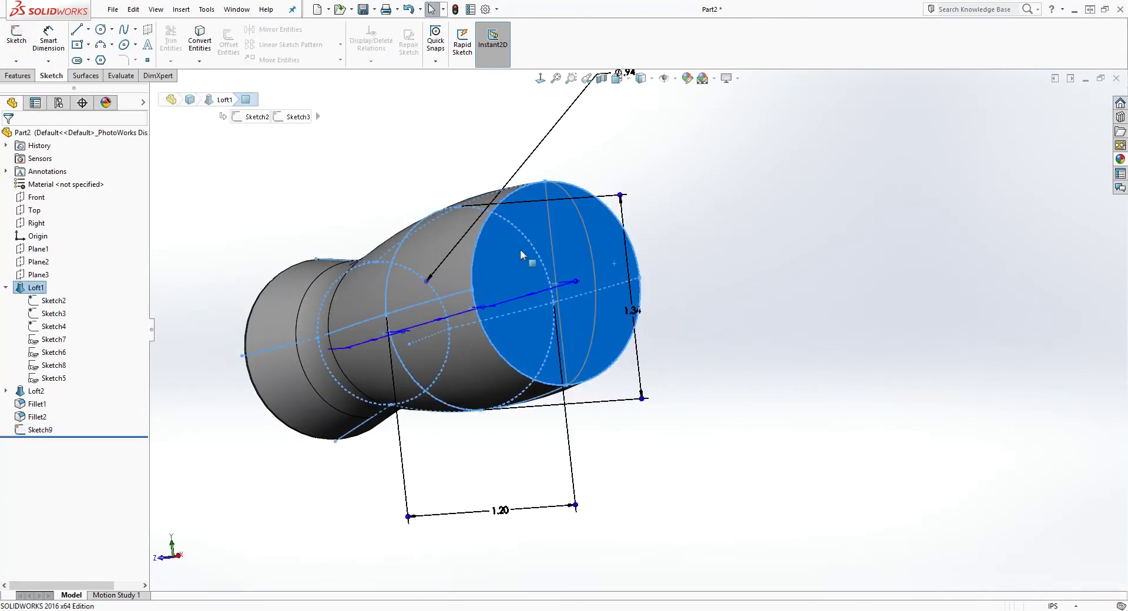
click(16, 36)
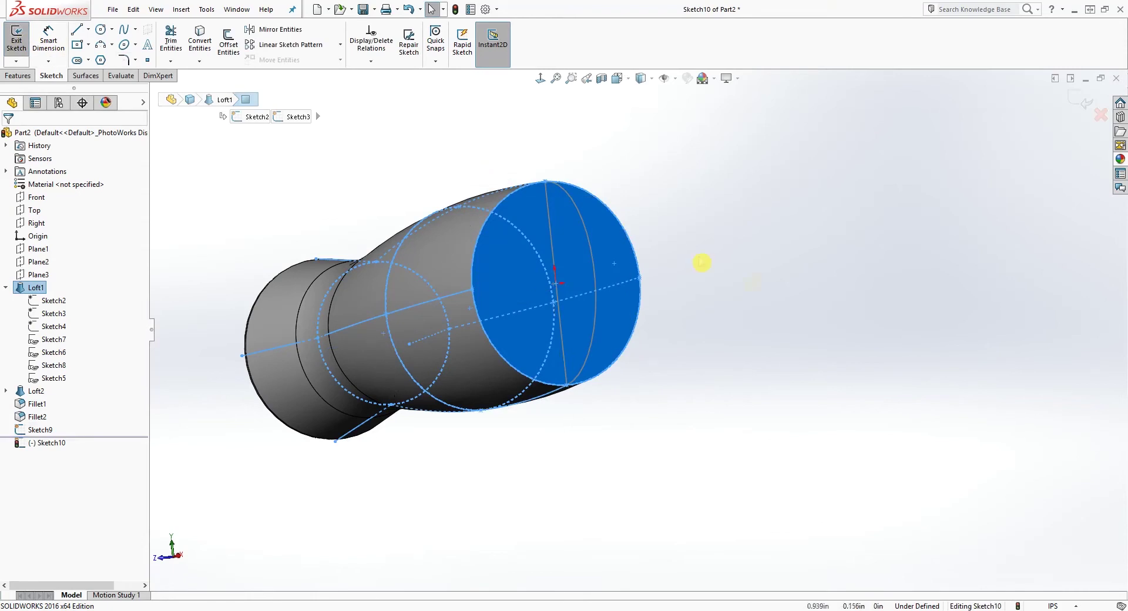
click(614, 252)
click(199, 46)
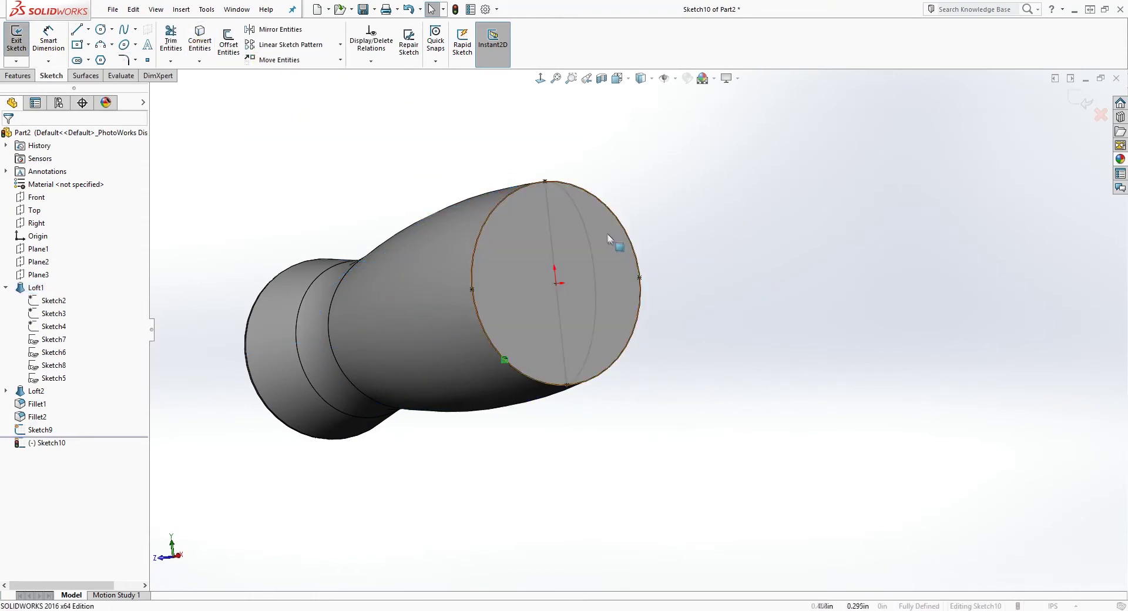
Step: Draw a vertical line across the converted outline from its top point to its bottom point
click(76, 30)
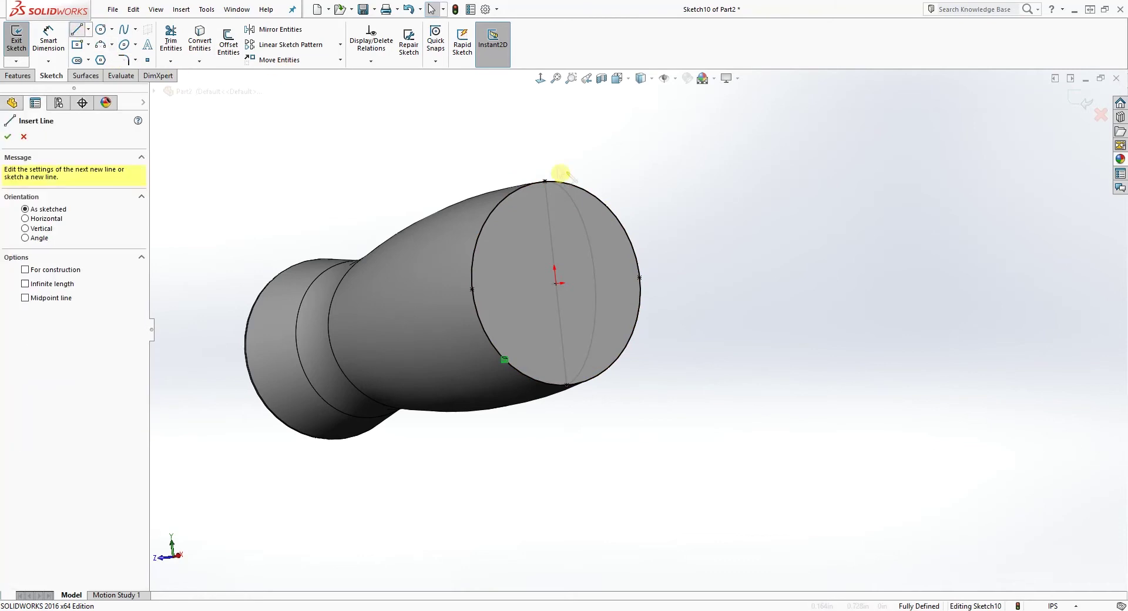
click(546, 182)
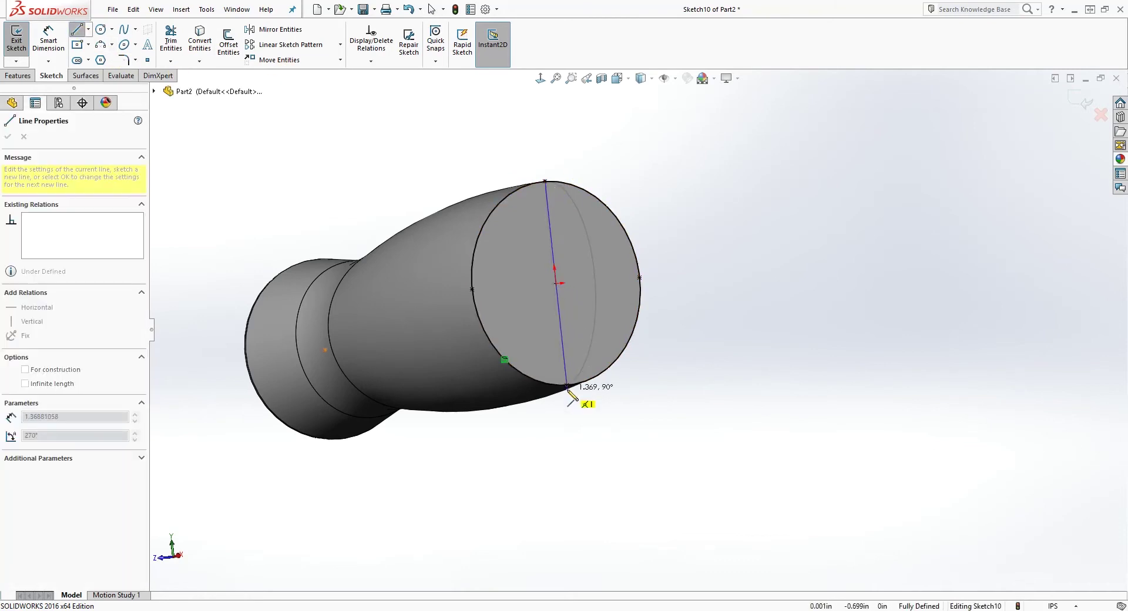
click(567, 386)
key(Escape)
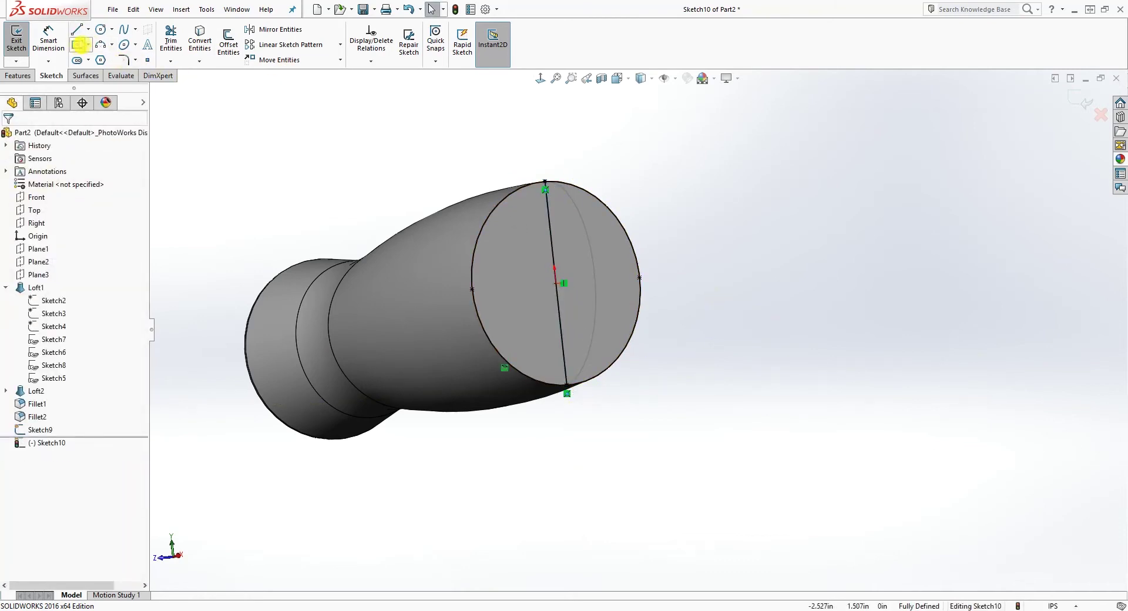
click(170, 40)
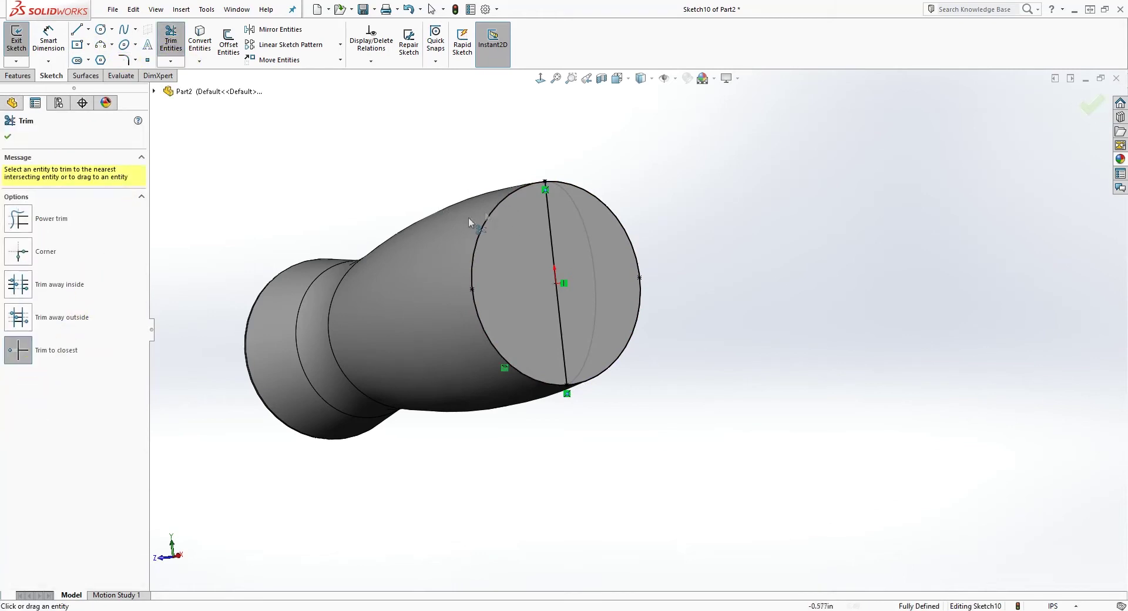
mouse_move(524, 312)
middle_down()
mouse_move(475, 335)
mouse_move(491, 307)
mouse_move(670, 265)
middle_up()
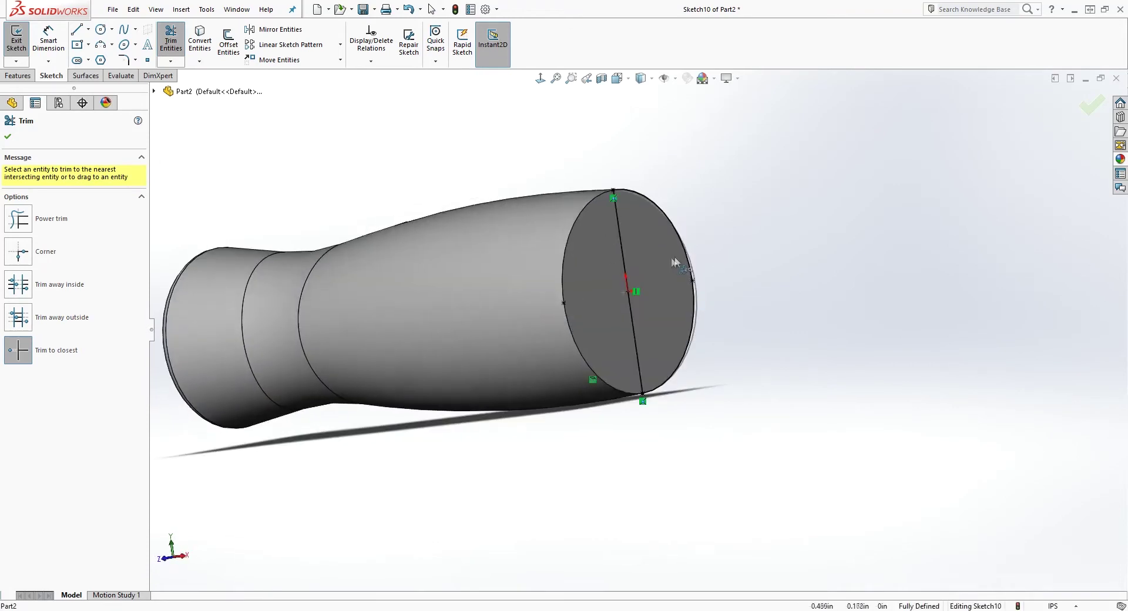
click(1088, 105)
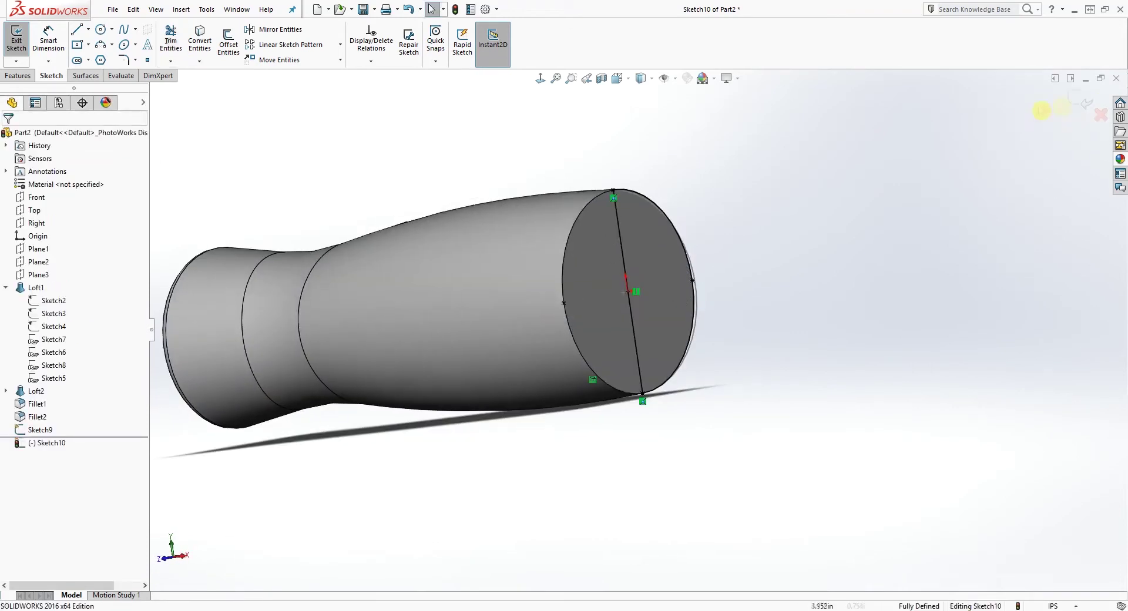
Step: Finish the end-face sketch and start a new sketch on the Top plane, viewed normal to it
click(1081, 103)
mouse_move(801, 302)
middle_down()
mouse_move(841, 367)
mouse_move(829, 367)
middle_up()
key(Escape)
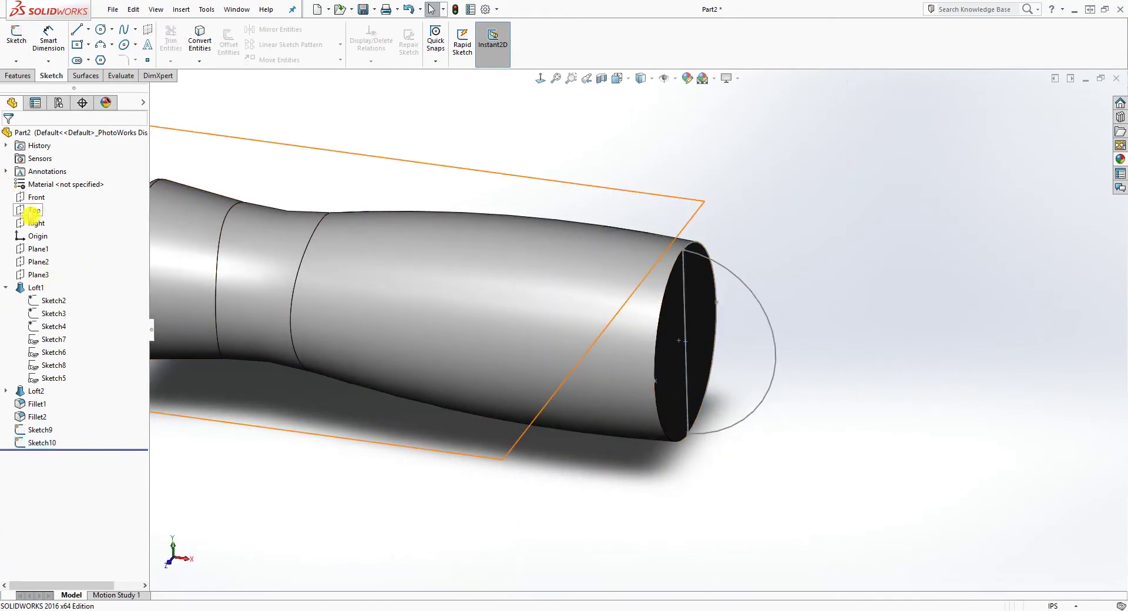
click(32, 211)
middle_drag(752, 329, 743, 415)
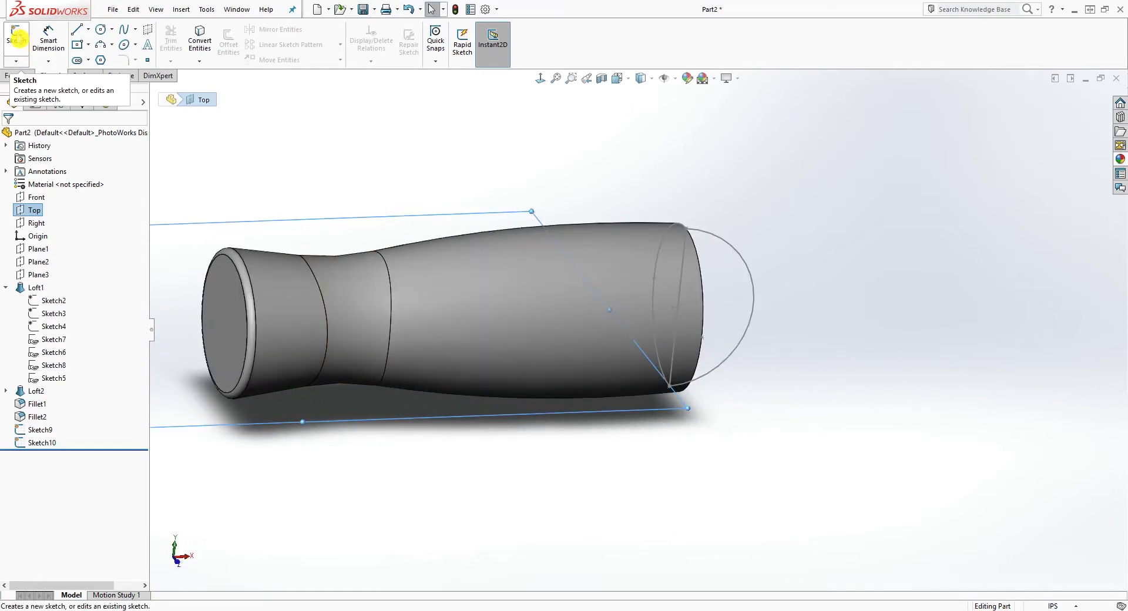
click(18, 39)
mouse_move(709, 244)
middle_down()
mouse_move(676, 333)
mouse_move(399, 381)
mouse_move(427, 379)
middle_up()
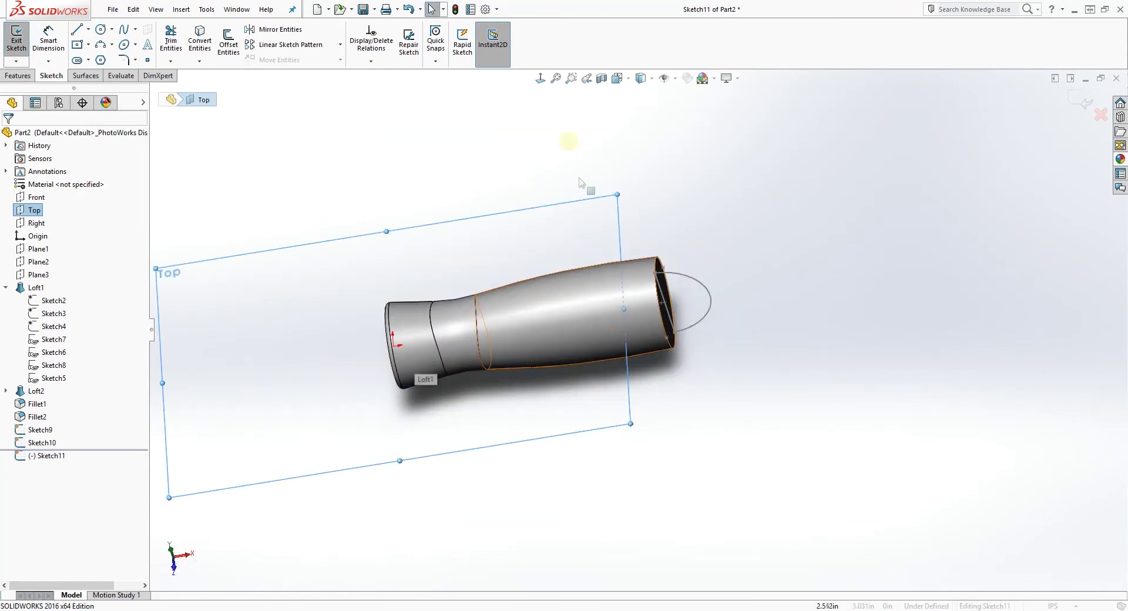
click(540, 78)
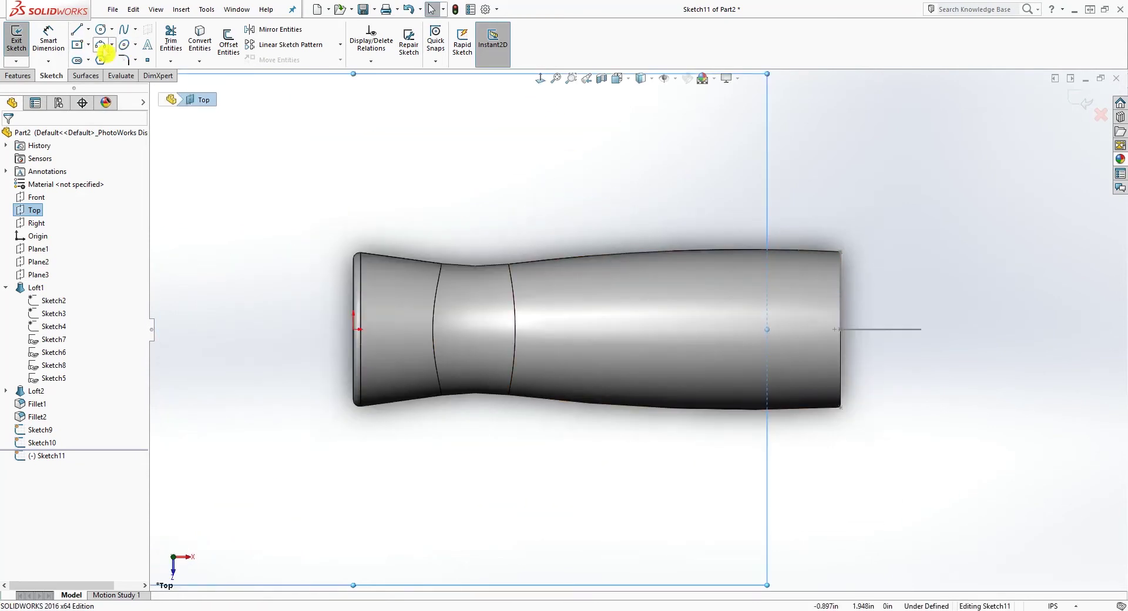
Step: Sketch a three-point arc of about 0.5 in radius from the large end's upper corner to near the tip of the Front-plane arc
click(102, 47)
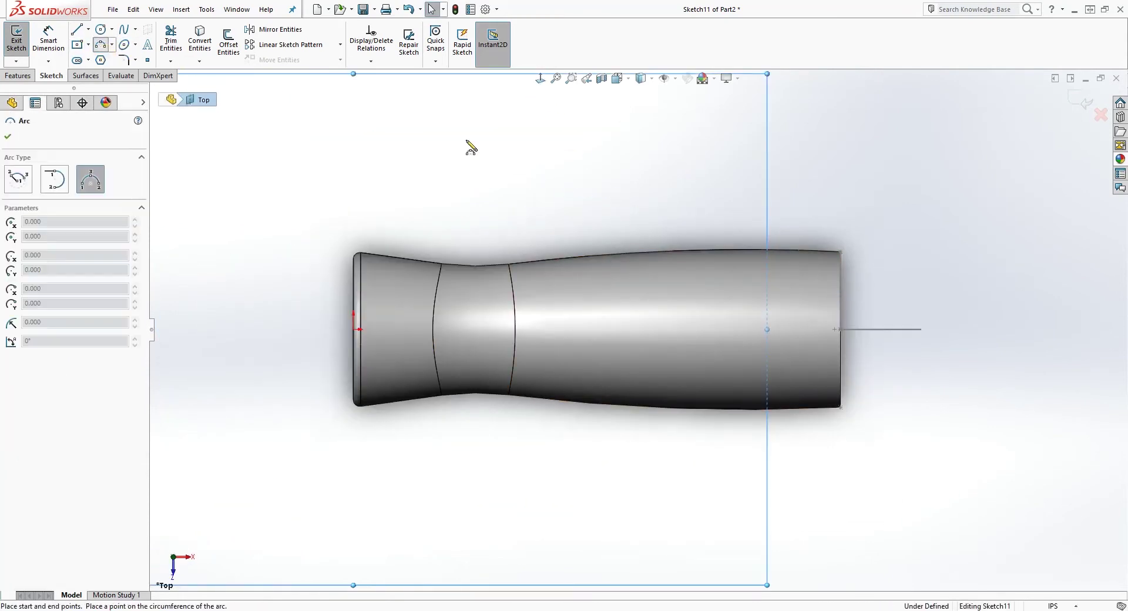
click(842, 251)
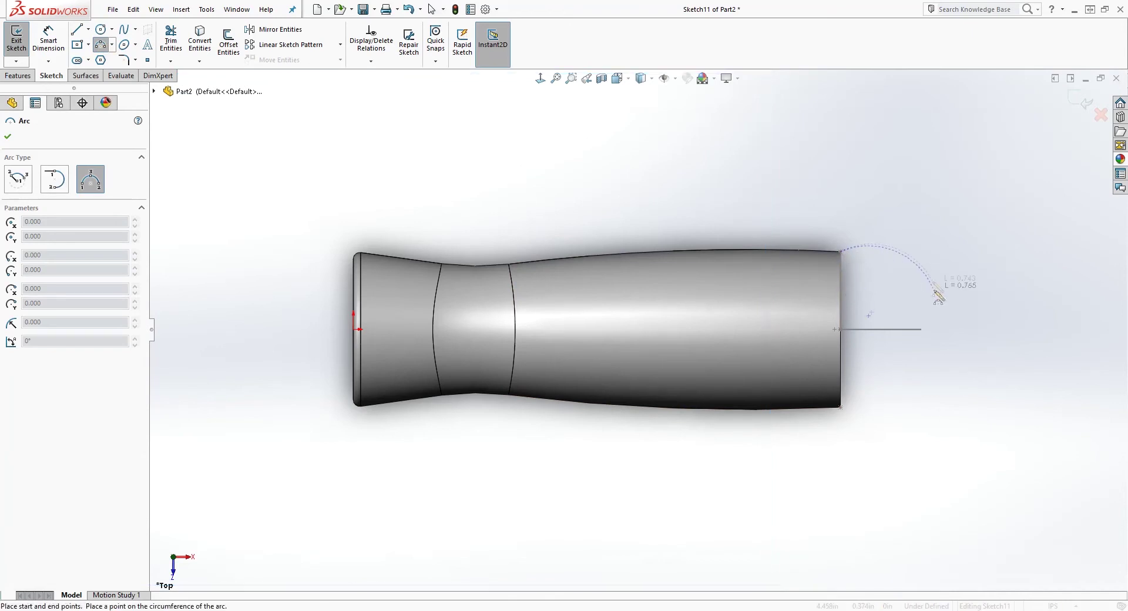
click(925, 338)
click(931, 315)
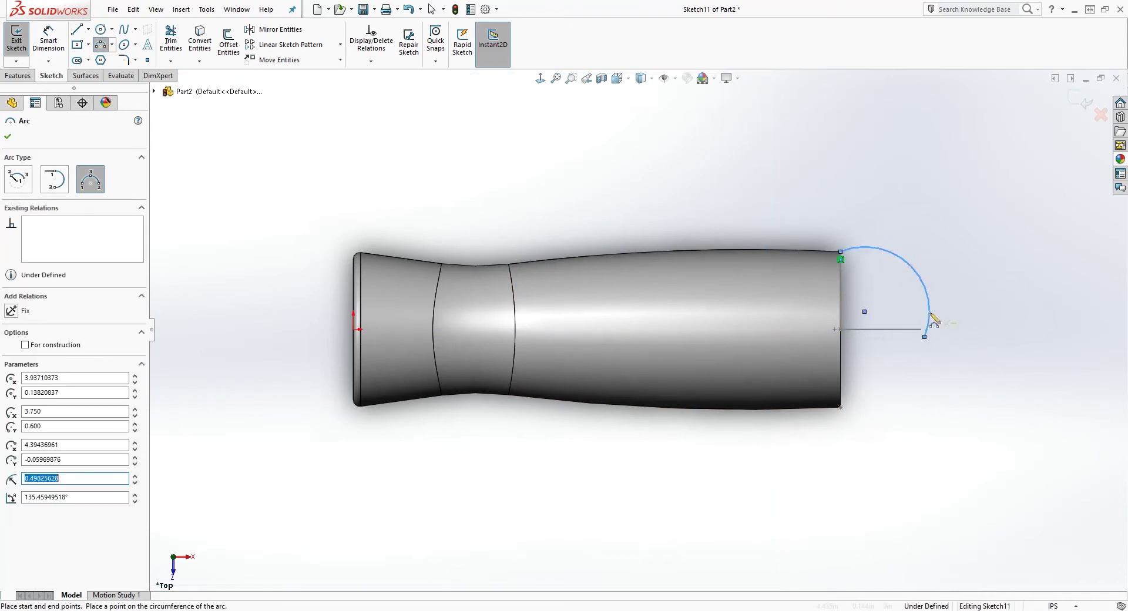
key(Escape)
Step: Add a pierce relation between the new arc's free endpoint and the Front-plane arc
scroll(905, 332, down, 2)
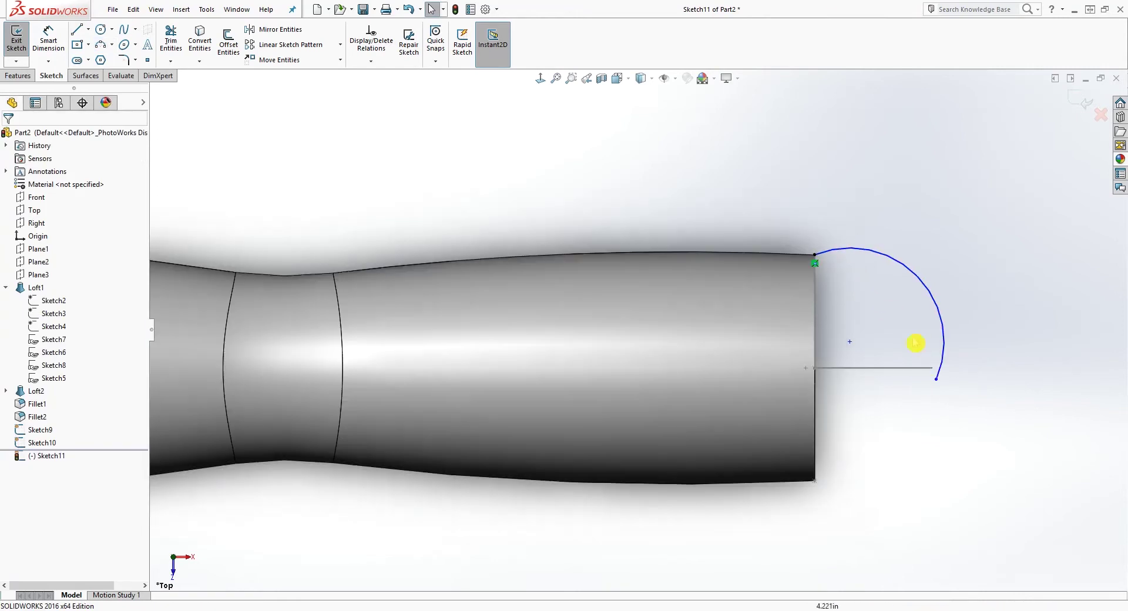
click(936, 380)
middle_drag(942, 415, 899, 353)
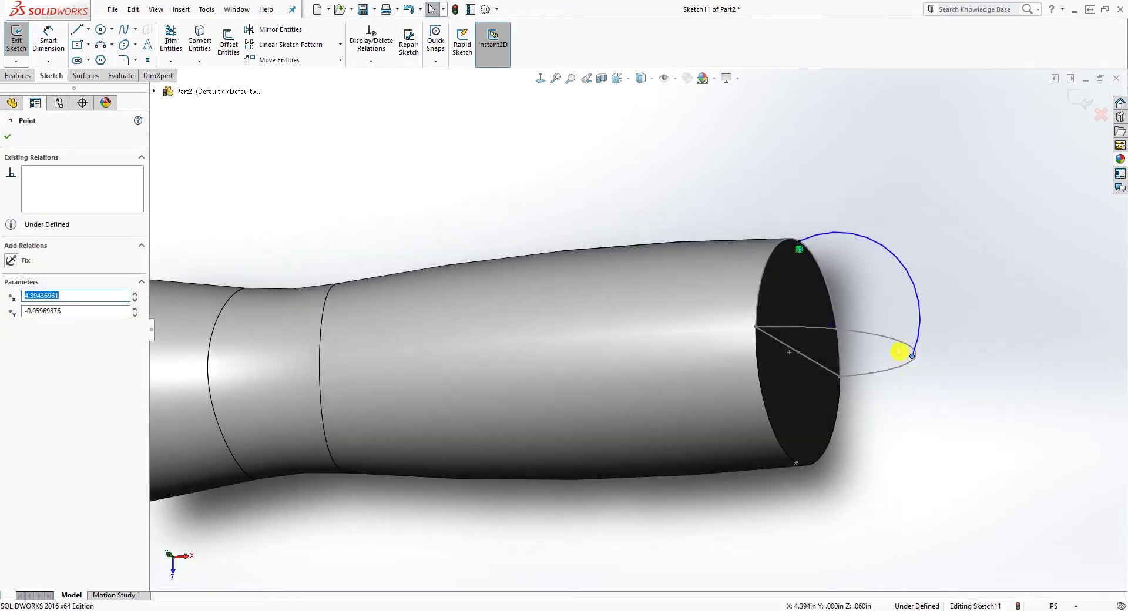
ctrl+click(897, 344)
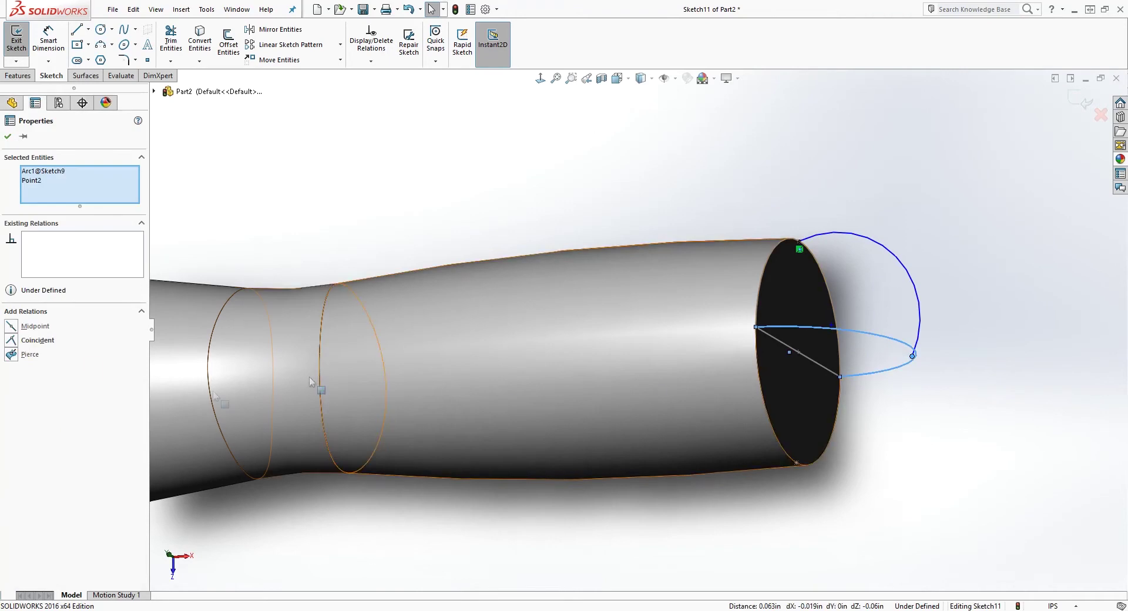
click(14, 356)
Step: Make the Top-plane arc tangent to the handle's upper silhouette edge, working normal to the sketch plane
middle_drag(874, 300, 902, 338)
click(903, 338)
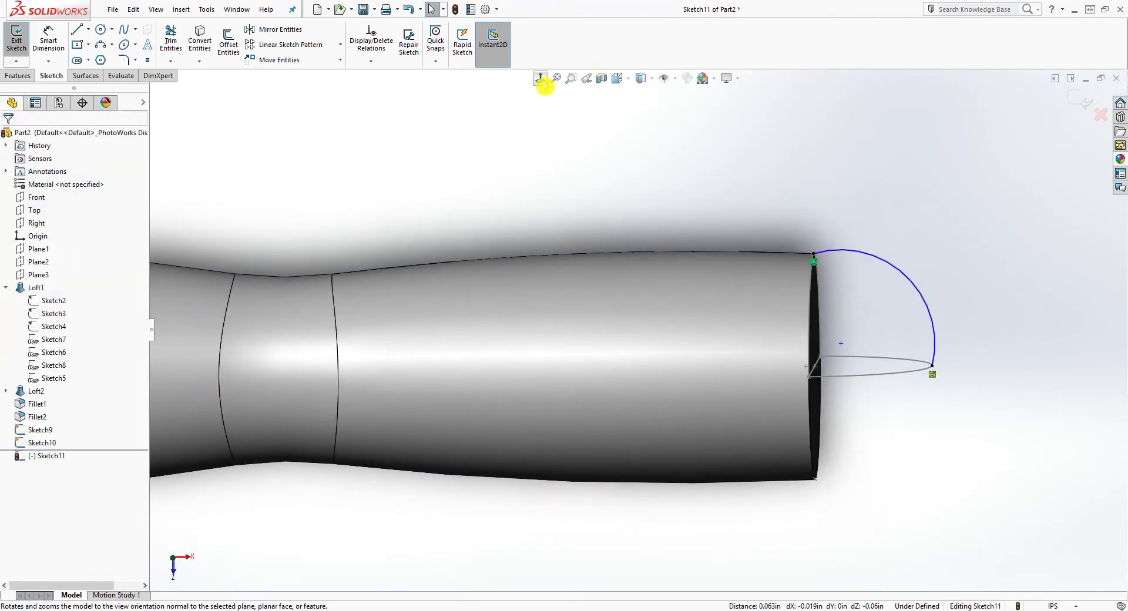
click(540, 78)
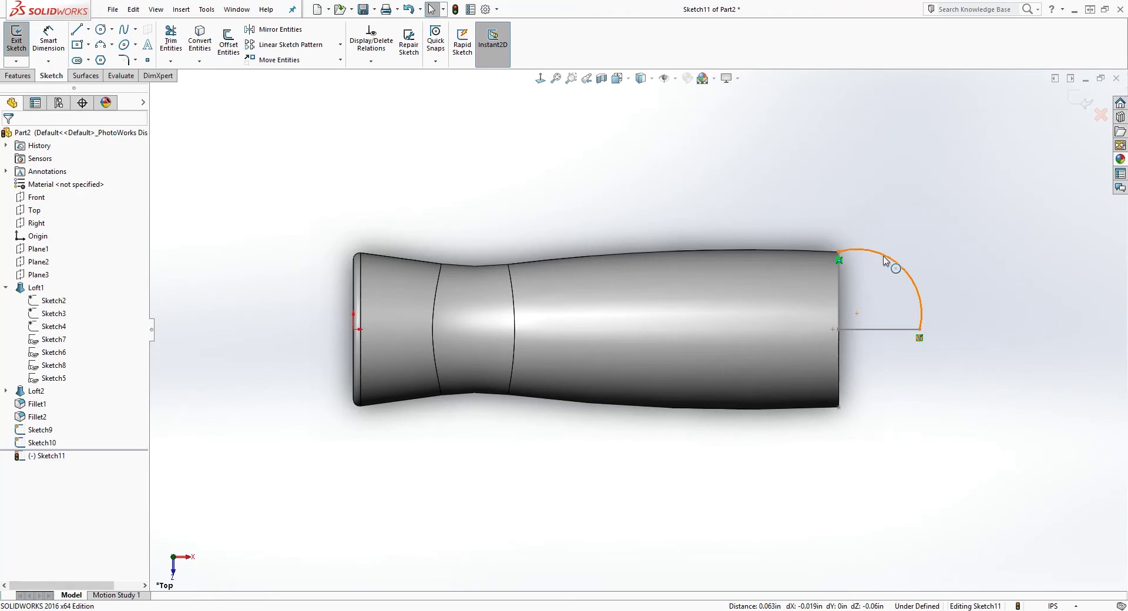
click(887, 260)
ctrl+click(814, 252)
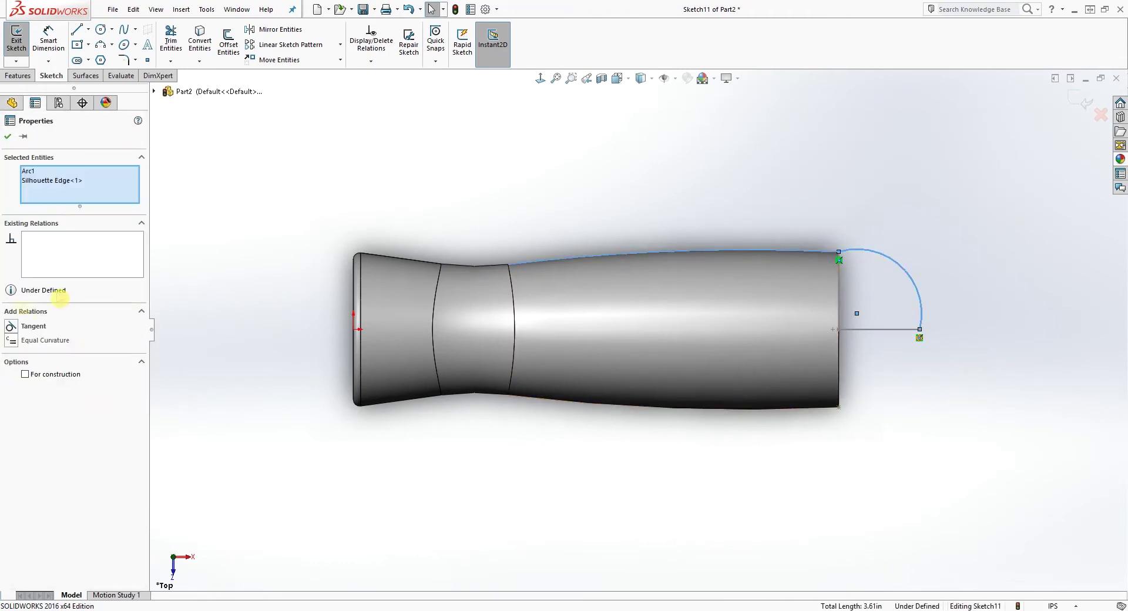
click(20, 334)
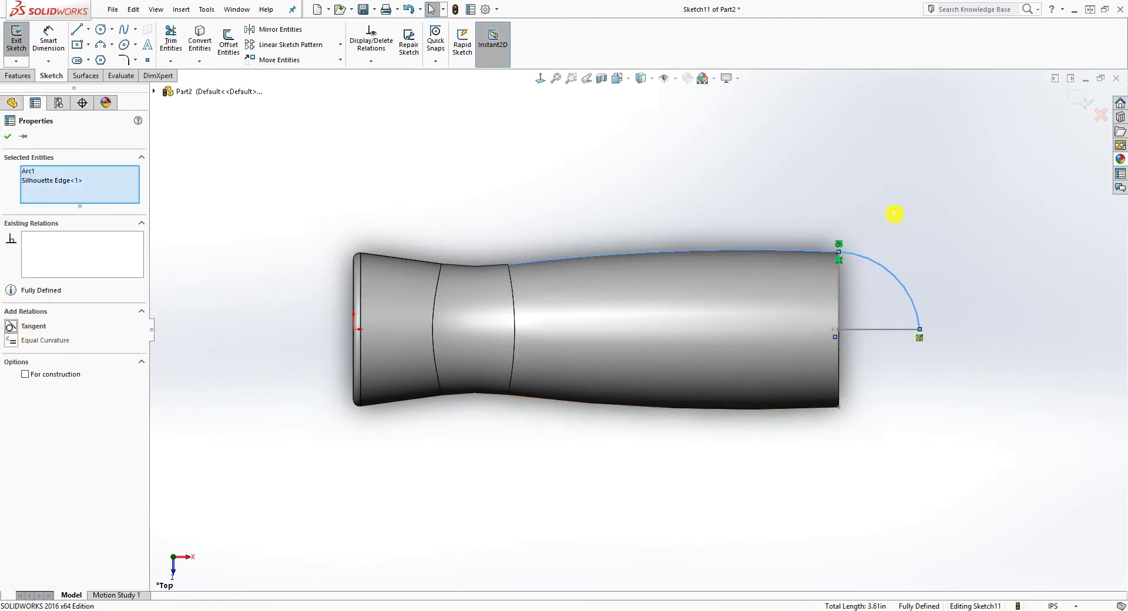
click(823, 217)
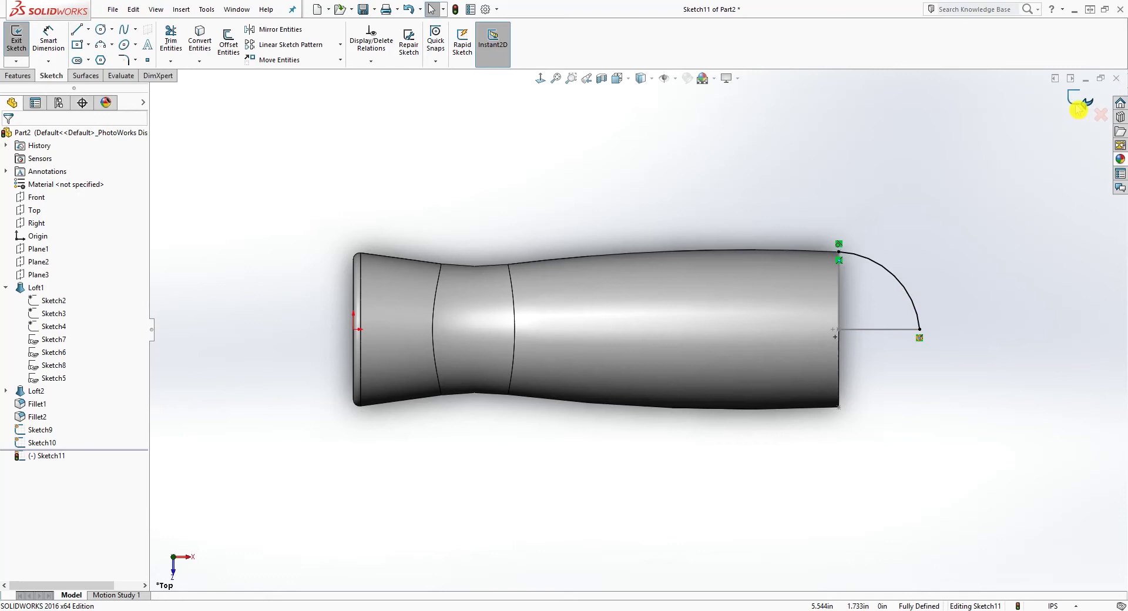
mouse_move(967, 416)
middle_down()
mouse_move(868, 276)
mouse_move(818, 238)
mouse_move(828, 222)
mouse_move(826, 235)
middle_up()
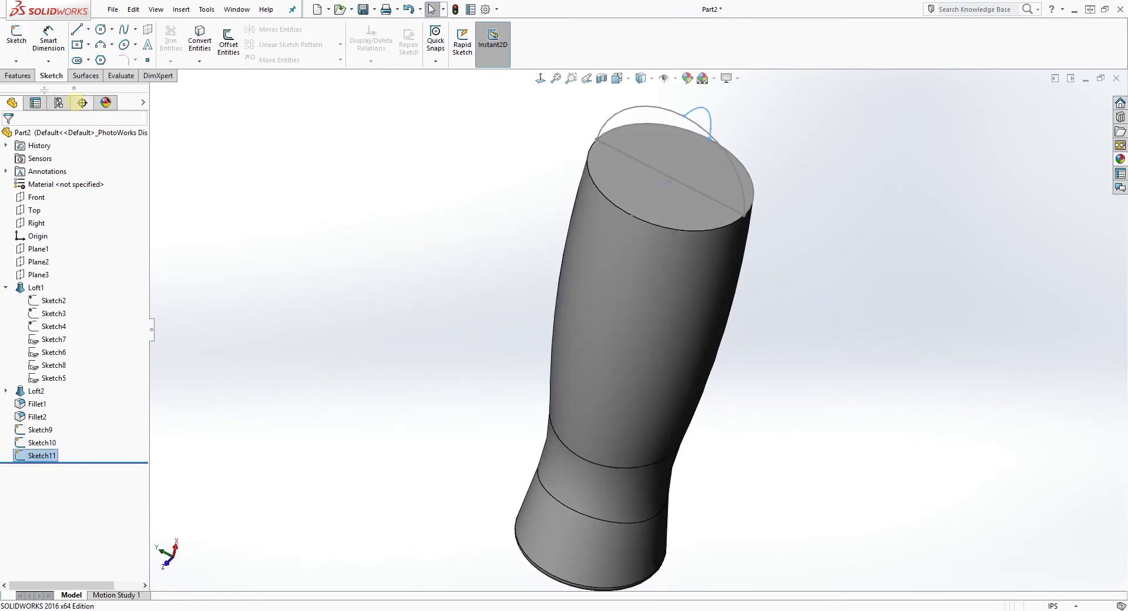
click(20, 81)
middle_drag(393, 234, 763, 466)
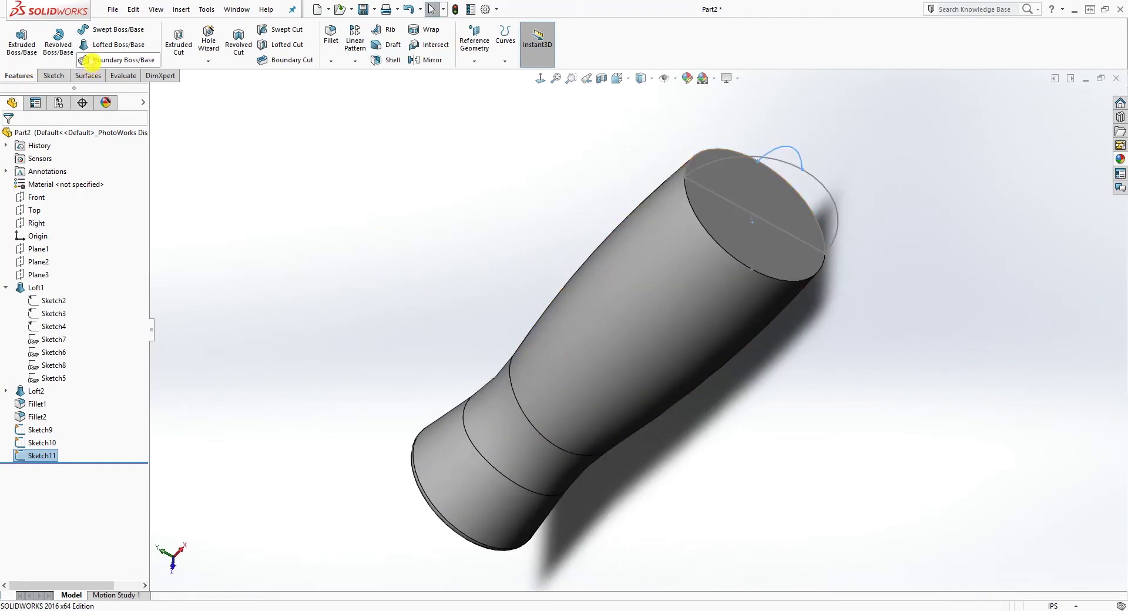
click(139, 45)
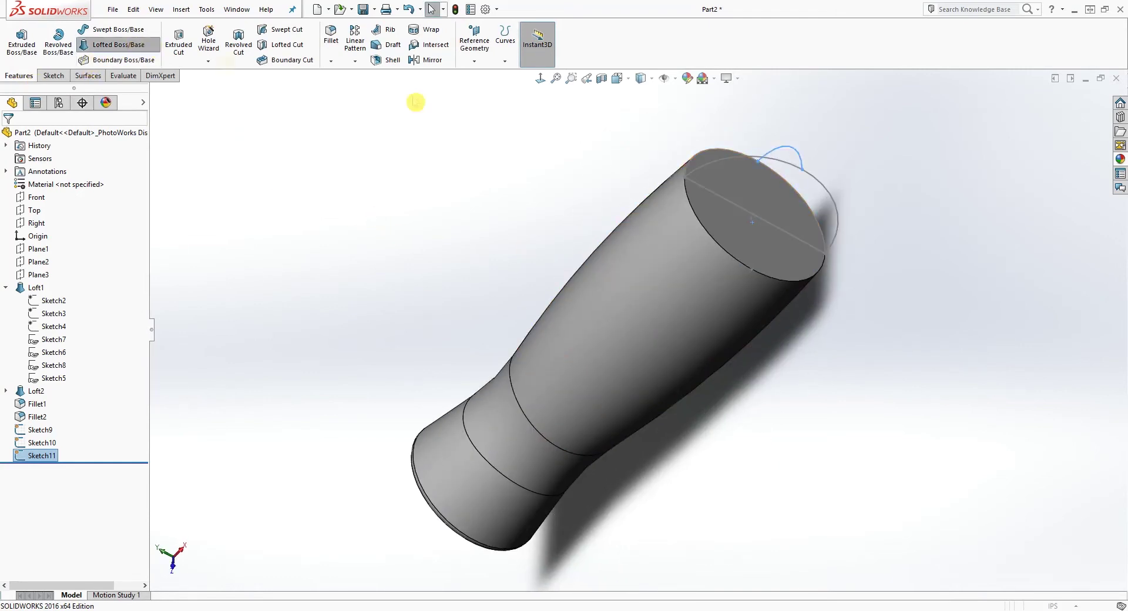
click(714, 191)
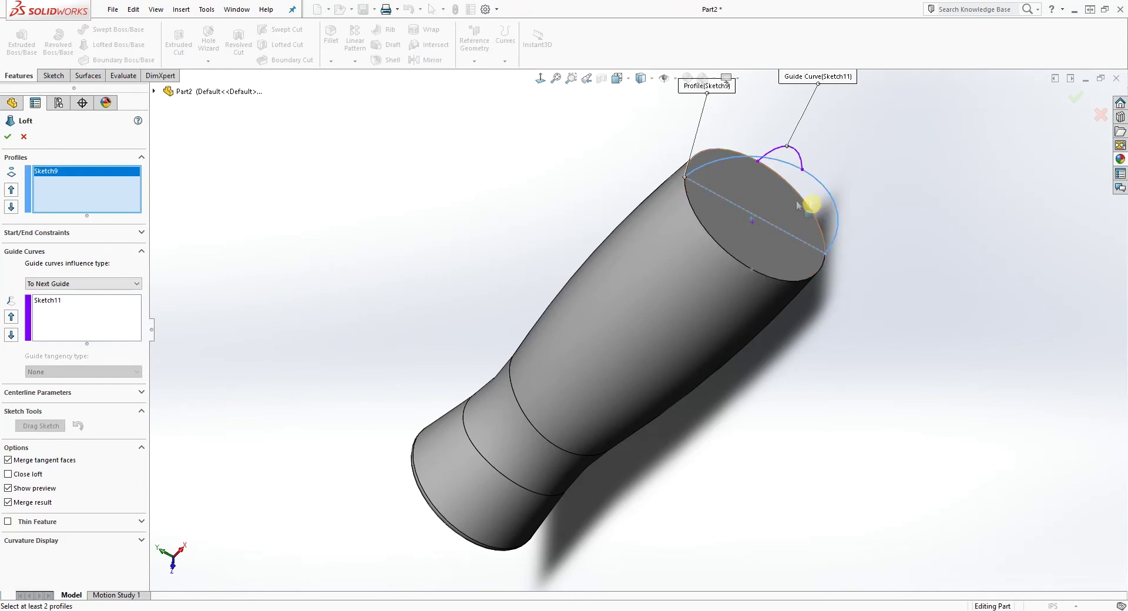
key(Escape)
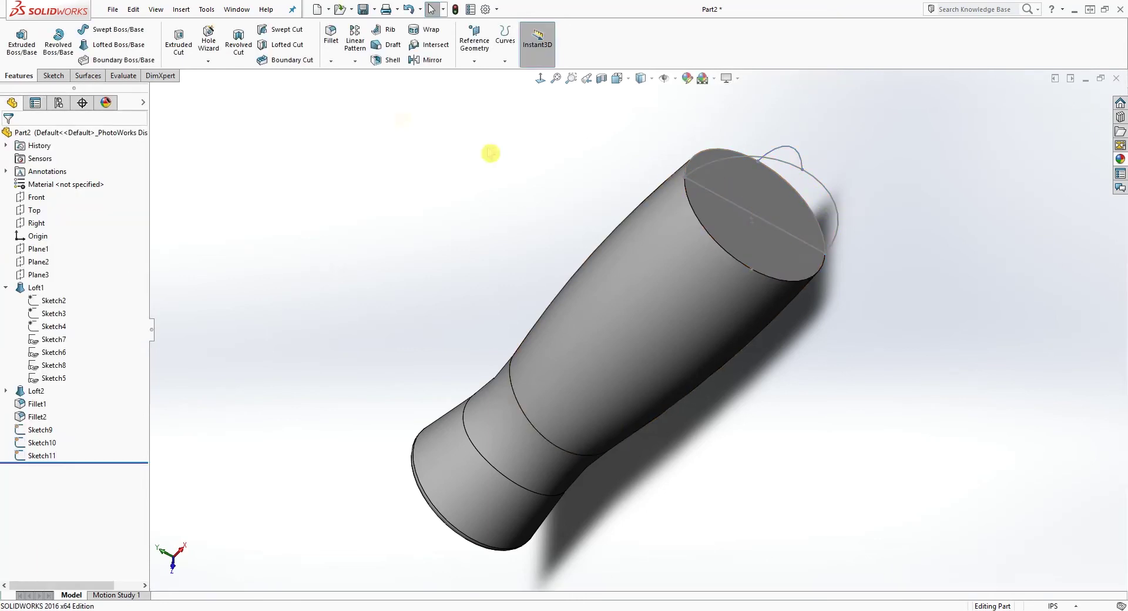
Step: Start a loft at the handle's large end with Sketch9 and Sketch10 as its profiles
click(102, 45)
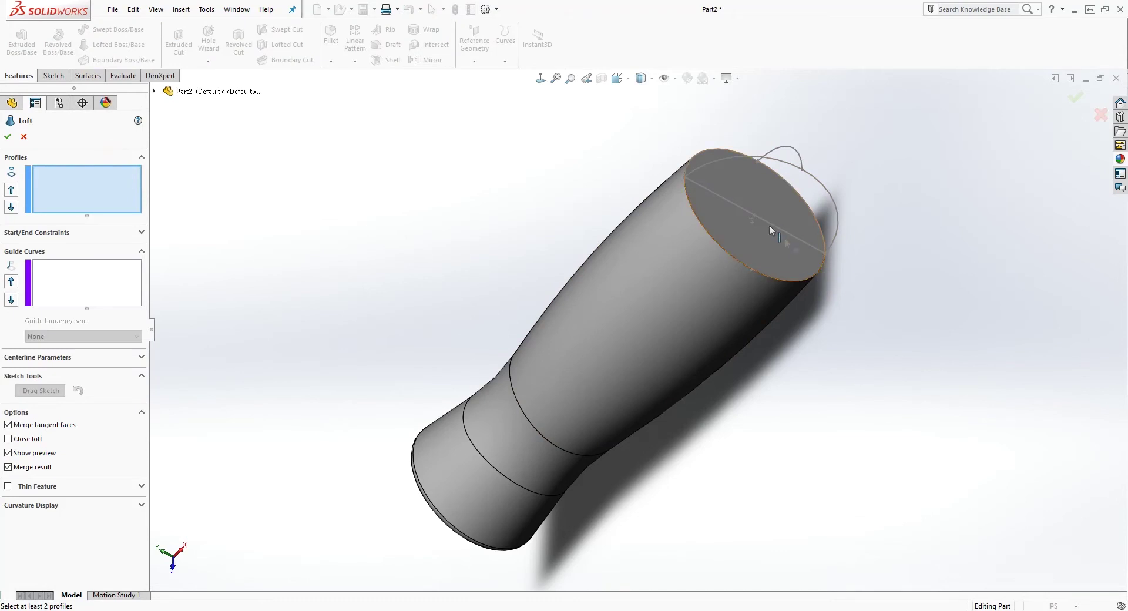
click(771, 221)
click(773, 212)
click(772, 224)
middle_drag(899, 245, 880, 265)
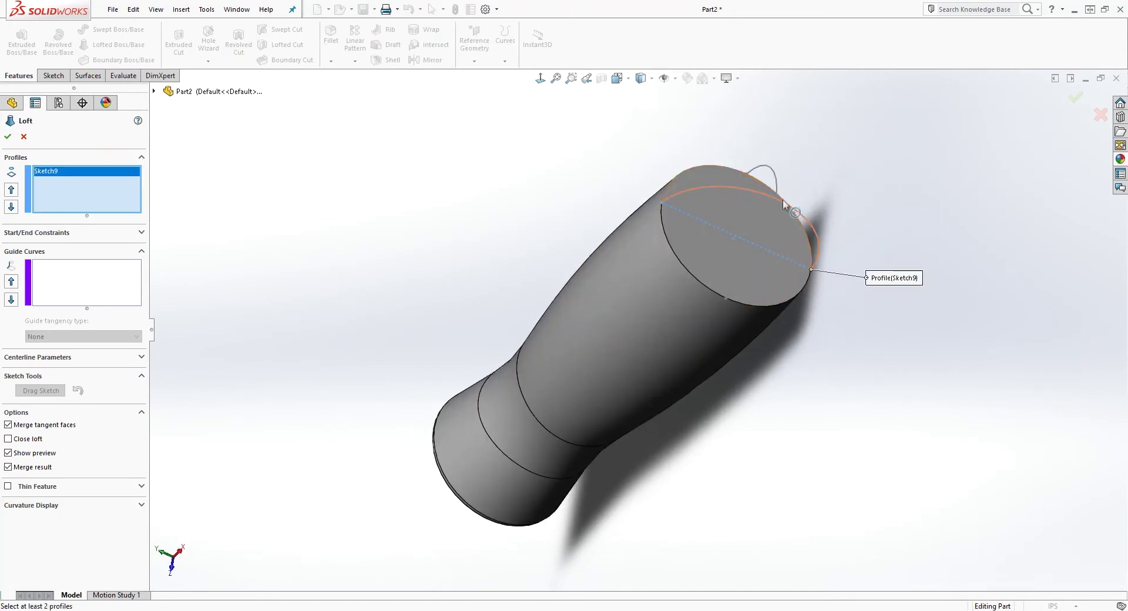
click(782, 201)
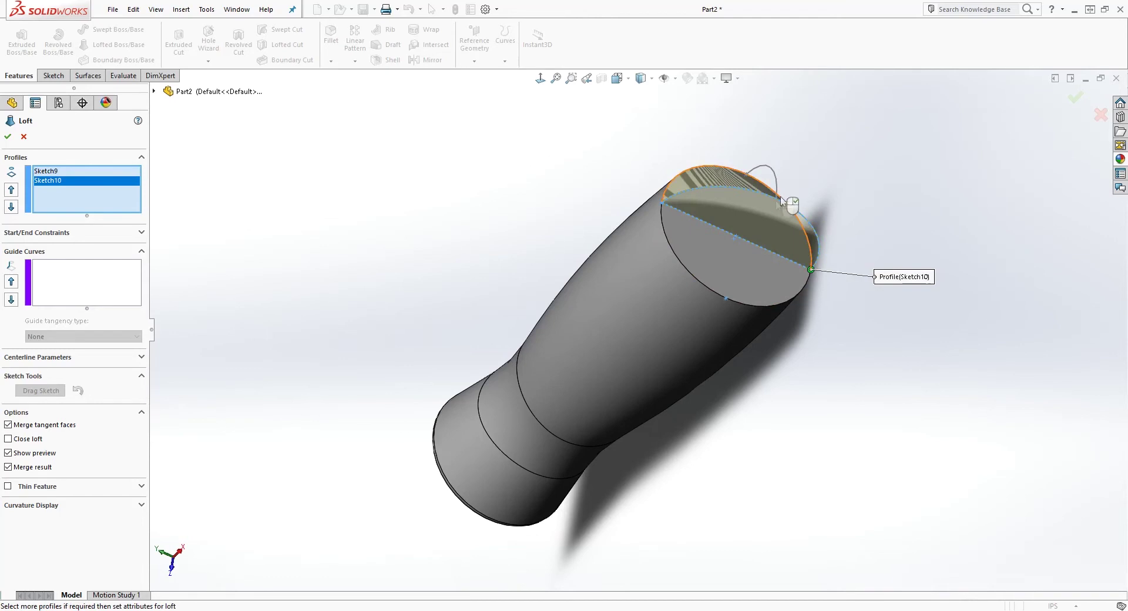
Step: Use the Top-plane arc, Sketch11, as the loft's guide curve and create the half-dome
click(154, 93)
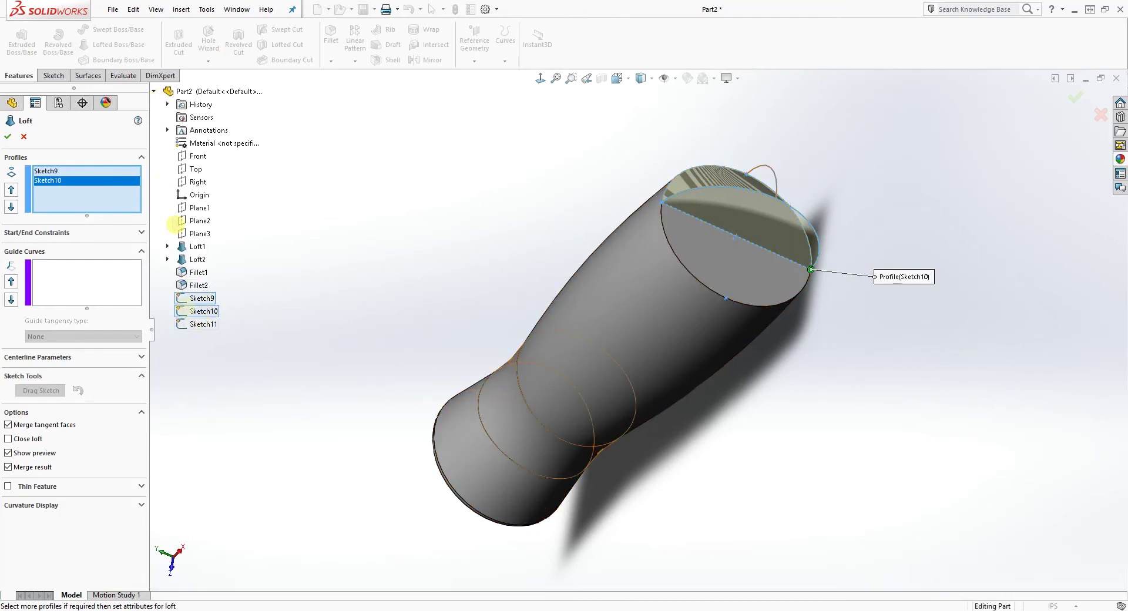
click(87, 289)
click(776, 179)
mouse_move(776, 180)
middle_down()
mouse_move(857, 239)
mouse_move(914, 184)
mouse_move(857, 156)
mouse_move(823, 199)
middle_up()
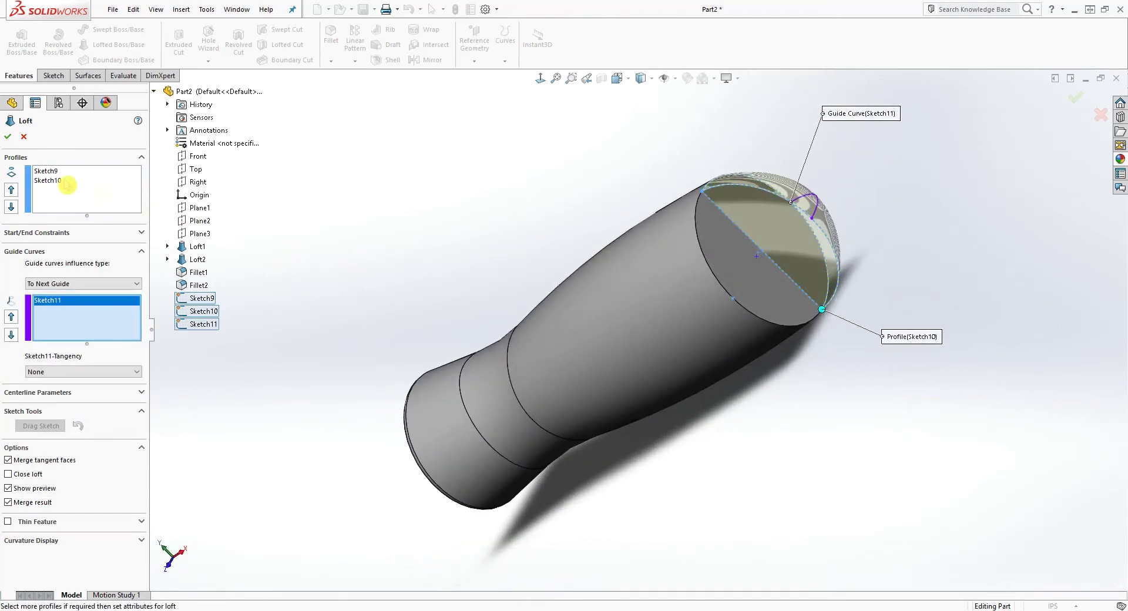
click(9, 141)
Step: Mirror the half-dome loft about its flat planar face to complete the handle's rounded end
middle_drag(951, 401, 826, 235)
click(960, 368)
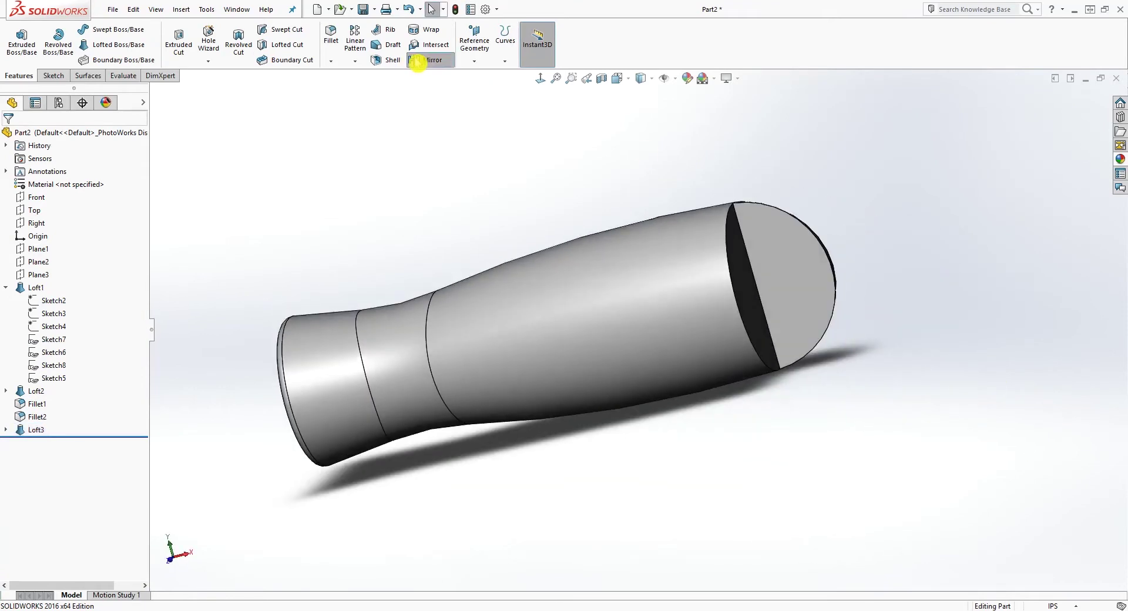
click(416, 62)
click(789, 252)
middle_drag(953, 318, 875, 390)
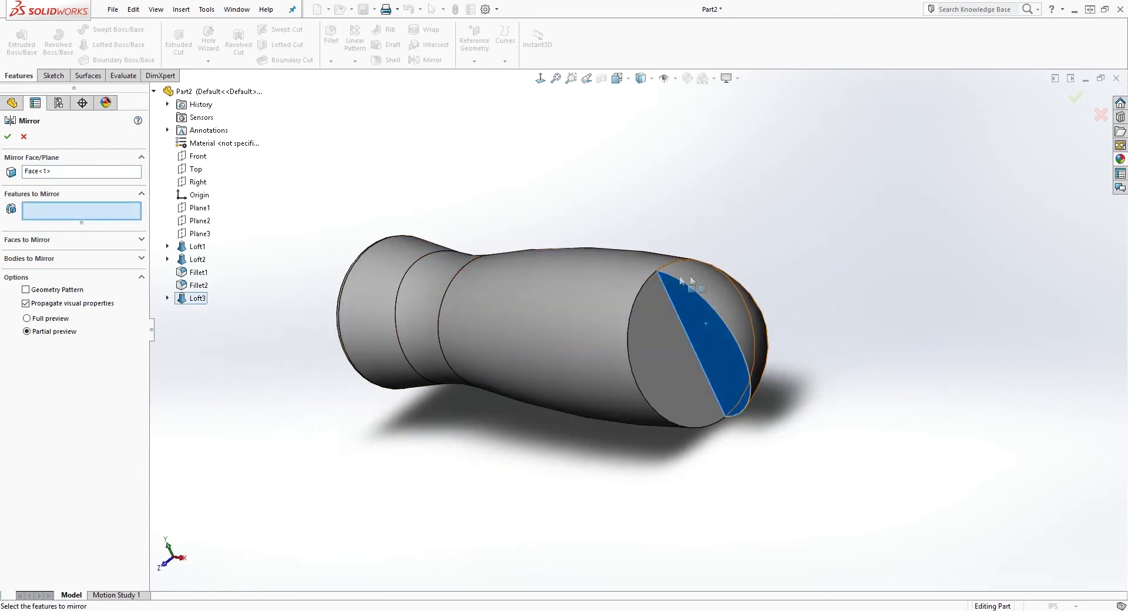
click(705, 298)
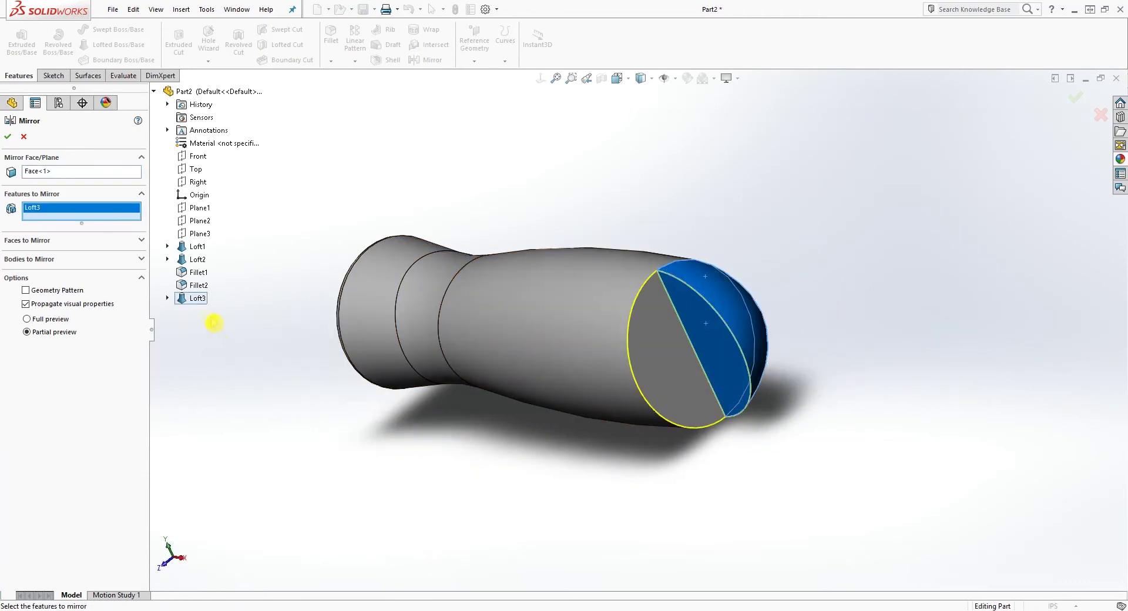
click(10, 138)
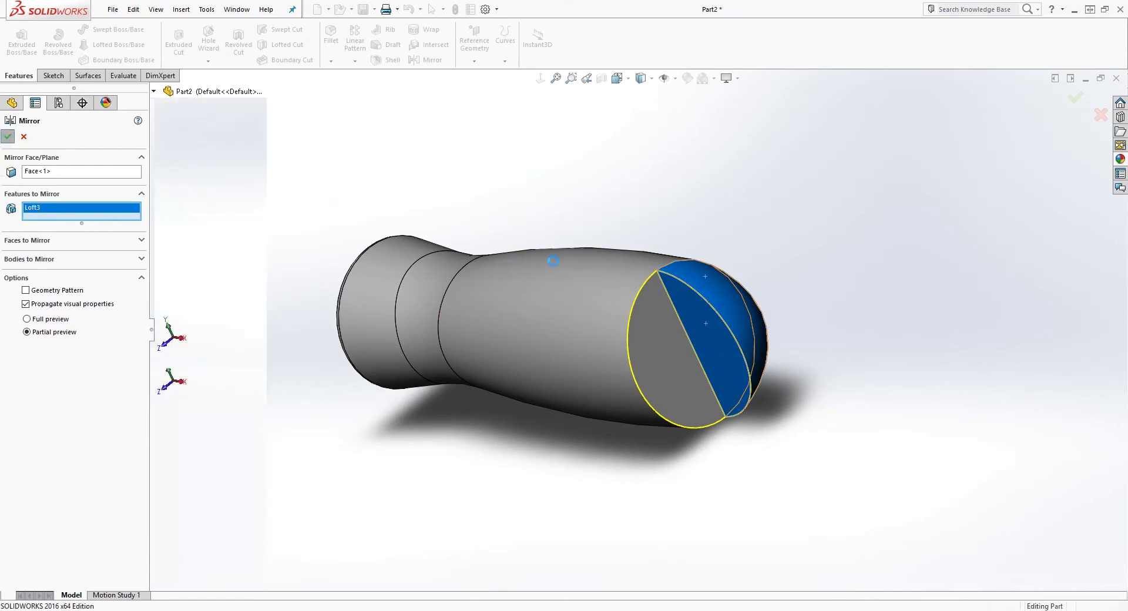
middle_drag(848, 347, 908, 258)
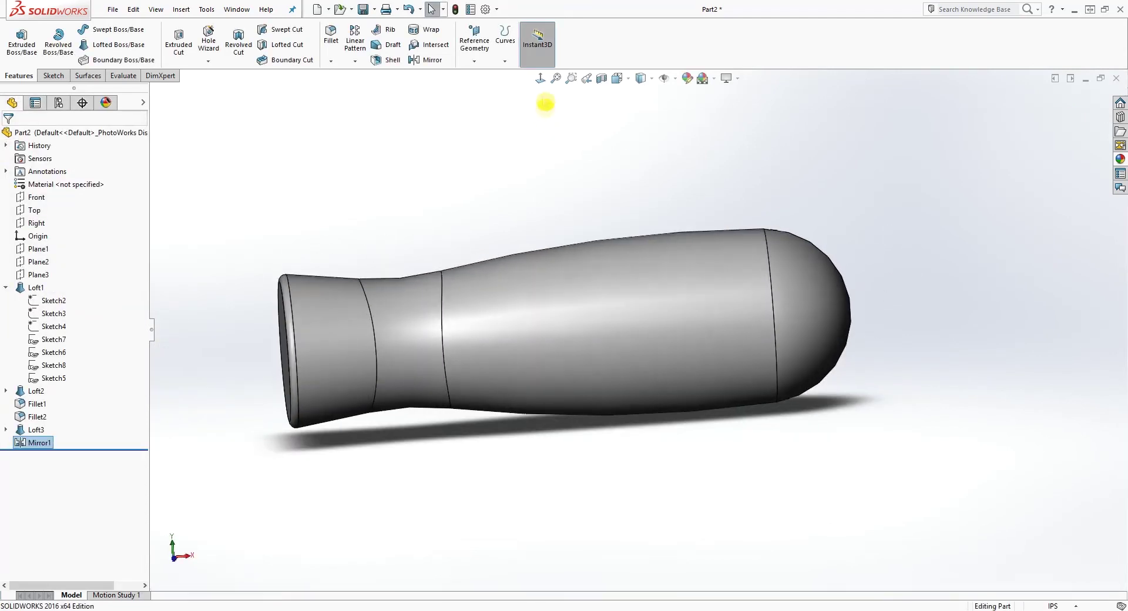
click(541, 78)
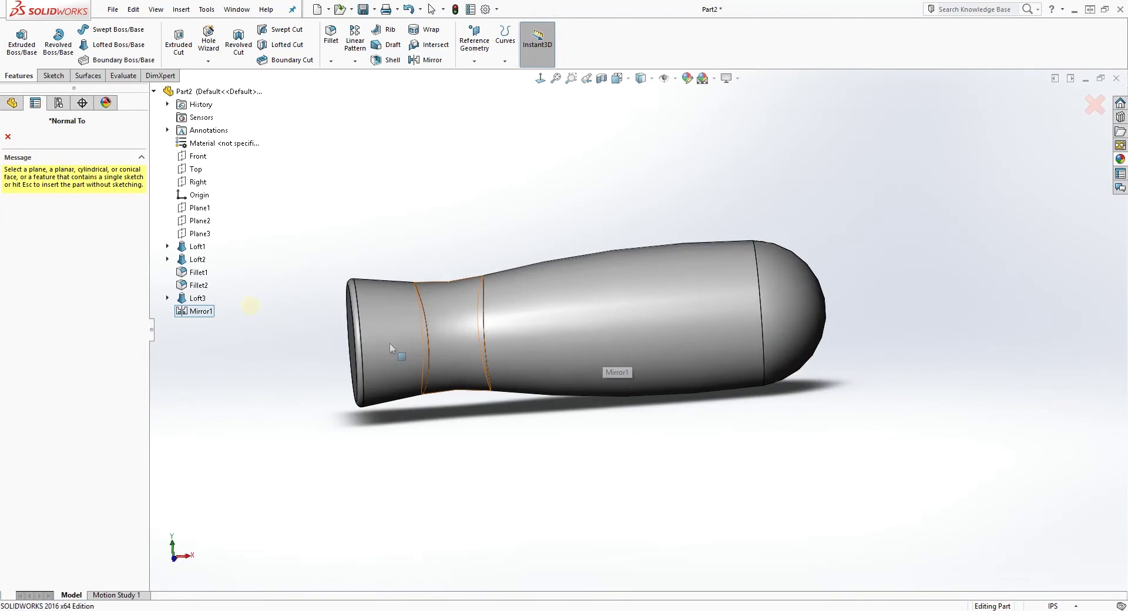
key(Escape)
middle_drag(978, 399, 943, 392)
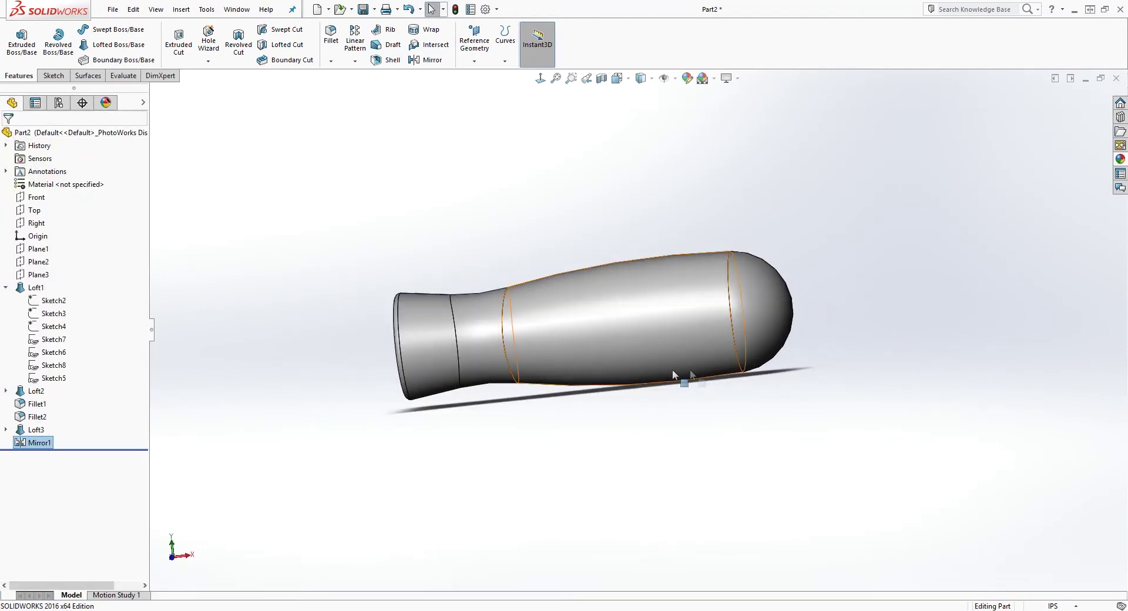
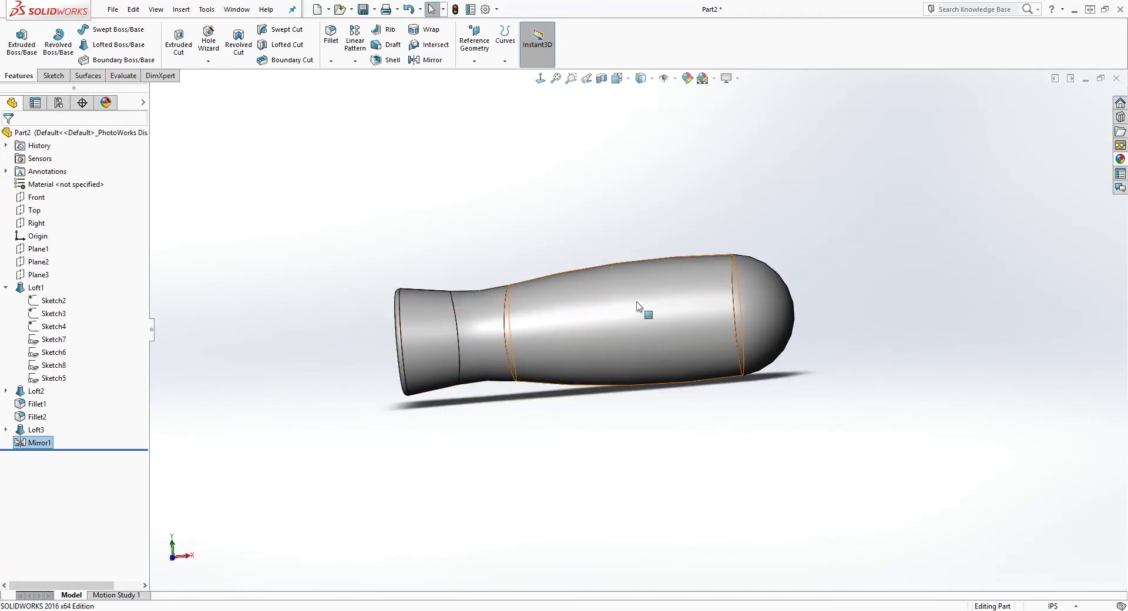
Step: Inspect the completed handle and its rounded large end from several angles
mouse_move(771, 341)
middle_down()
mouse_move(670, 314)
mouse_move(783, 345)
middle_up()
middle_drag(644, 254, 645, 244)
middle_drag(721, 356, 718, 382)
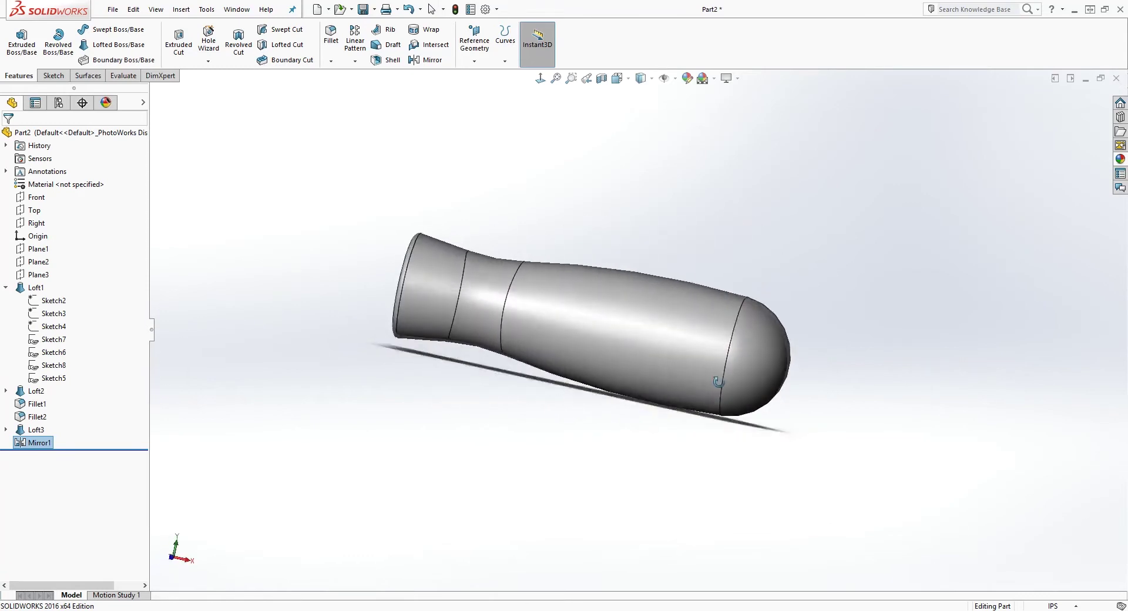
click(540, 78)
middle_drag(645, 384, 733, 376)
key(Escape)
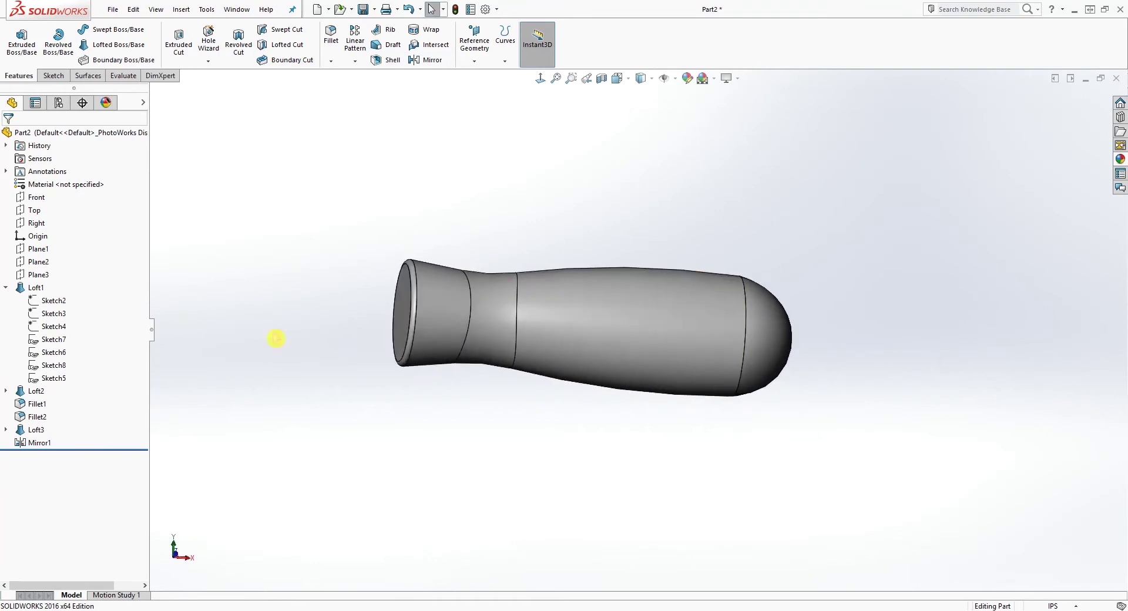
click(6, 288)
middle_drag(612, 359, 400, 343)
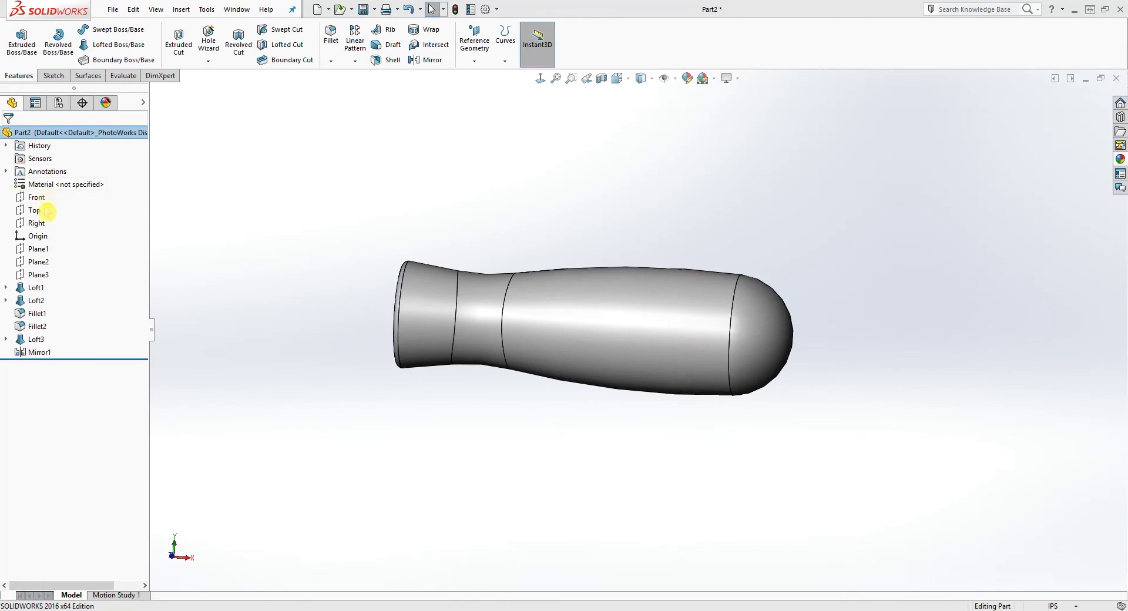
mouse_move(769, 320)
middle_down()
mouse_move(765, 344)
mouse_move(758, 332)
middle_up()
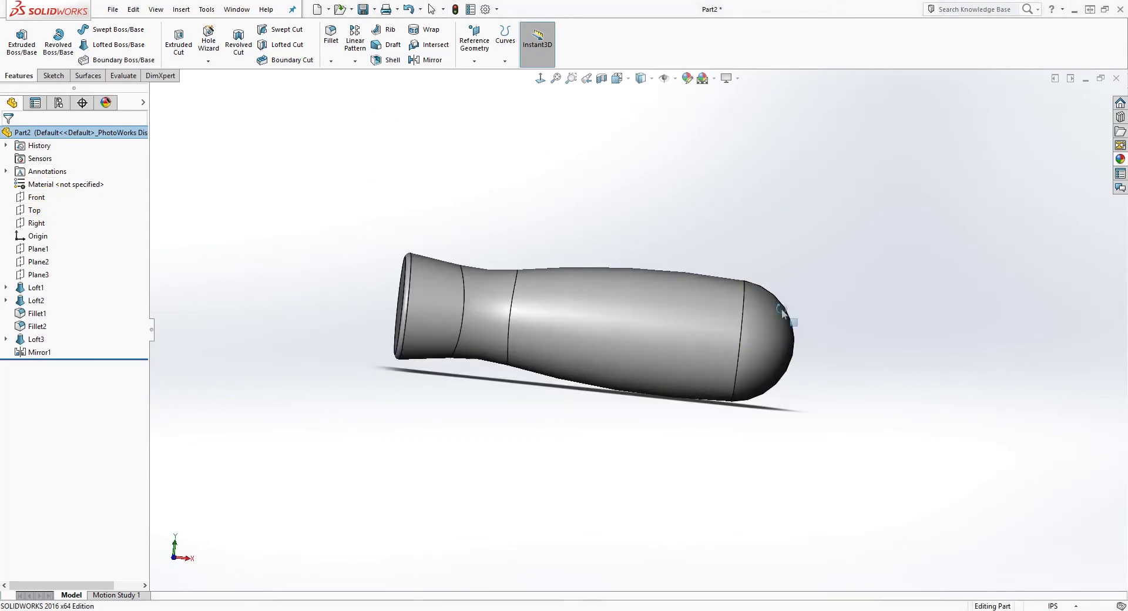
Step: Start a new sketch on the Top plane, viewed normal to the plane
click(40, 213)
middle_drag(637, 319, 629, 379)
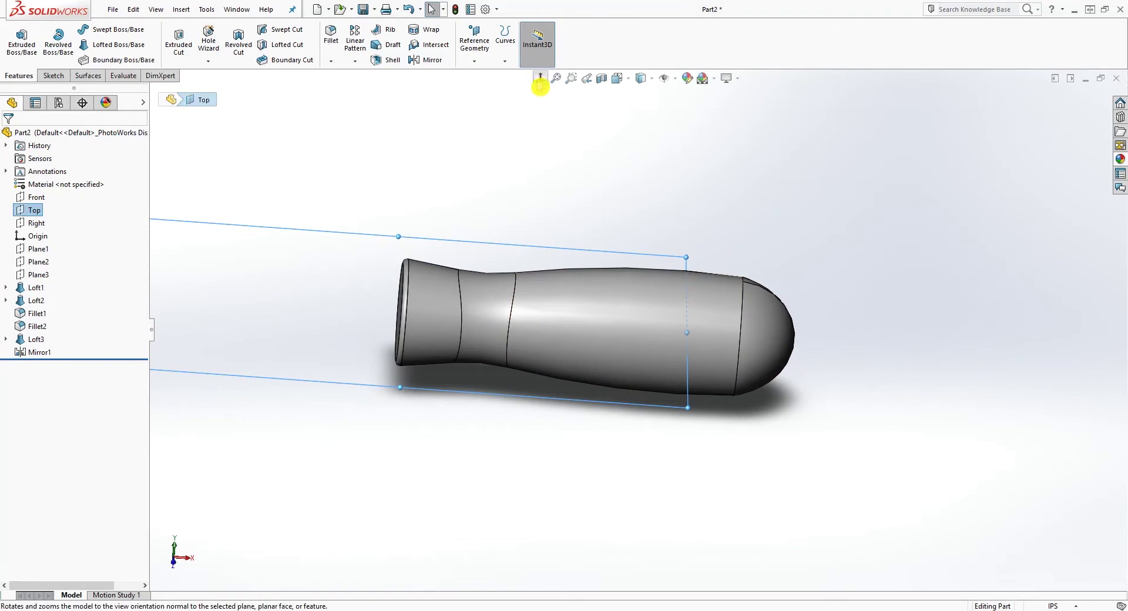
click(532, 83)
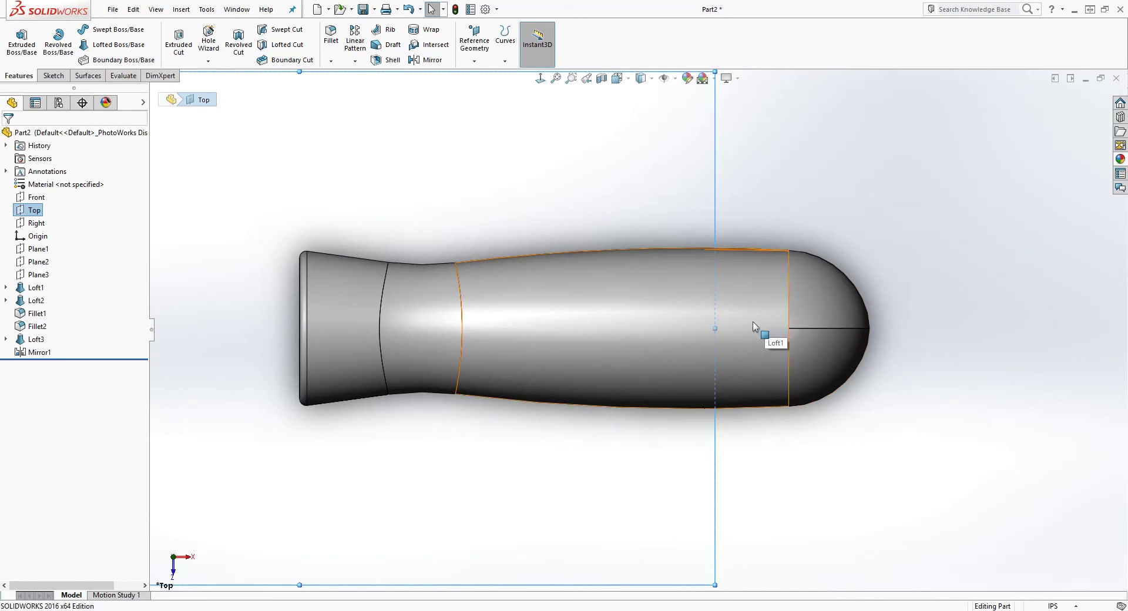
scroll(752, 329, up, 3)
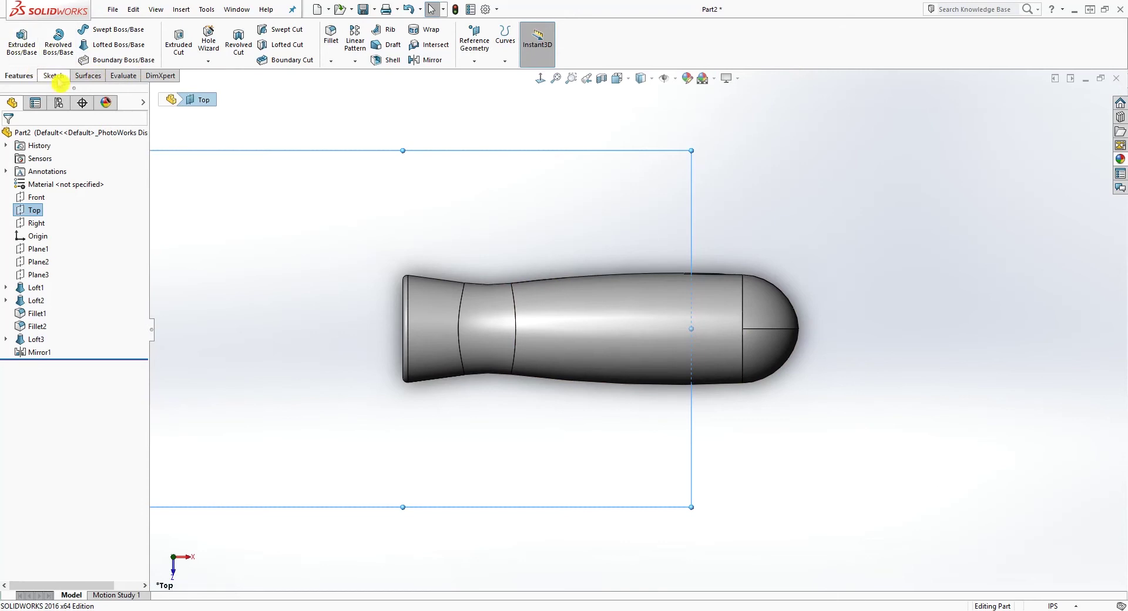
click(53, 75)
click(17, 41)
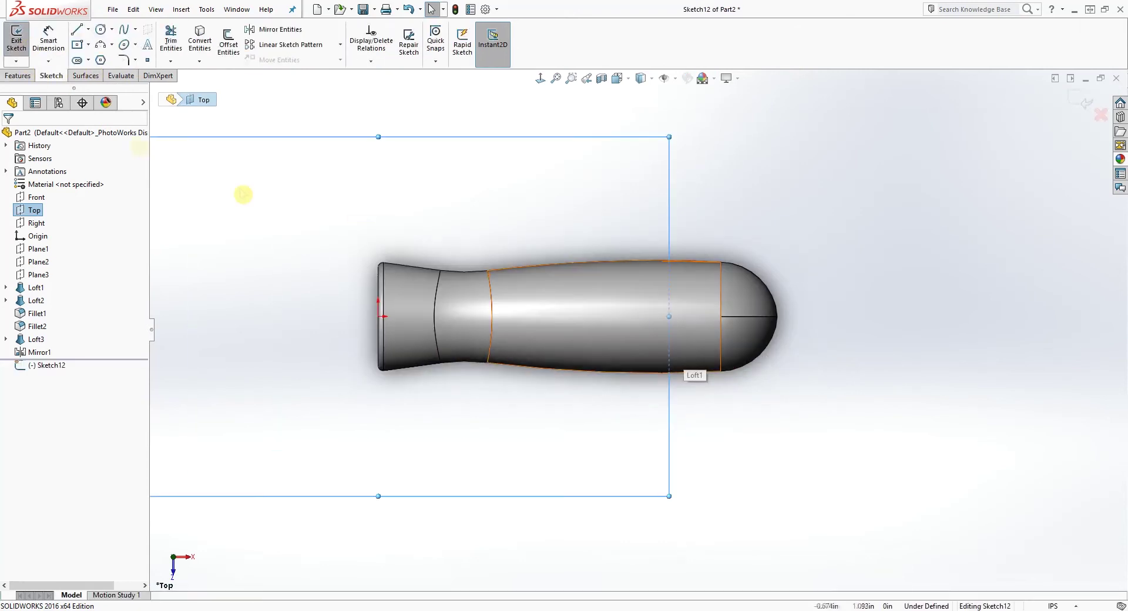
Step: Draw a 3.75 in horizontal construction line from the origin to the edge where the handle's dome begins
click(77, 30)
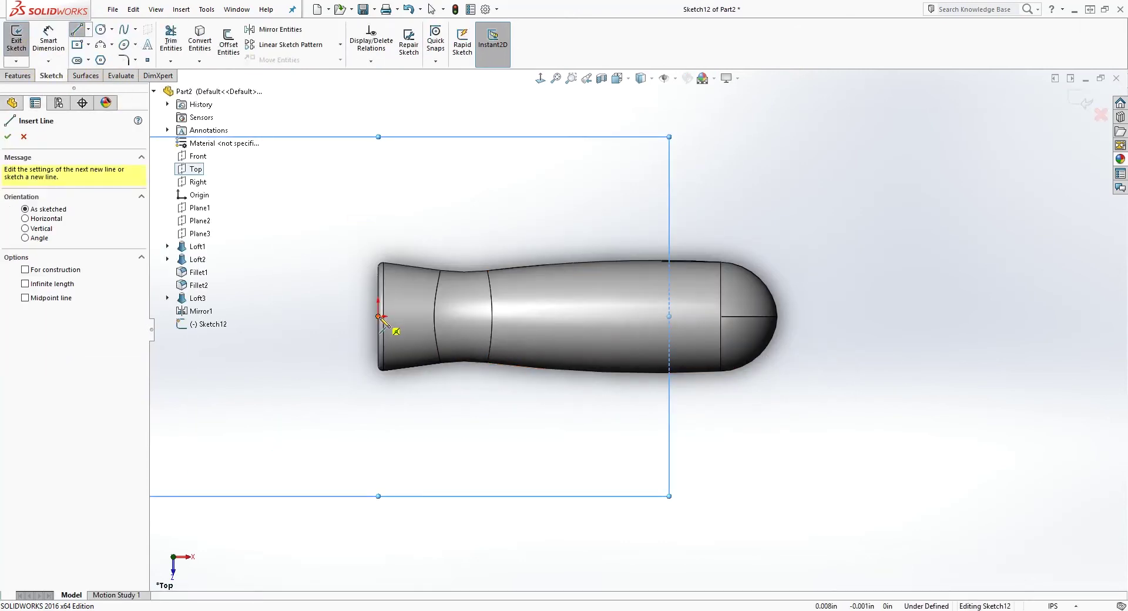
click(380, 317)
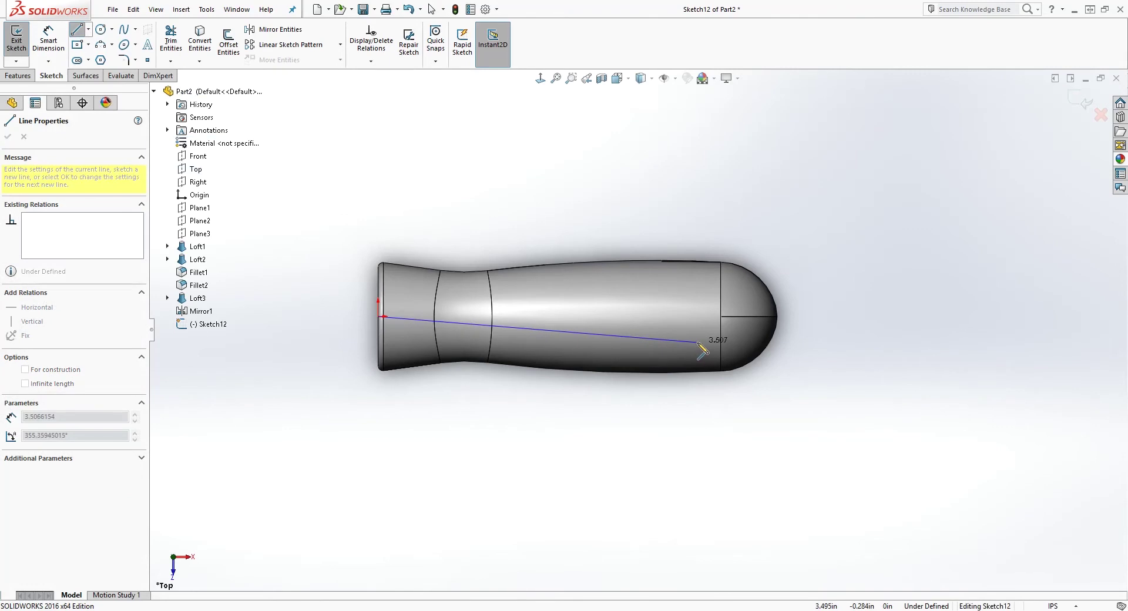
click(721, 316)
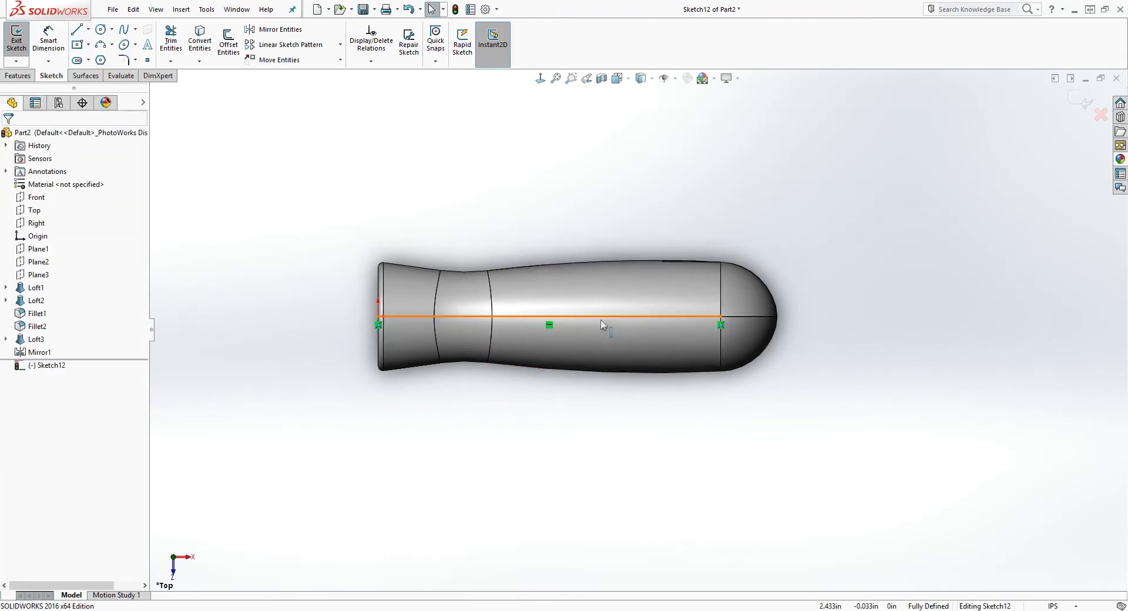
key(Escape)
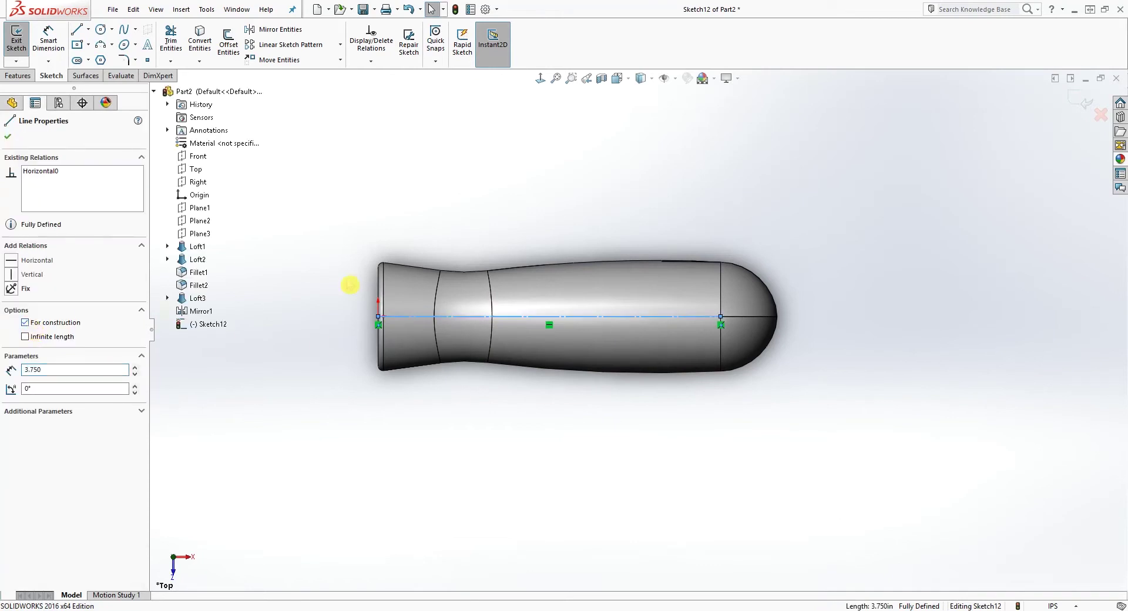
key(Escape)
Step: Sketch a short vertical line crossing the handle's upper silhouette near the start of the dome
right_drag(735, 237, 568, 221)
scroll(646, 258, down, 1)
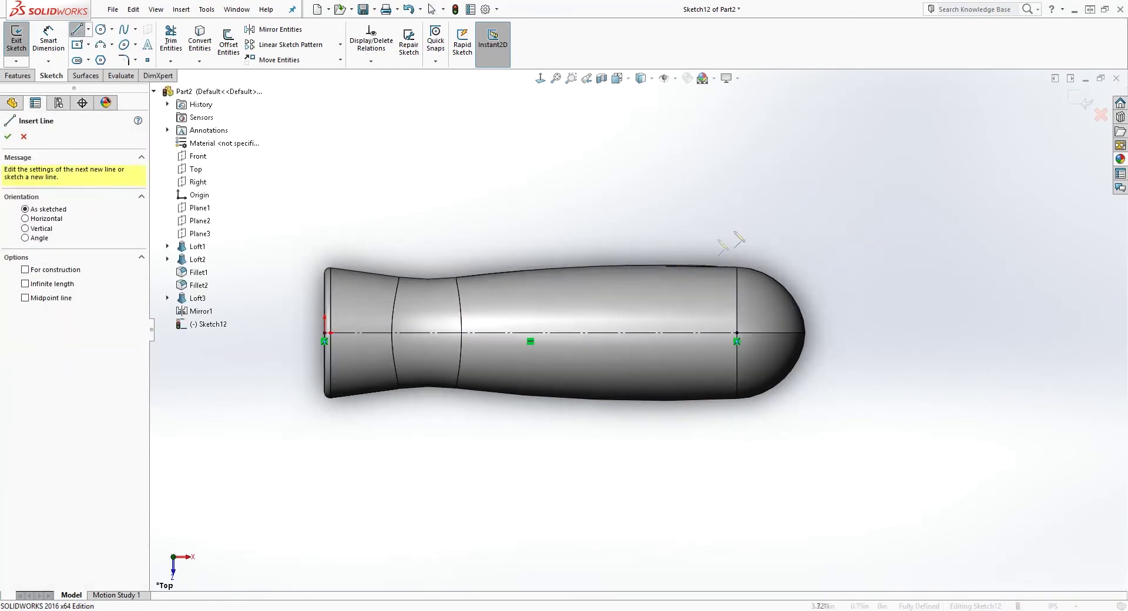
click(741, 199)
click(741, 297)
key(Escape)
key(Escape)
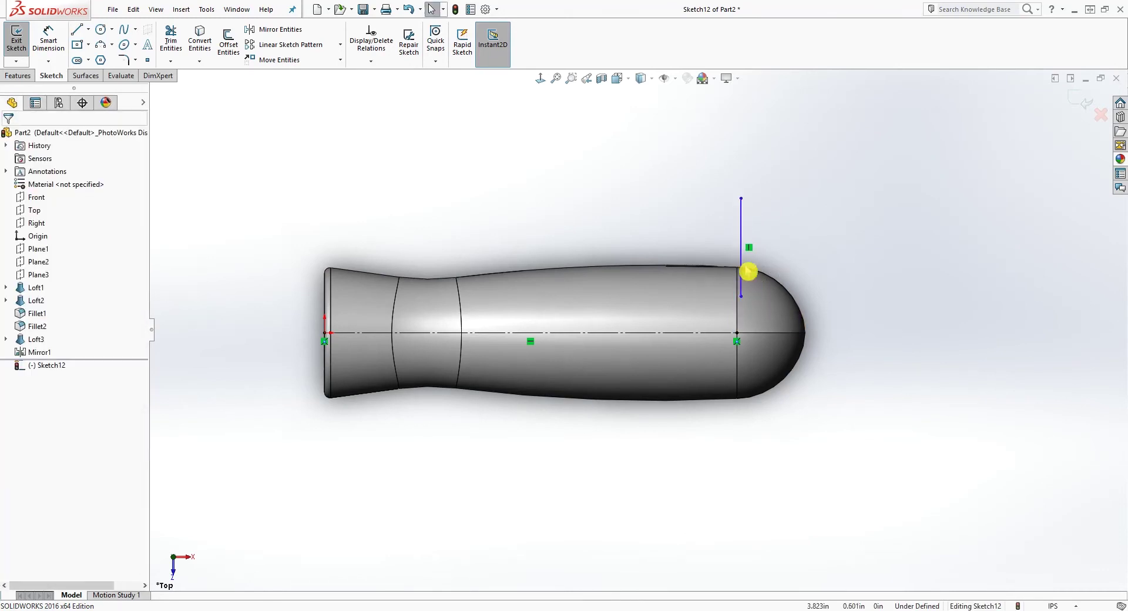
Step: Make the vertical line collinear with the edge between the handle body and the dome
click(739, 256)
ctrl+click(735, 290)
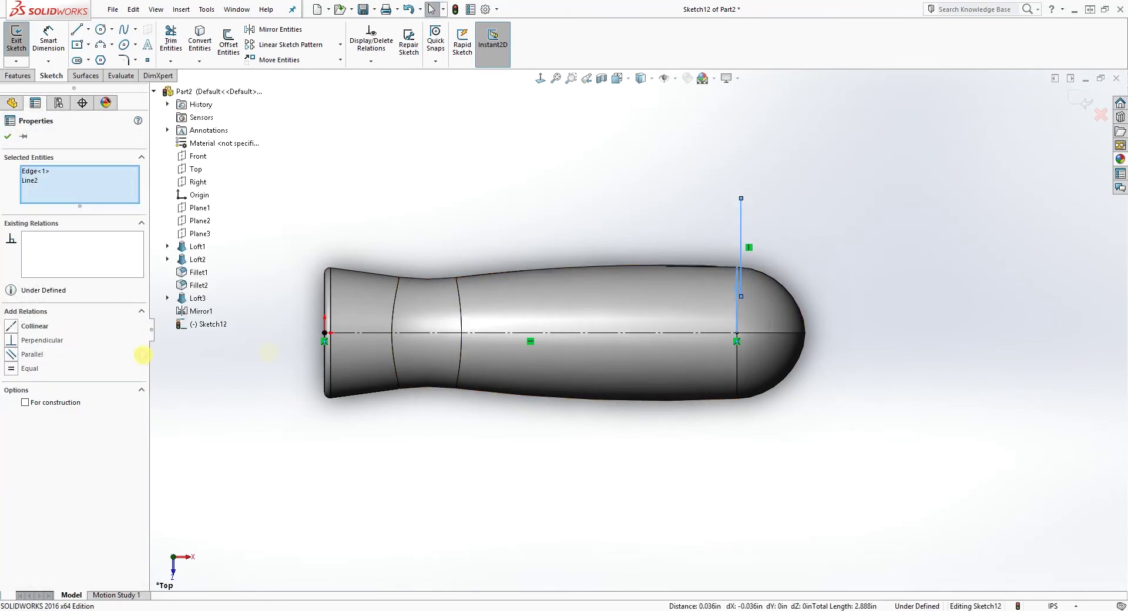
click(17, 326)
key(Escape)
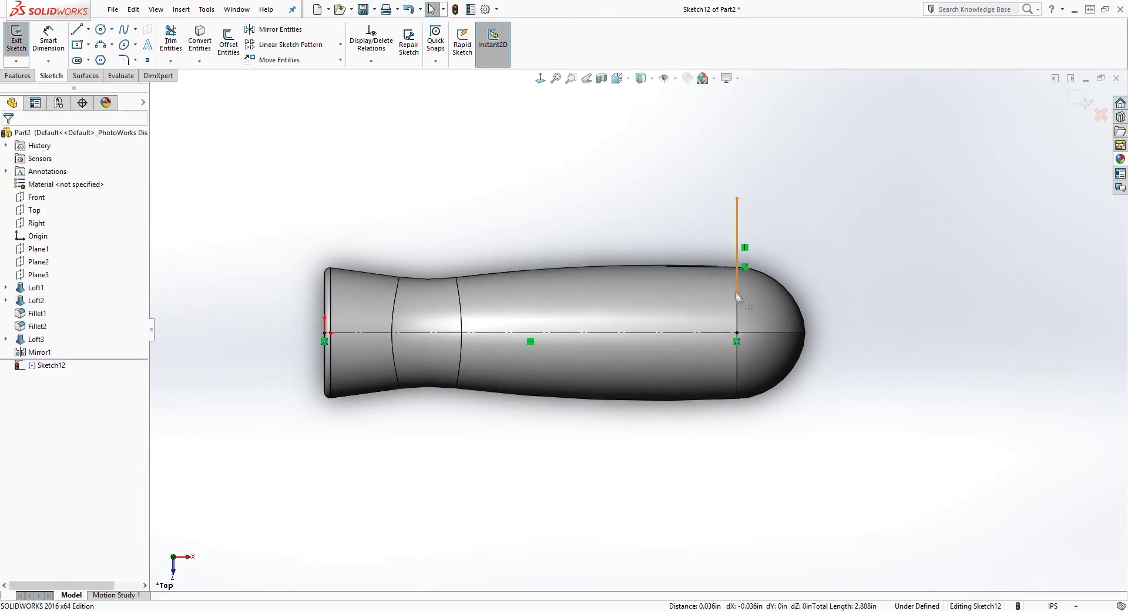
Step: Draw a sloped line about 2.16 in long from the vertical line's lower endpoint down toward the handle's neck
mouse_move(737, 297)
mouse_down()
mouse_move(738, 313)
mouse_move(702, 309)
mouse_move(746, 273)
mouse_move(499, 318)
mouse_move(405, 321)
mouse_up()
key(l)
key(Escape)
scroll(729, 314, down, 2)
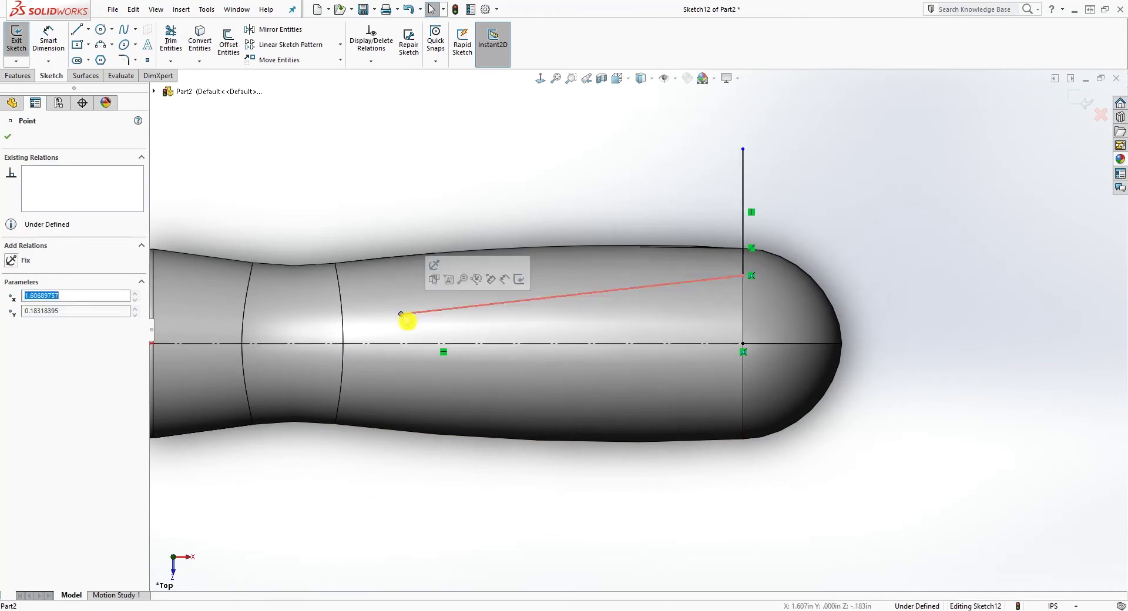
key(Escape)
Step: Sketch a small circle centred on the construction line, just below the sloped line's neck-side end
click(101, 29)
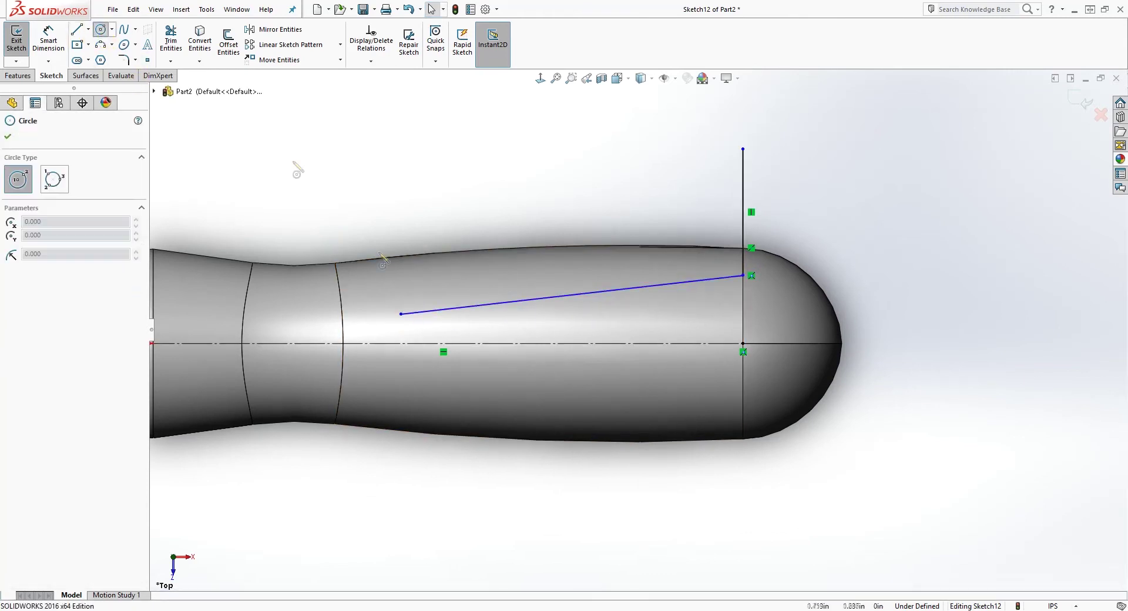
click(413, 344)
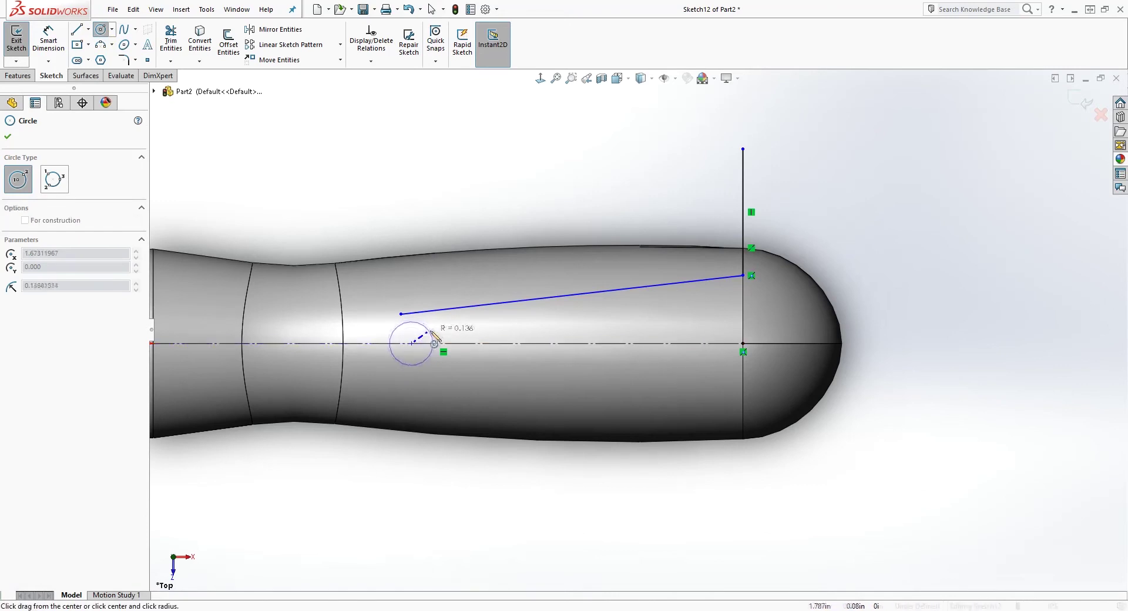
click(437, 335)
right_click(435, 335)
click(439, 336)
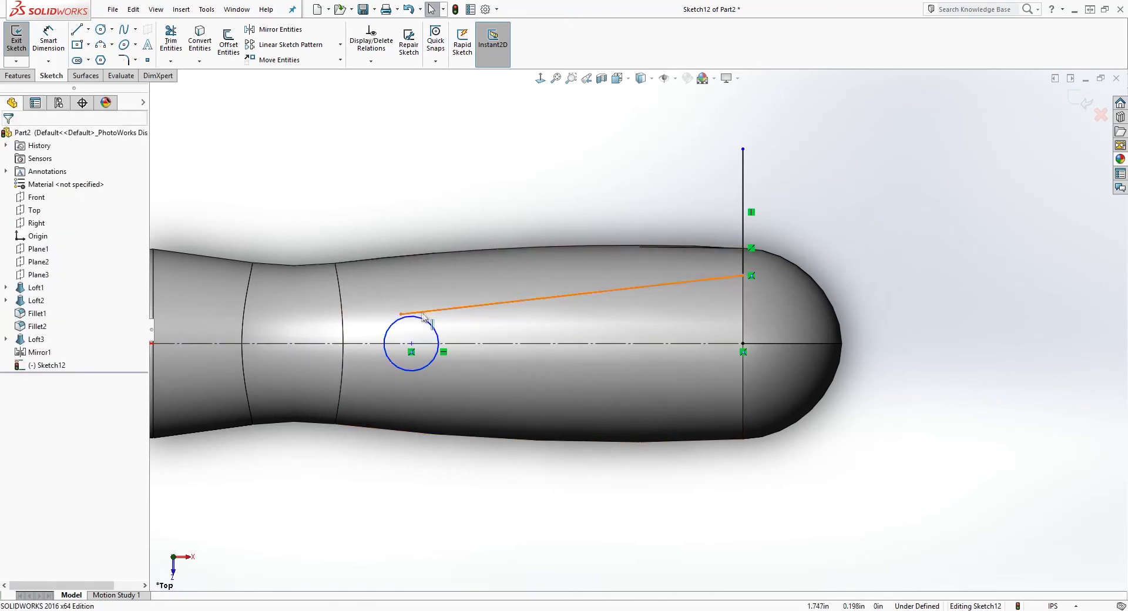
Step: Add a tangent relation between the sloped line and the circle
click(420, 313)
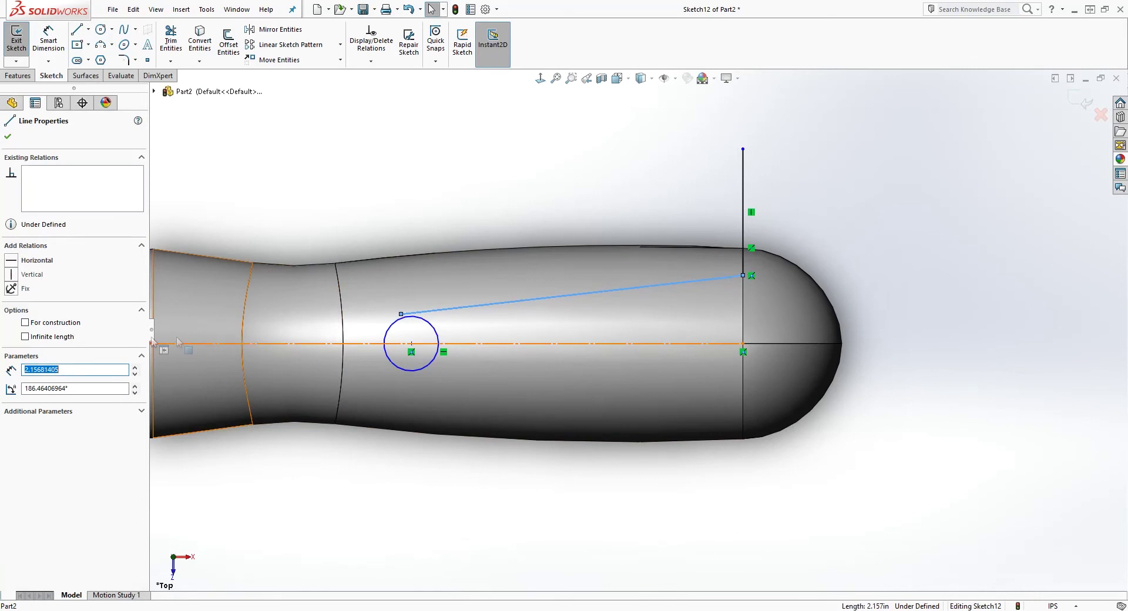
ctrl+click(425, 325)
click(12, 327)
click(120, 60)
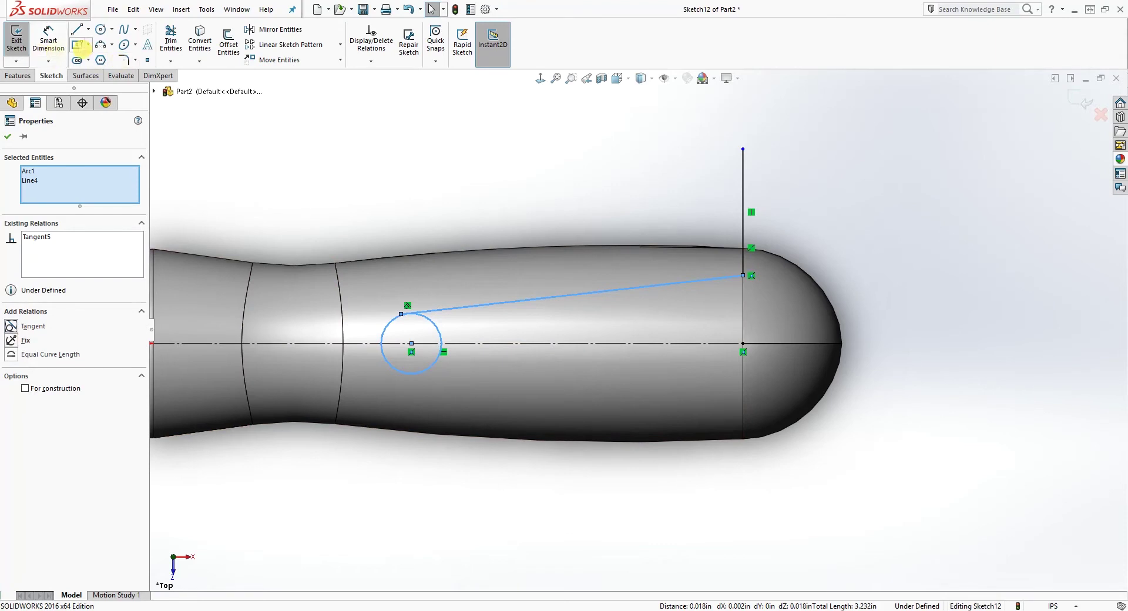
click(423, 215)
Step: Trim the circle to its neck-side arc above the construction line and remove the sloped line's overhang past the tangent point
click(171, 44)
click(434, 333)
click(438, 365)
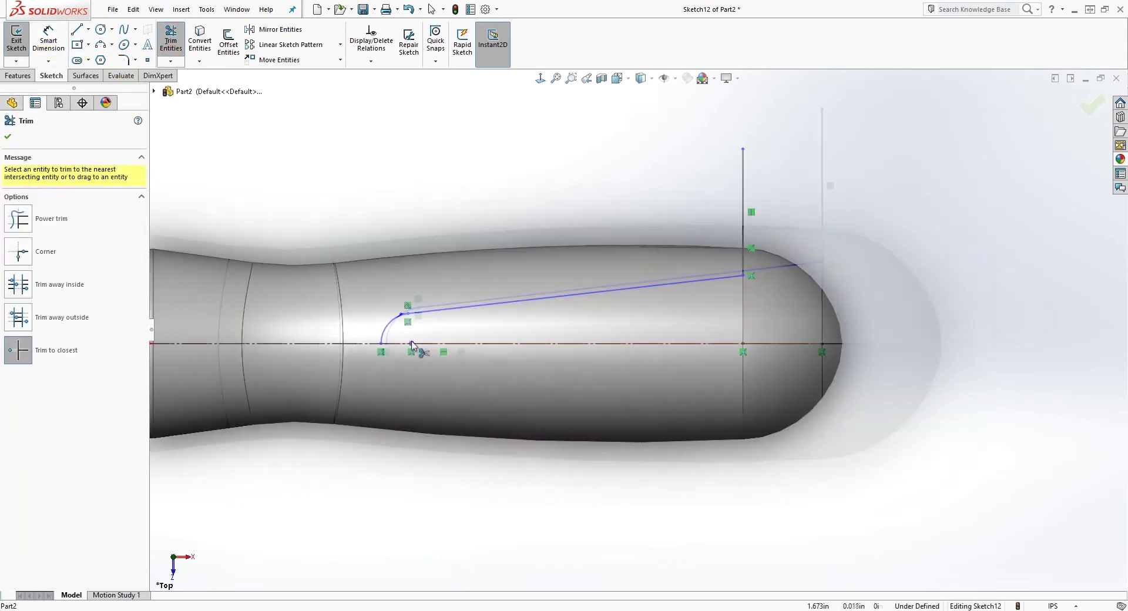
scroll(411, 341, up, 5)
scroll(439, 292, up, 1)
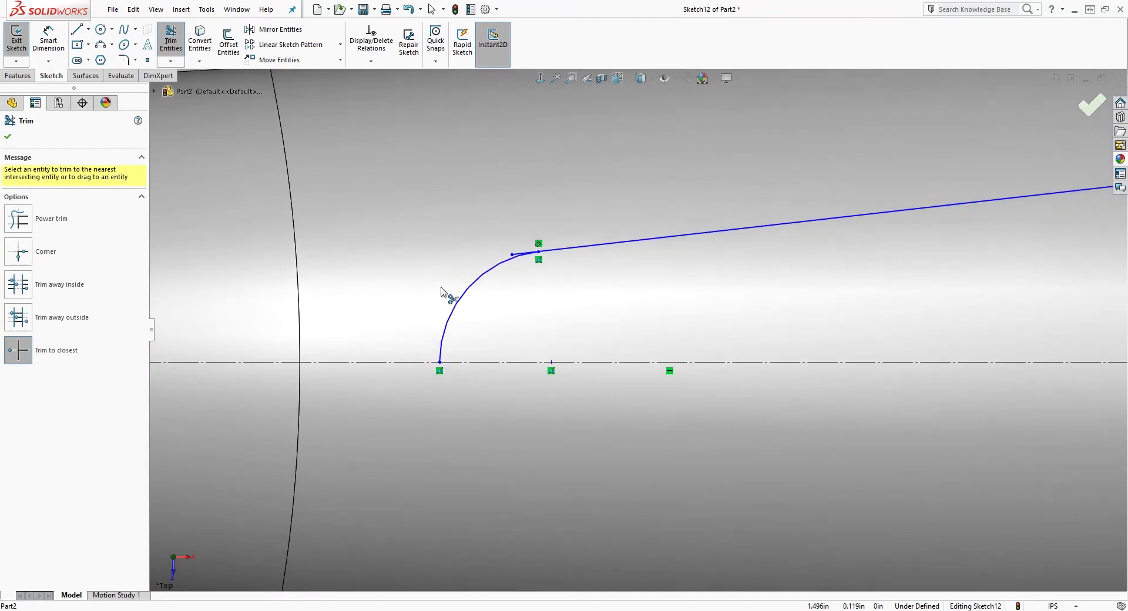
click(518, 255)
scroll(676, 279, down, 9)
scroll(831, 305, up, 2)
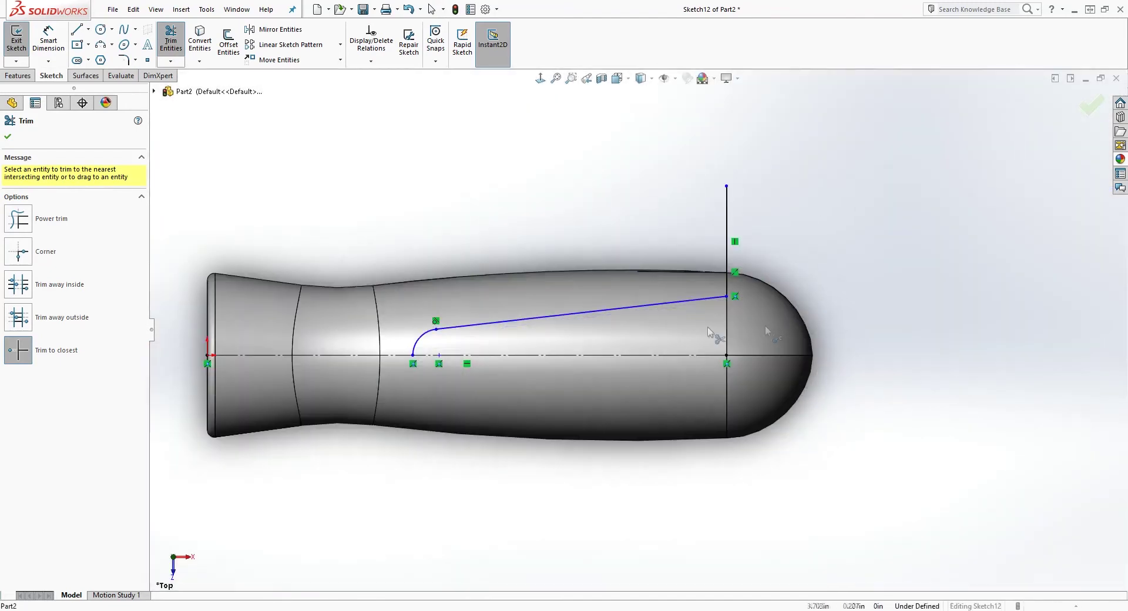
key(Escape)
scroll(634, 371, down, 1)
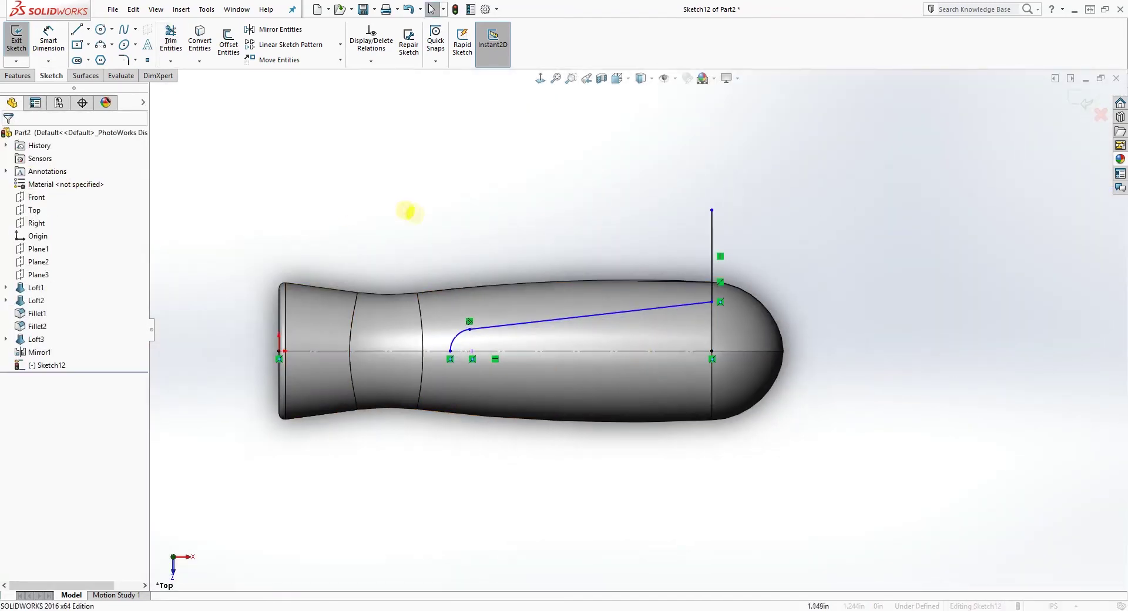
Step: Dimension the angle between the sloped line and the construction line as 5 degrees
right_drag(478, 266, 503, 224)
scroll(574, 331, up, 2)
click(576, 316)
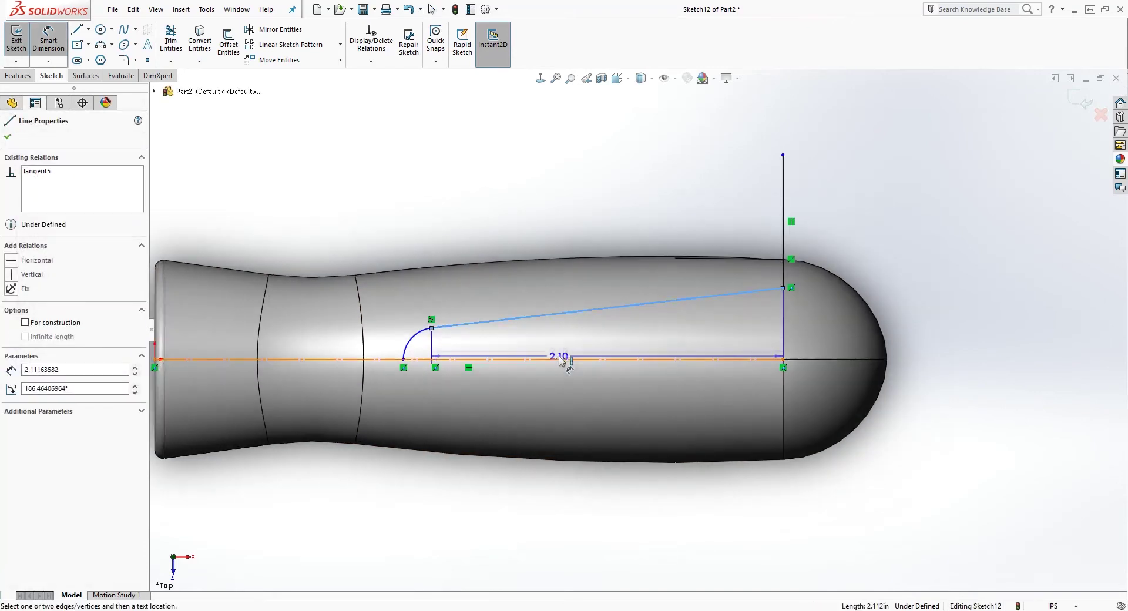
click(562, 360)
click(563, 349)
text(5)
key(Return)
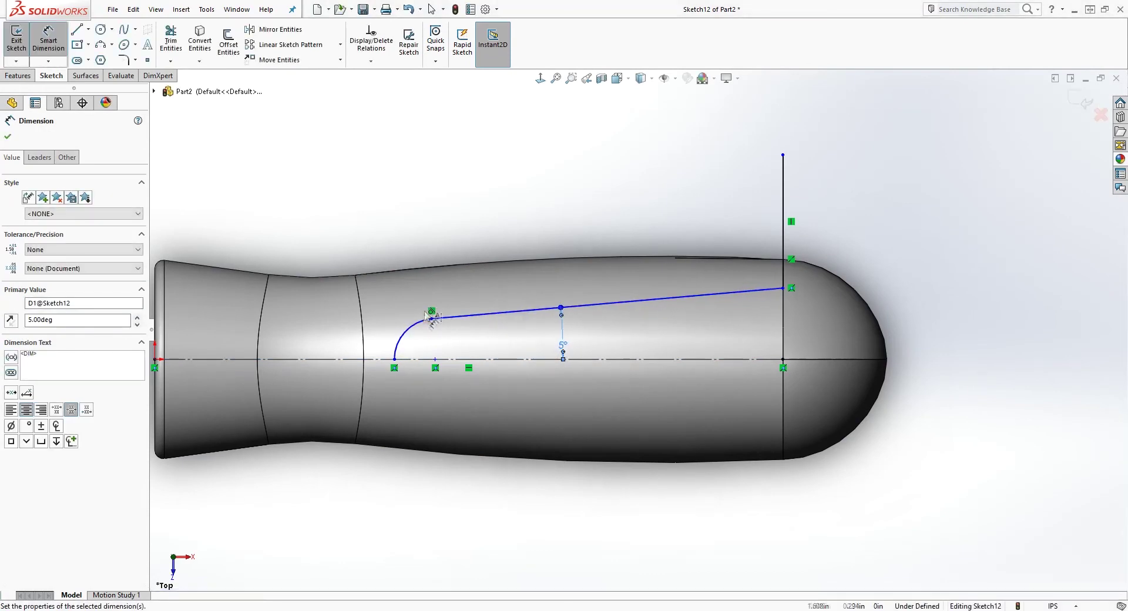
Step: Dimension the arc's radius as 0.35 in and place the dimension text above the handle
click(418, 328)
click(385, 295)
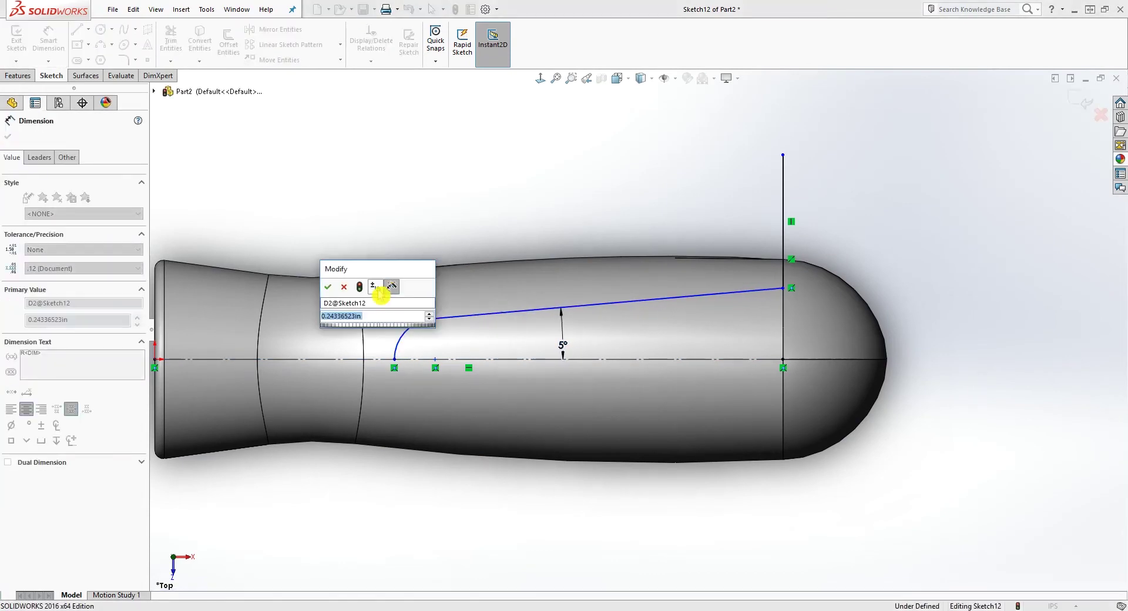
text(0.35)
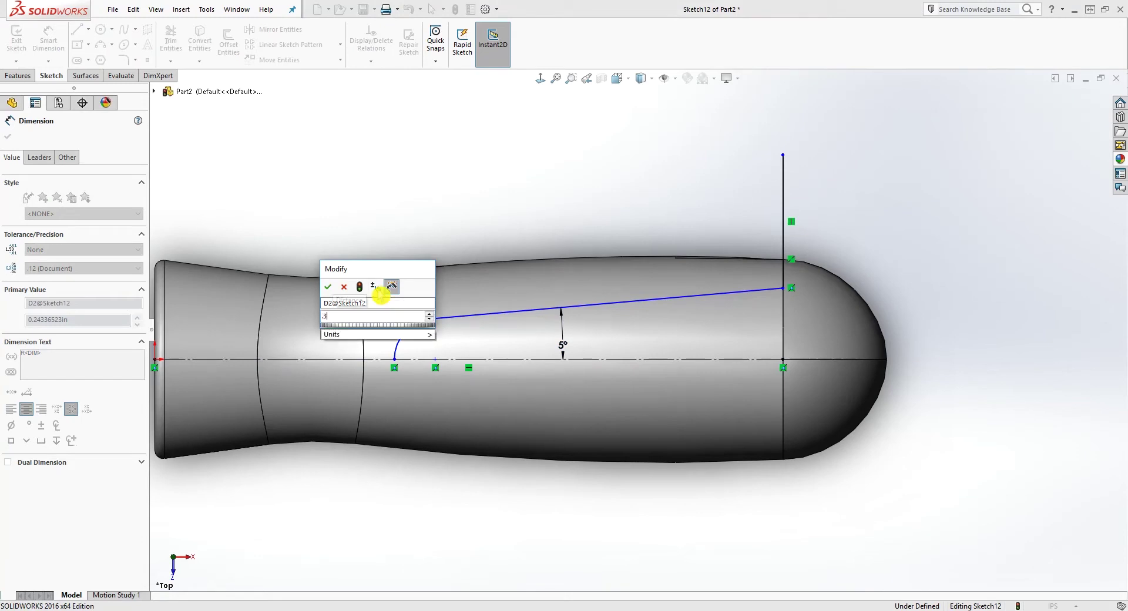
key(Return)
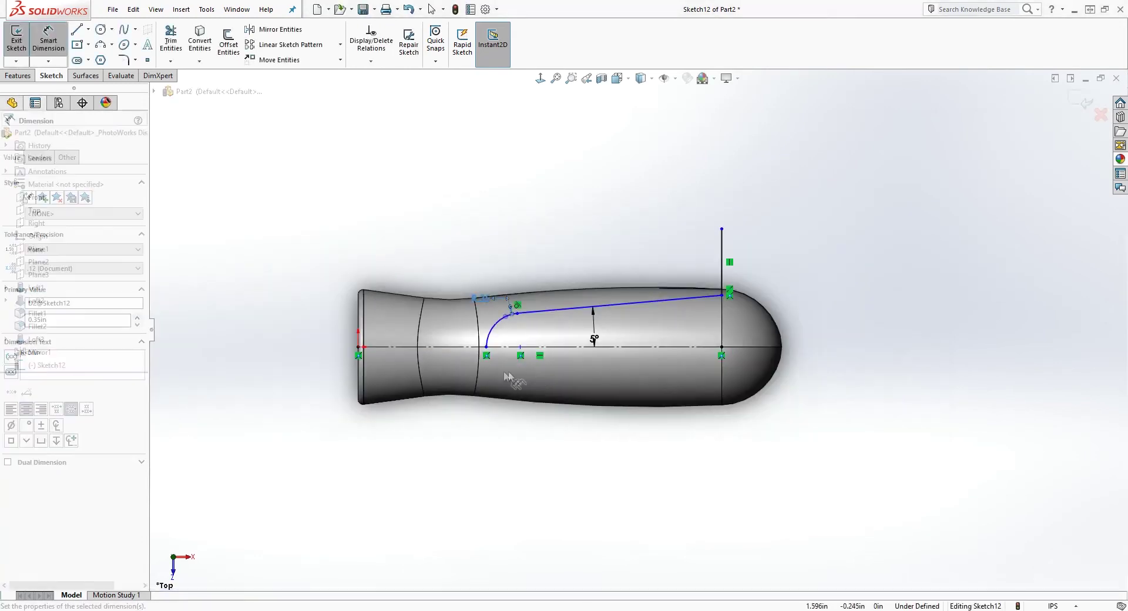
key(Escape)
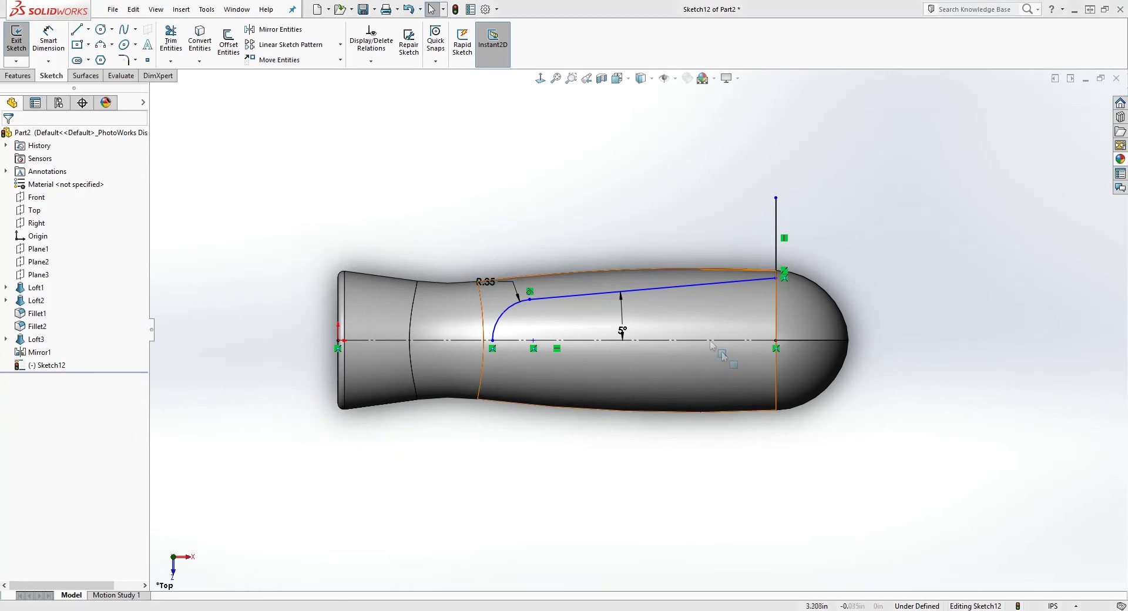
drag(489, 284, 468, 242)
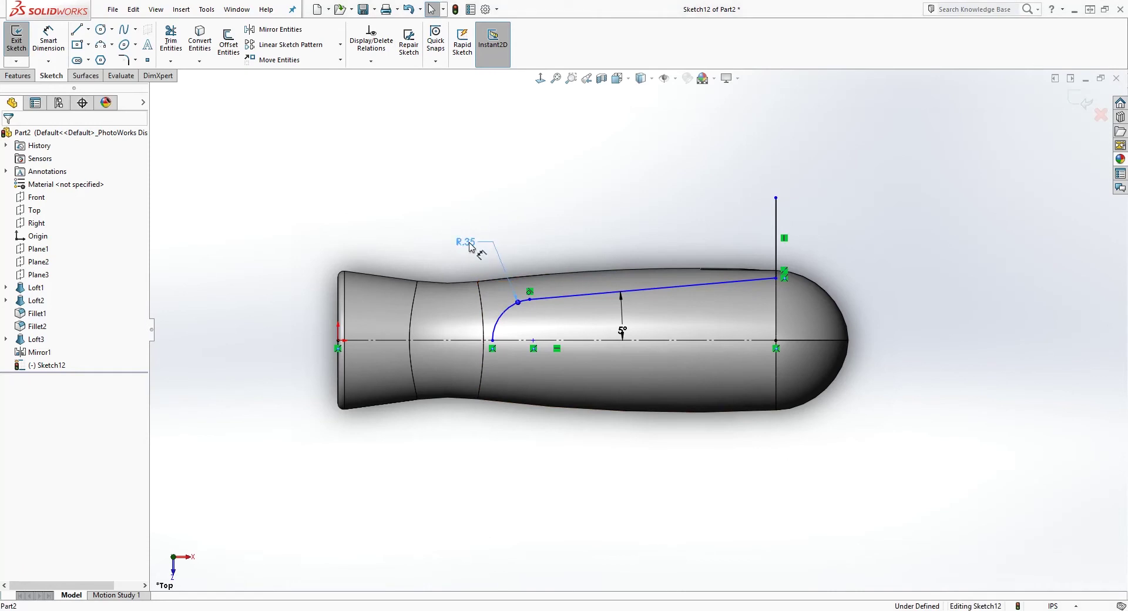
Step: Dimension the horizontal distance from the arc's center to the vertical line at the dome seam as 1.92 in
click(49, 37)
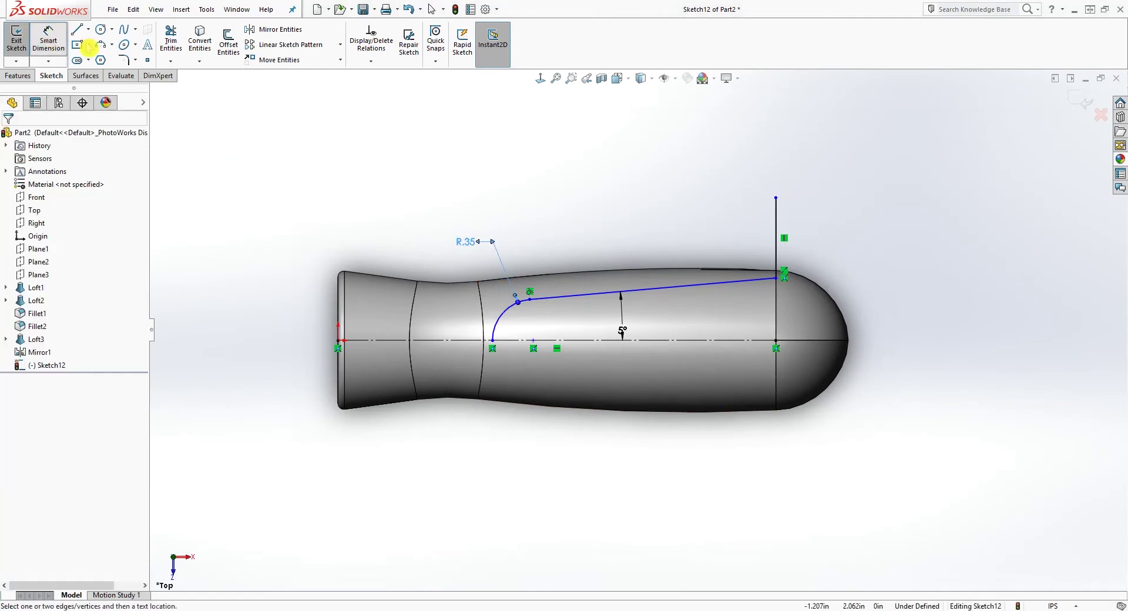
click(571, 299)
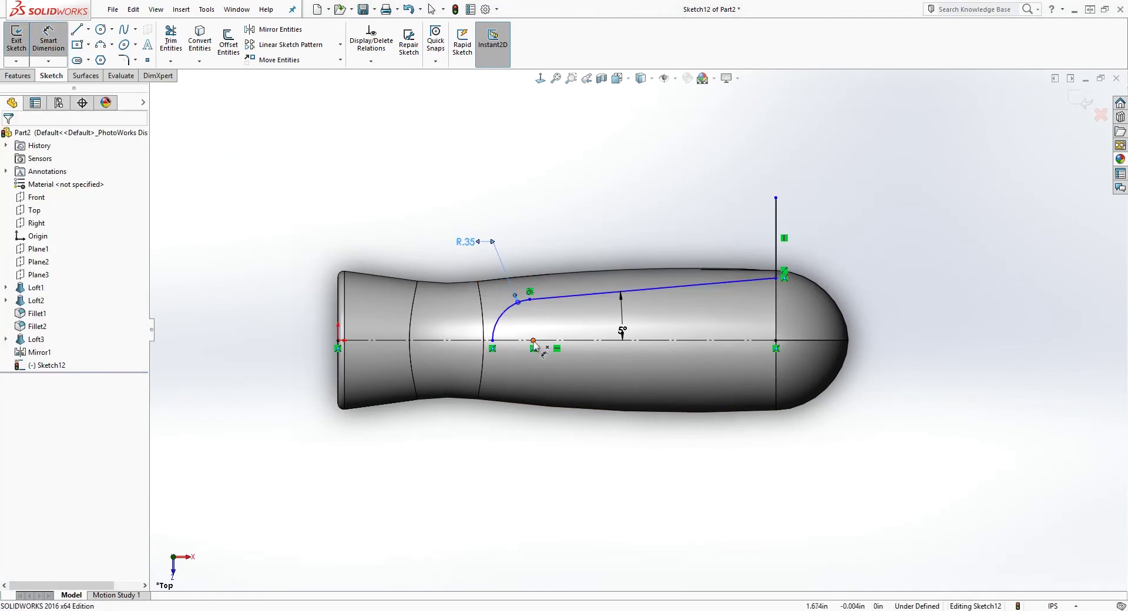
click(533, 341)
click(778, 242)
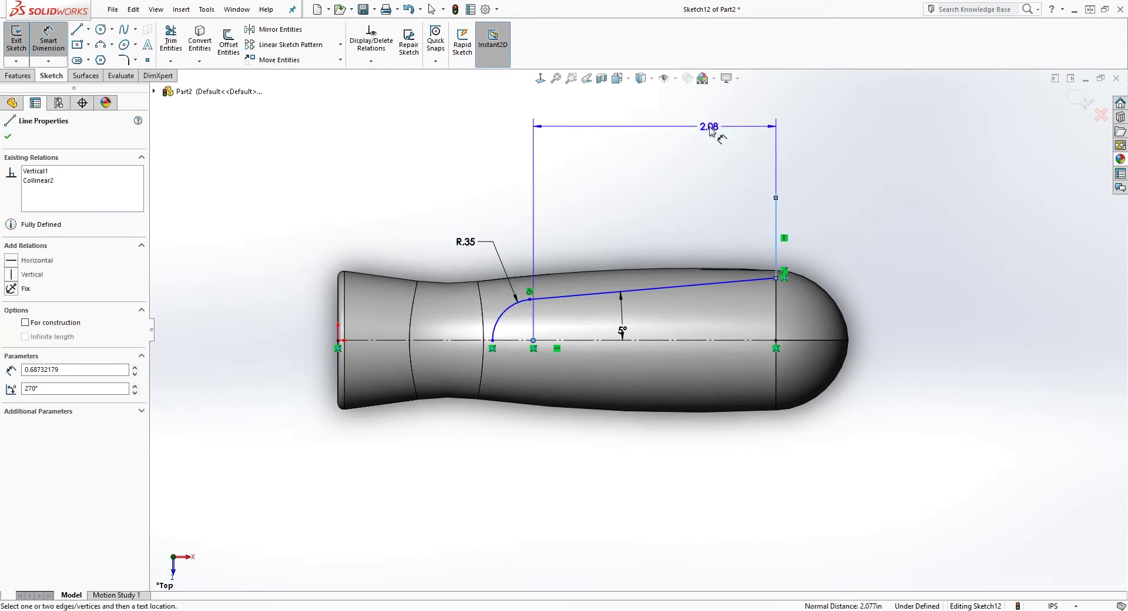
click(713, 134)
text(1.92)
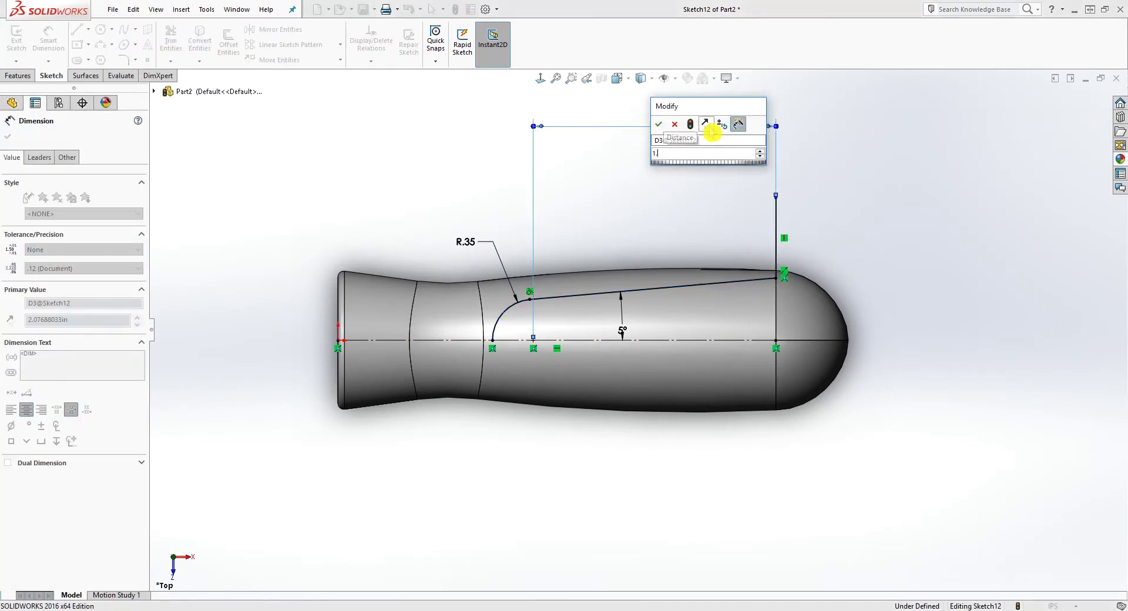
key(Return)
click(723, 144)
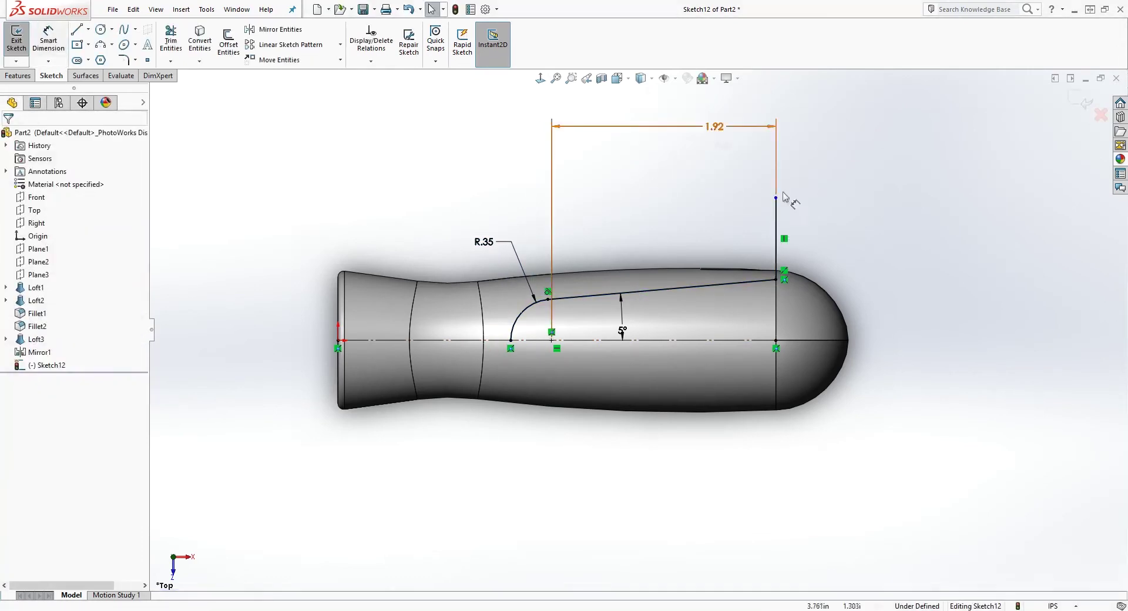
Step: Mirror the vertical line, the sloped line and the arc about the horizontal construction line
scroll(764, 318, down, 2)
click(762, 250)
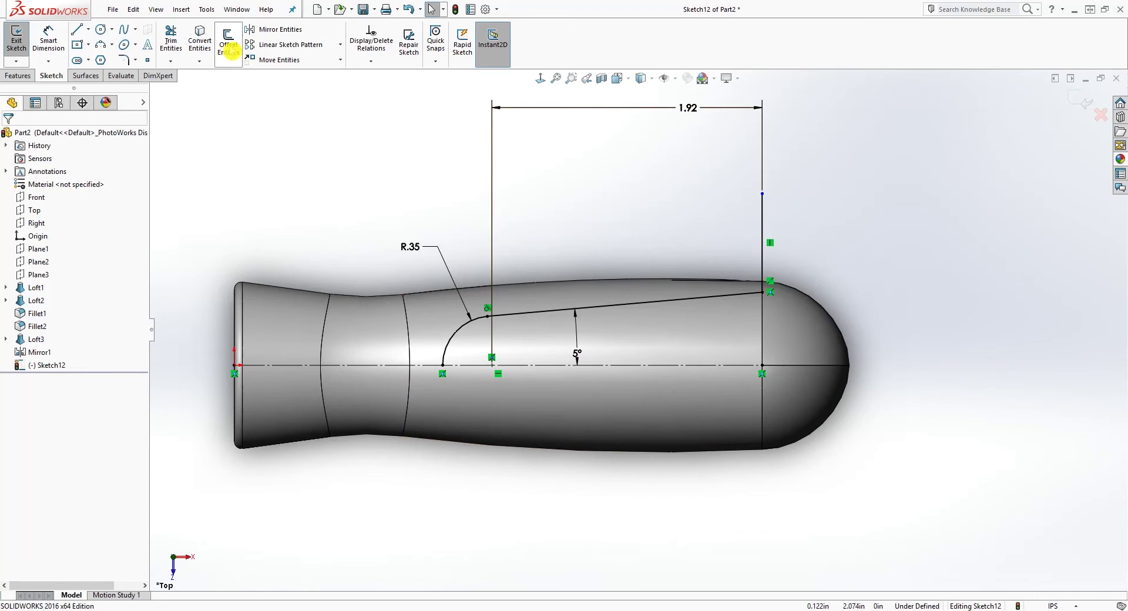
click(279, 32)
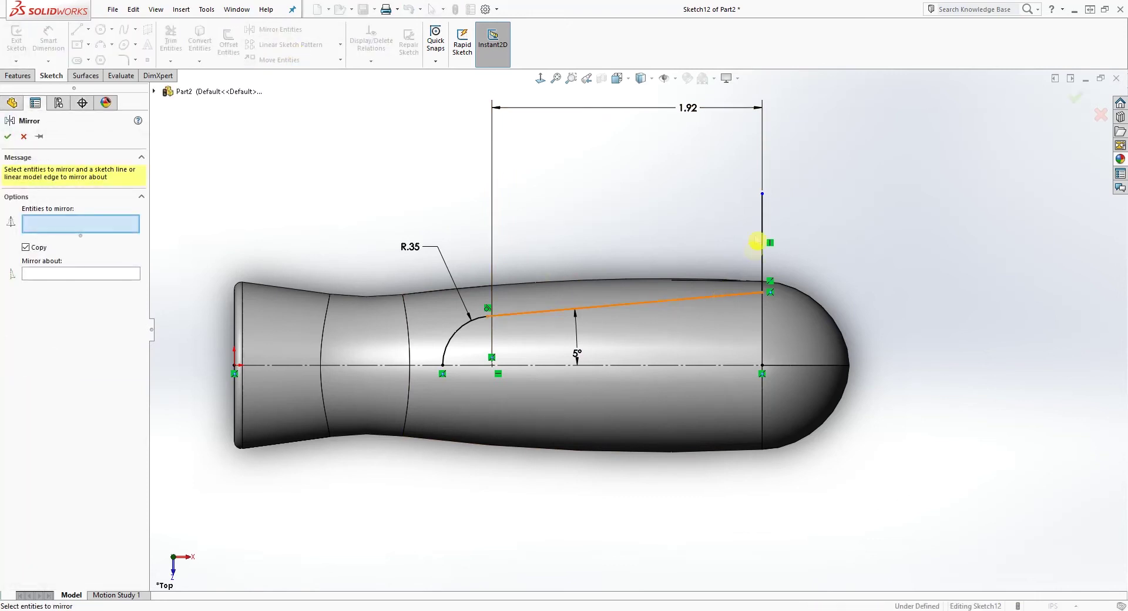
click(762, 235)
click(726, 296)
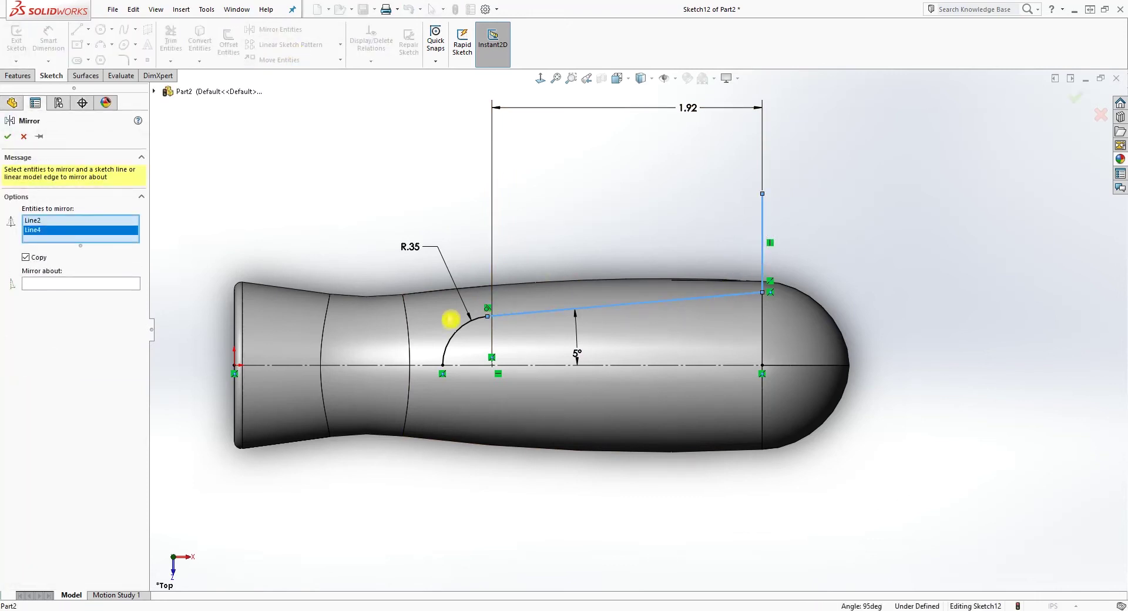
click(461, 335)
click(90, 294)
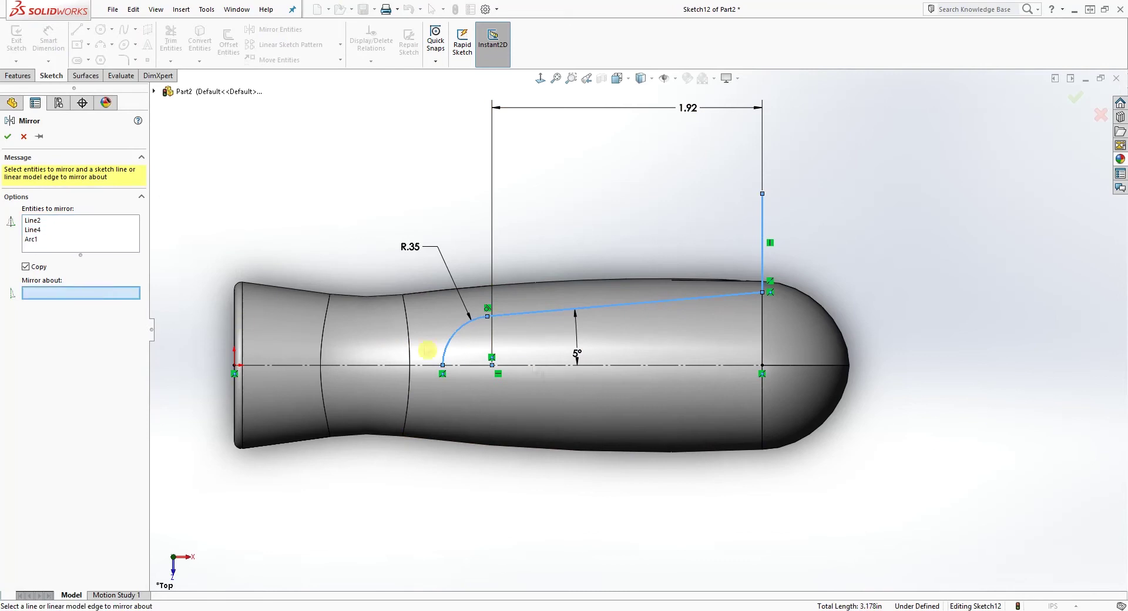
click(596, 366)
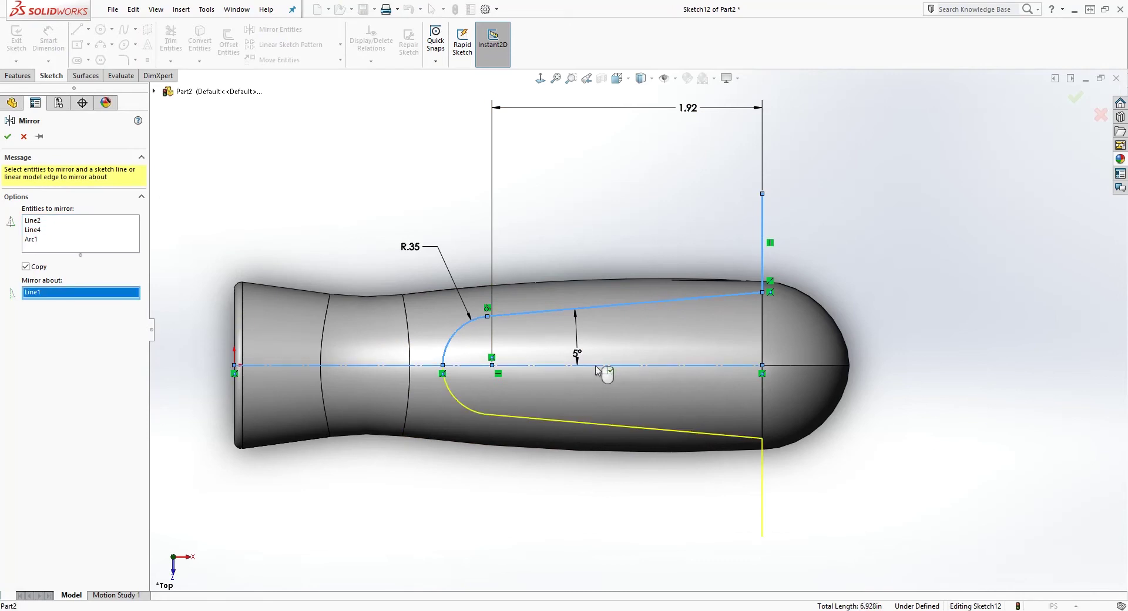
click(10, 138)
Step: Create a projection Split Line from the current sketch on the handle's main grip face, in both directions
scroll(579, 320, up, 2)
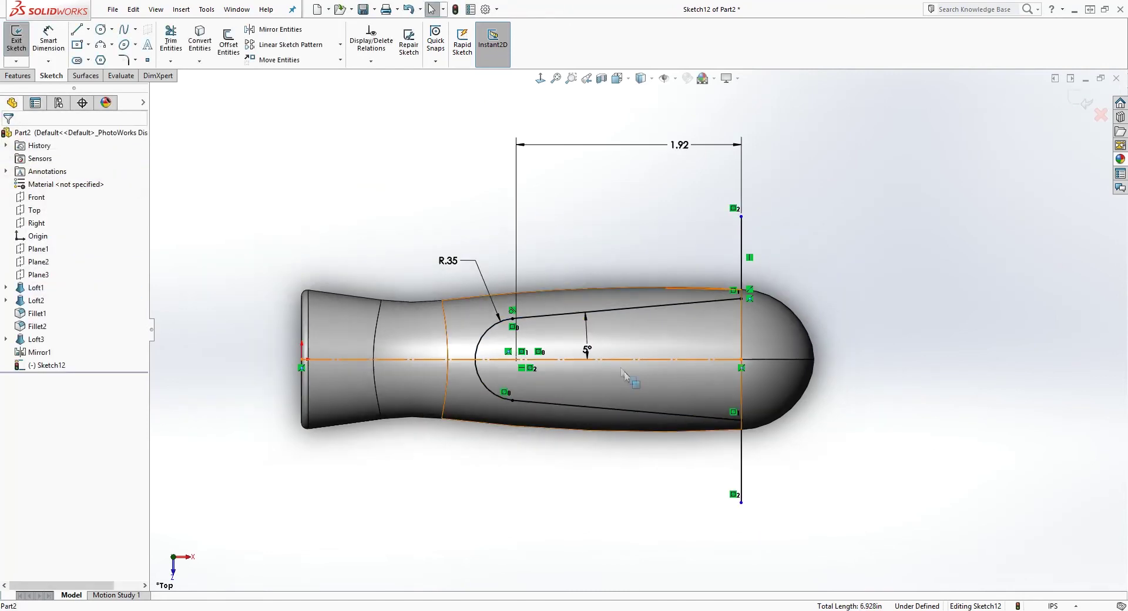
mouse_move(619, 479)
middle_down()
mouse_move(628, 330)
mouse_move(650, 339)
mouse_move(632, 329)
middle_up()
click(12, 78)
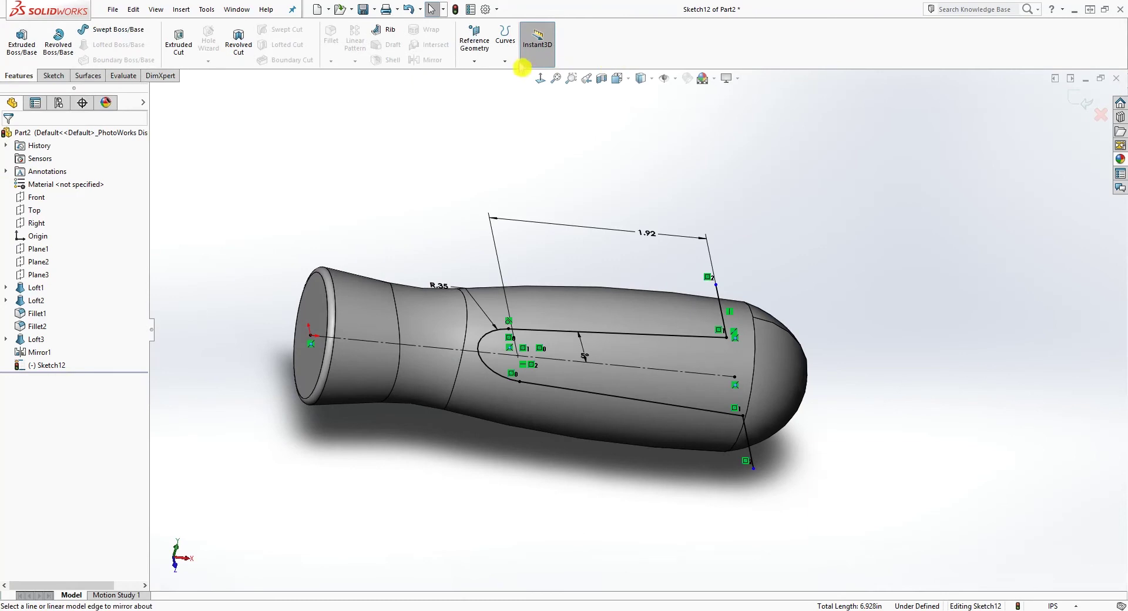
click(505, 44)
click(526, 77)
middle_drag(835, 426, 805, 439)
click(641, 306)
middle_drag(691, 467, 670, 438)
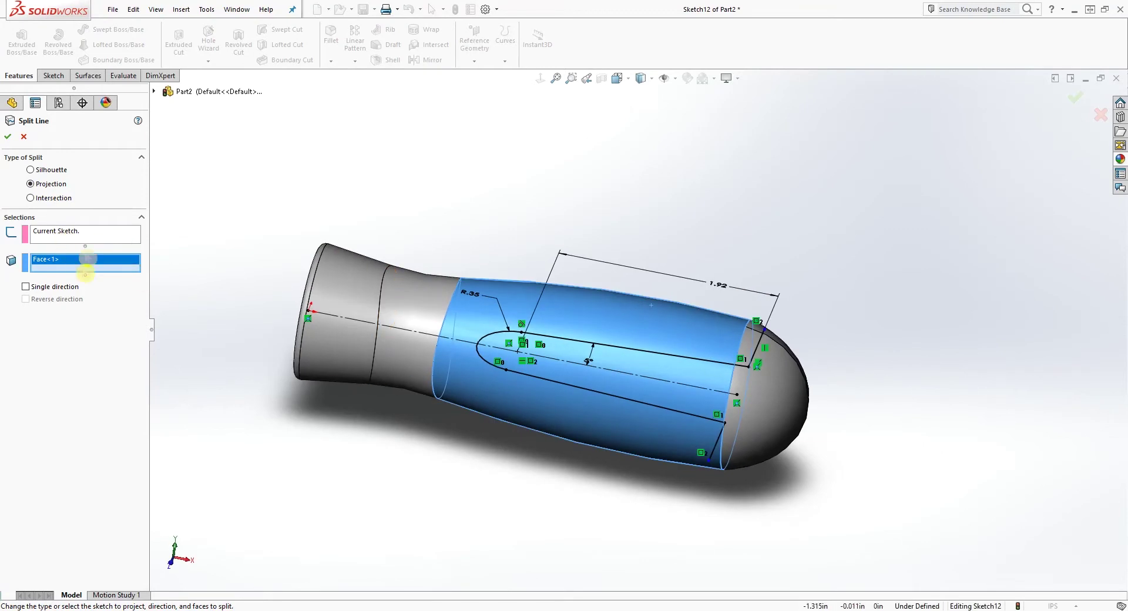
click(9, 137)
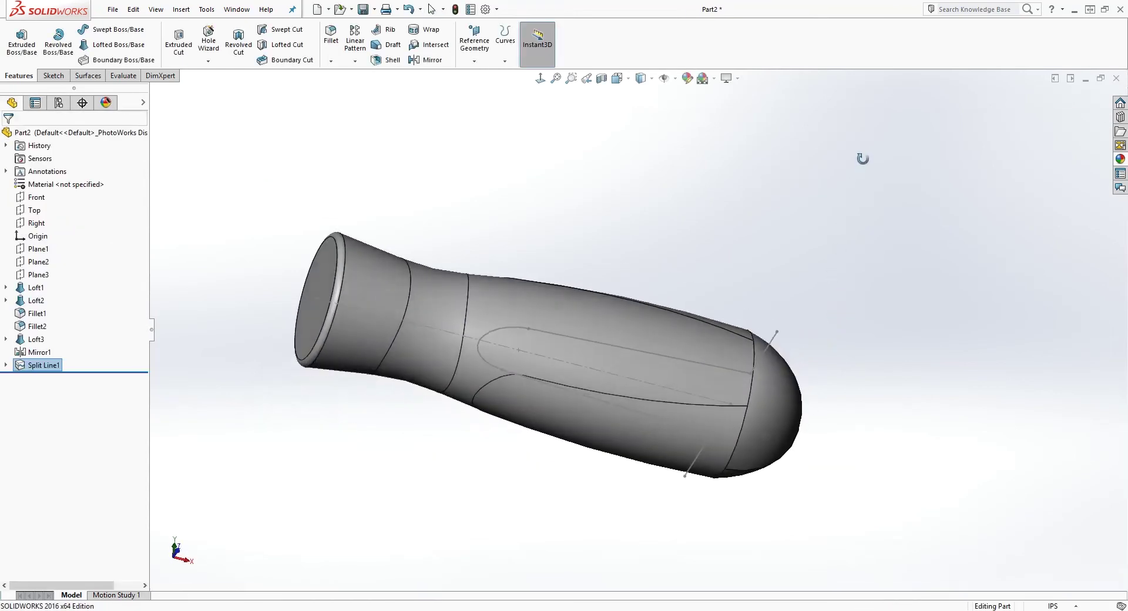
Step: Hide the sketch used by the split line
middle_drag(862, 162, 843, 242)
middle_drag(868, 187, 821, 282)
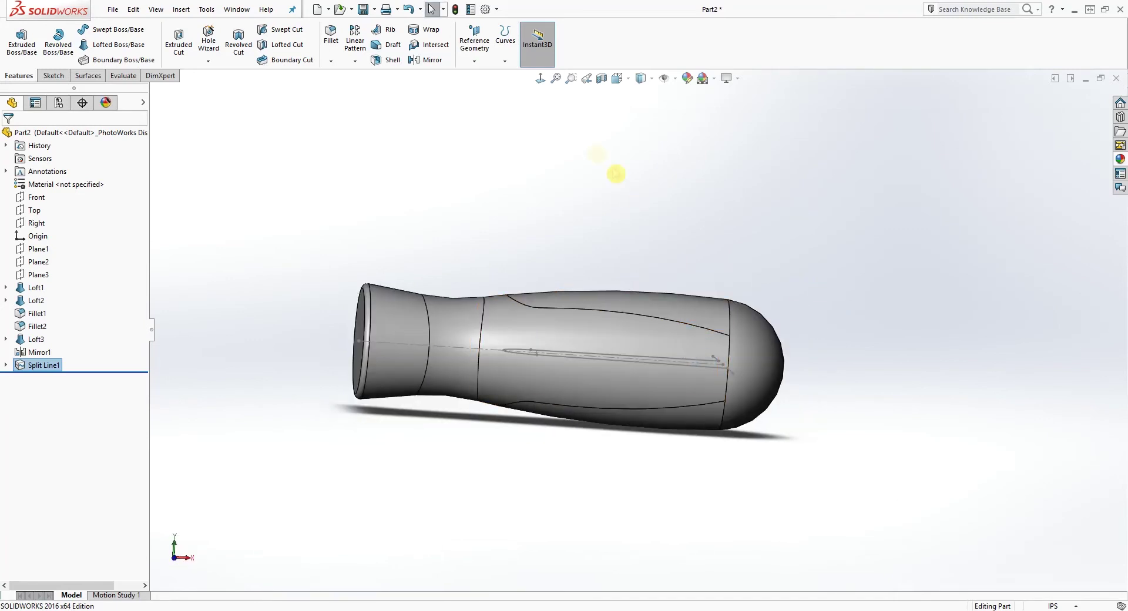
click(545, 82)
key(Escape)
middle_drag(788, 327, 788, 372)
key(Escape)
click(6, 366)
right_click(74, 378)
middle_drag(811, 315, 807, 315)
right_click(74, 379)
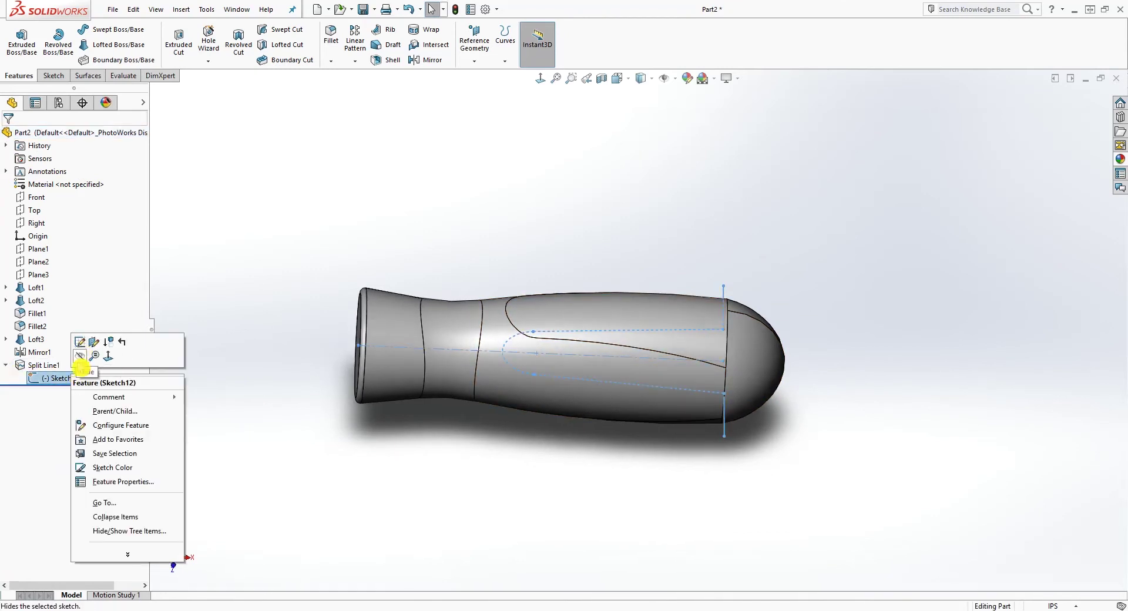
click(80, 359)
Step: Start a new sketch on the Front plane
click(541, 78)
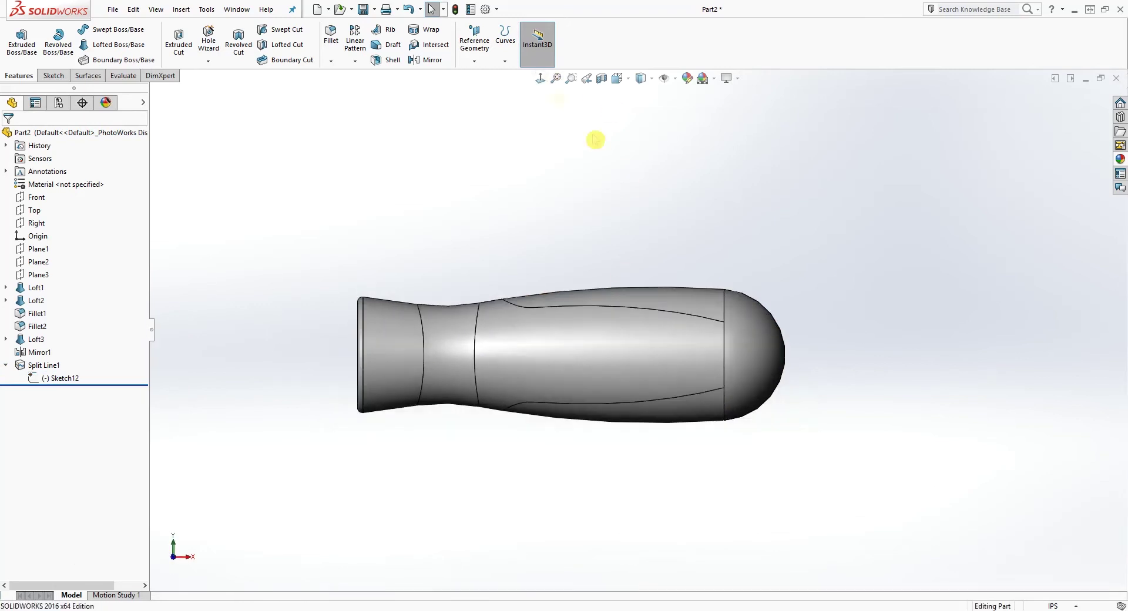
click(36, 197)
scroll(588, 346, up, 3)
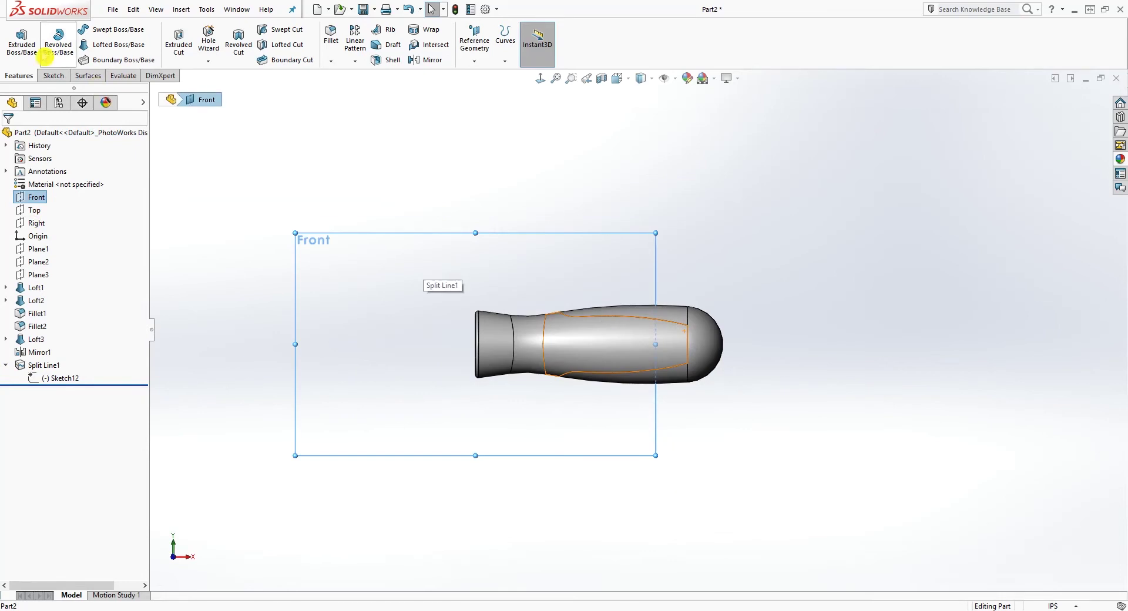
click(55, 76)
click(17, 39)
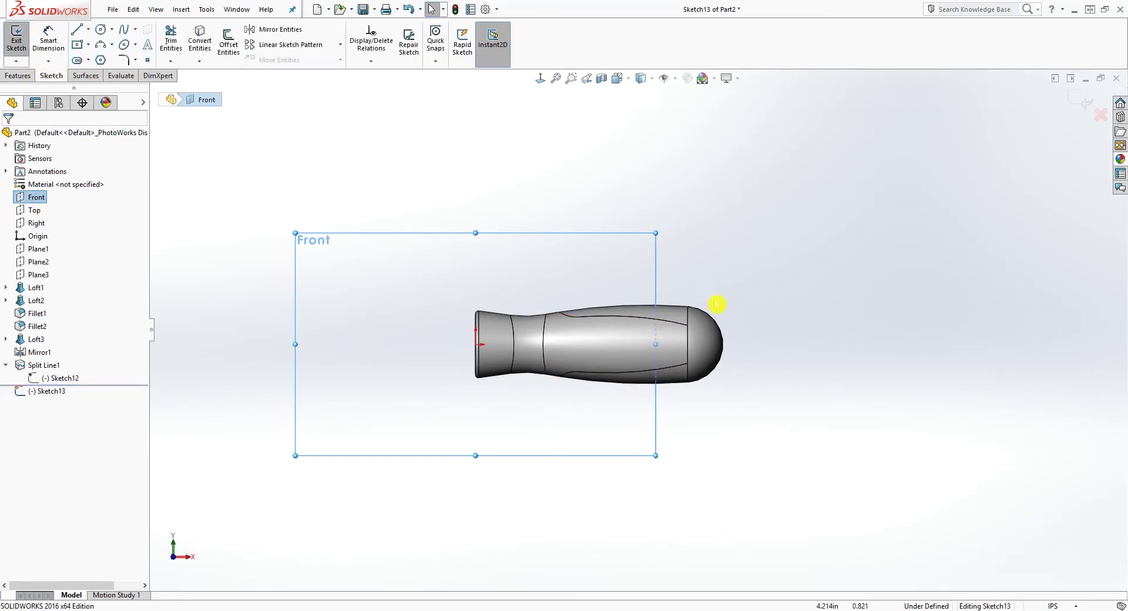
Step: Sketch a small three-point arc across the upper corner between the upper split edge and the vertical dome seam
click(101, 51)
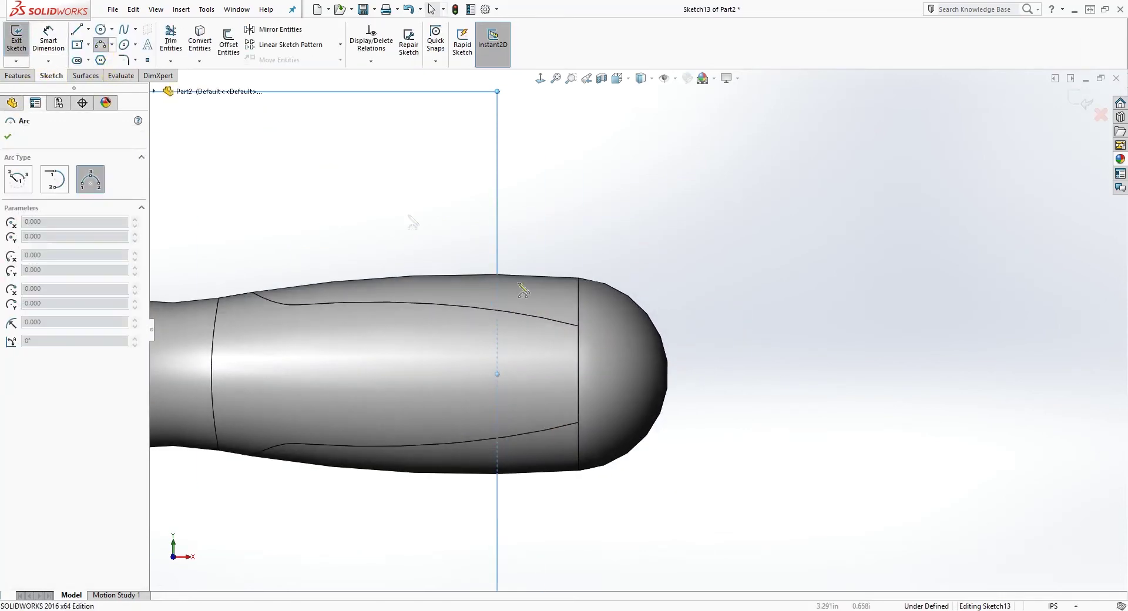
scroll(501, 288, down, 3)
click(620, 350)
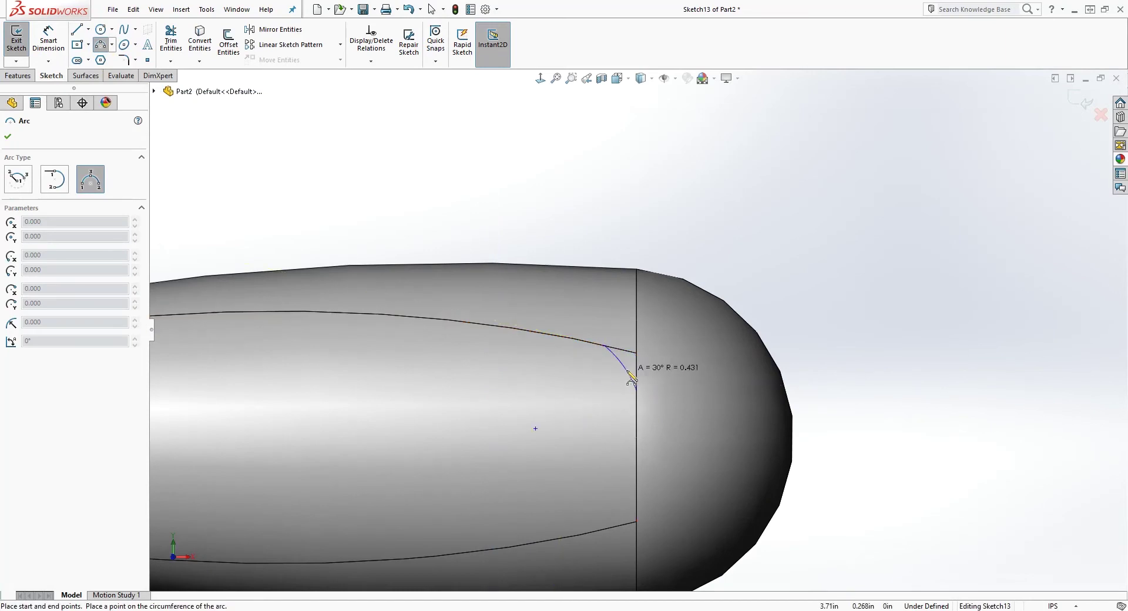
click(636, 372)
key(Escape)
Step: Make the upper corner arc tangent to both the upper split edge and the vertical dome seam
scroll(615, 345, down, 3)
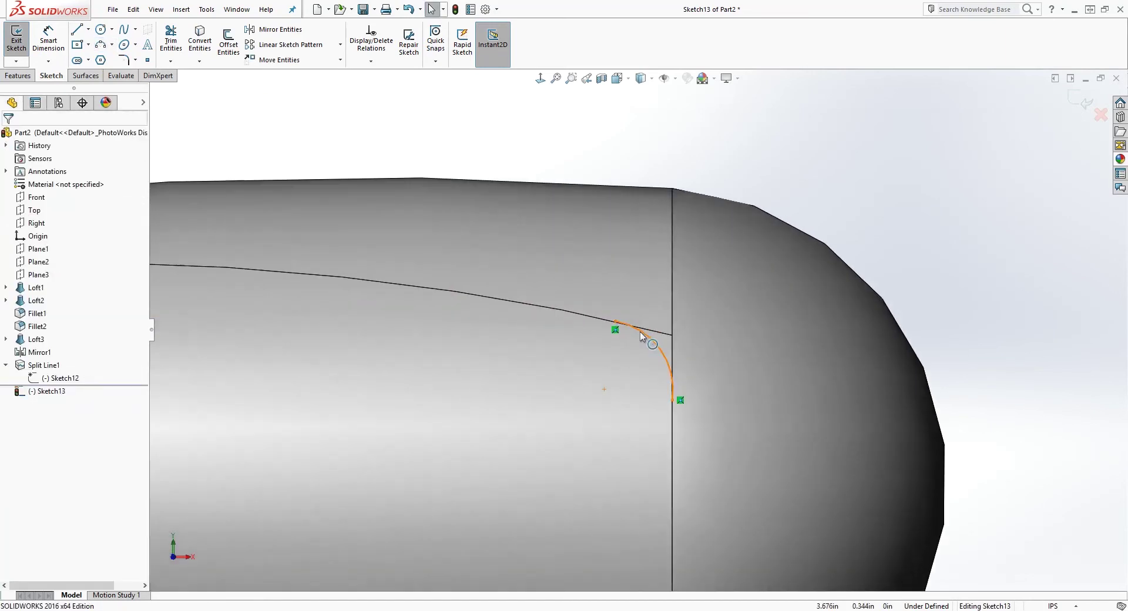
click(641, 336)
ctrl+click(566, 316)
click(11, 326)
click(672, 411)
ctrl+click(672, 418)
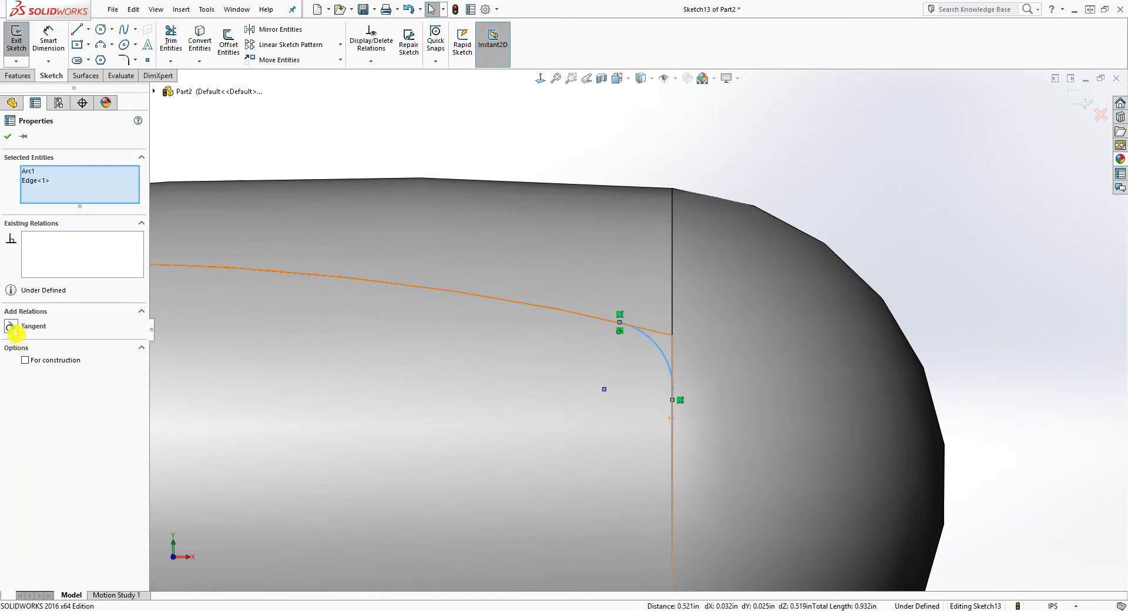
key(Escape)
Step: Dimension the upper corner arc's radius as 0.12 in
scroll(606, 389, up, 4)
scroll(605, 390, down, 1)
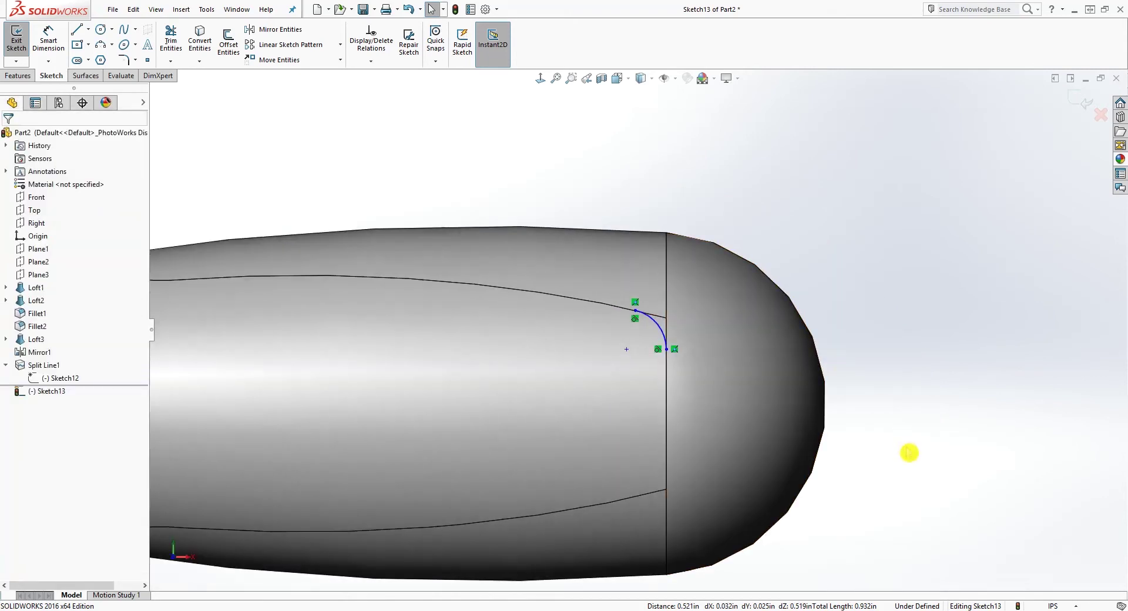
right_drag(910, 453, 917, 405)
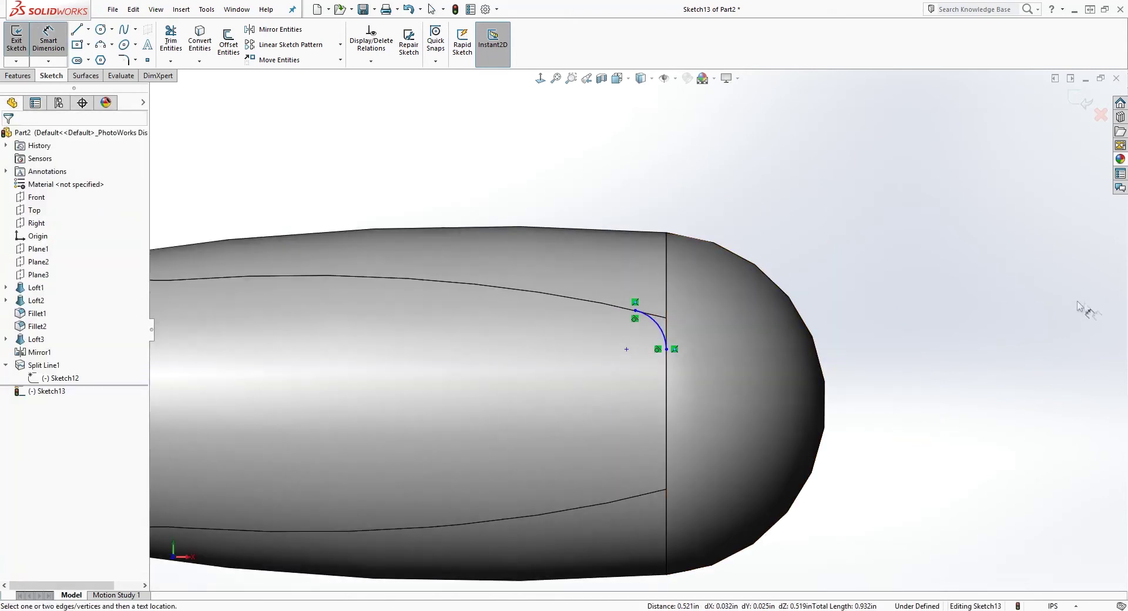
click(660, 330)
click(718, 292)
text(.1)
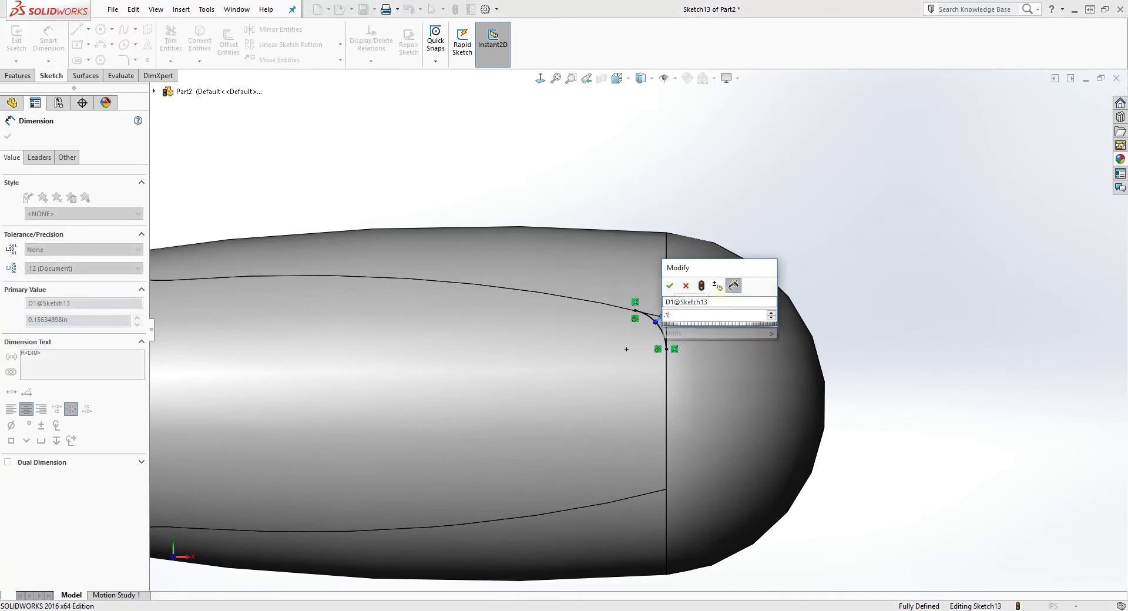
text(2)
key(Return)
key(Escape)
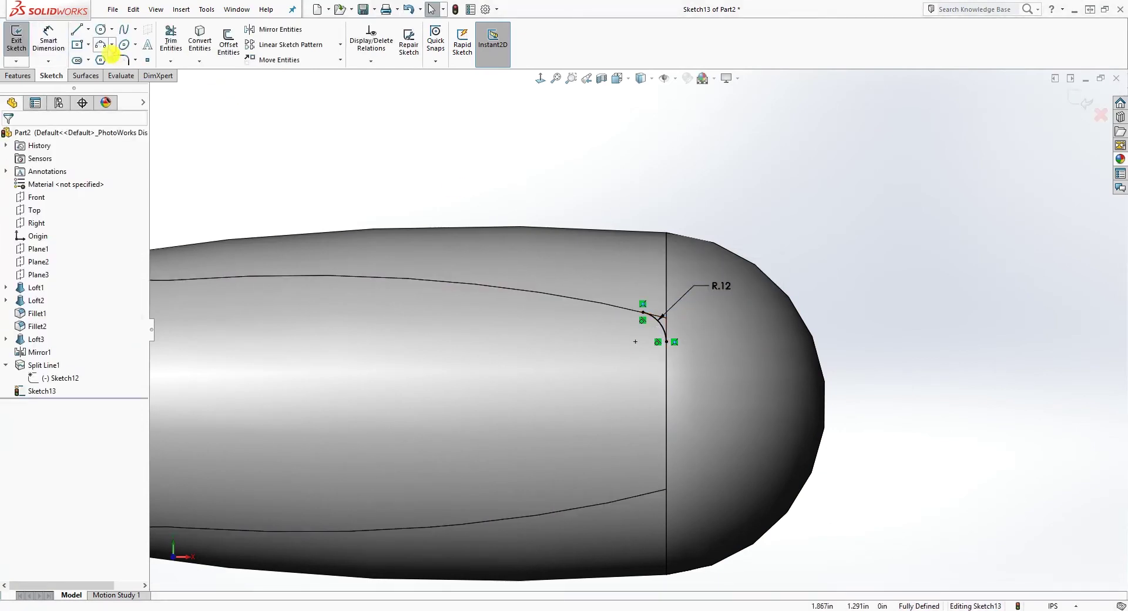
Step: Sketch a second three-point arc across the lower corner between the vertical dome seam and the lower split edge
click(101, 45)
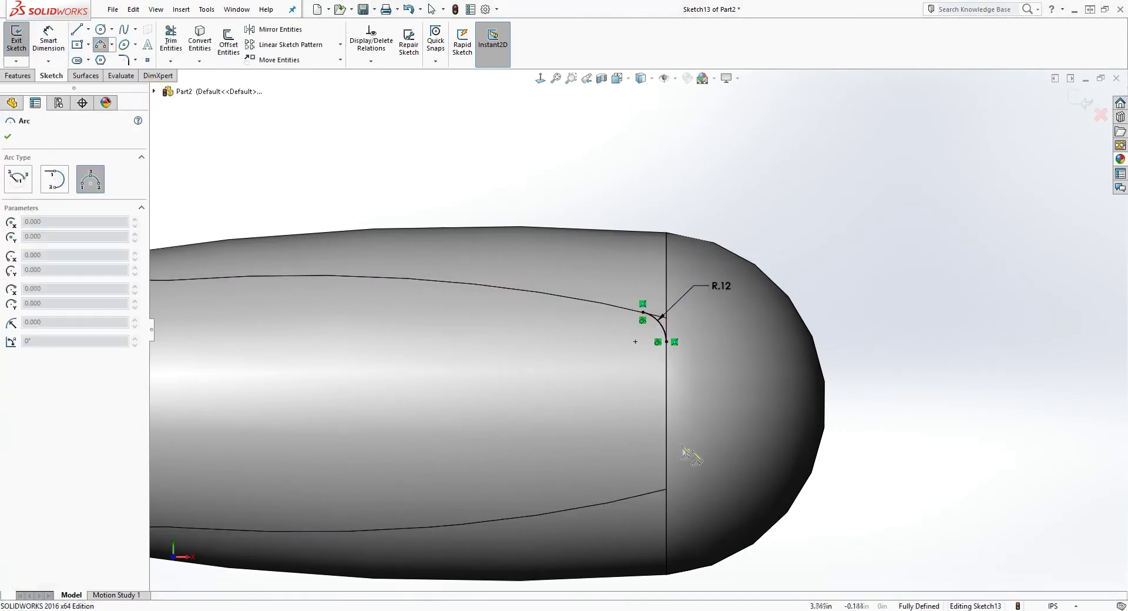
click(667, 467)
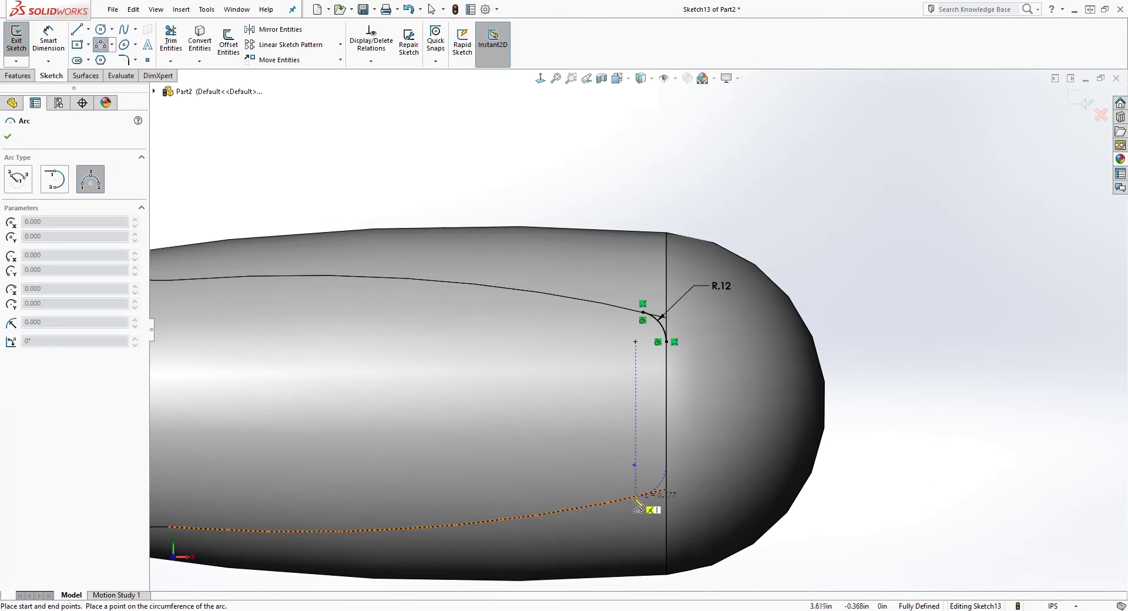
click(638, 499)
click(654, 482)
key(Escape)
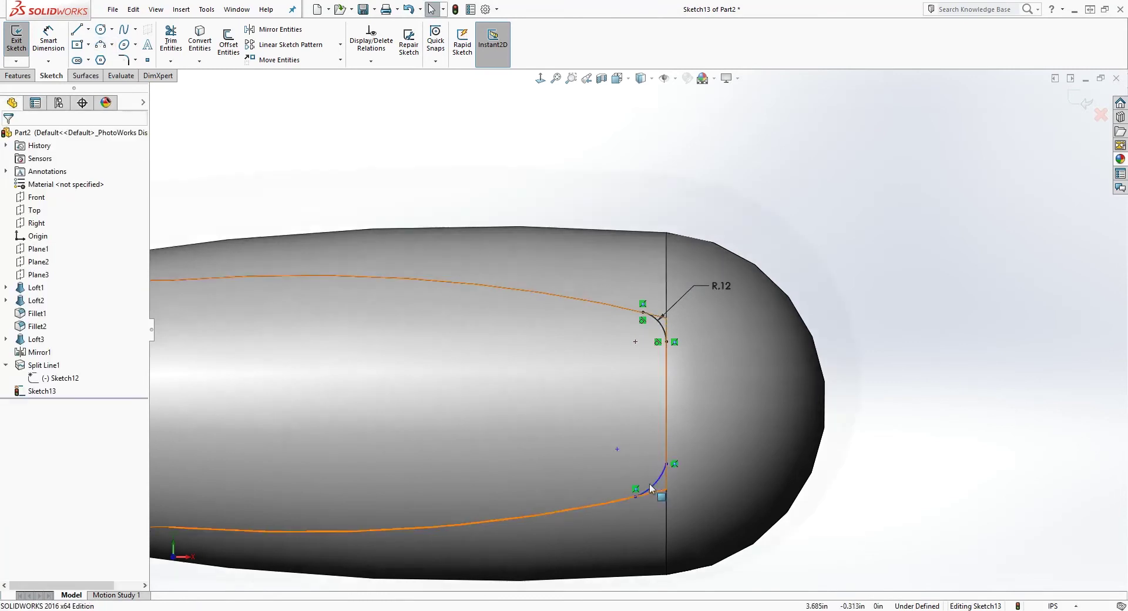
Step: Make the lower corner arc tangent to both the vertical dome seam and the lower split edge
scroll(654, 485, down, 3)
click(666, 450)
ctrl+click(674, 446)
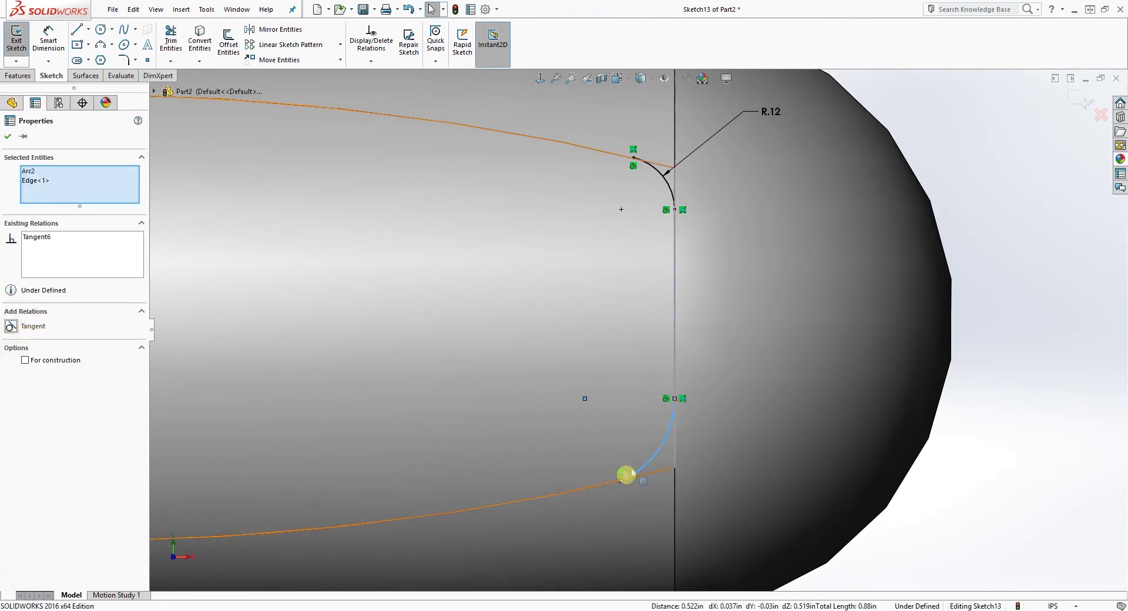
ctrl+click(598, 486)
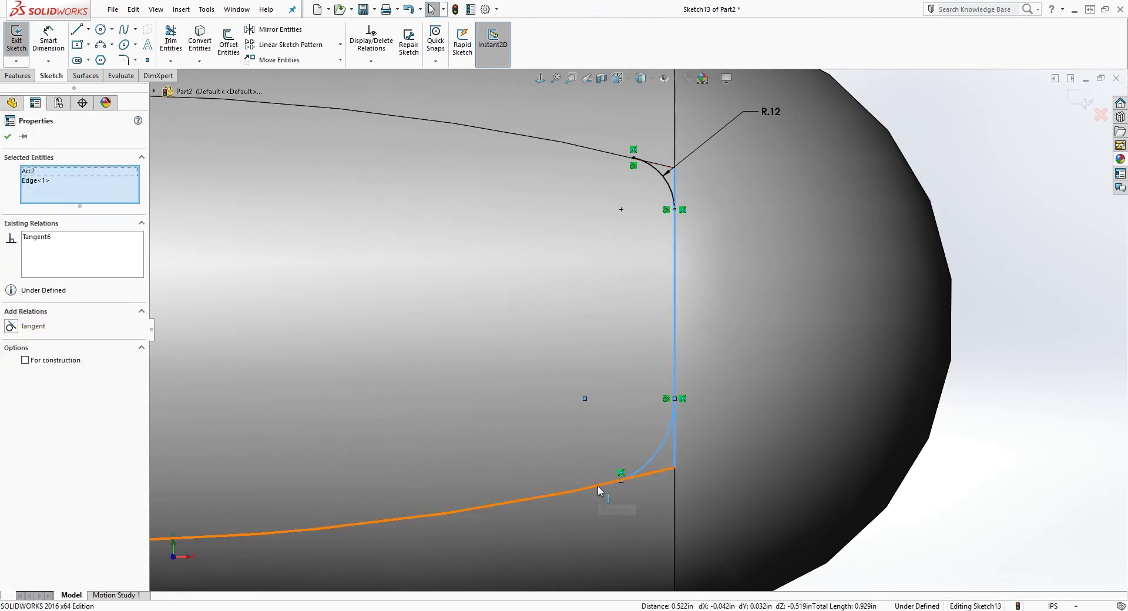
key(Escape)
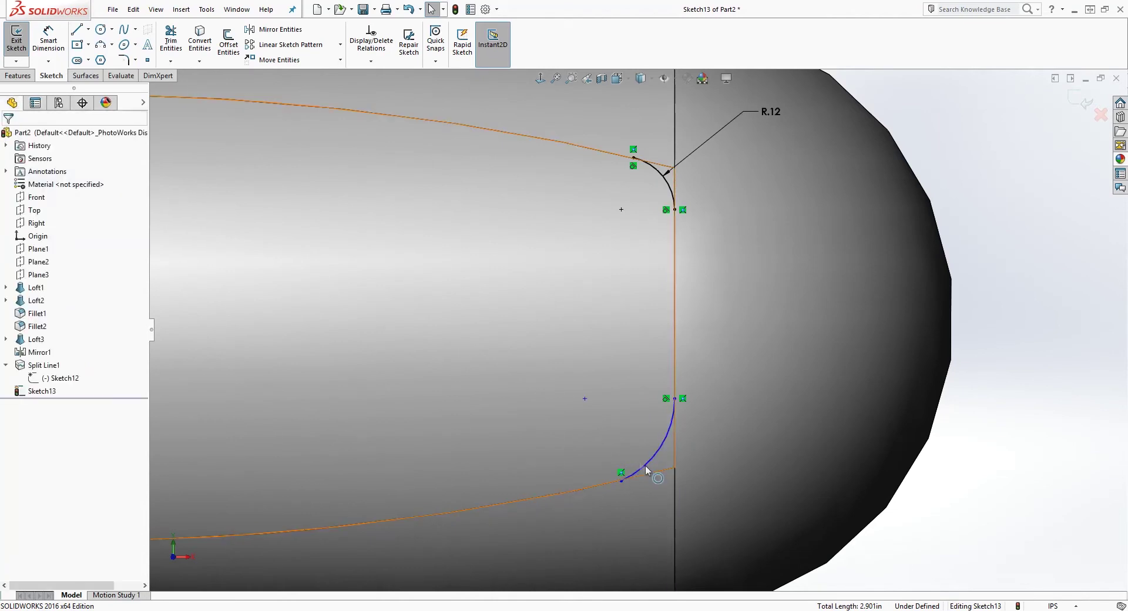
click(644, 464)
ctrl+click(596, 485)
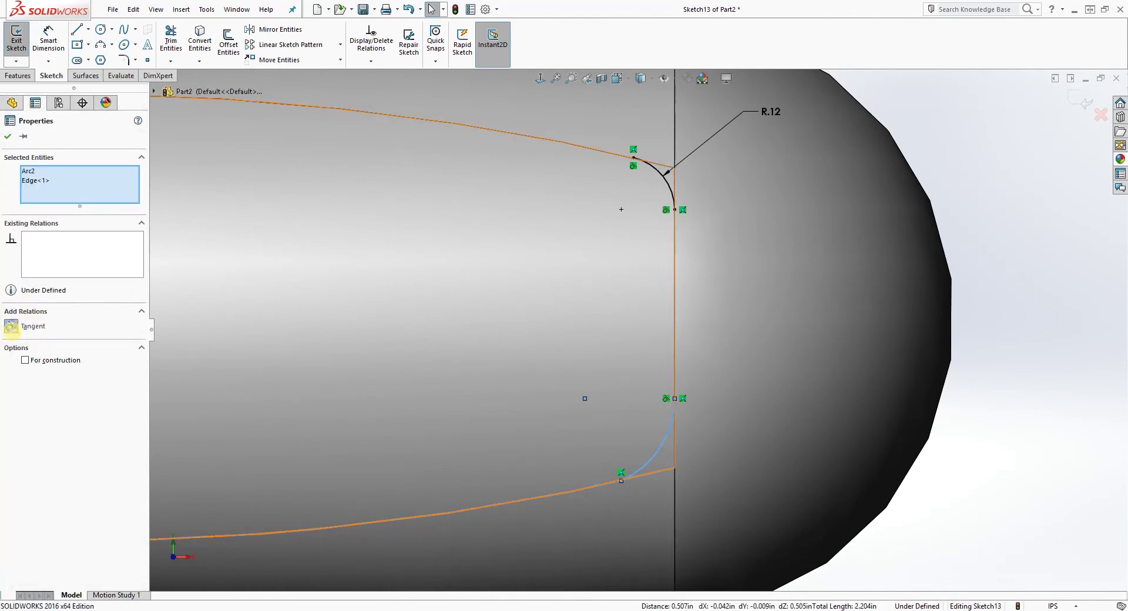
Step: Dimension the lower corner arc's radius as 0.12 in and finish the corner arc sketch
right_drag(686, 428, 693, 415)
click(661, 442)
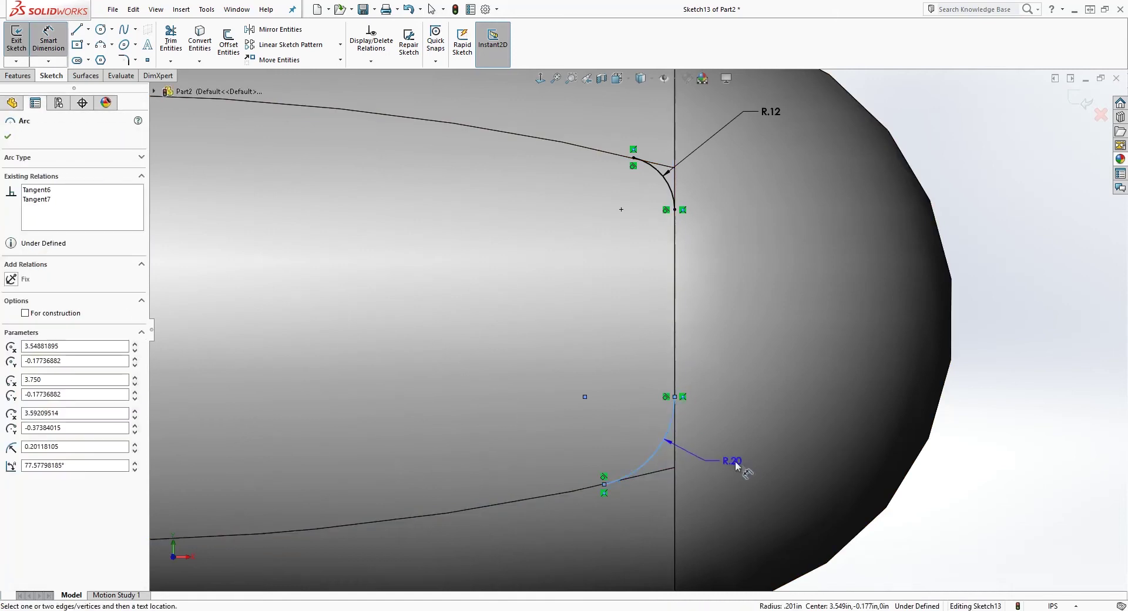
click(744, 465)
text(.12)
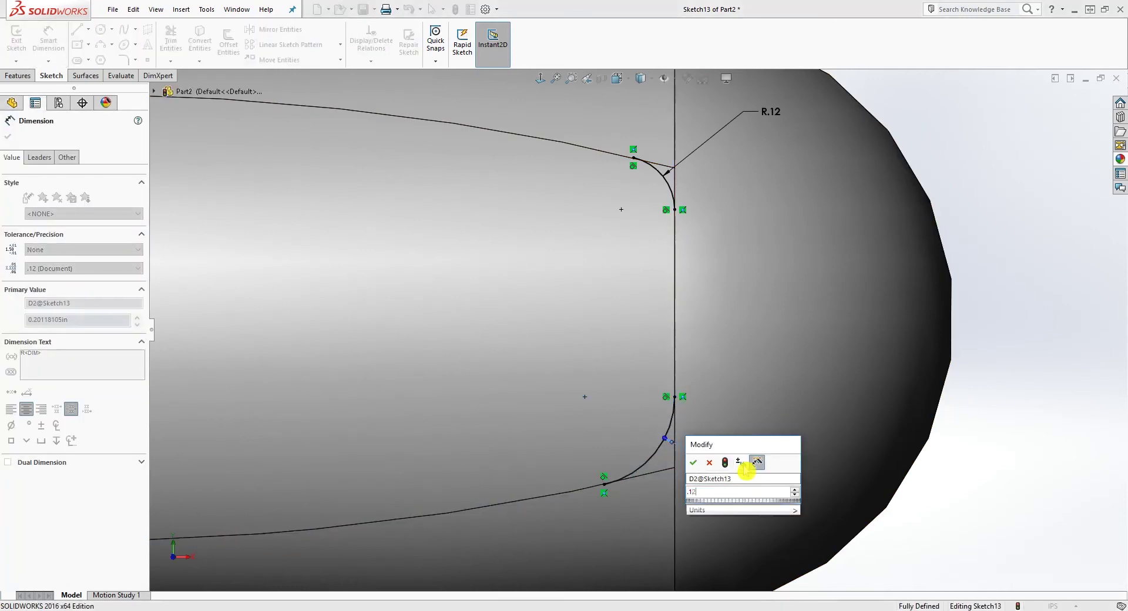
key(Return)
key(Escape)
scroll(777, 347, up, 4)
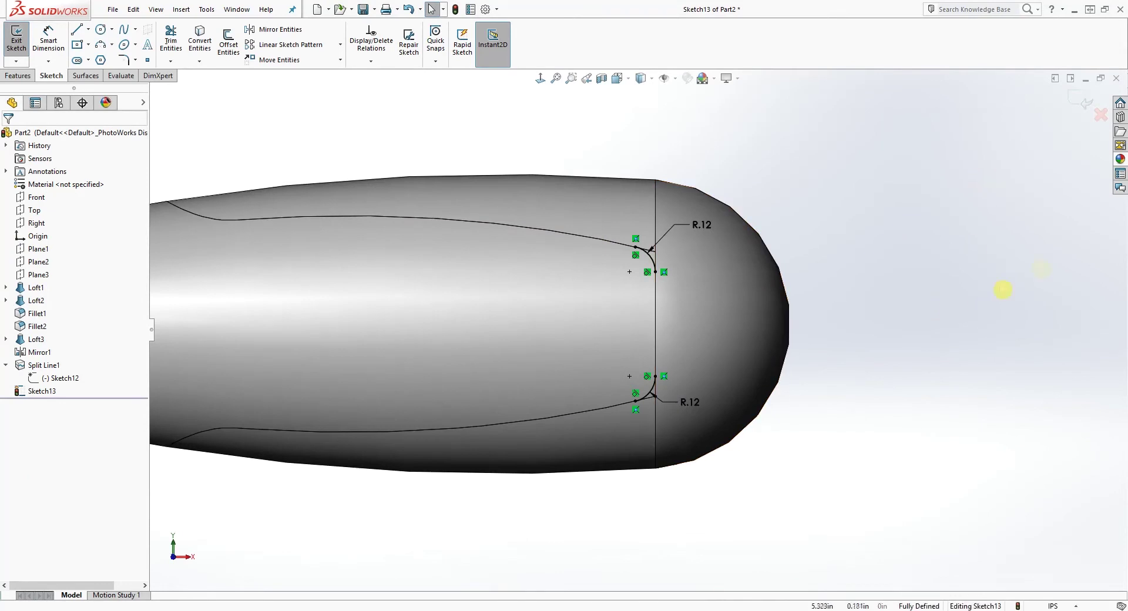
click(1086, 103)
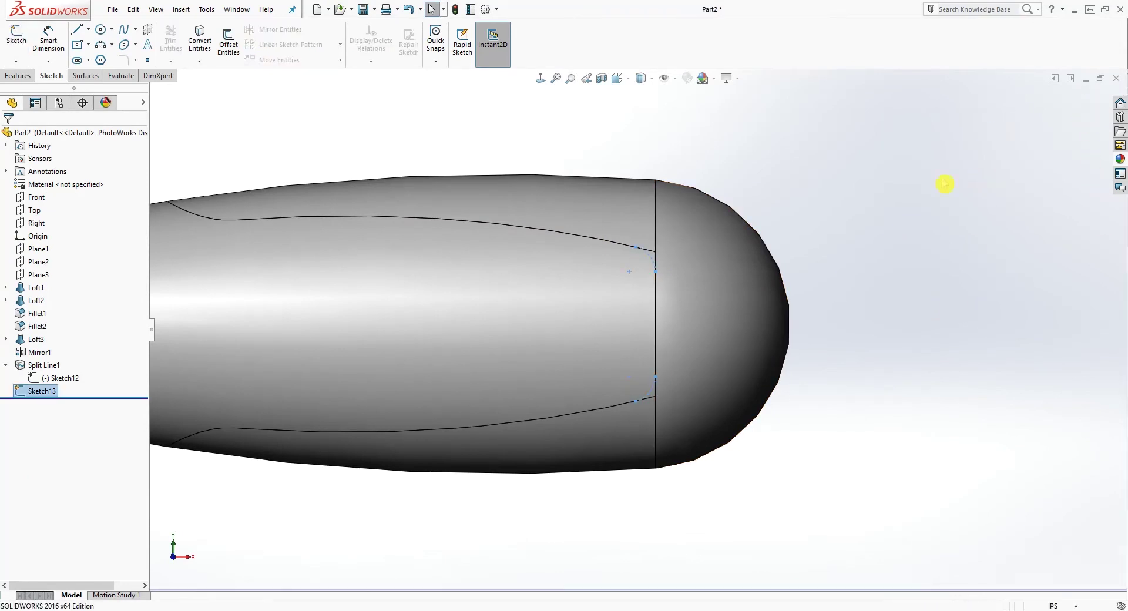
Step: Create a projection split line from the corner arc sketch on the grip's side face next to the dome
click(21, 76)
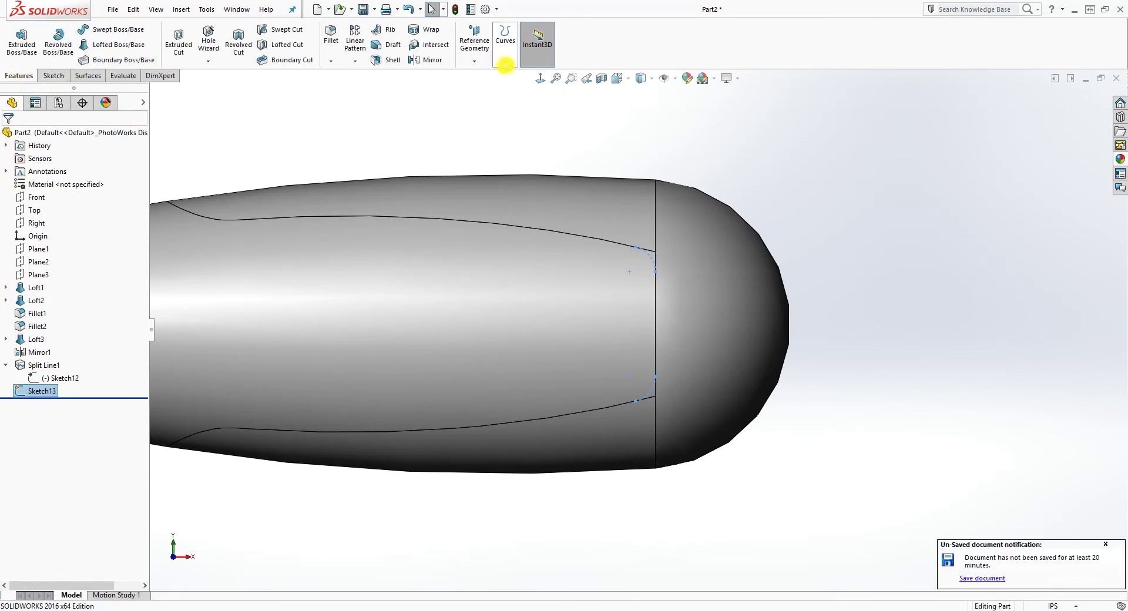
click(505, 59)
click(520, 75)
scroll(653, 196, down, 4)
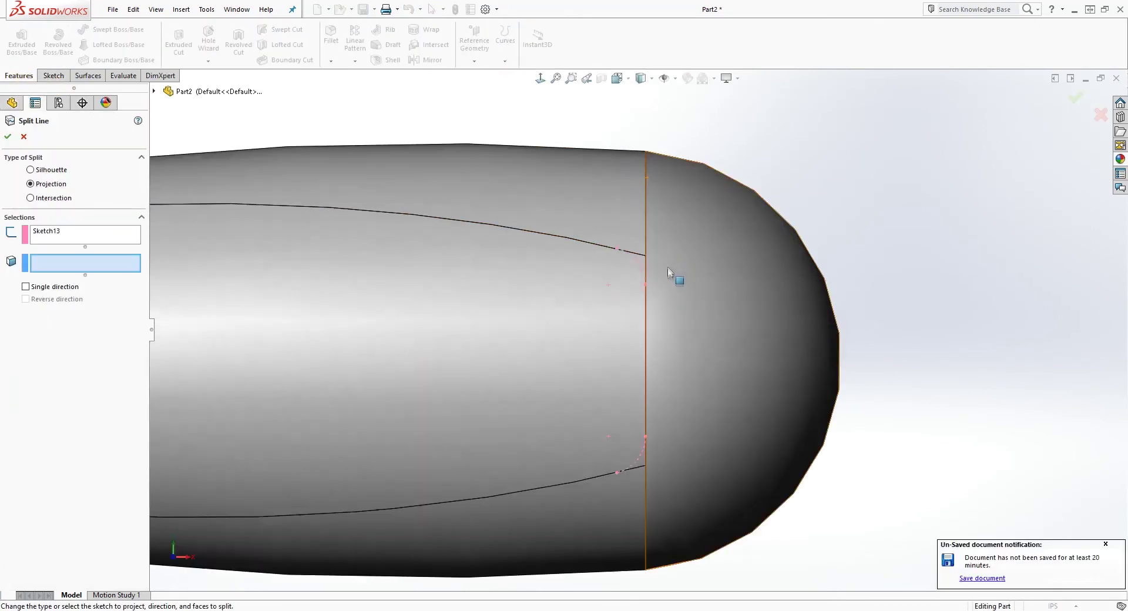
click(589, 268)
middle_drag(574, 277, 858, 297)
scroll(755, 333, up, 1)
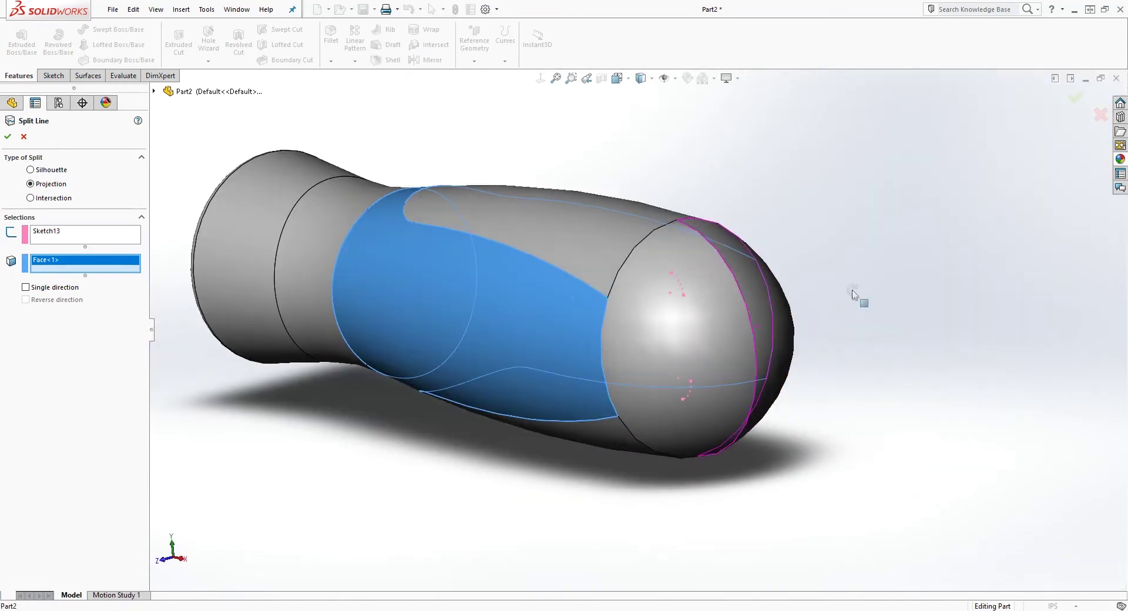
click(11, 139)
Step: Examine the rounded split corners beside the dome seam and the grip panel outline from several angles
middle_drag(629, 276, 696, 236)
scroll(777, 268, down, 2)
scroll(775, 271, down, 2)
scroll(823, 282, down, 3)
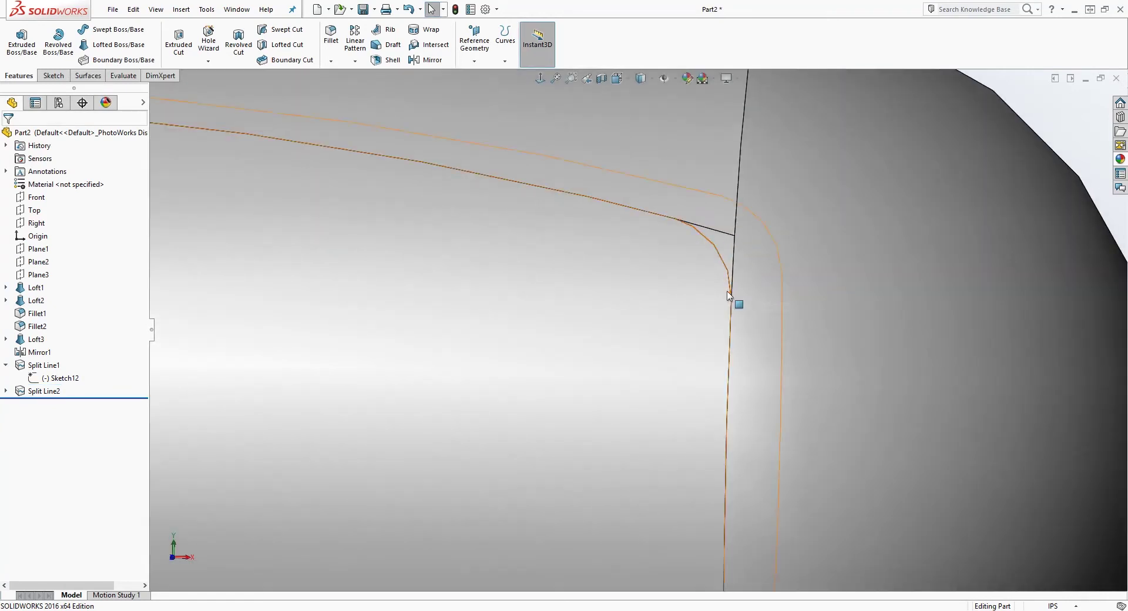
scroll(728, 294, up, 6)
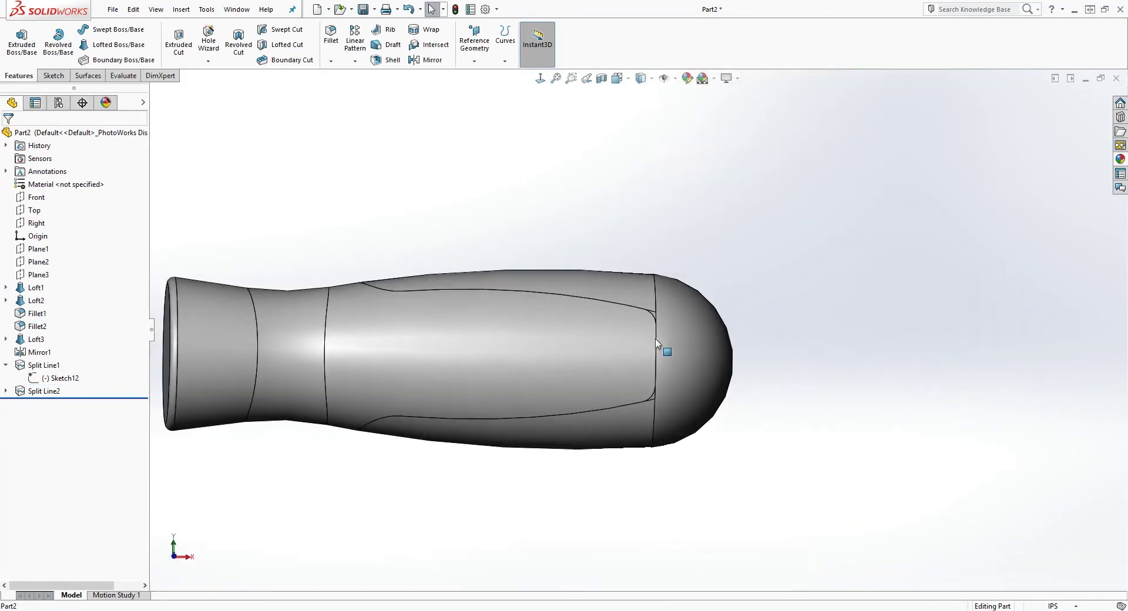
middle_drag(589, 327, 575, 365)
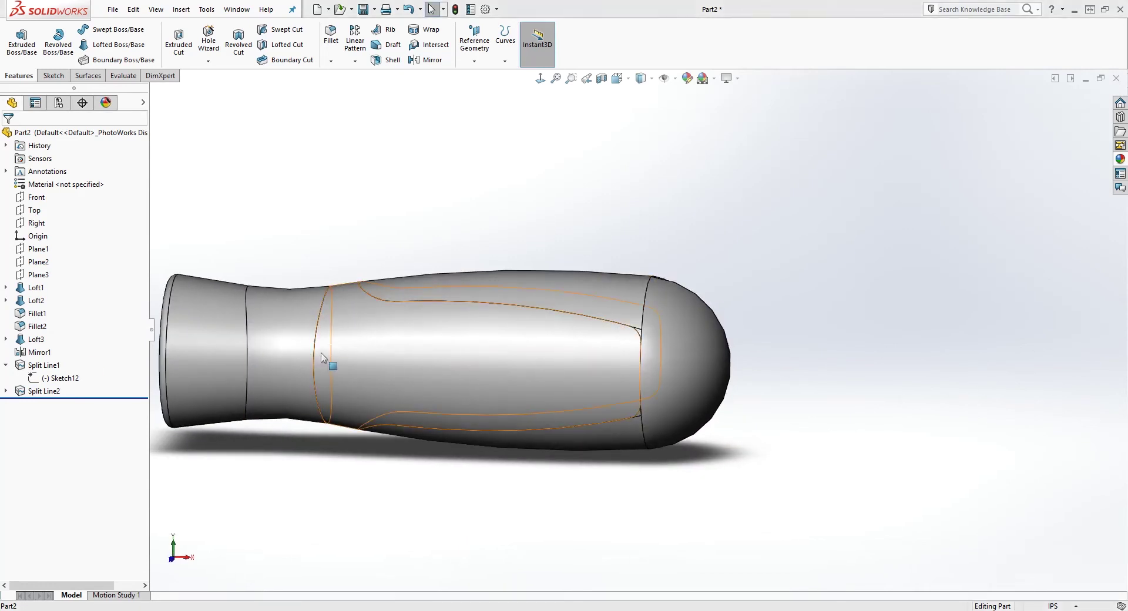
middle_drag(332, 351, 403, 371)
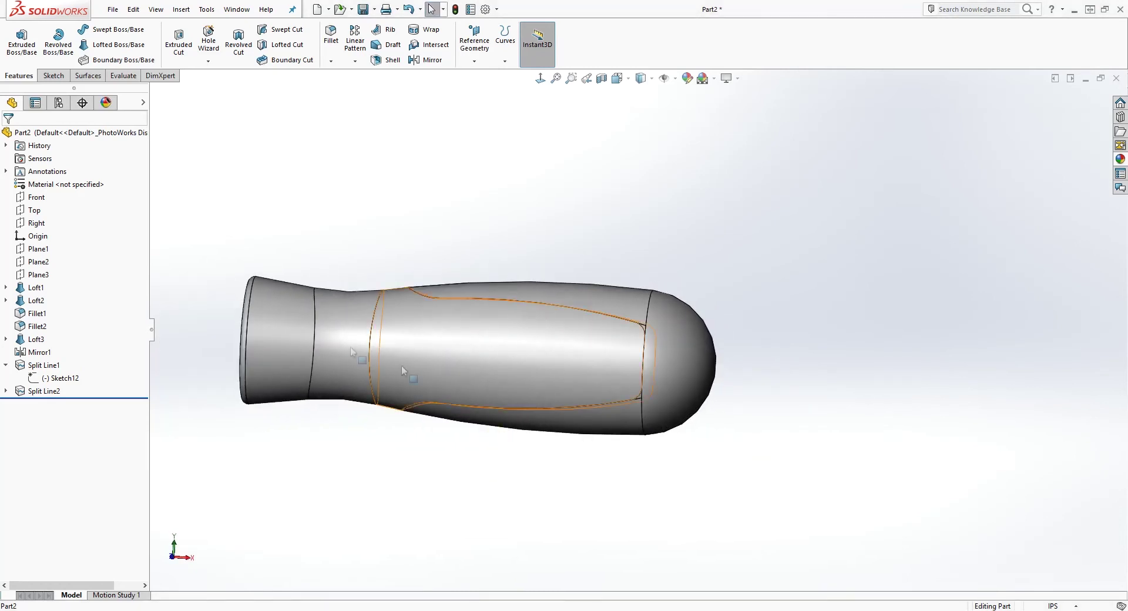
click(540, 79)
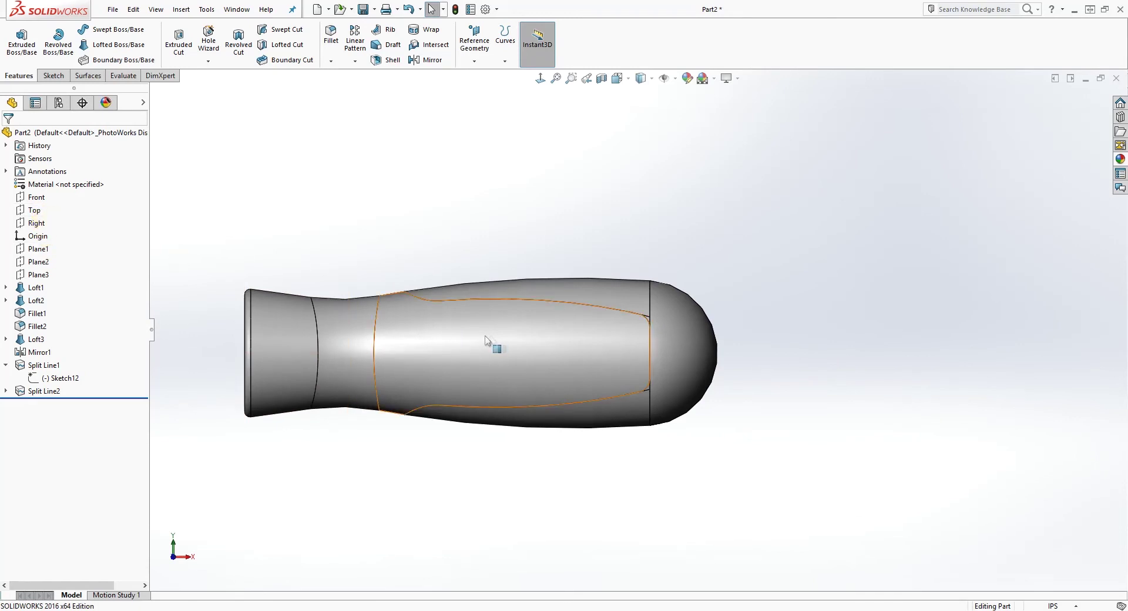
Step: Start a new sketch on the Top plane, viewed face-on
click(39, 212)
middle_drag(365, 241, 362, 347)
click(540, 78)
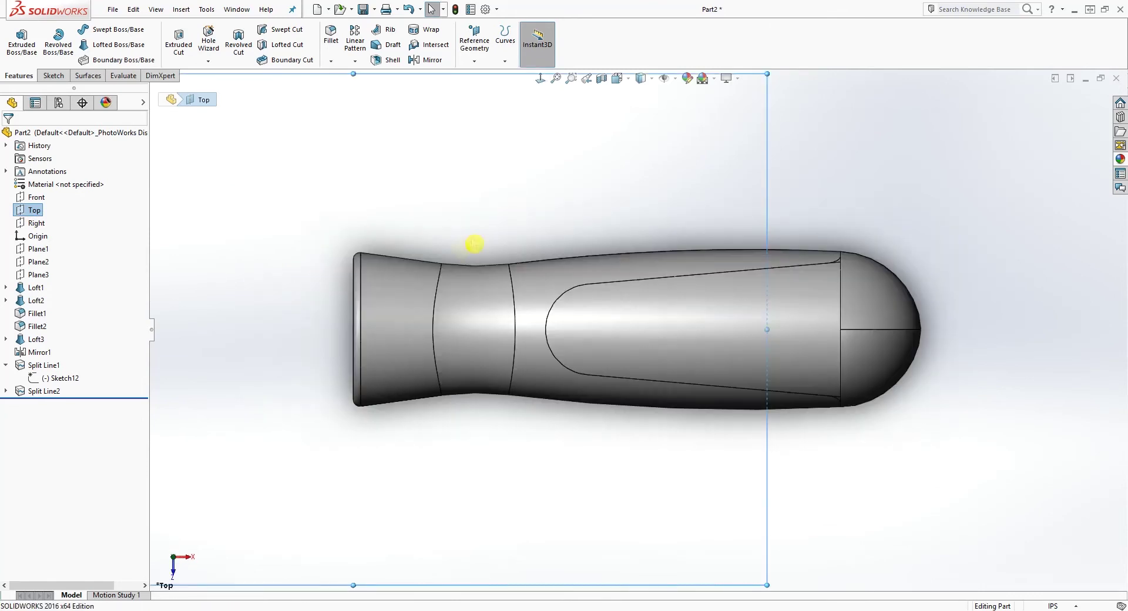
click(42, 76)
click(18, 38)
Step: Sketch a vertical line across the handle's flared collar near the flat end, extending past both sides of the body
scroll(549, 339, down, 3)
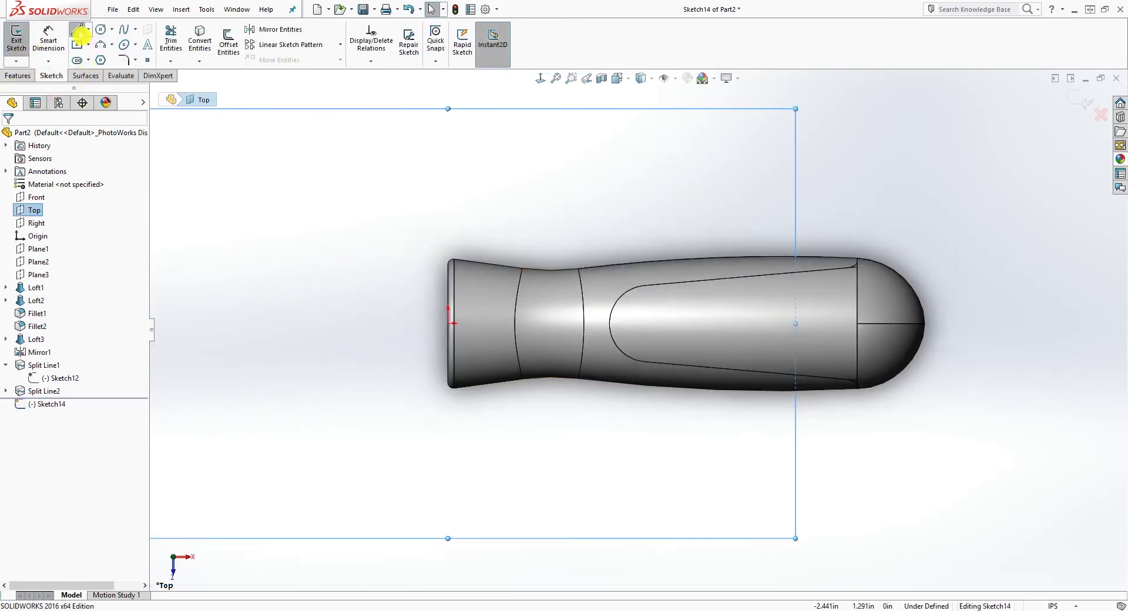
click(79, 34)
click(485, 237)
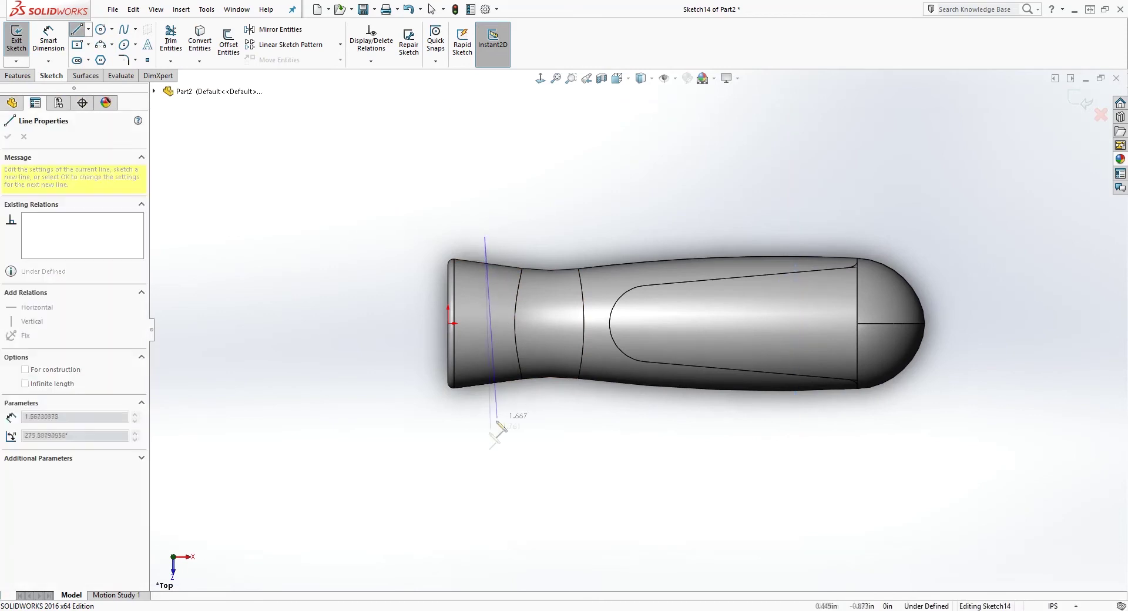
click(486, 444)
key(Escape)
drag(486, 236, 484, 200)
Step: Dimension the vertical line 0.3 in from the origin at the handle's flat end and finish the sketch
click(506, 489)
right_drag(506, 485, 498, 423)
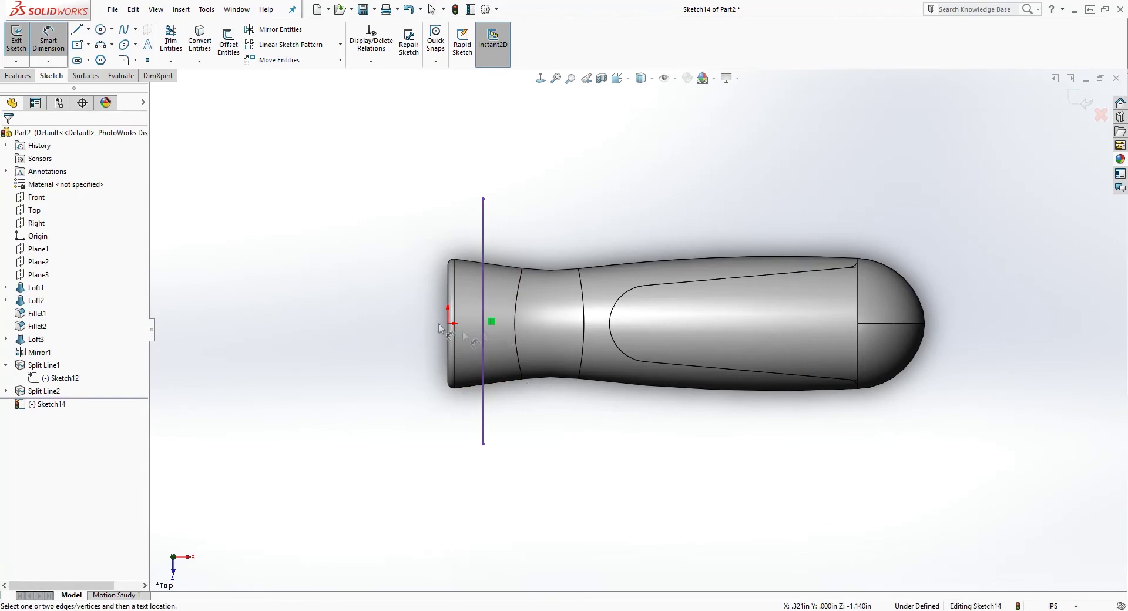
click(448, 324)
click(482, 386)
click(464, 508)
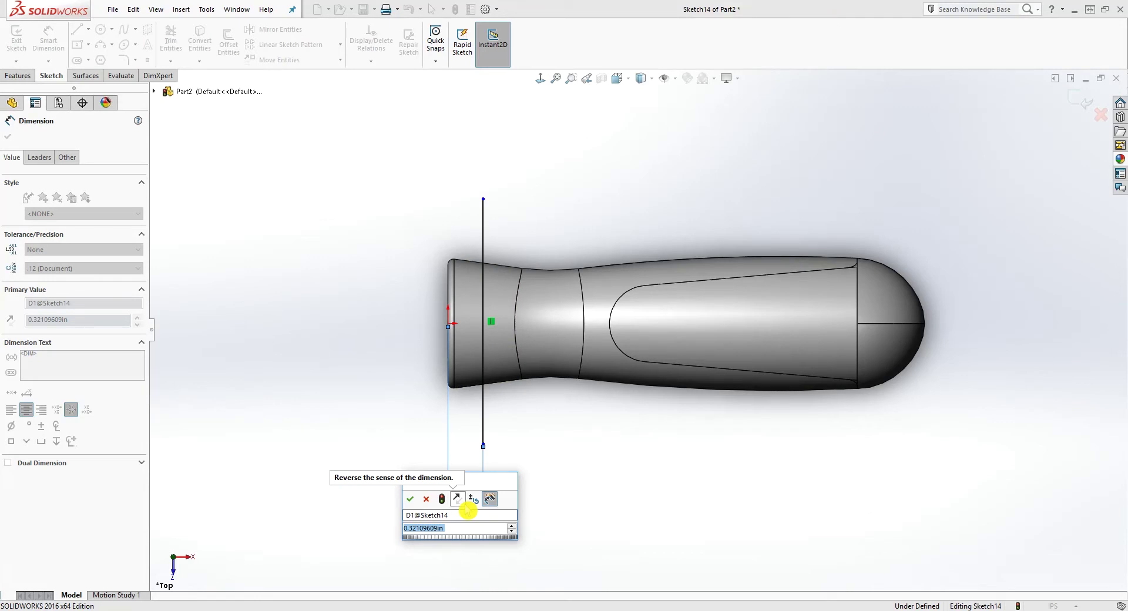
text(0.3)
key(Return)
key(Escape)
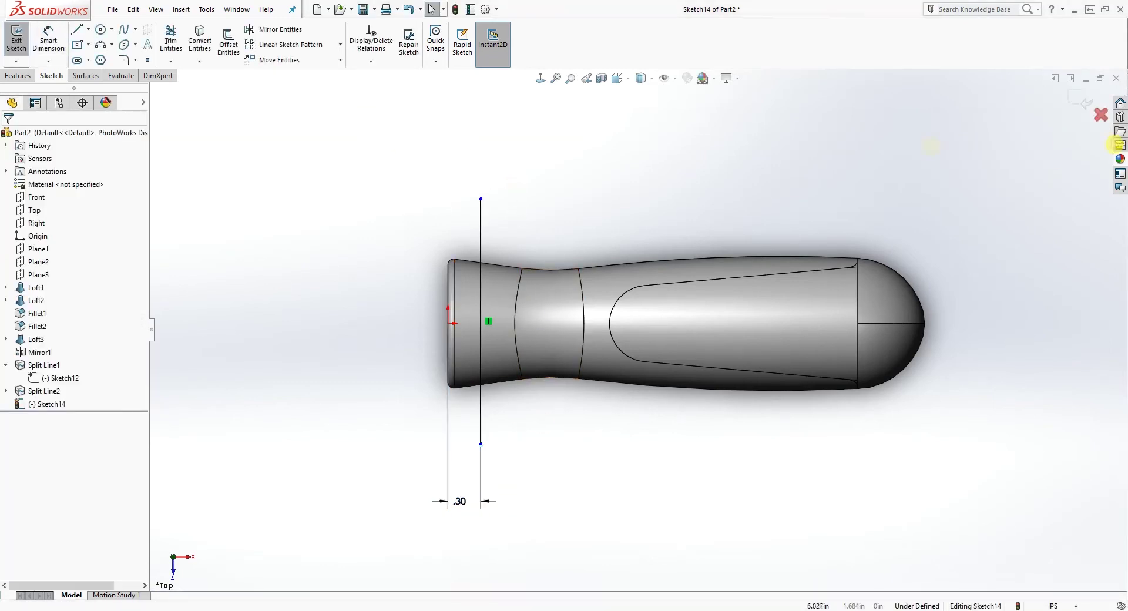
click(1087, 114)
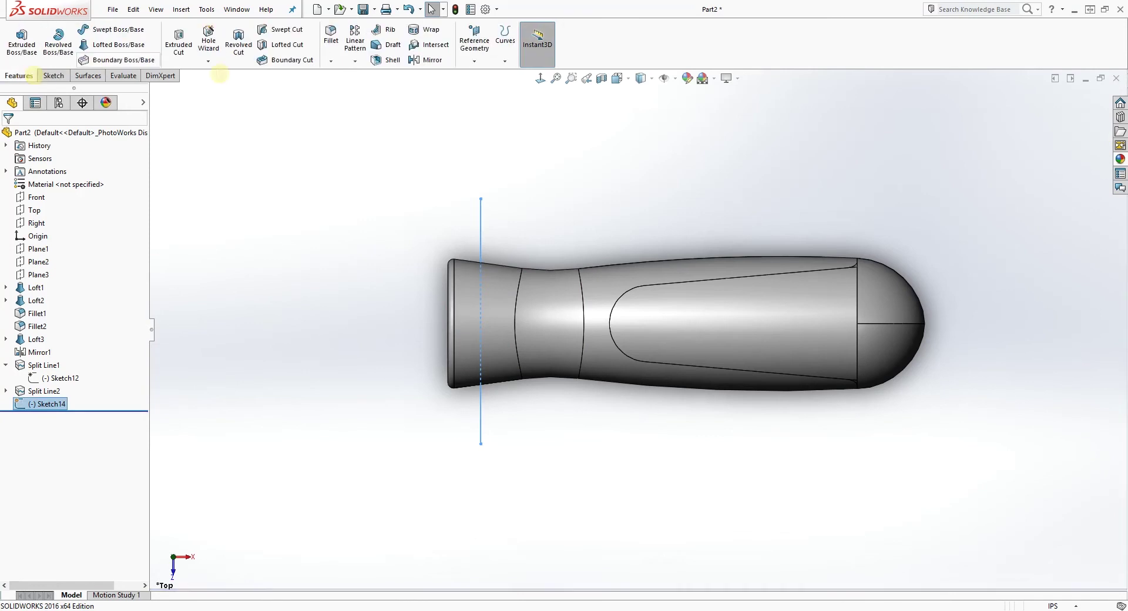
Step: Create a projection split line from the vertical line sketch on the flared collar face
click(504, 44)
click(517, 78)
middle_drag(554, 294, 582, 322)
click(505, 288)
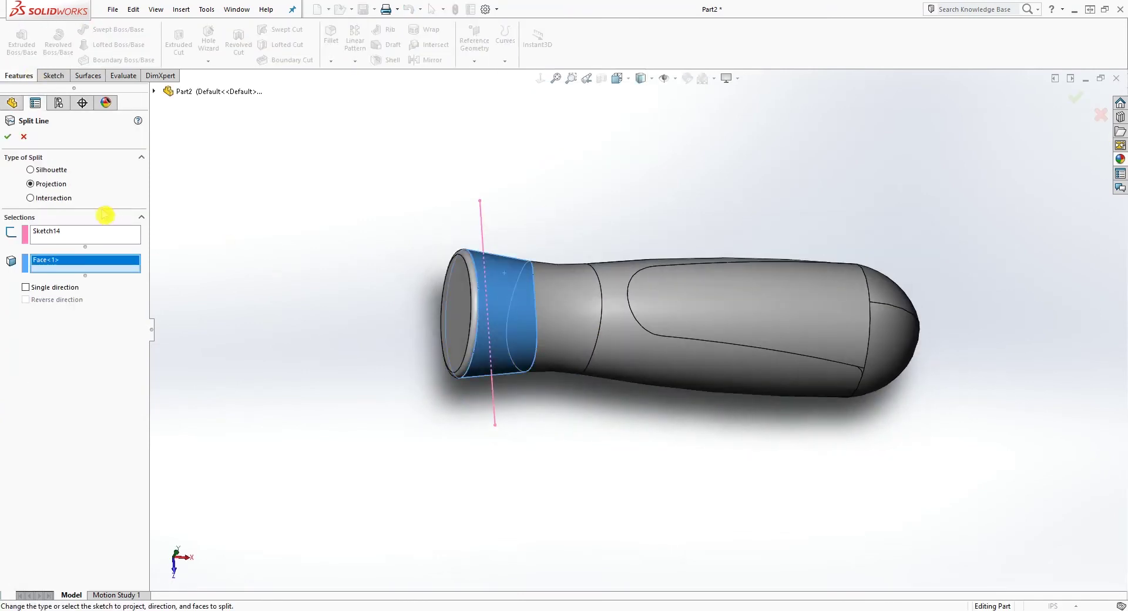
click(7, 136)
middle_drag(621, 484, 598, 446)
middle_drag(663, 403, 758, 317)
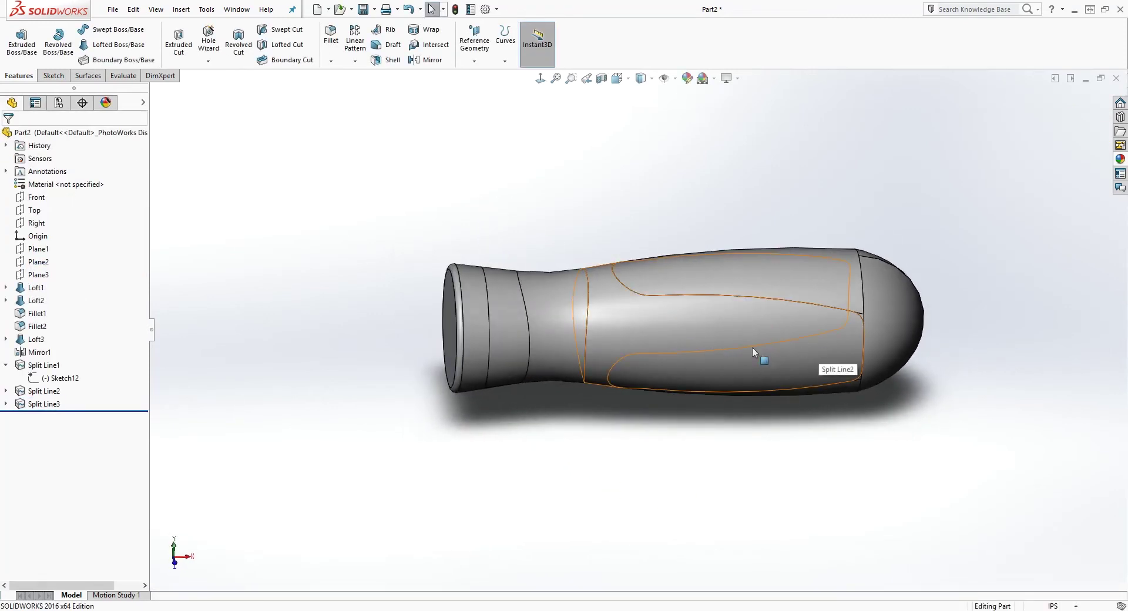
middle_drag(828, 400, 810, 325)
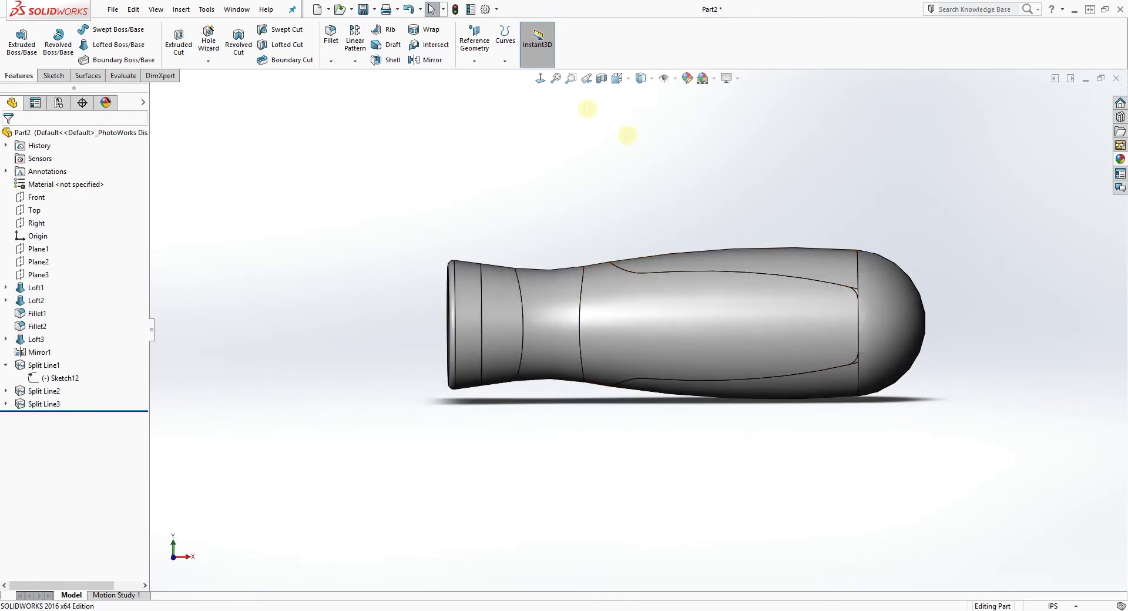
click(555, 78)
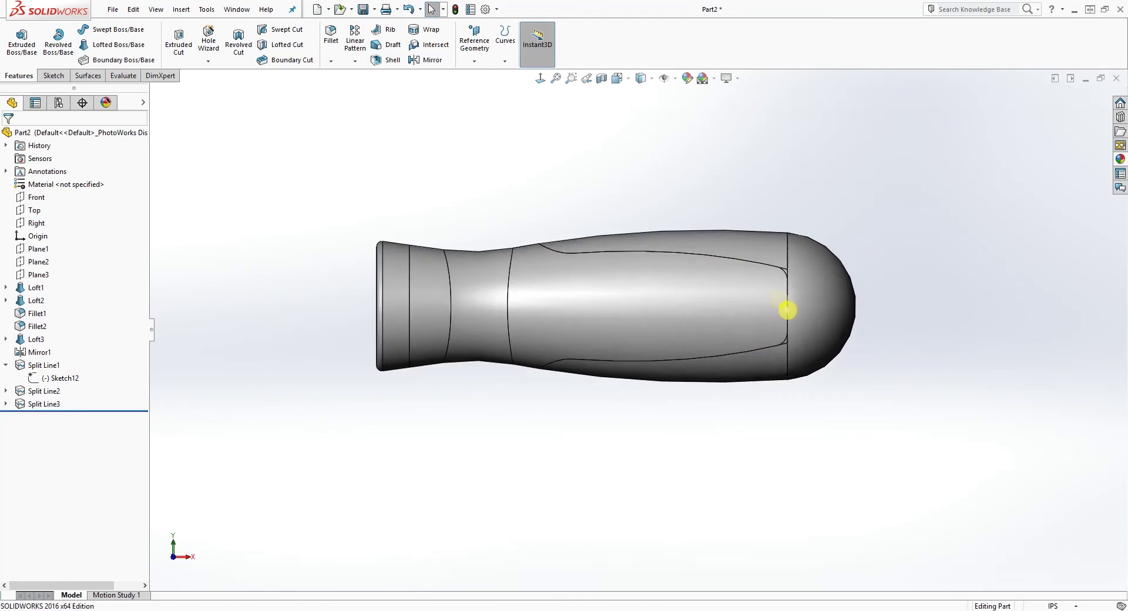